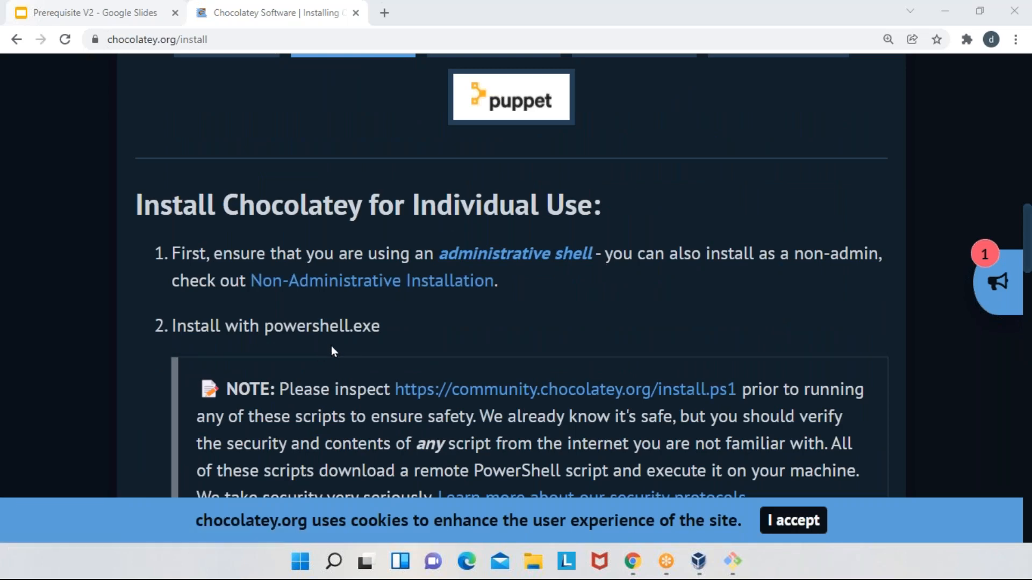
# - Review the Chocolatey individual-use install instructions, including the PowerShell command and the administrative shell requirement
pyautogui.scroll(-5, 333, 346)
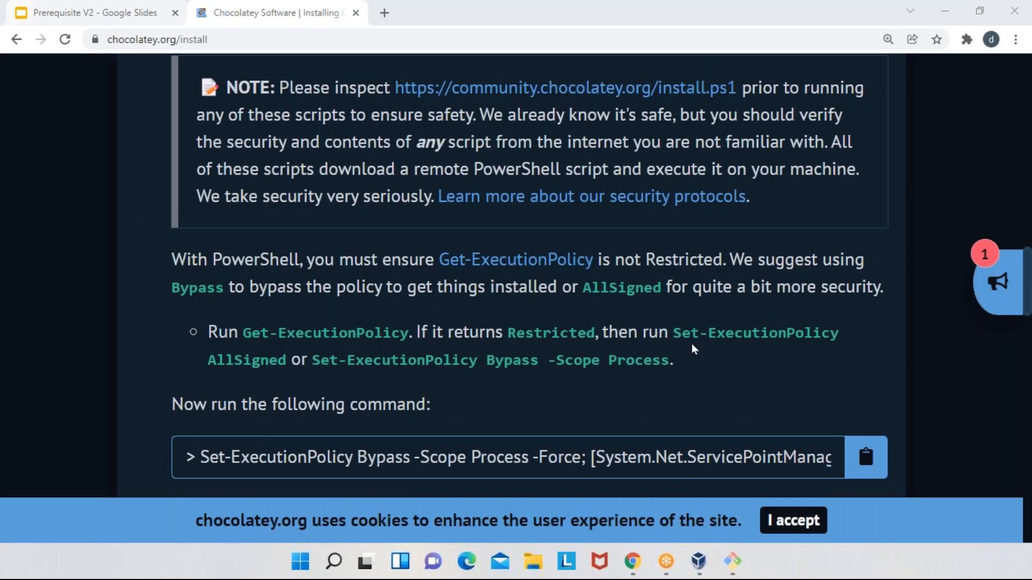
pyautogui.scroll(-3, 374, 381)
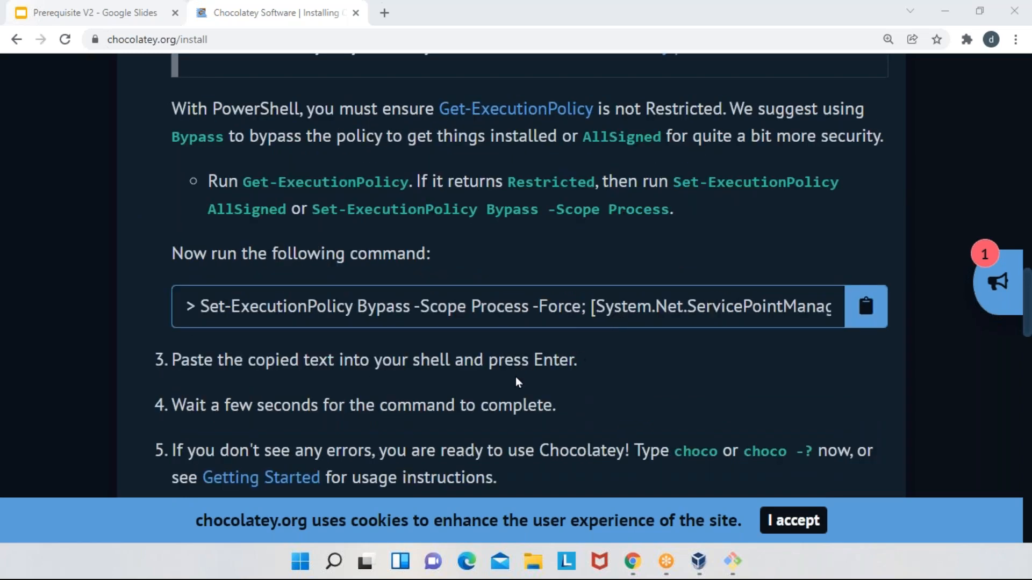
pyautogui.scroll(-3, 516, 380)
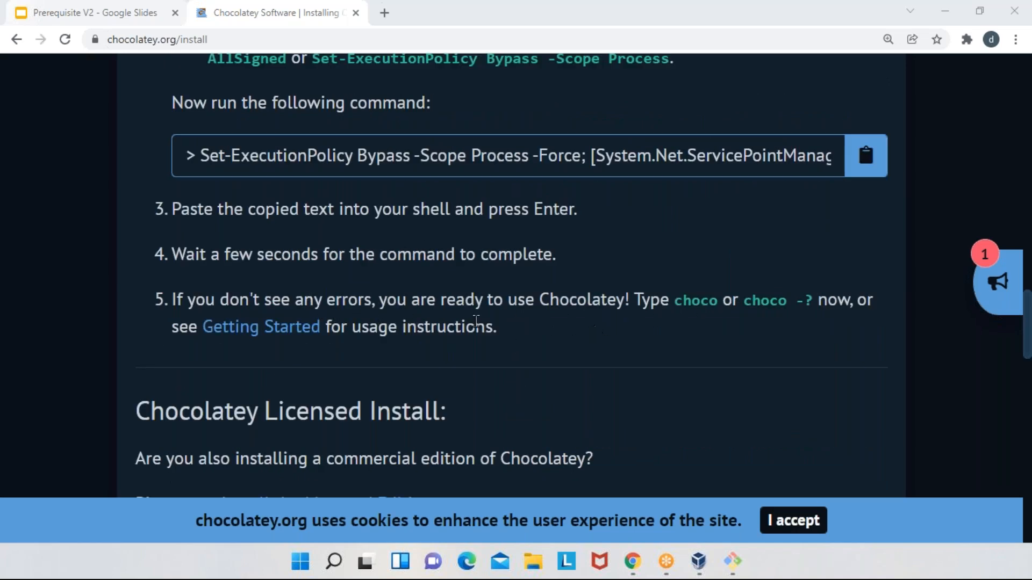
pyautogui.scroll(3, 473, 326)
pyautogui.click(852, 307)
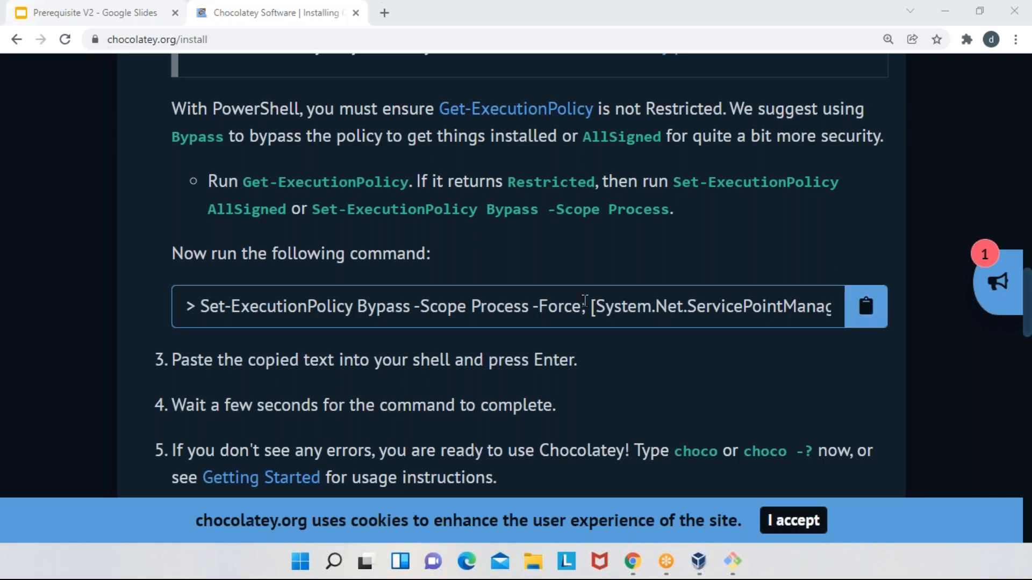
pyautogui.scroll(3, 585, 300)
pyautogui.scroll(3, 585, 300)
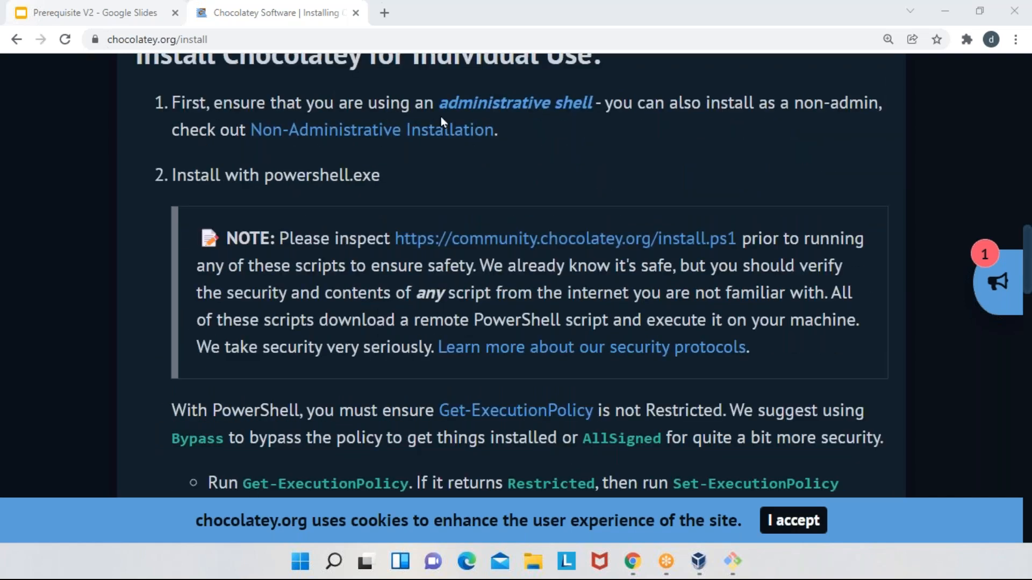
pyautogui.moveTo(438, 102); pyautogui.dragTo(594, 102)
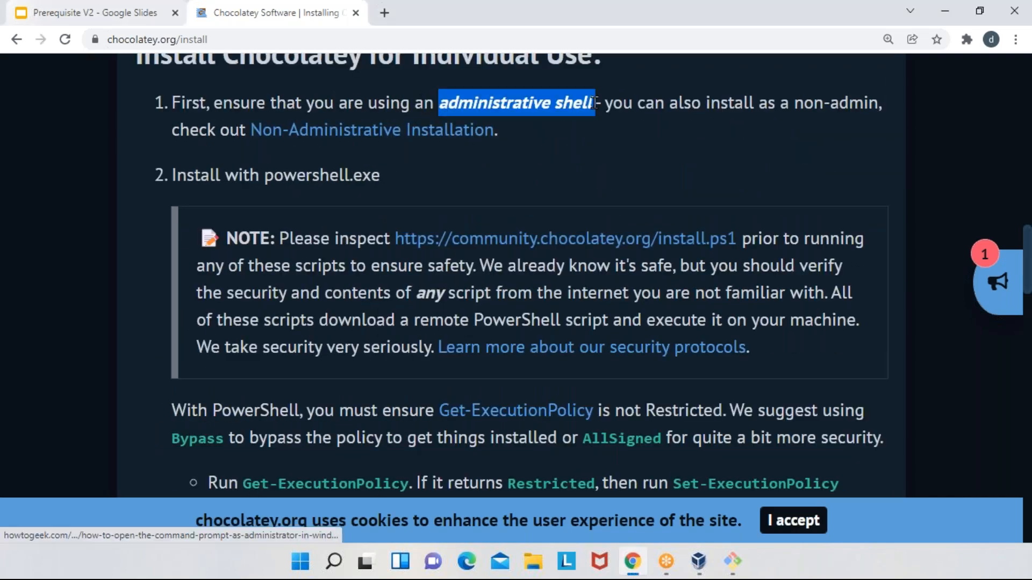
pyautogui.click(583, 188)
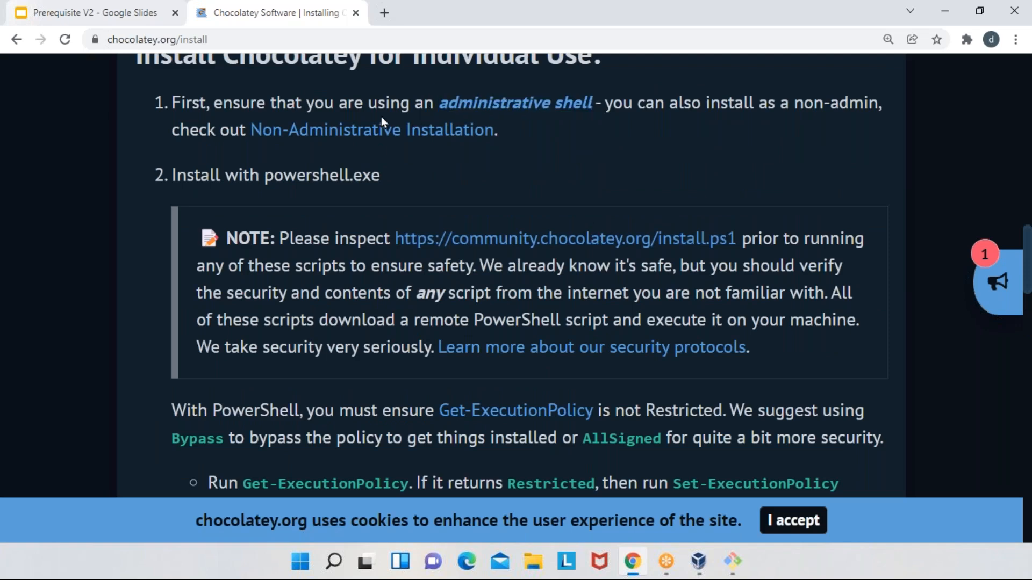
# - In a new browser tab, search Google for "brew" and open the Homebrew website at its install section
pyautogui.click(384, 13)
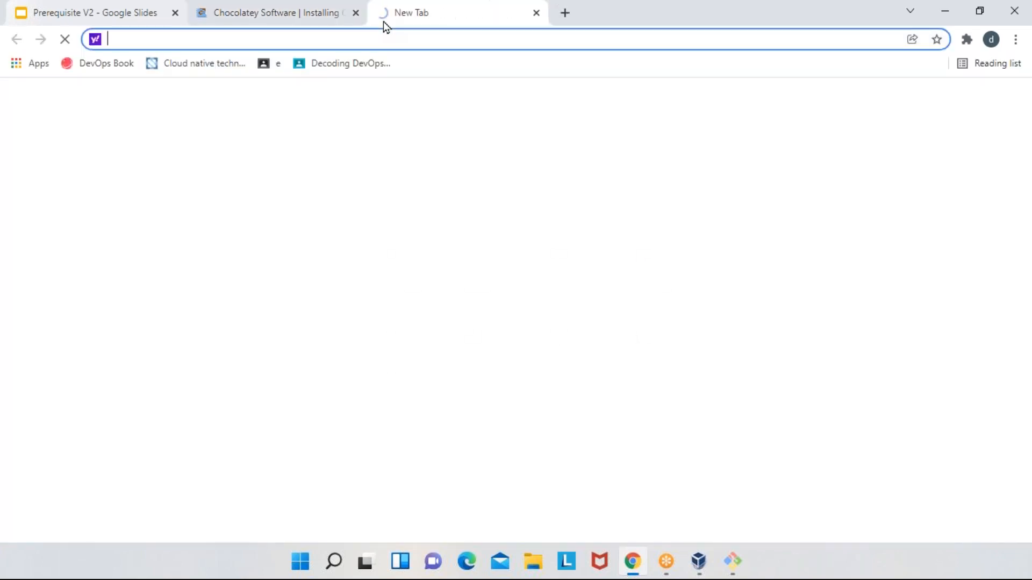
pyautogui.write('google.com')
pyautogui.press('Return')
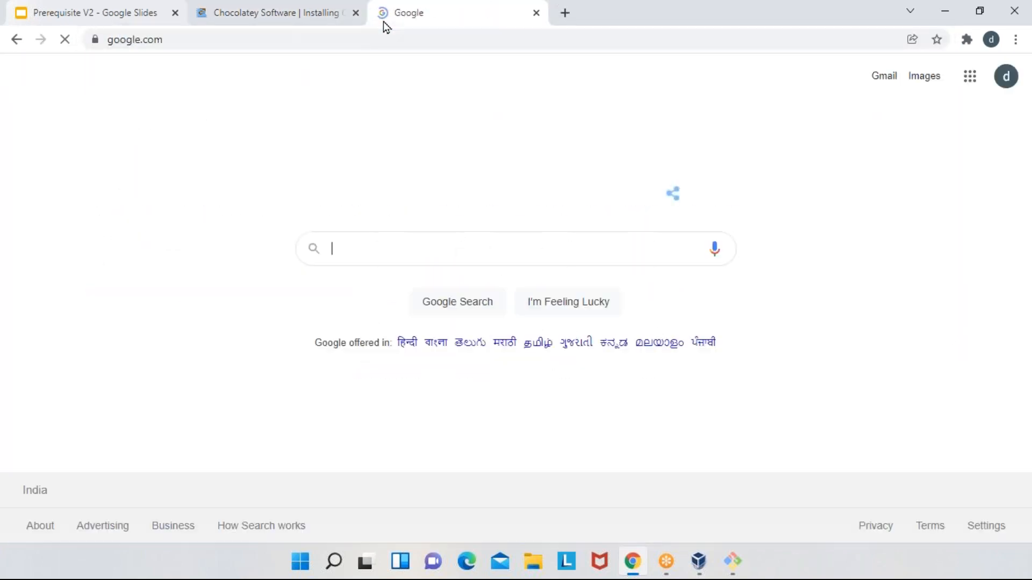
pyautogui.write('brew')
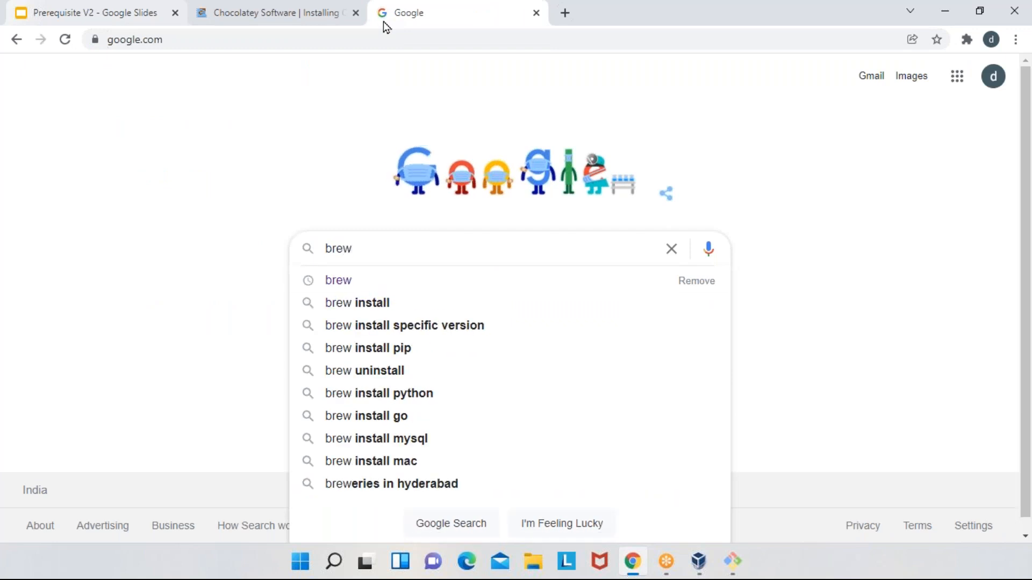
pyautogui.press('Return')
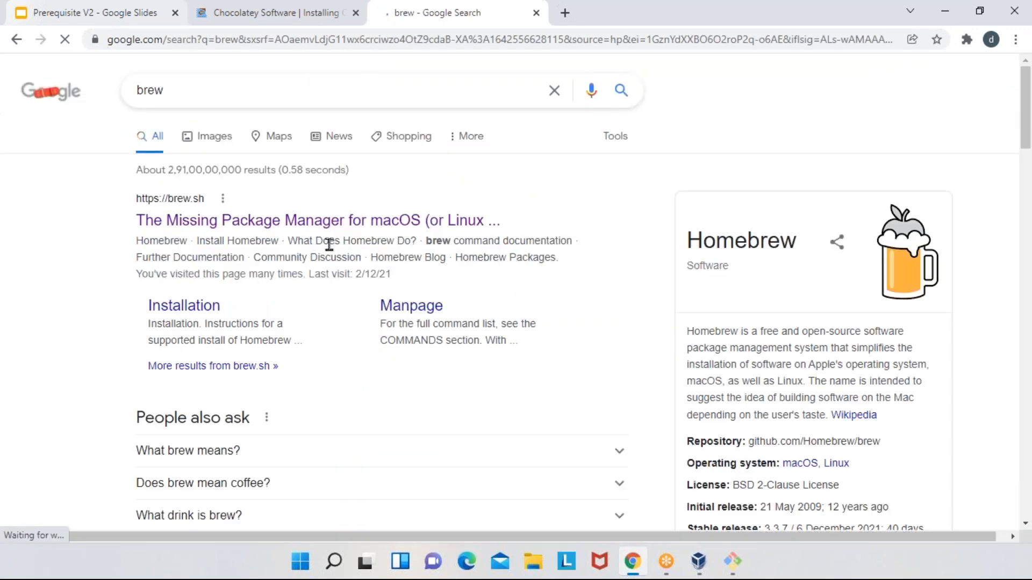
pyautogui.click(346, 220)
pyautogui.scroll(-3, 346, 221)
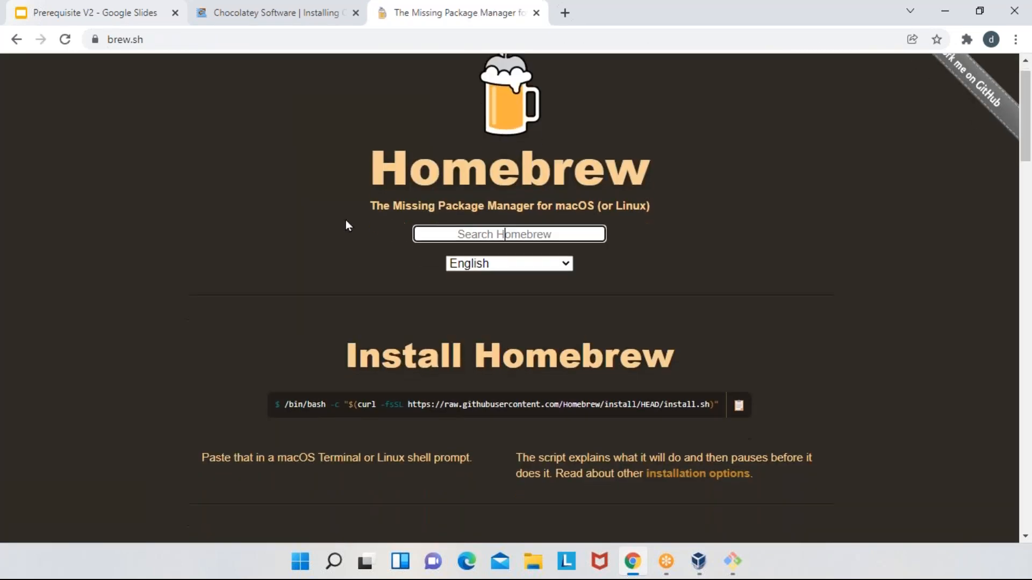
# - Highlight the Homebrew install command to examine it, and clear the selection
pyautogui.moveTo(286, 276); pyautogui.dragTo(747, 289)
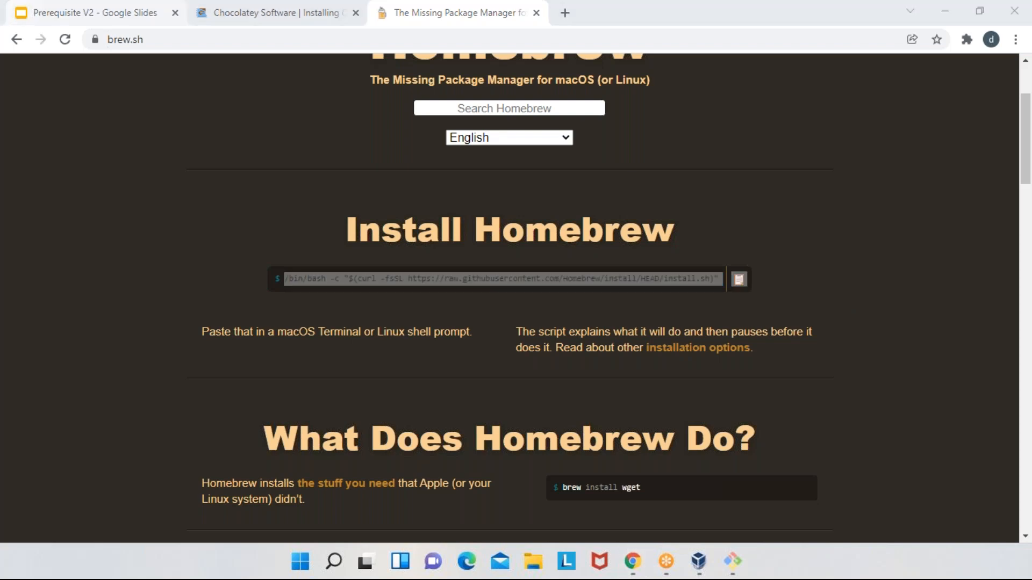
pyautogui.click(394, 174)
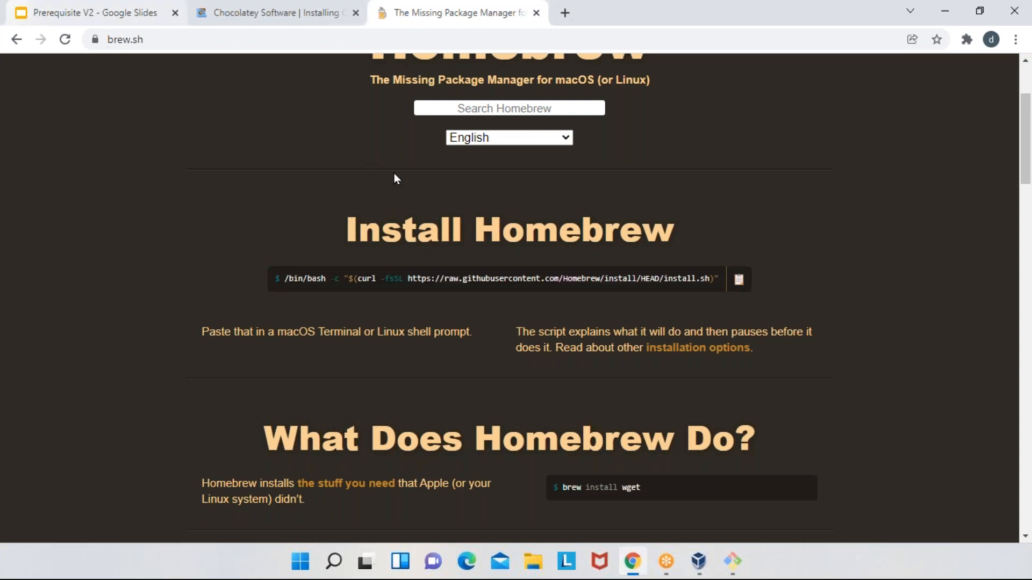
pyautogui.click(438, 40)
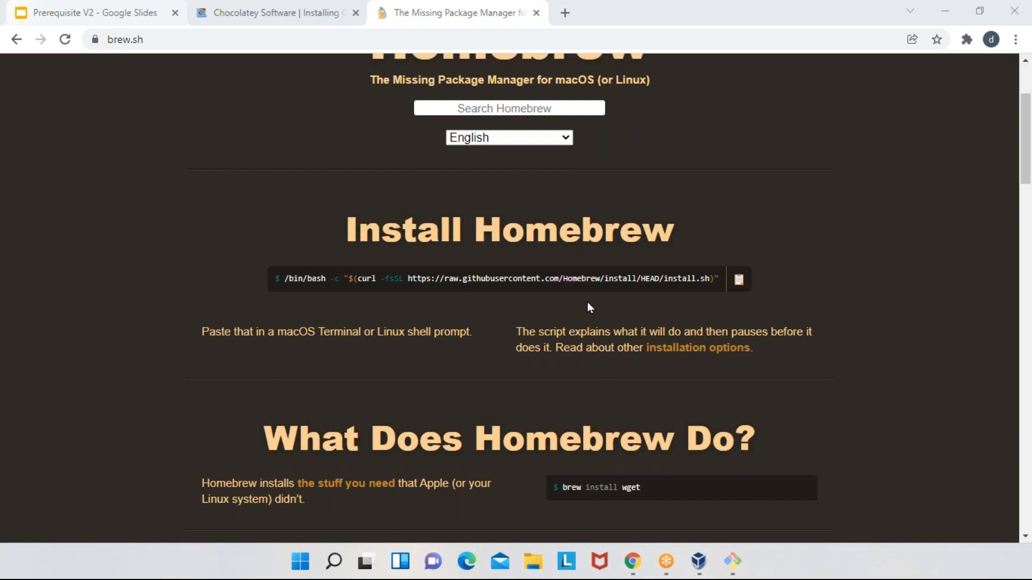
pyautogui.click(508, 109)
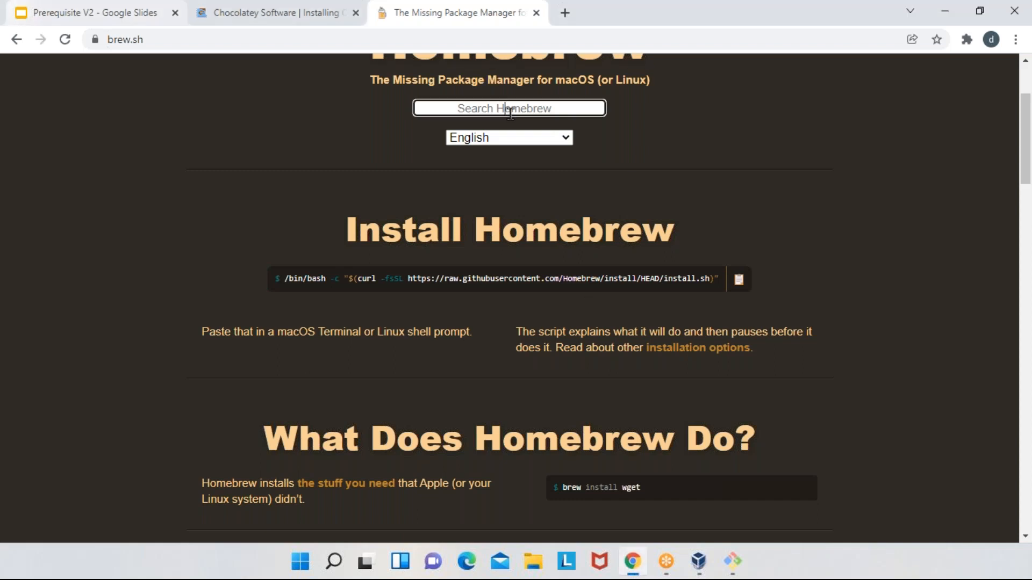
pyautogui.write('vagrant')
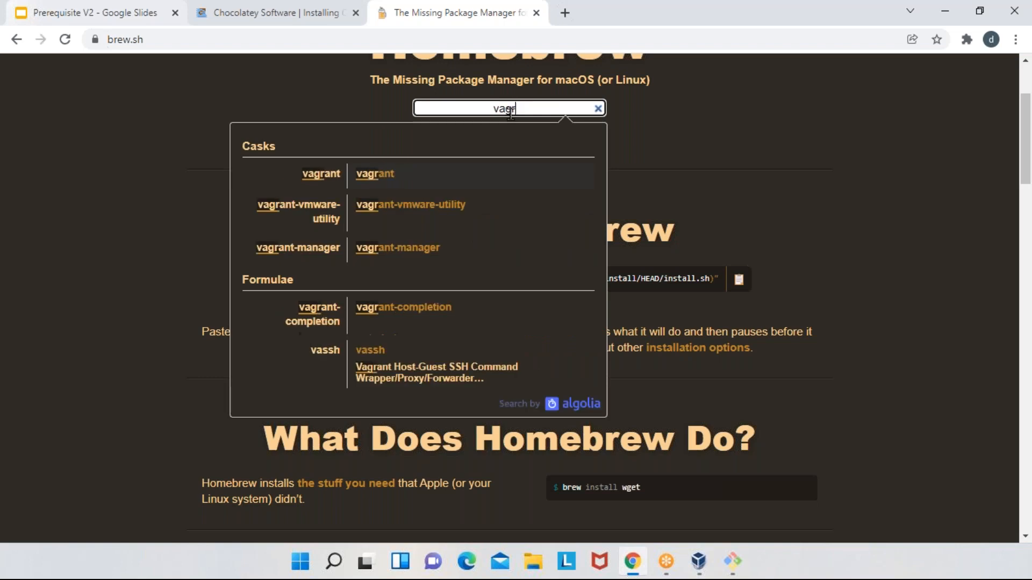
pyautogui.press('BackSpace')
pyautogui.press('BackSpace')
pyautogui.press('BackSpace')
pyautogui.press('BackSpace')
pyautogui.press('BackSpace')
pyautogui.press('BackSpace')
pyautogui.press('BackSpace')
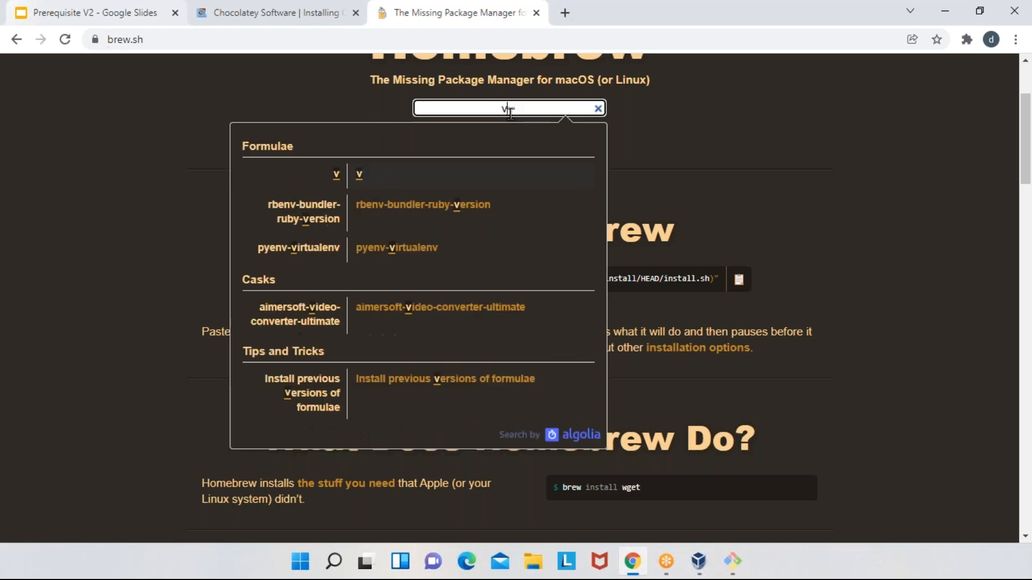
# - Search Homebrew for virtualbox, open its cask page and highlight the install command
pyautogui.write('virtualb')
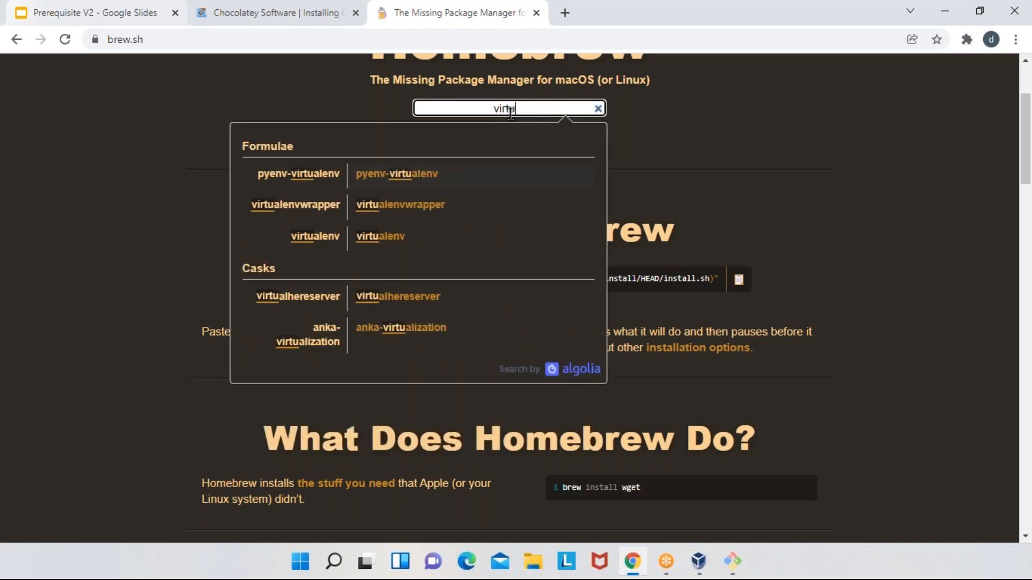
pyautogui.write('ox')
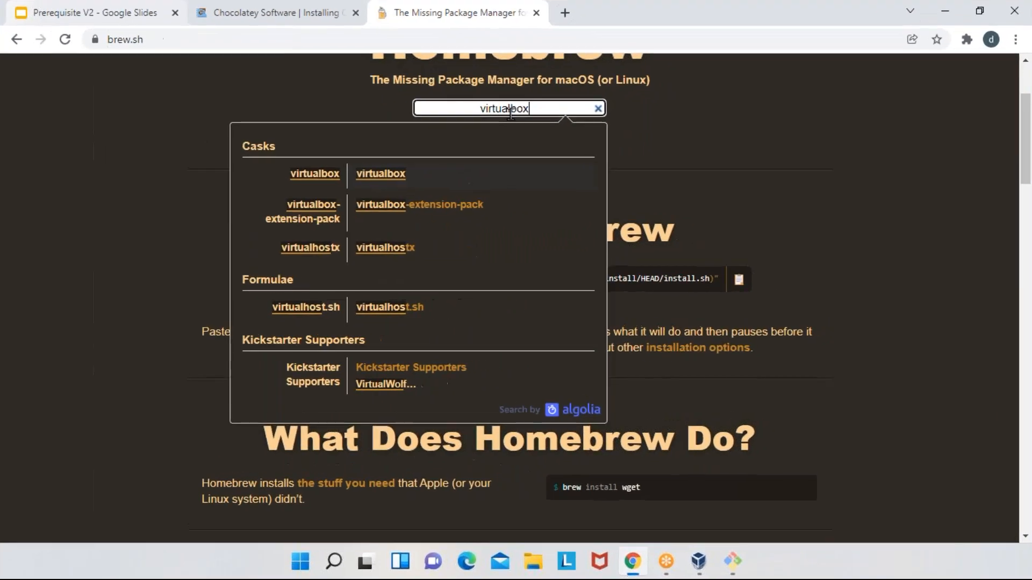
pyautogui.press('Return')
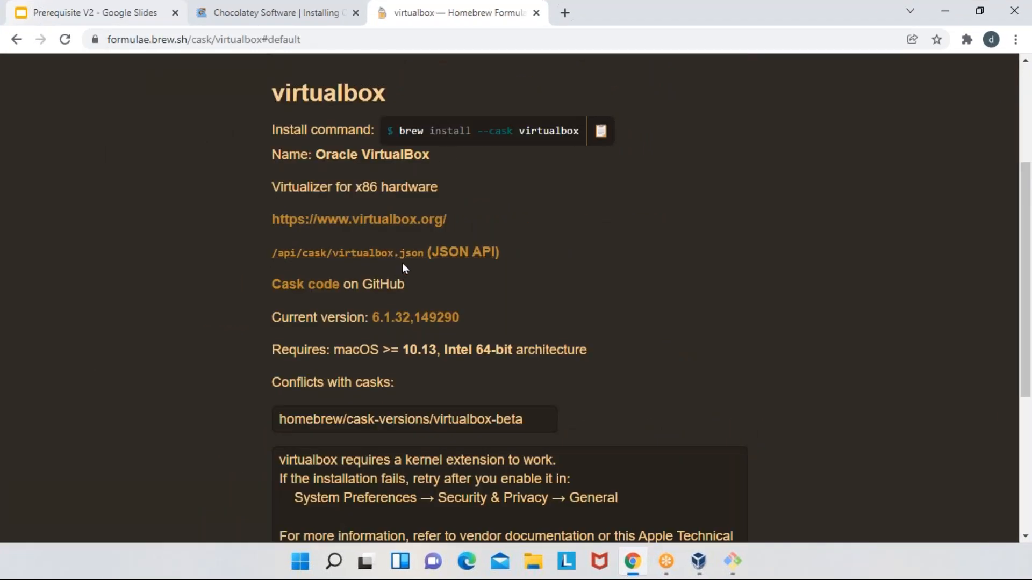
pyautogui.moveTo(398, 131); pyautogui.dragTo(577, 131)
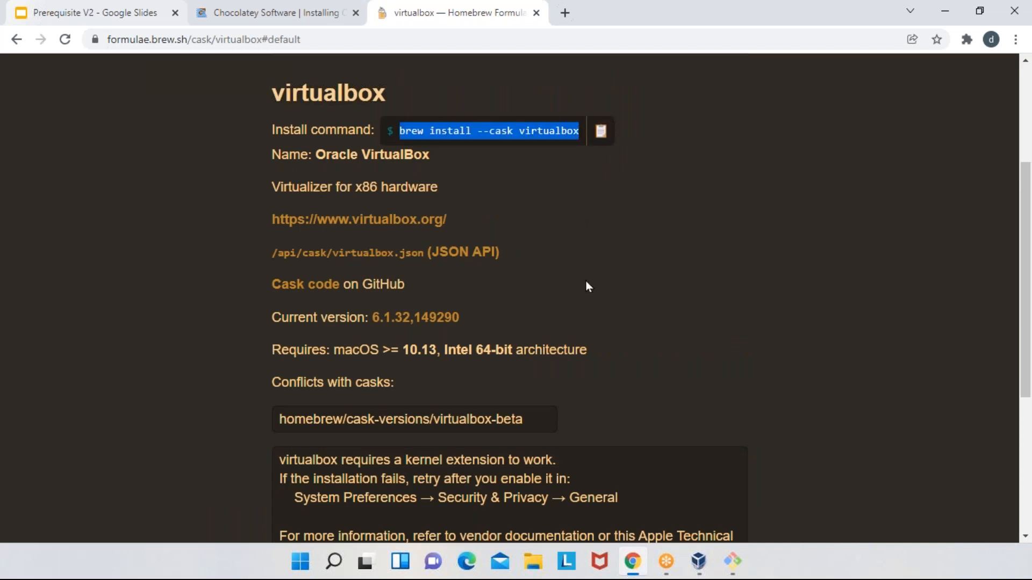
# - Return to the Chocolatey tab, search Google for "chocolatey install virtualbox" and open the VirtualBox community package page
pyautogui.click(279, 3)
pyautogui.scroll(10, 461, 260)
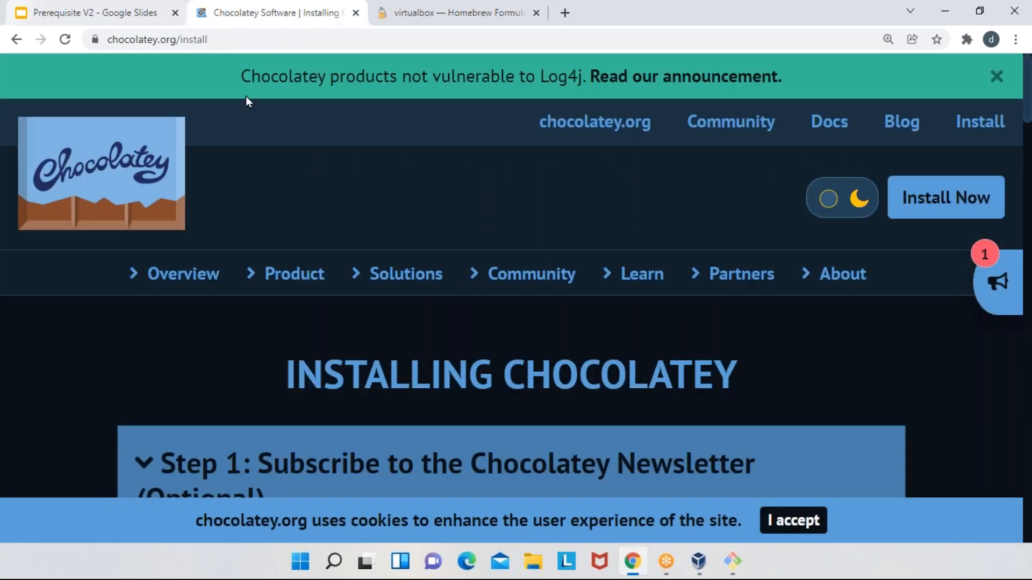
pyautogui.click(16, 39)
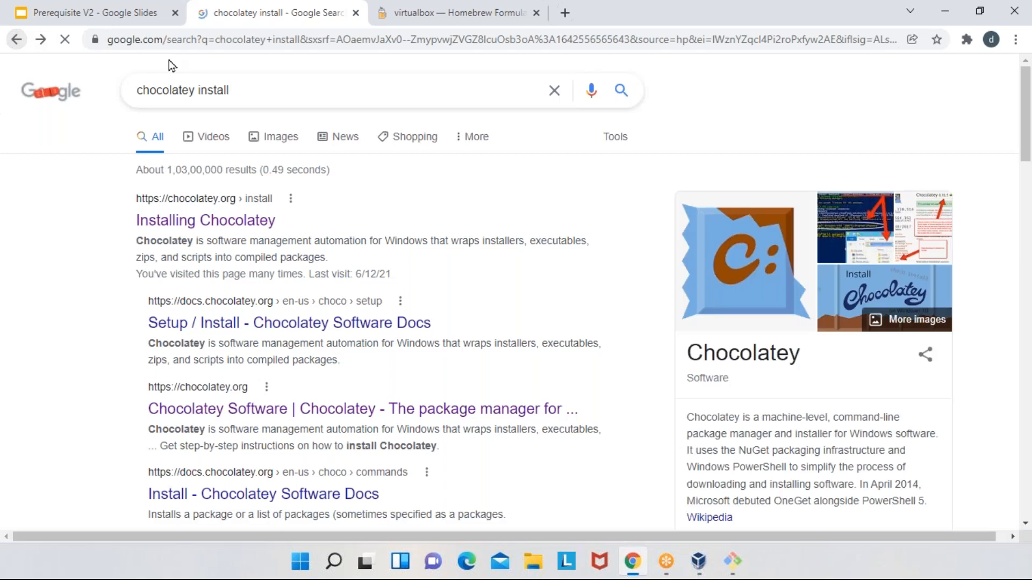
pyautogui.click(296, 85)
pyautogui.write('virtualbox')
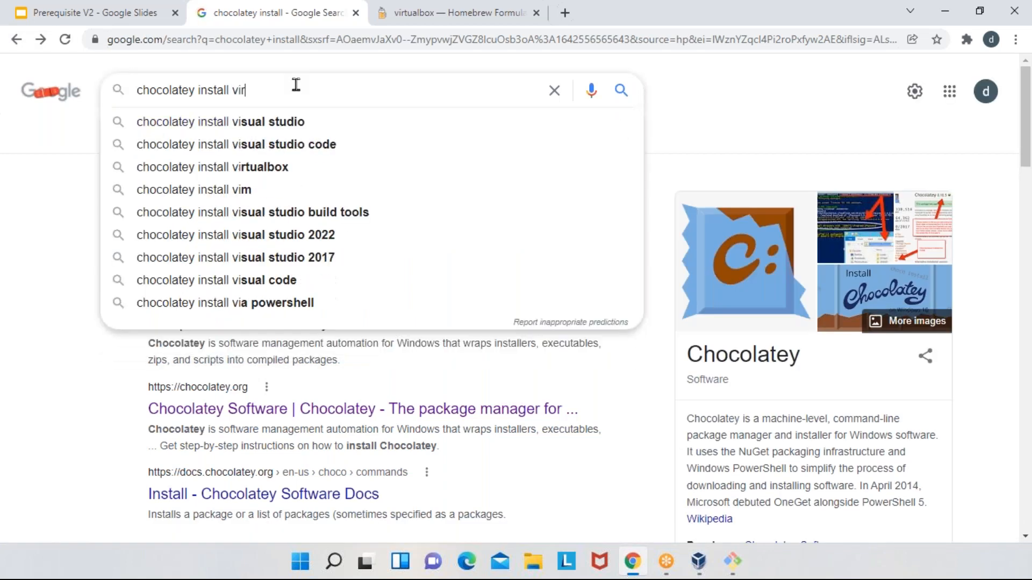
pyautogui.press('Return')
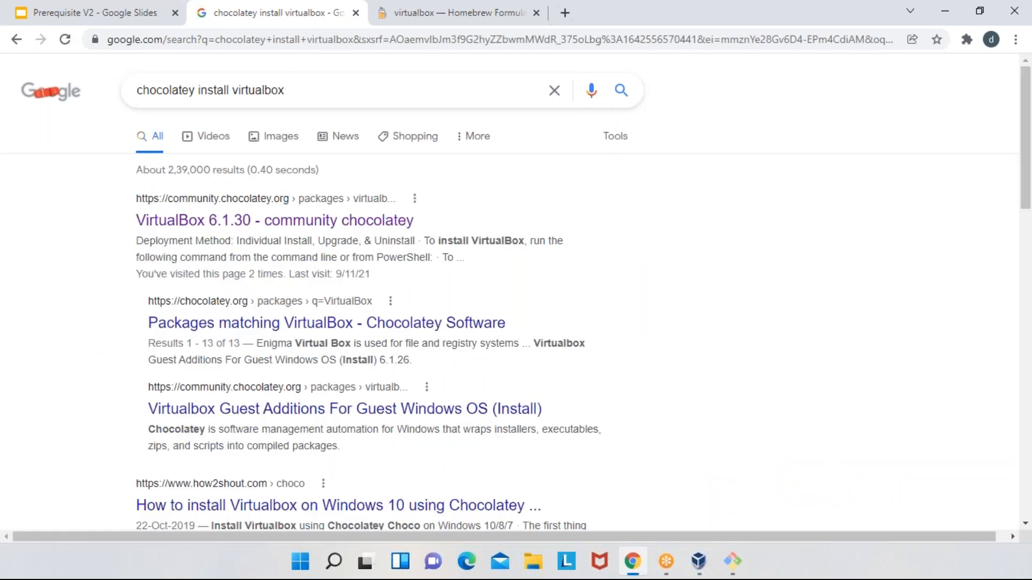
pyautogui.click(359, 230)
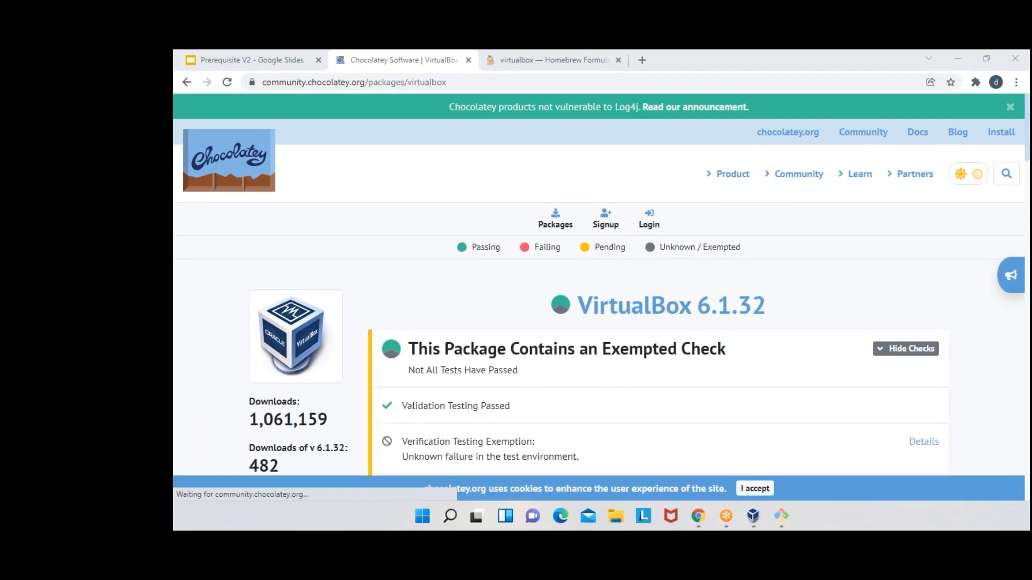
# - Find and highlight the "choco install virtualbox" command on the VirtualBox package page
pyautogui.scroll(-5, 633, 296)
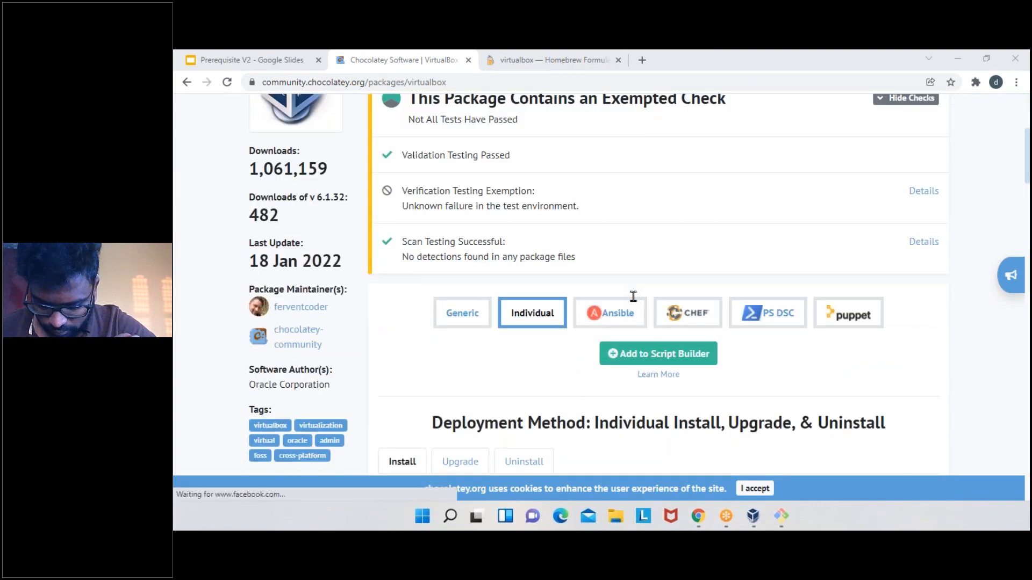
pyautogui.scroll(-5, 633, 296)
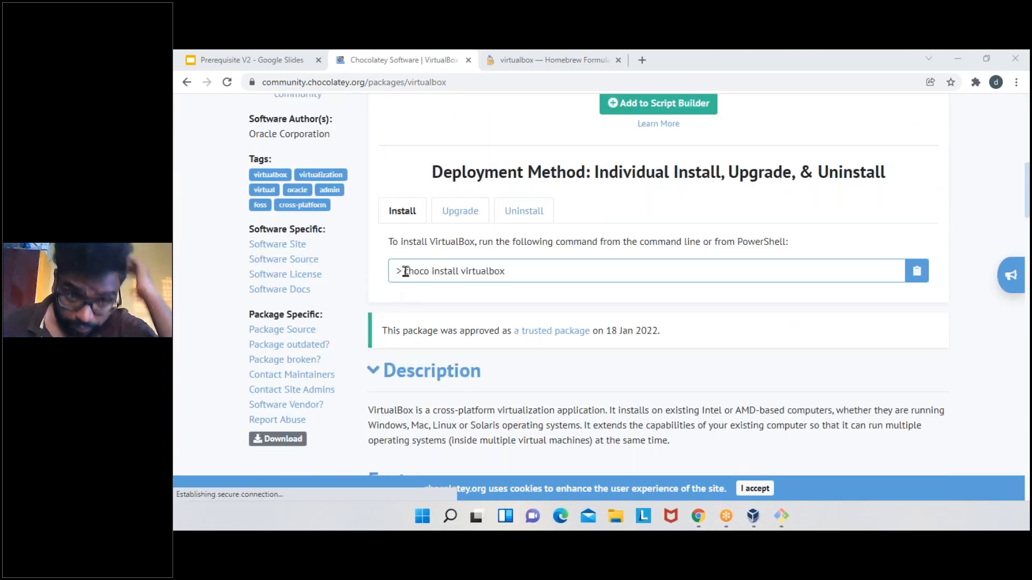
pyautogui.moveTo(404, 271); pyautogui.dragTo(583, 269)
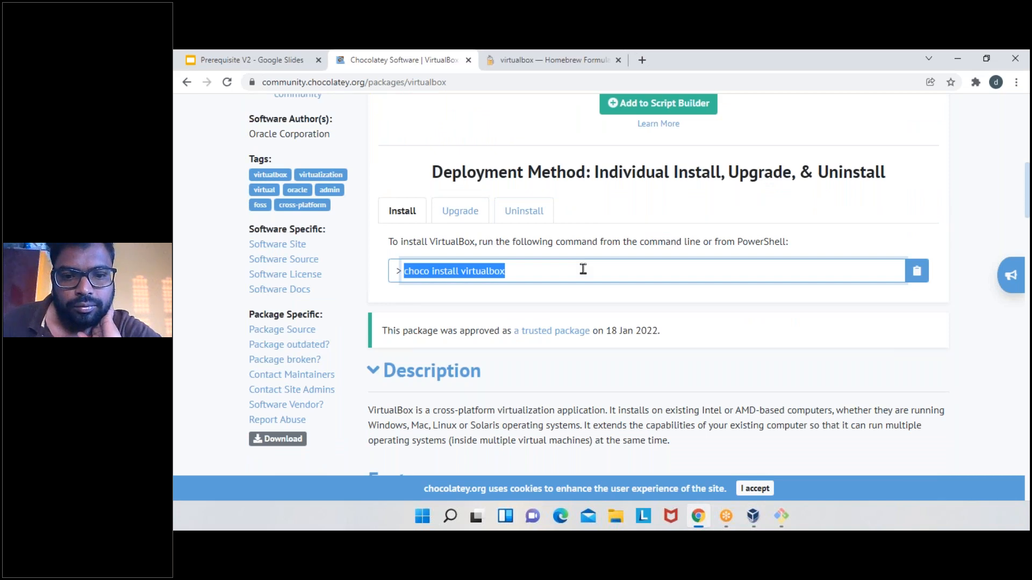
# - Bring up the Chocolatey site's package search field and dismiss its suggestions without searching
pyautogui.scroll(10, 584, 269)
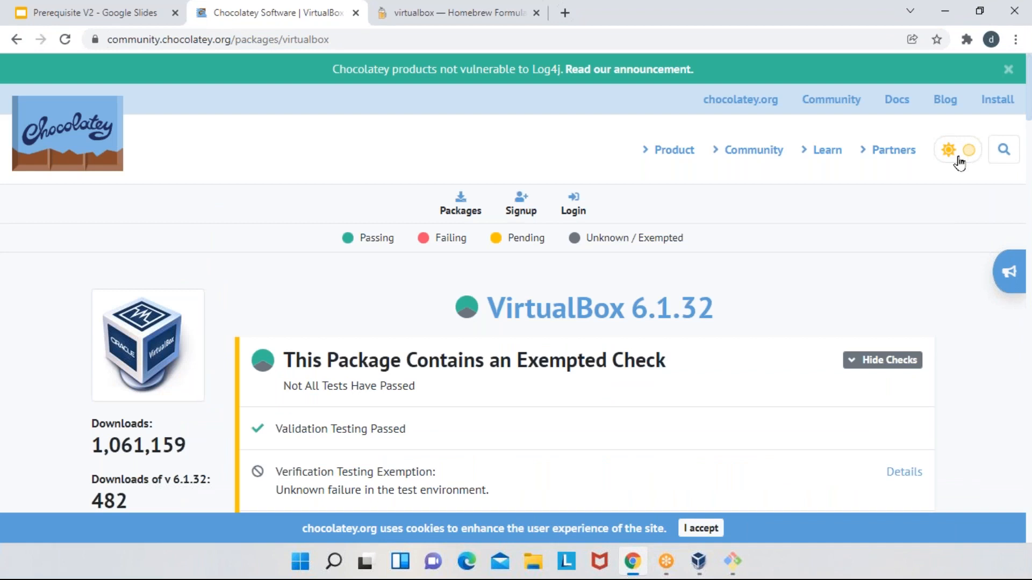
pyautogui.click(1004, 150)
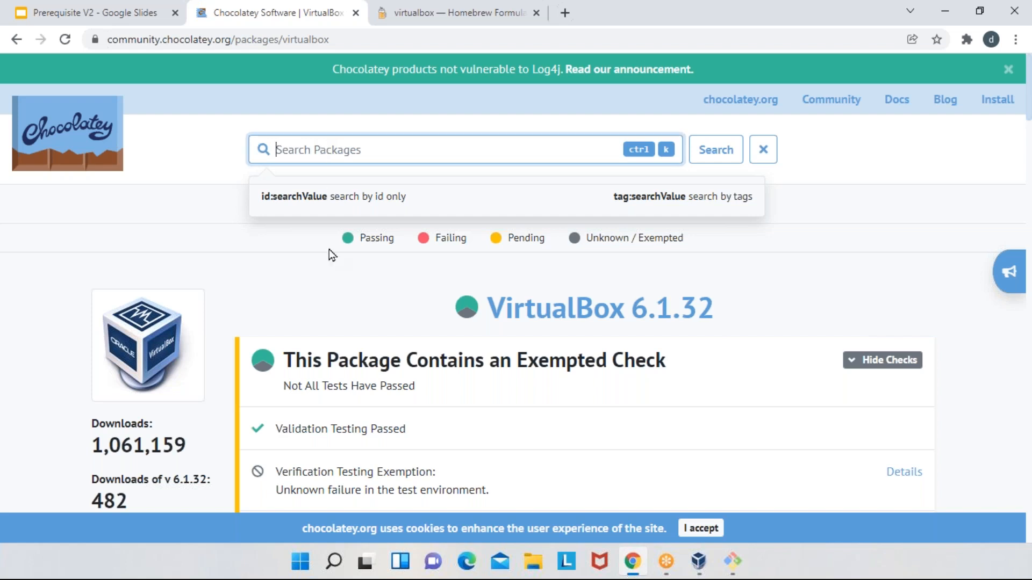
pyautogui.click(118, 205)
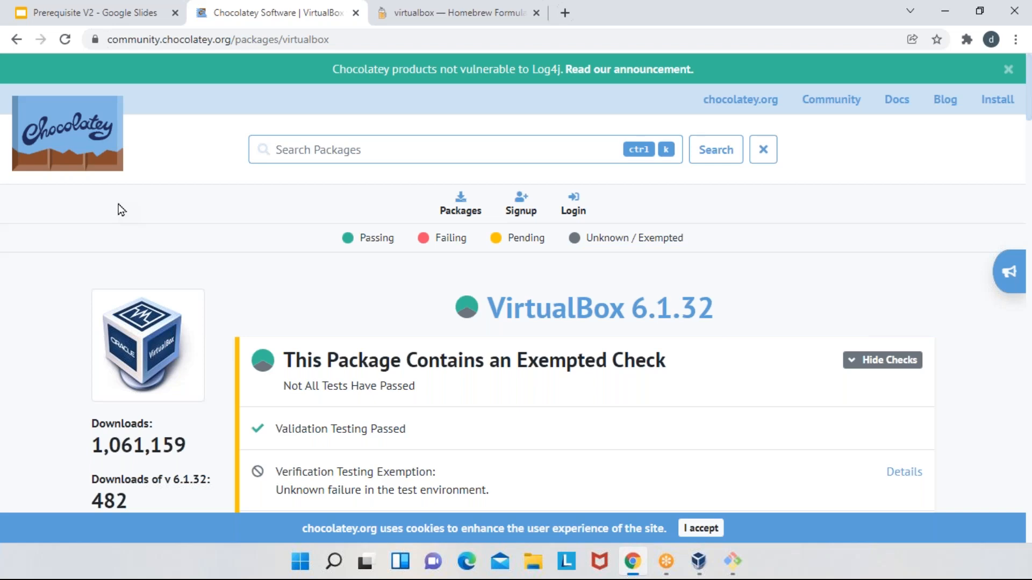
# - Search Google in a new tab for "virtualbox download" and open the Downloads – Oracle VM VirtualBox page
pyautogui.click(565, 12)
pyautogui.write('g')
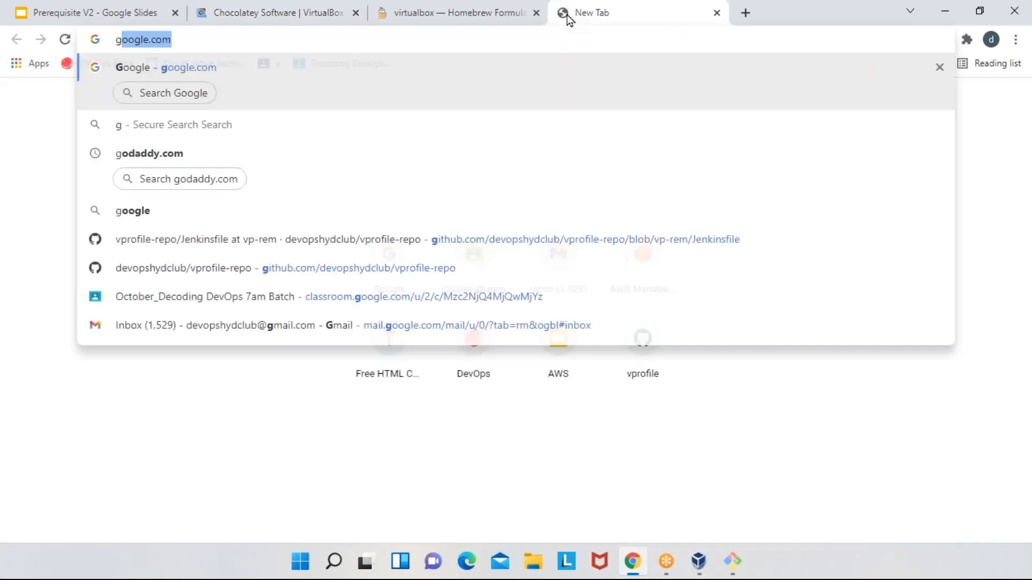
pyautogui.write('oogle.com')
pyautogui.press('Return')
pyautogui.write('v')
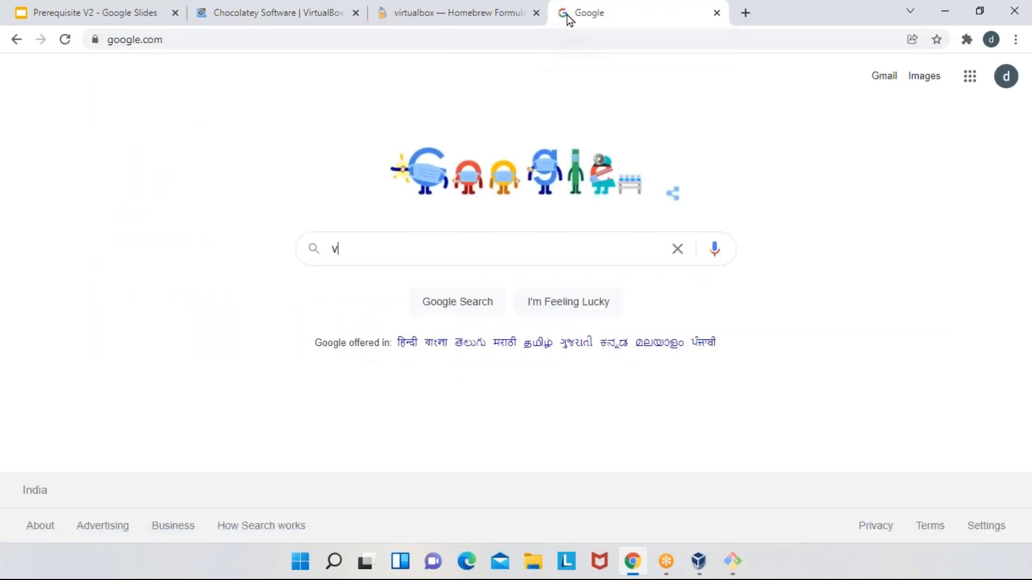
pyautogui.write('ir')
pyautogui.press('Down')
pyautogui.press('Down')
pyautogui.press('Down')
pyautogui.press('Down')
pyautogui.press('Return')
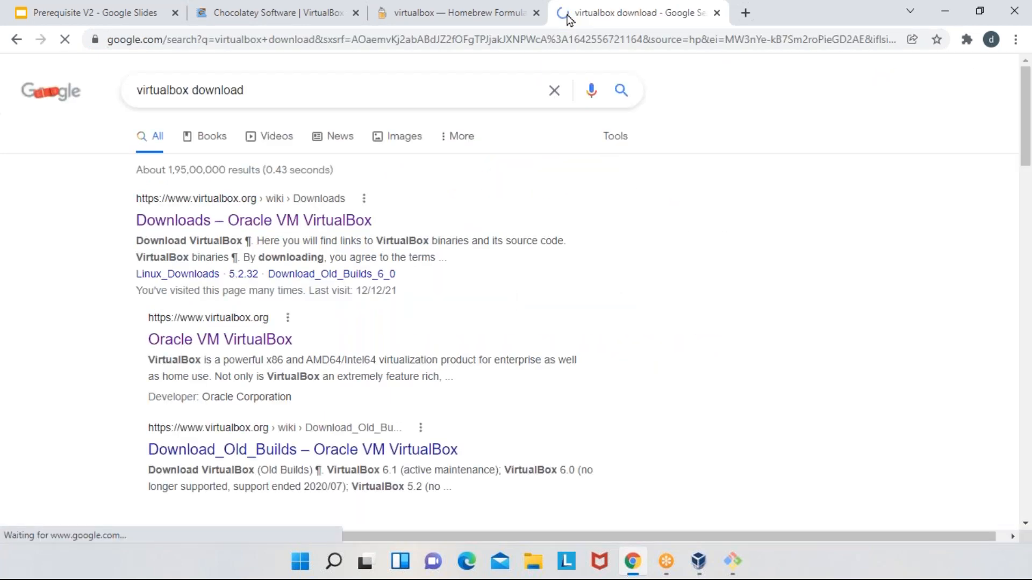
pyautogui.click(238, 232)
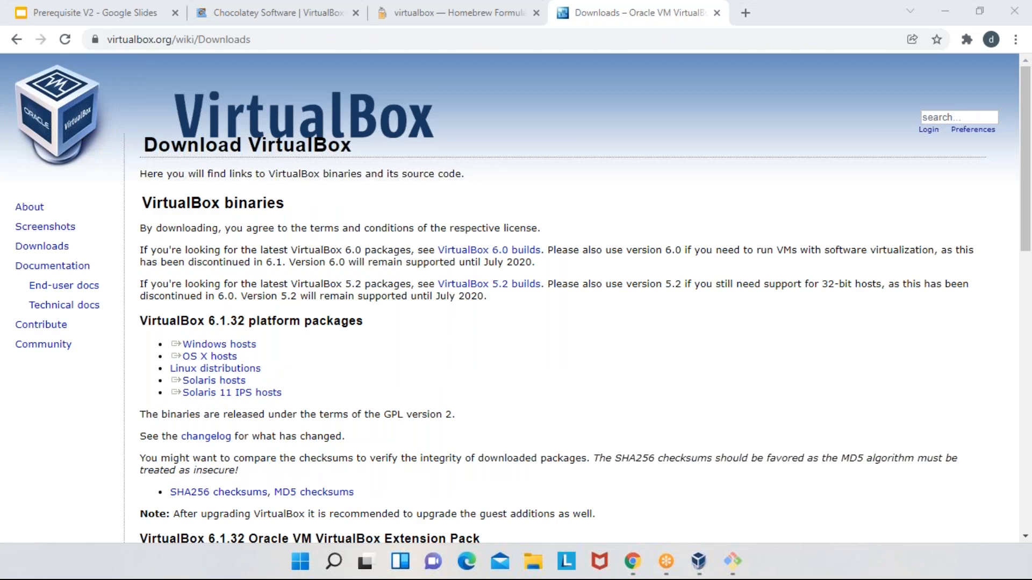
# - Start downloading the VirtualBox 6.1.32 Windows hosts package, copy its link address and cancel the download
pyautogui.scroll(-3, 205, 299)
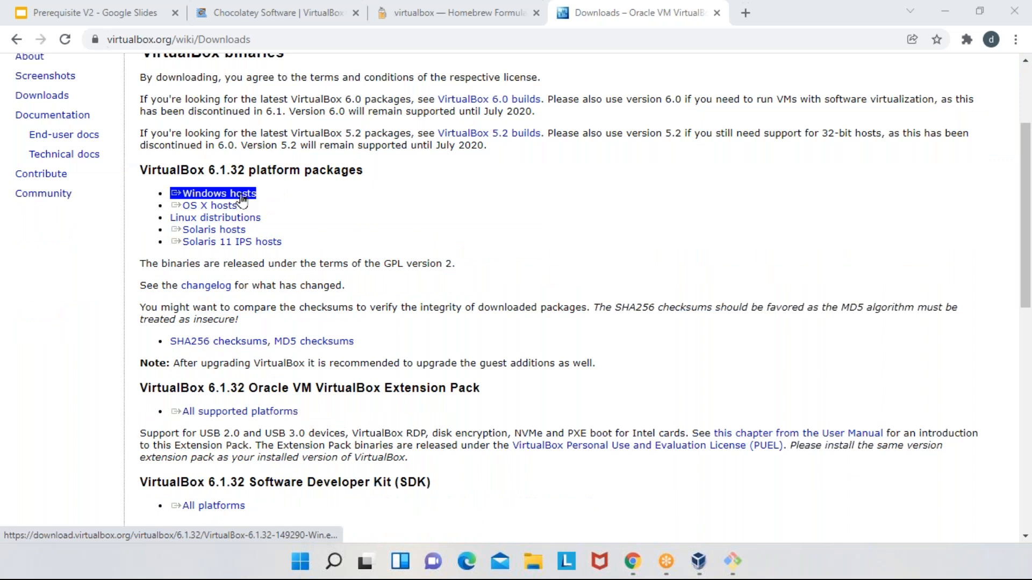
pyautogui.rightClick(241, 197)
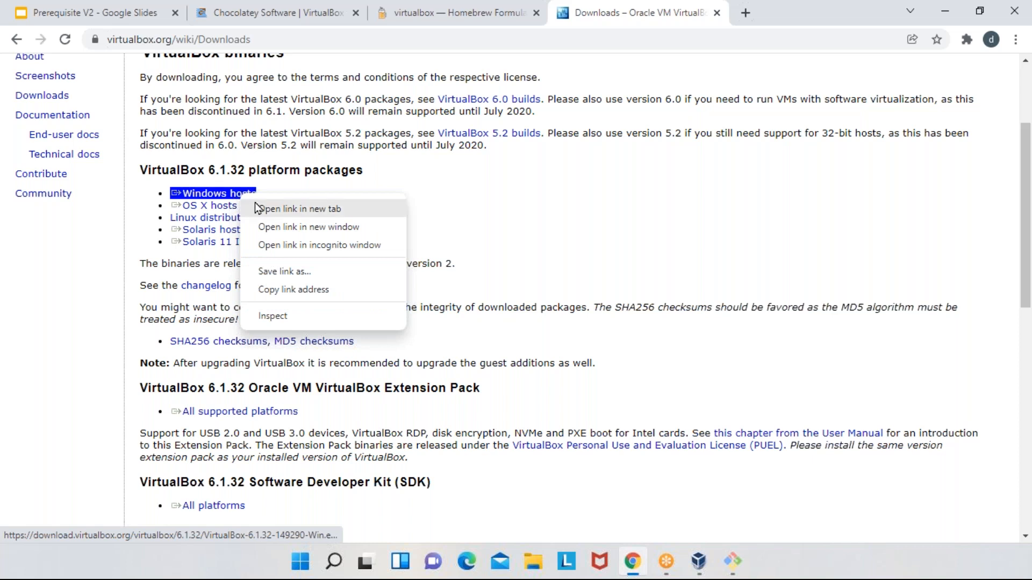
pyautogui.click(257, 209)
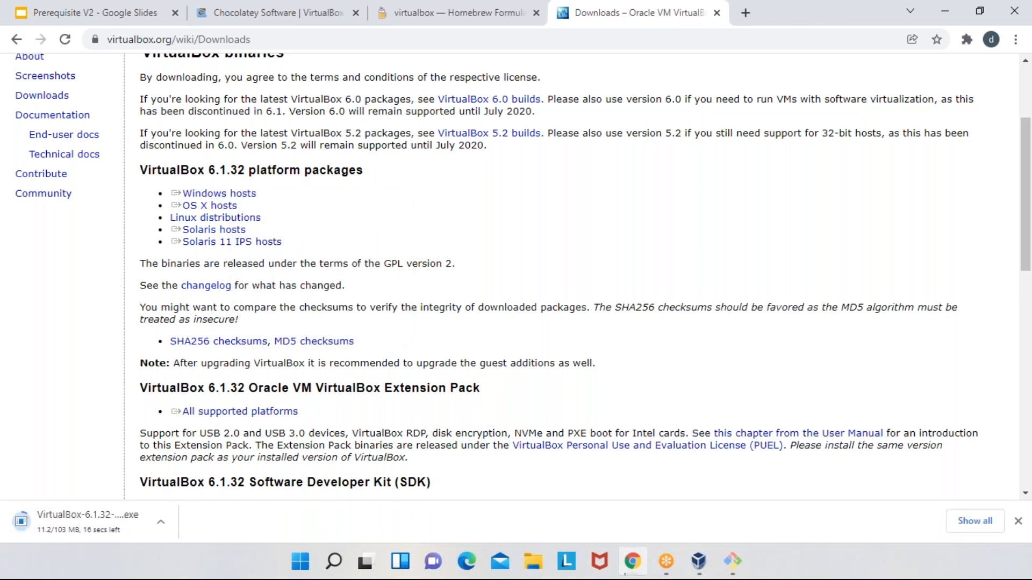
pyautogui.rightClick(252, 196)
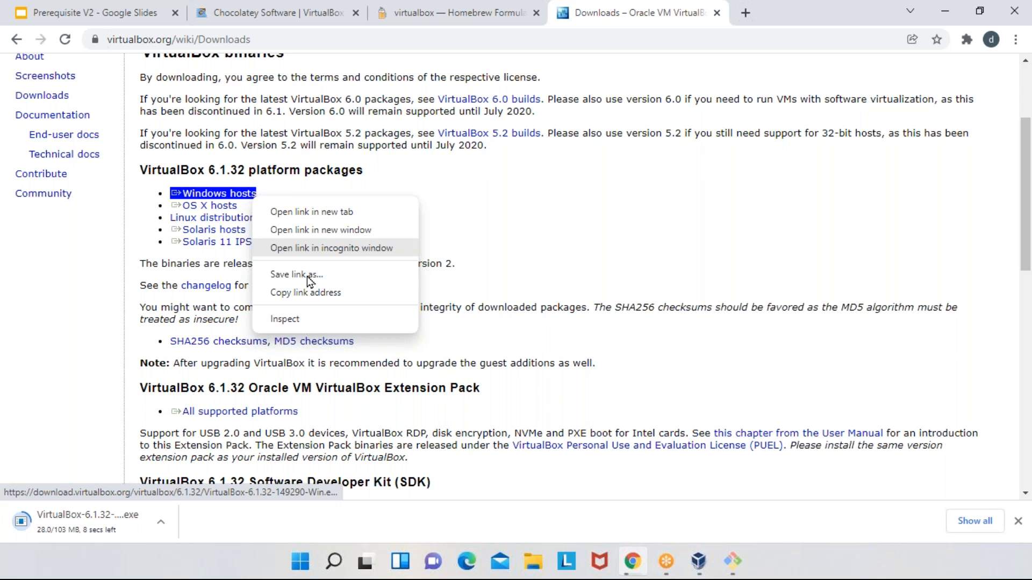
pyautogui.click(325, 299)
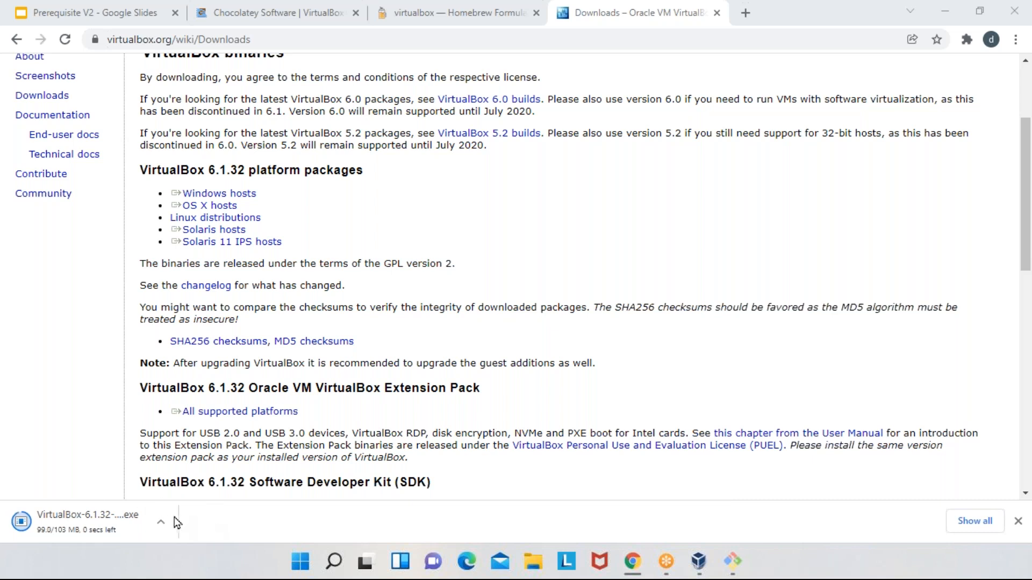
pyautogui.click(161, 522)
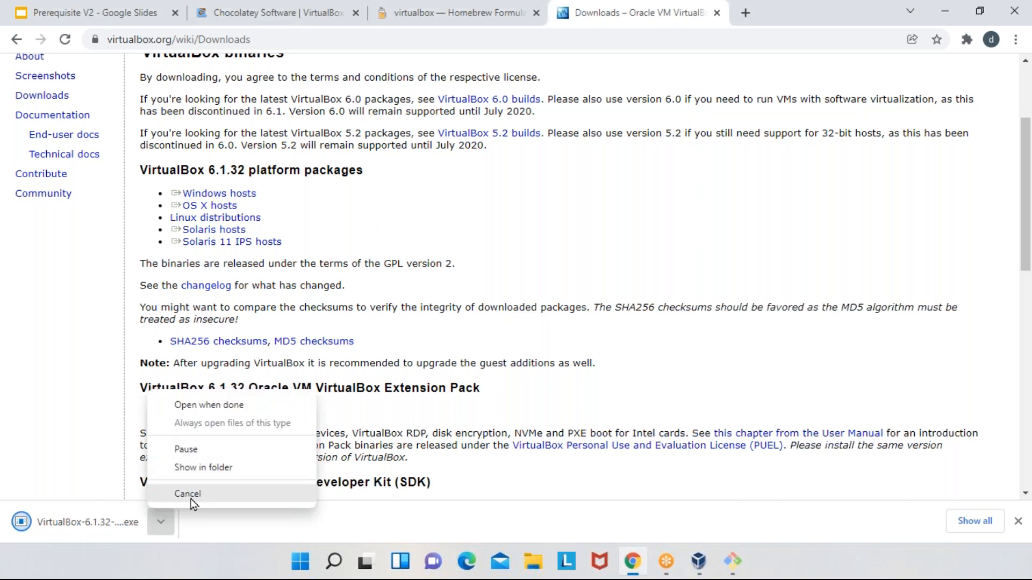
pyautogui.click(187, 494)
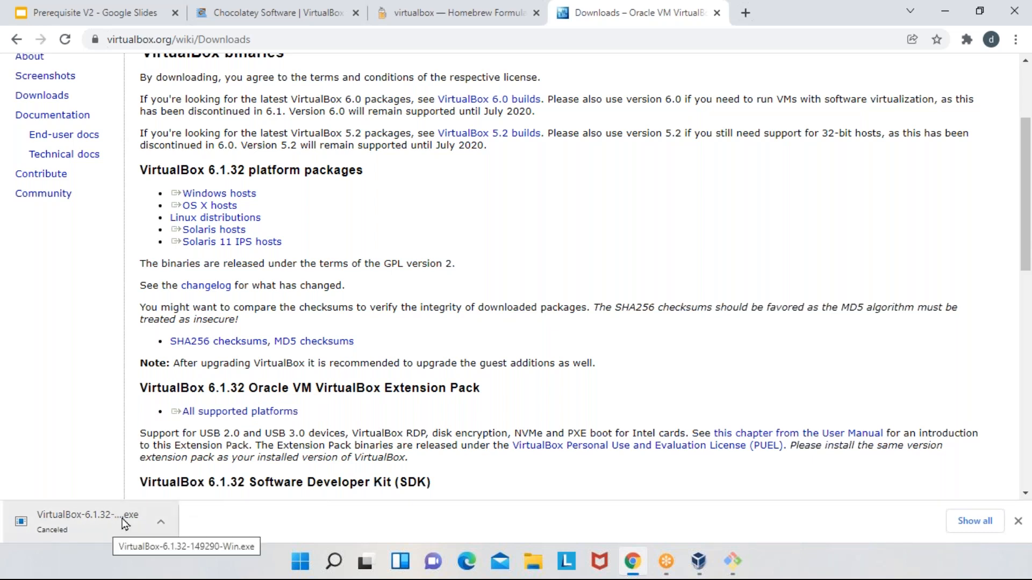
# - Search Google in a new tab for "centos 7 iso" and open the centos.excellmedia.net mirror from the CentOS Mirrors List
pyautogui.click(745, 13)
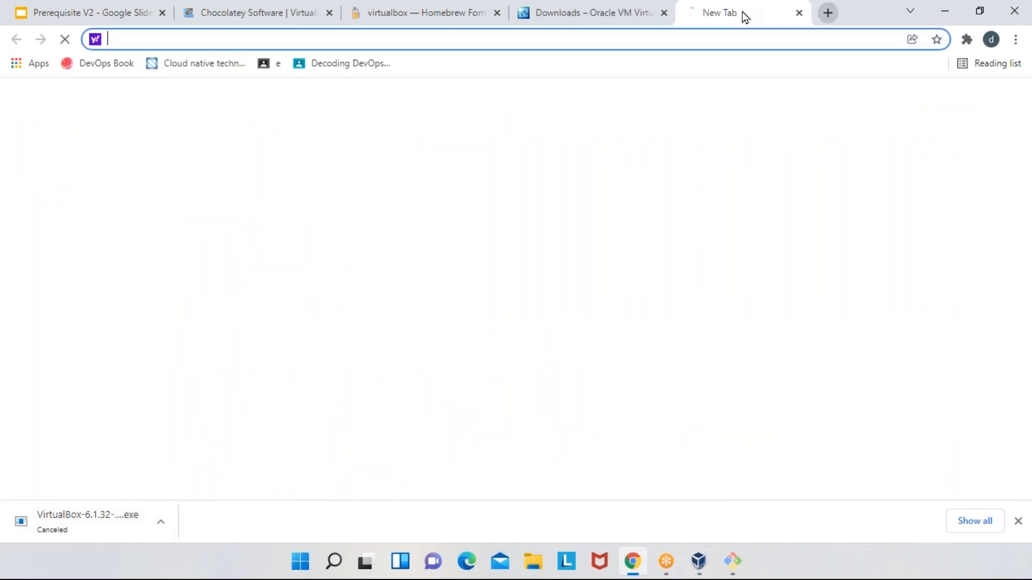
pyautogui.write('go')
pyautogui.press('Return')
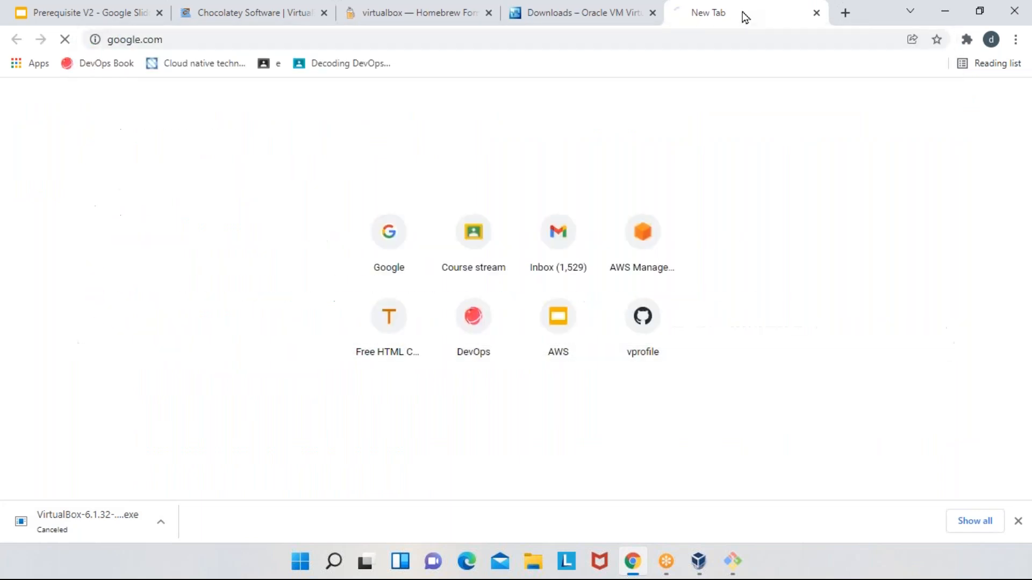
pyautogui.write('cent')
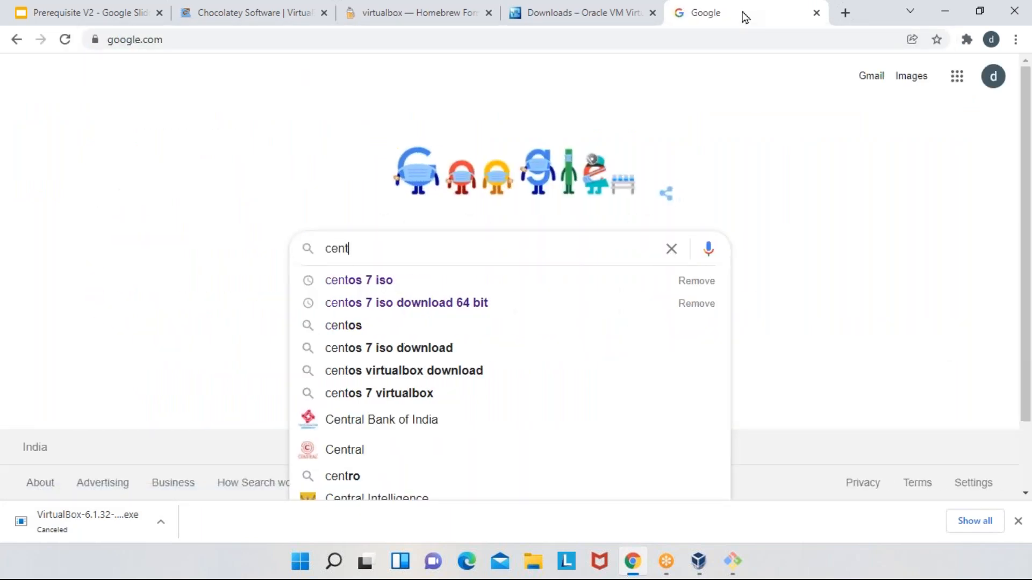
pyautogui.write('os 7 iso')
pyautogui.press('Return')
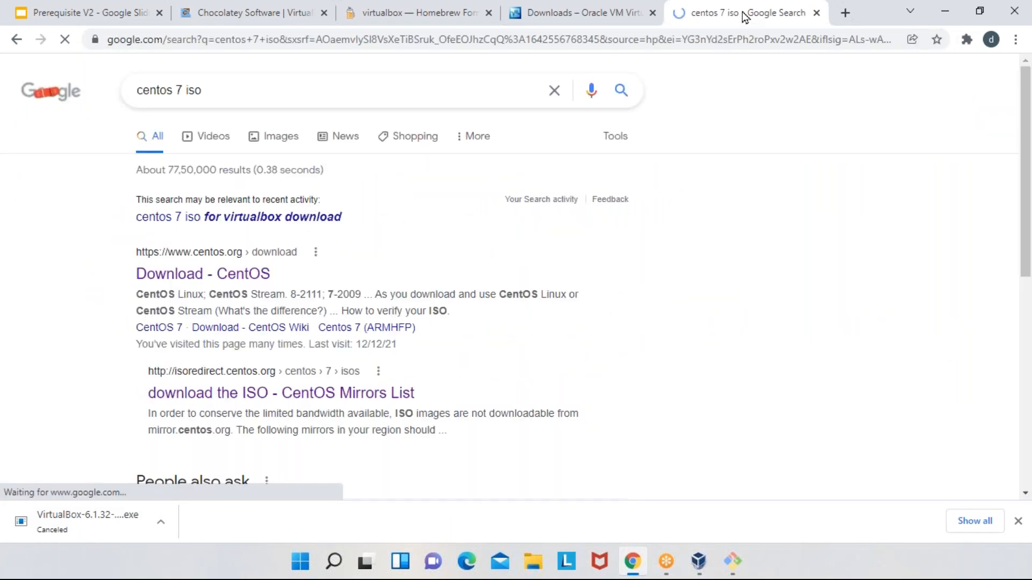
pyautogui.scroll(-3, 378, 249)
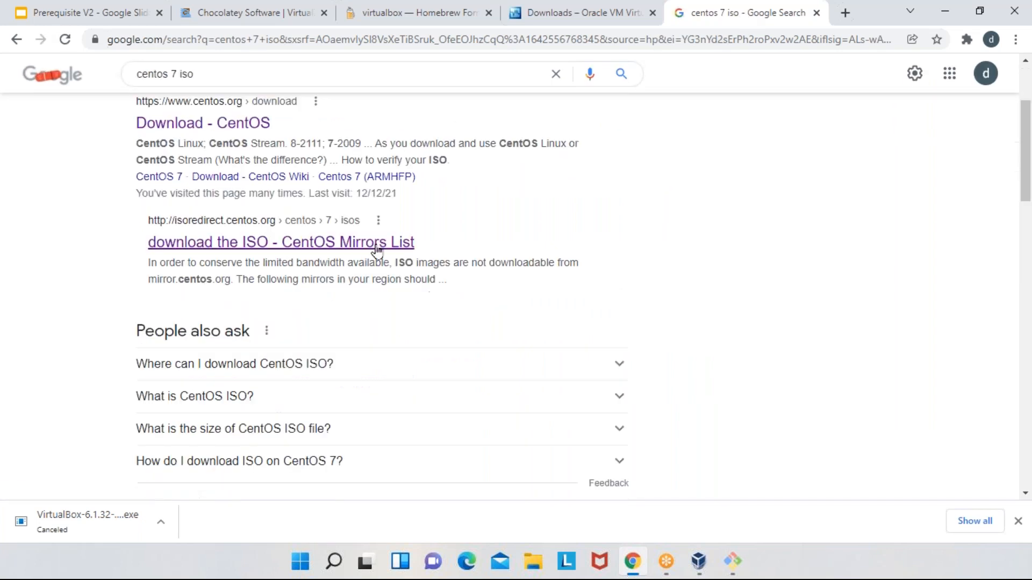
pyautogui.click(378, 245)
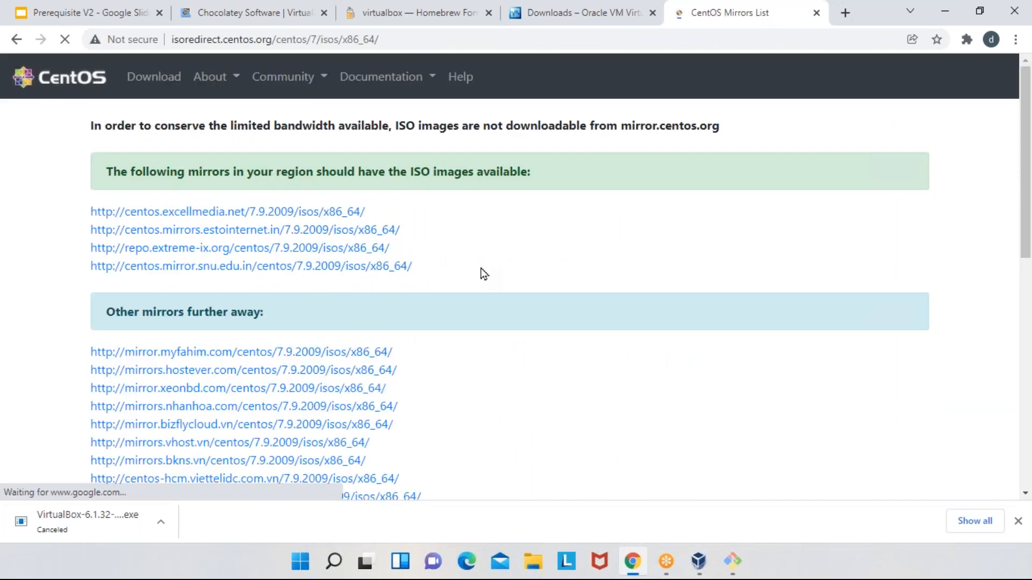
pyautogui.click(325, 210)
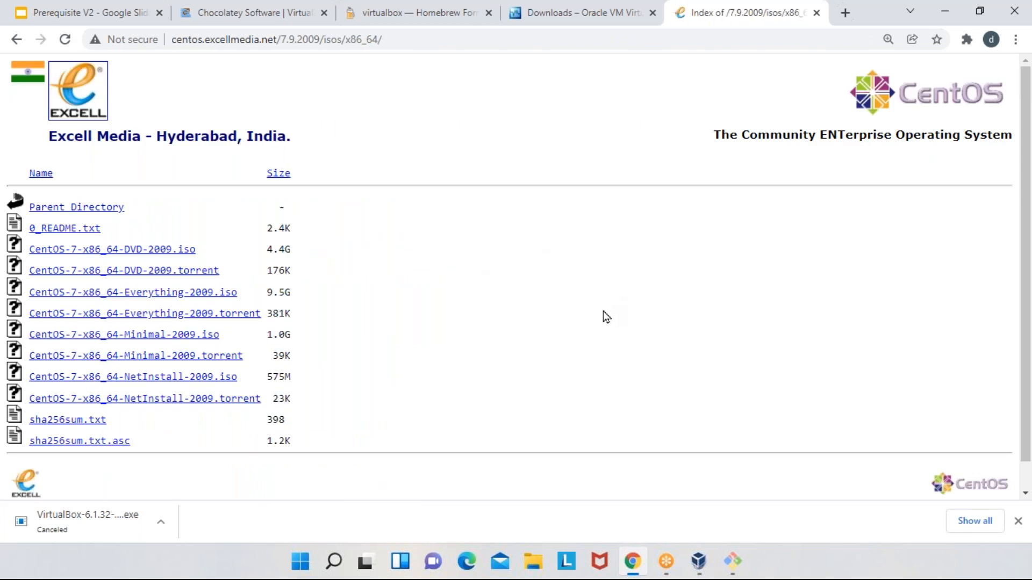
# - Start downloading CentOS-7-x86_64-Minimal-2009.iso, cancel the download and copy the file's link address
pyautogui.click(176, 338)
pyautogui.click(168, 525)
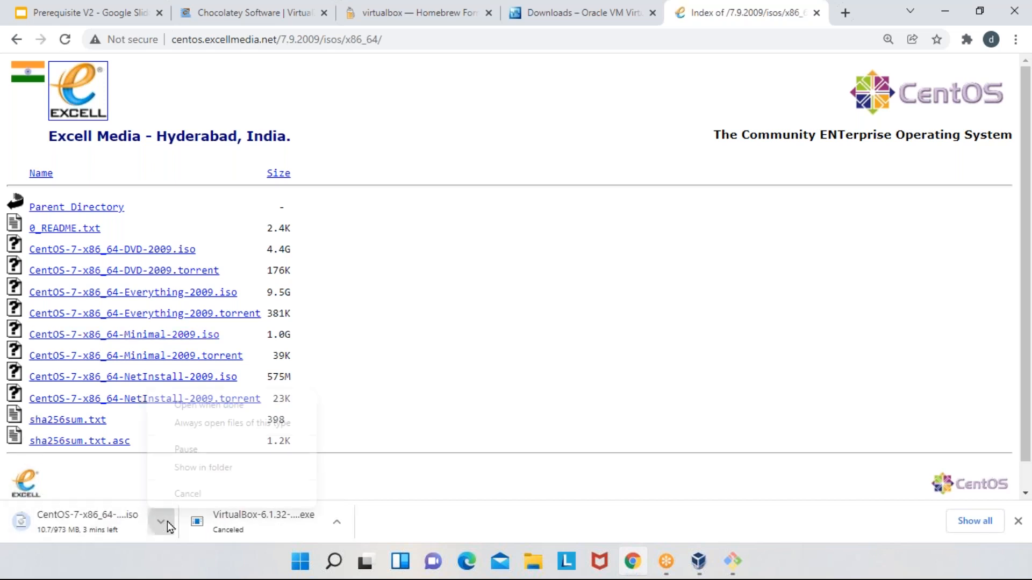
pyautogui.click(185, 493)
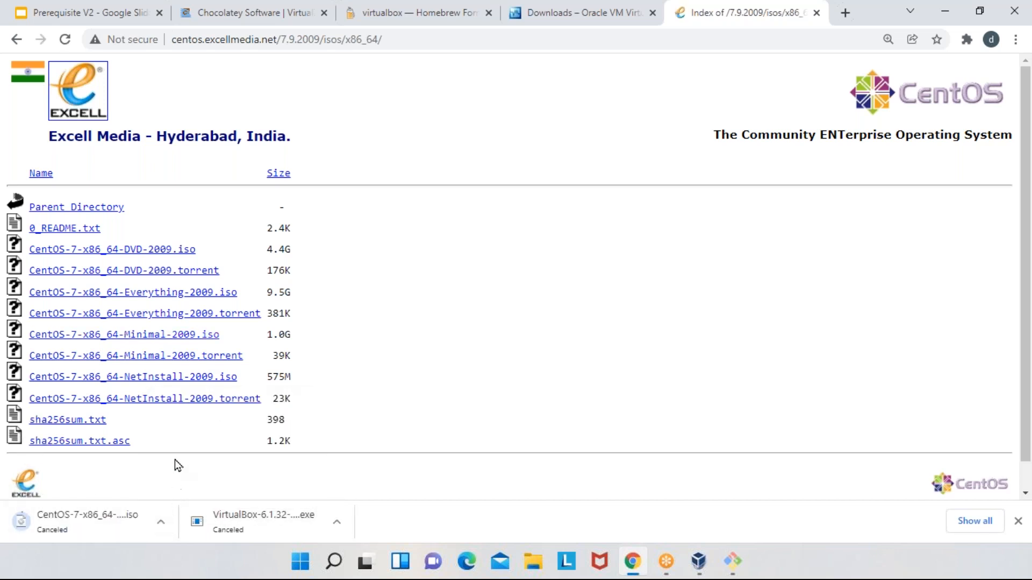
pyautogui.press('Escape')
pyautogui.rightClick(176, 336)
pyautogui.click(214, 426)
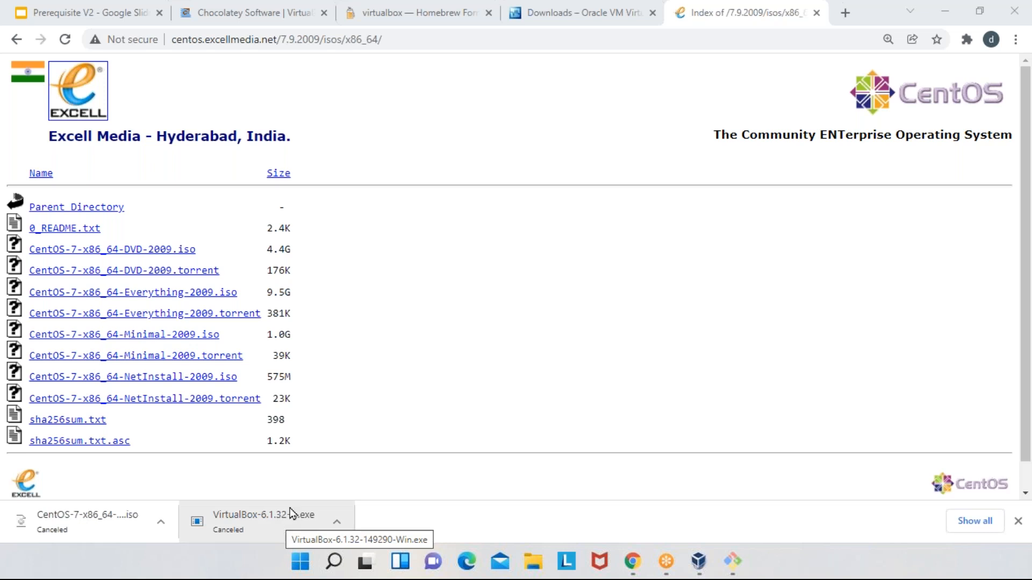
# - Launch Oracle VM VirtualBox Manager and move its window fully into view
pyautogui.click(293, 568)
pyautogui.write('virt')
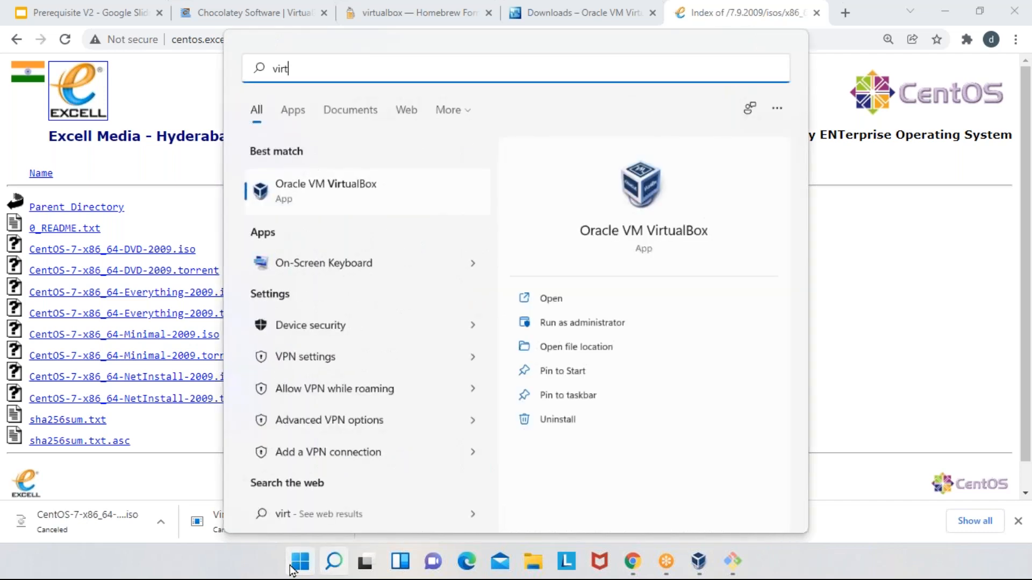
pyautogui.press('Return')
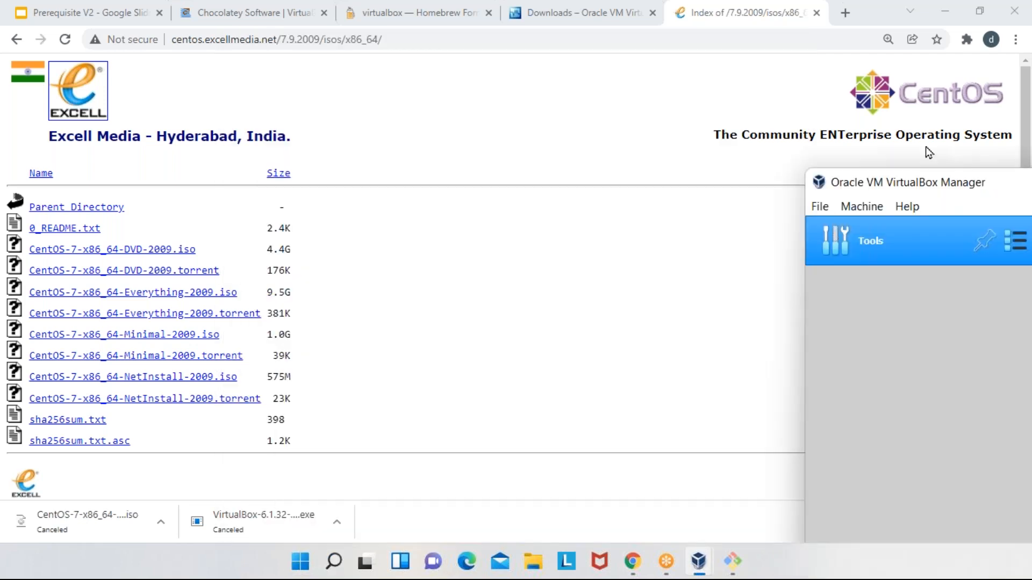
pyautogui.moveTo(710, 101); pyautogui.dragTo(401, 82)
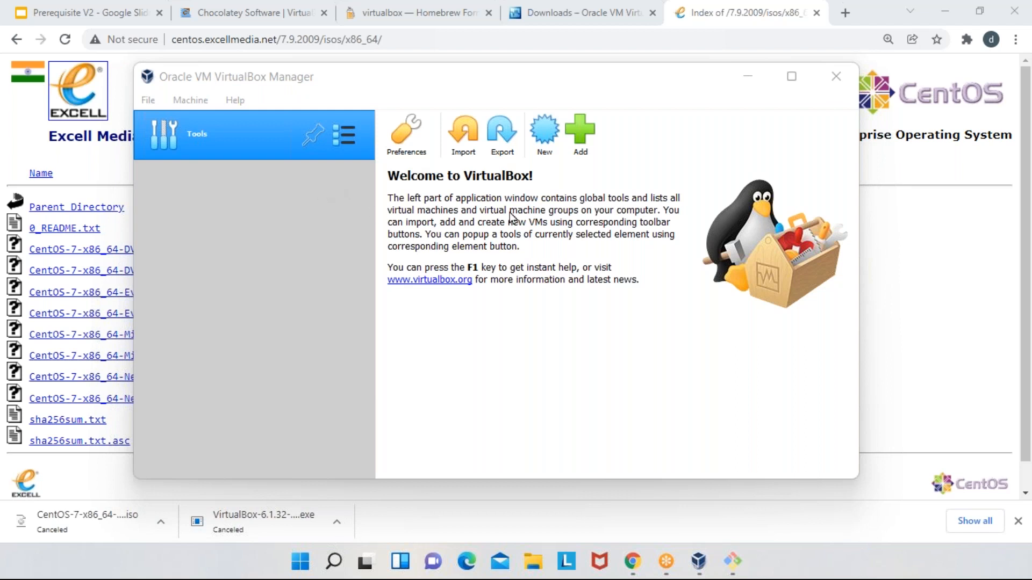
# - Start creating a virtual machine named centos7vm with type Linux and version Red Hat (64-bit)
pyautogui.click(551, 144)
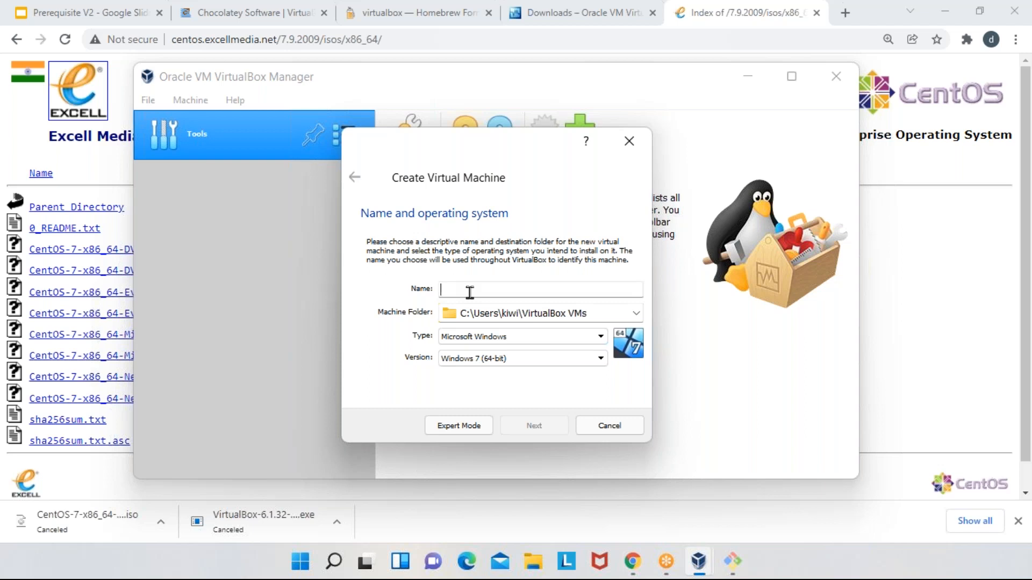
pyautogui.write('cento')
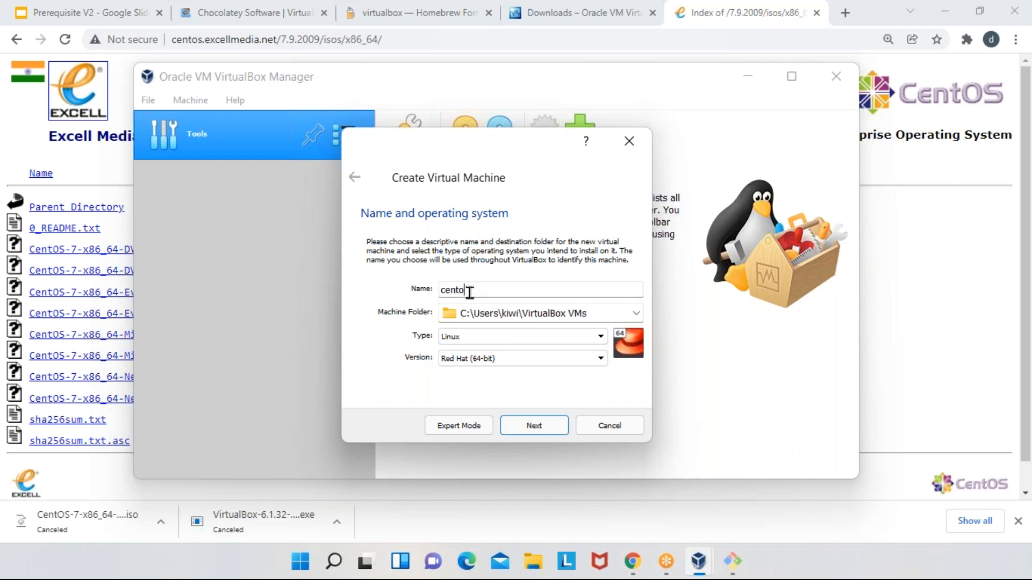
pyautogui.write('s7vm')
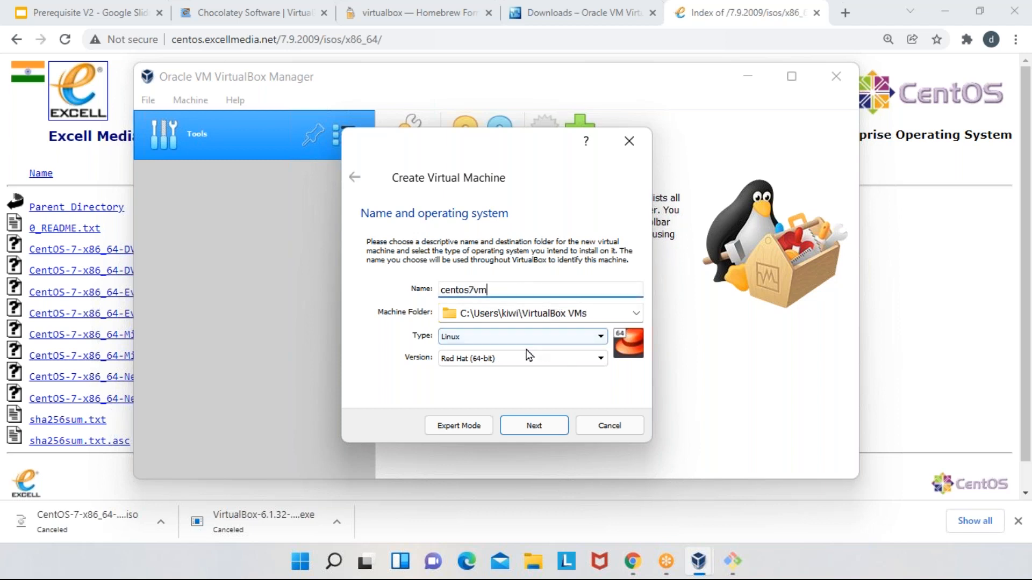
pyautogui.click(471, 339)
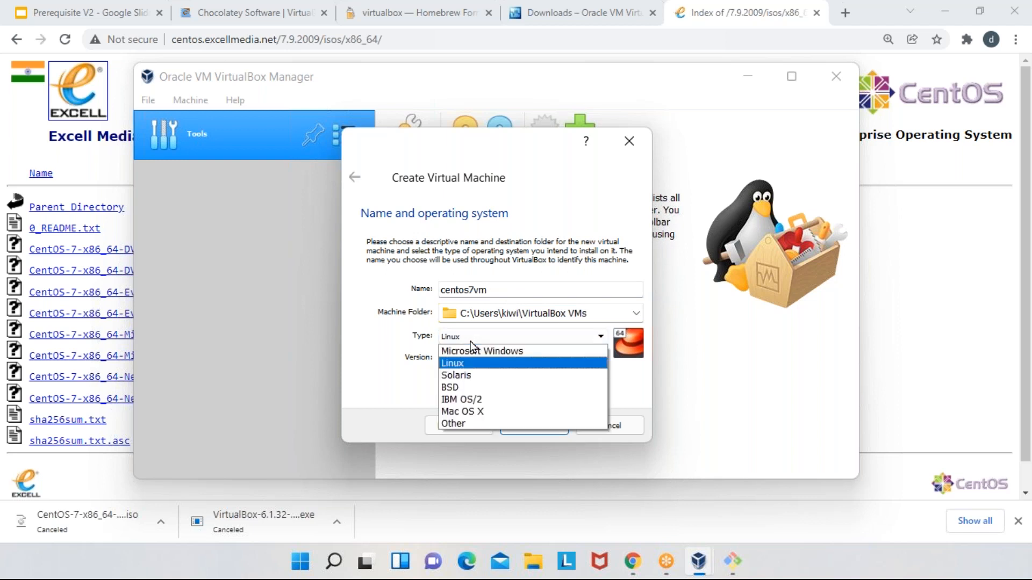
pyautogui.click(453, 364)
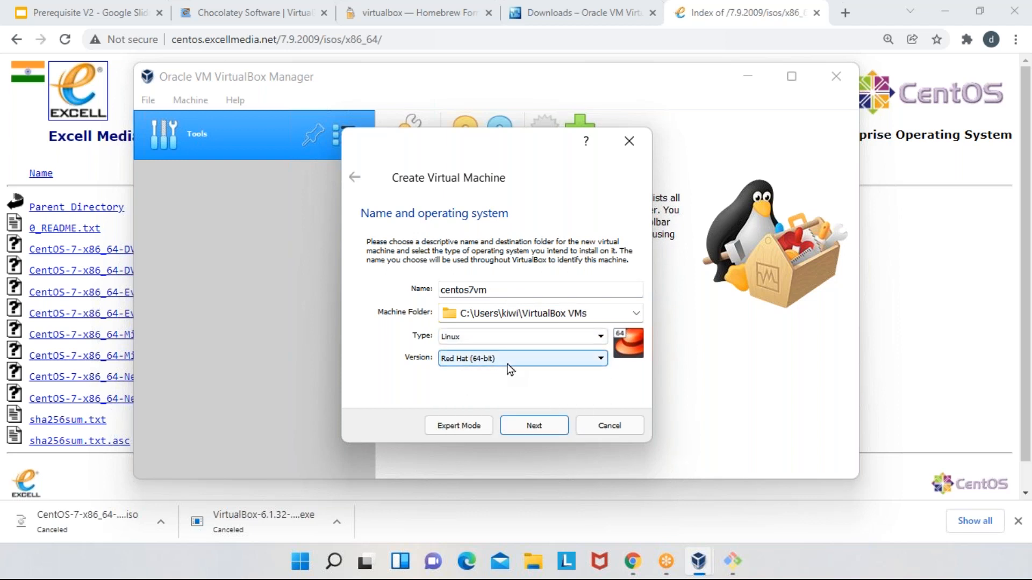
pyautogui.click(508, 365)
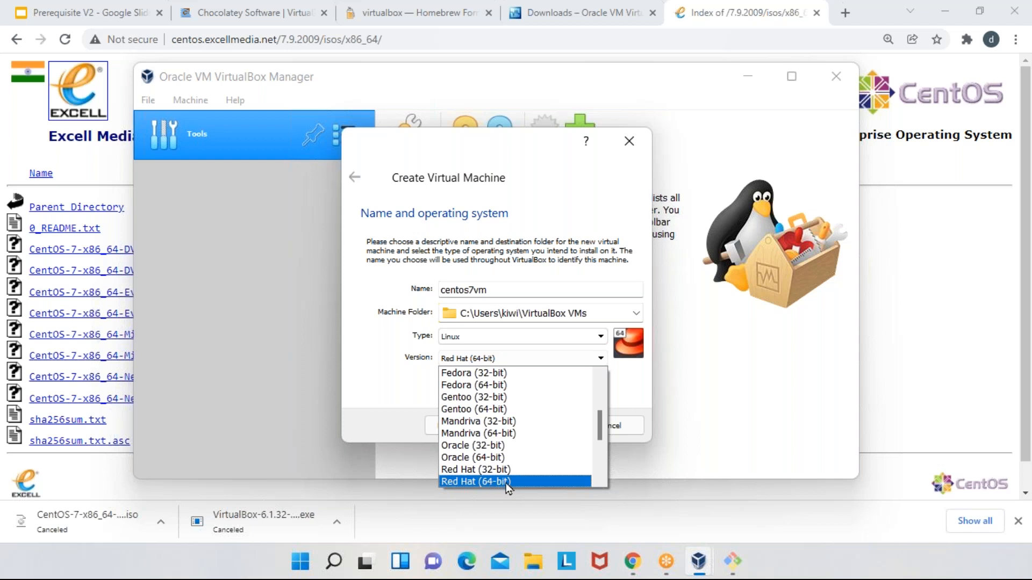
pyautogui.click(505, 483)
pyautogui.click(515, 357)
pyautogui.click(391, 383)
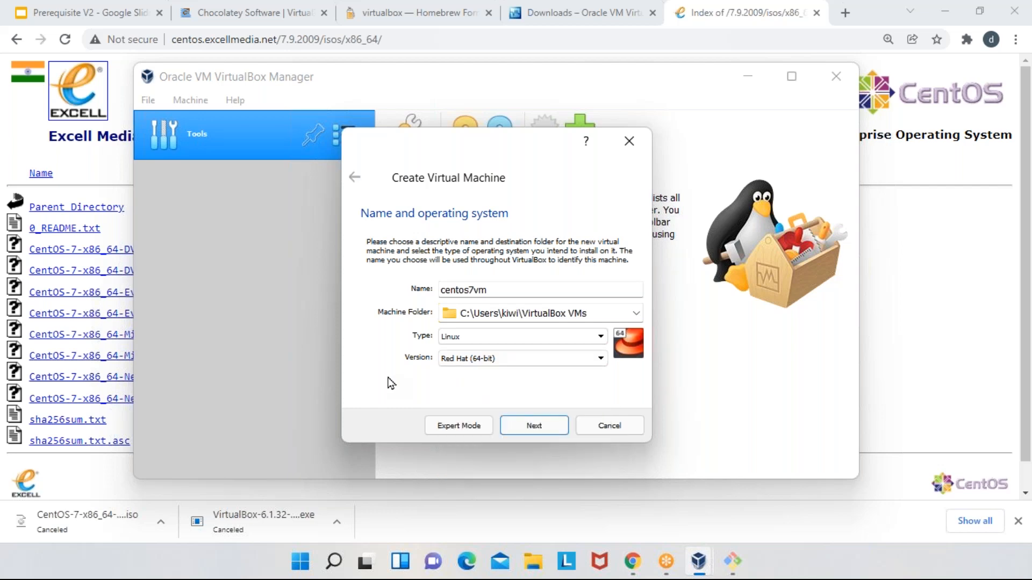
# - Search Google in a new browser tab for "vt in bios" and show the image results
pyautogui.click(845, 19)
pyautogui.write('go')
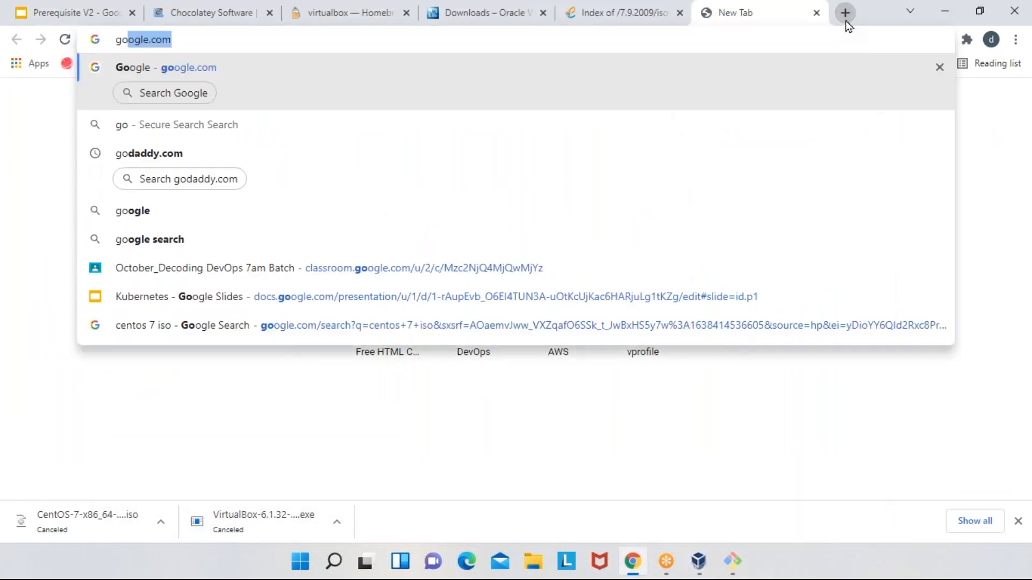
pyautogui.press('Return')
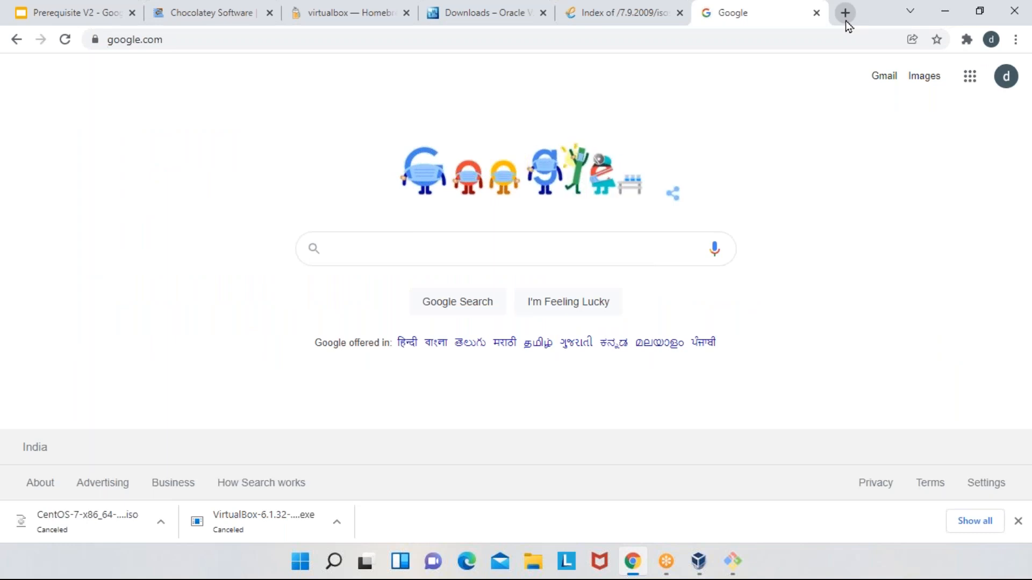
pyautogui.write('vt')
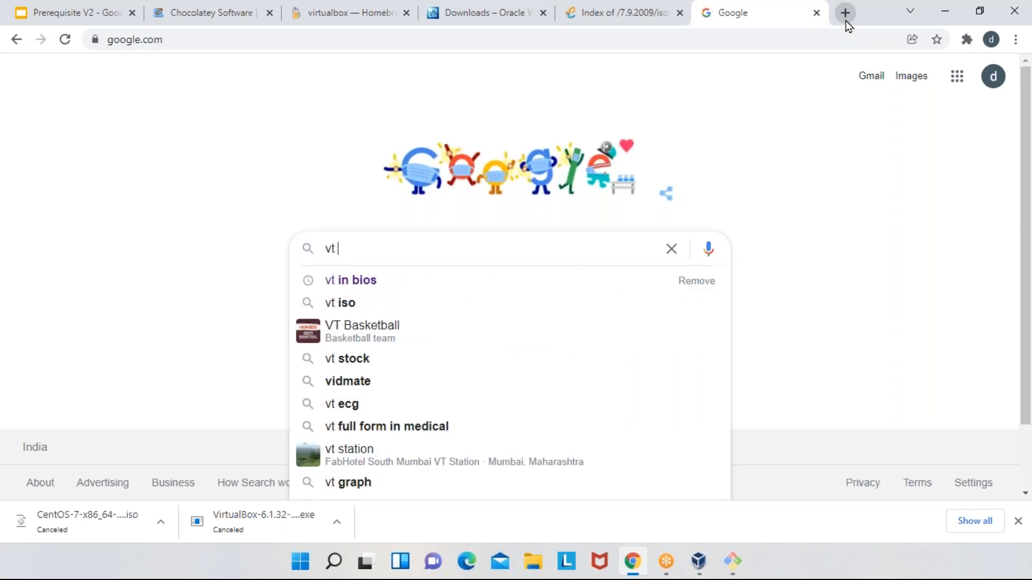
pyautogui.write(' in bios')
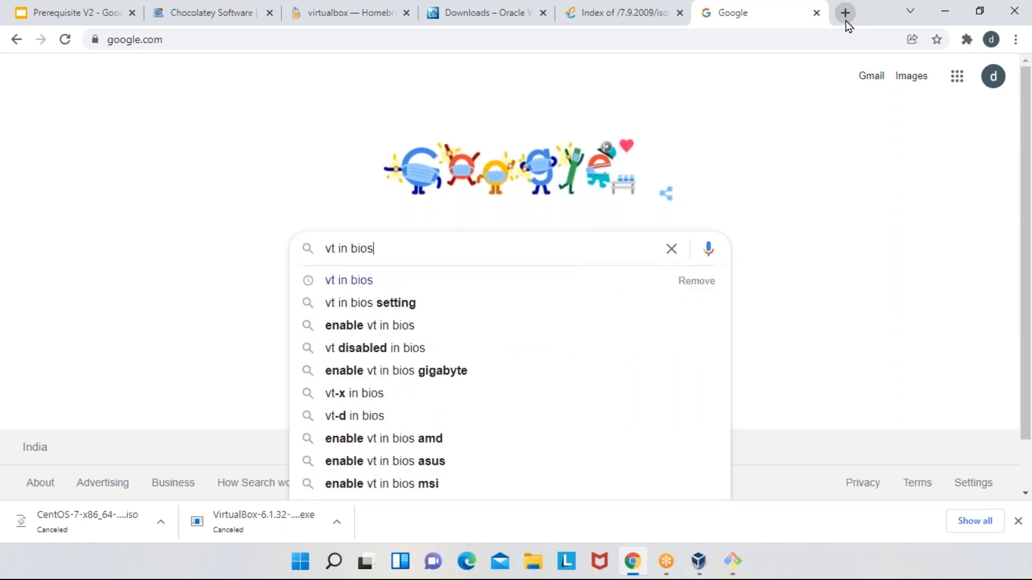
pyautogui.press('Return')
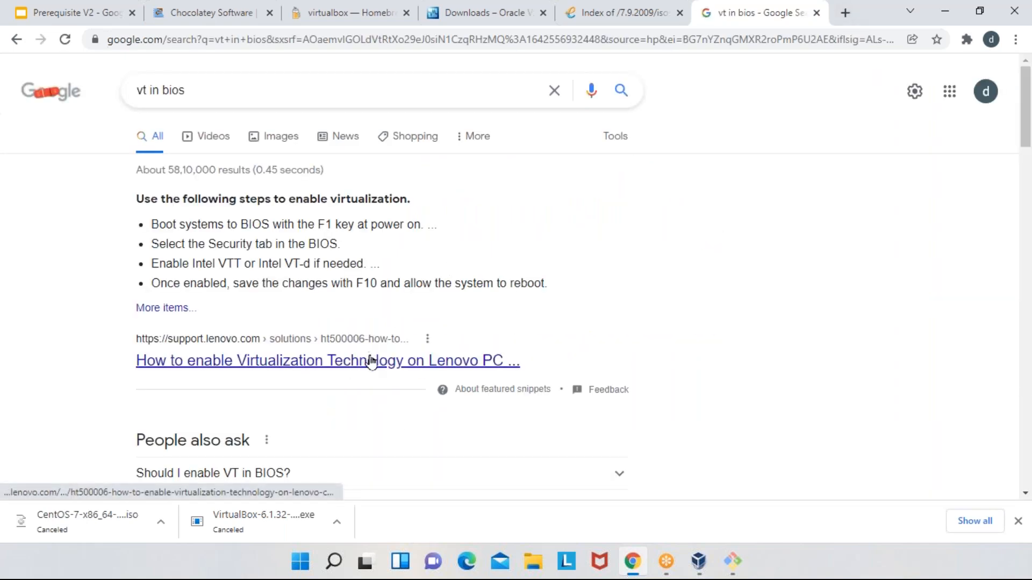
pyautogui.click(266, 136)
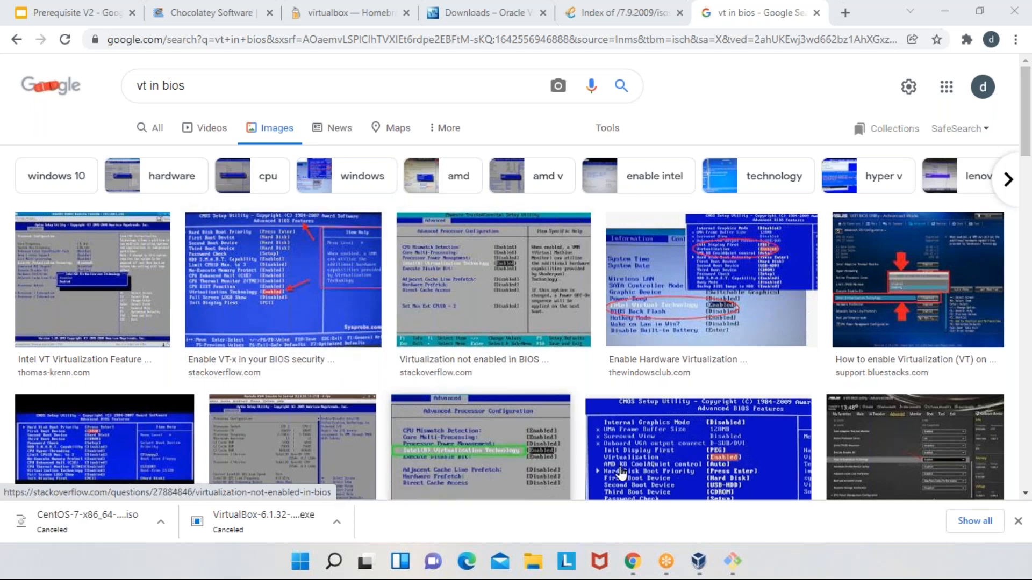
# - Switch to VirtualBox and check the 32-bit and 64-bit Red Hat entries among the versions for the new virtual machine
pyautogui.moveTo(699, 562)
pyautogui.click(740, 485)
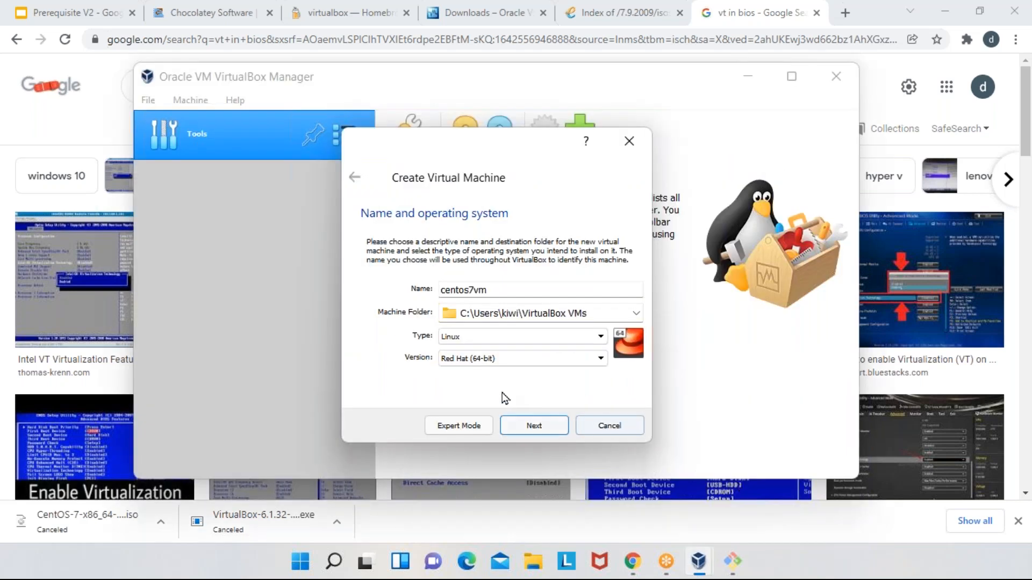
pyautogui.click(508, 358)
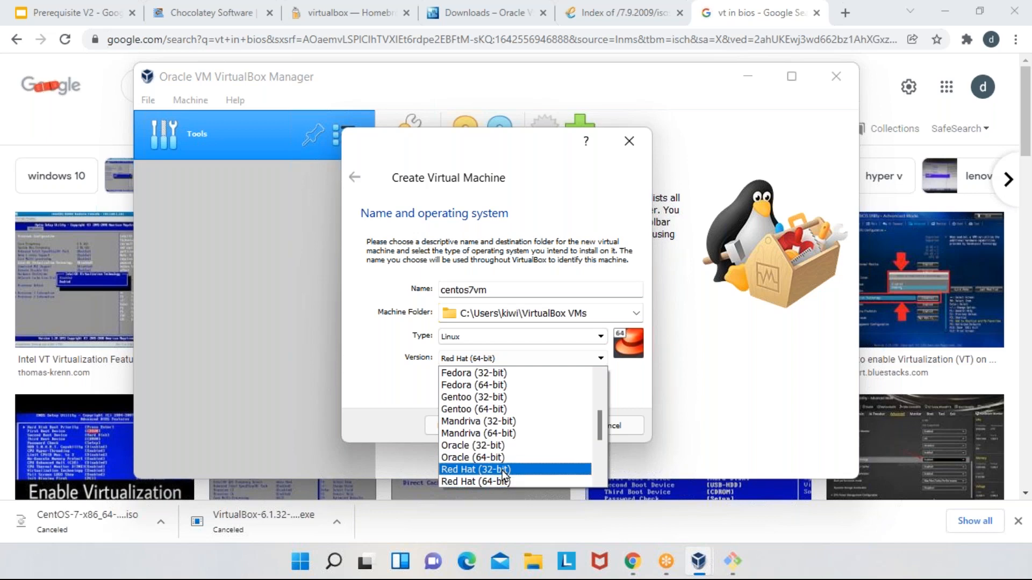
pyautogui.click(794, 387)
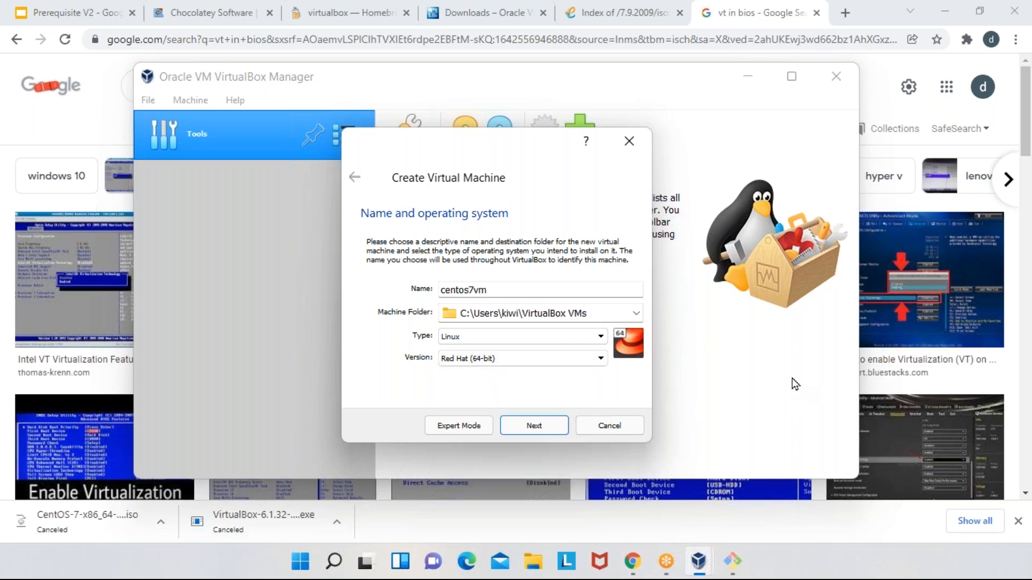
# - Return to the "vt in bios" image results in the browser and examine three BIOS screenshots for the Virtualization Technology setting
pyautogui.click(770, 8)
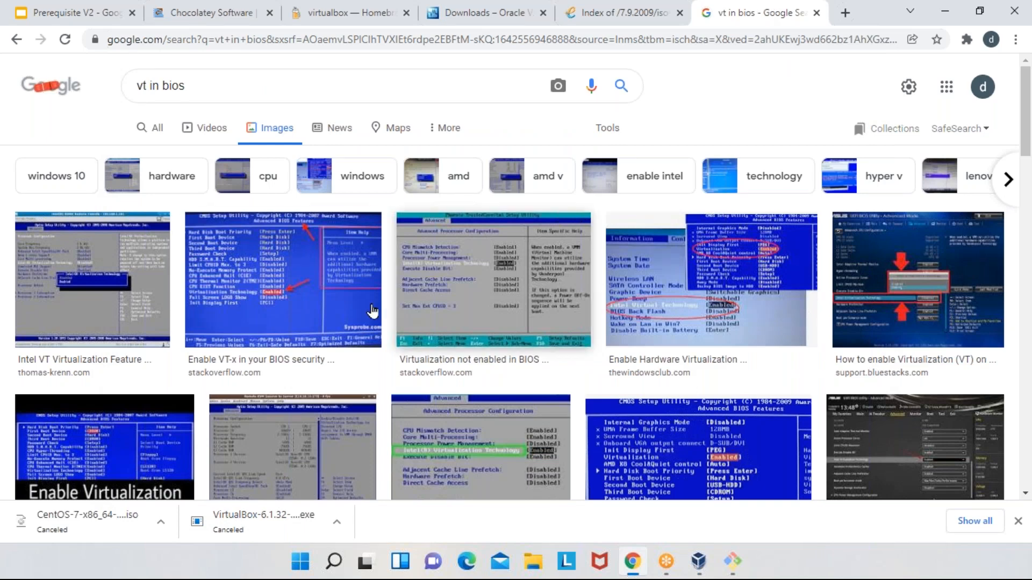
pyautogui.click(457, 283)
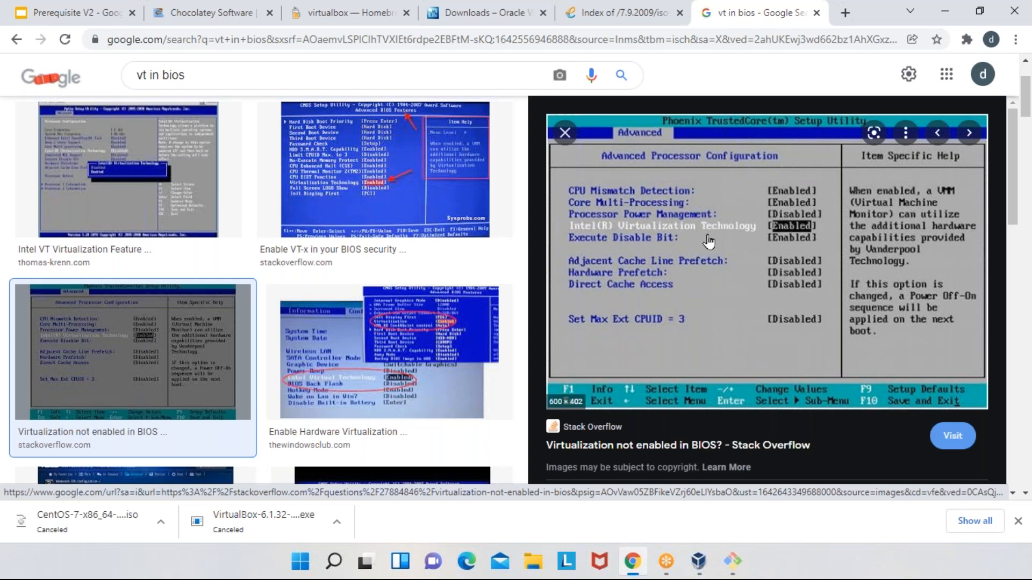
pyautogui.click(337, 180)
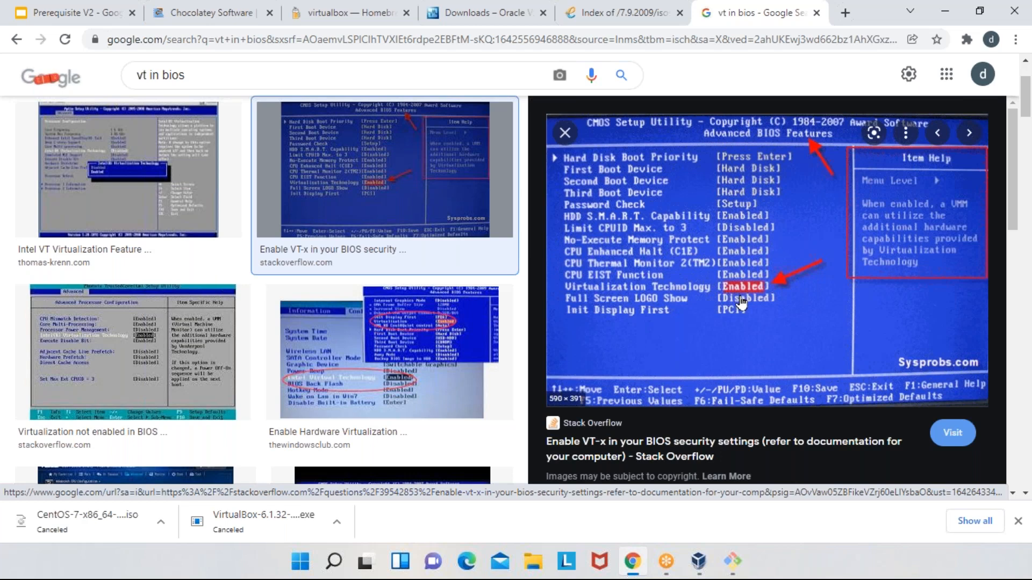
pyautogui.click(122, 259)
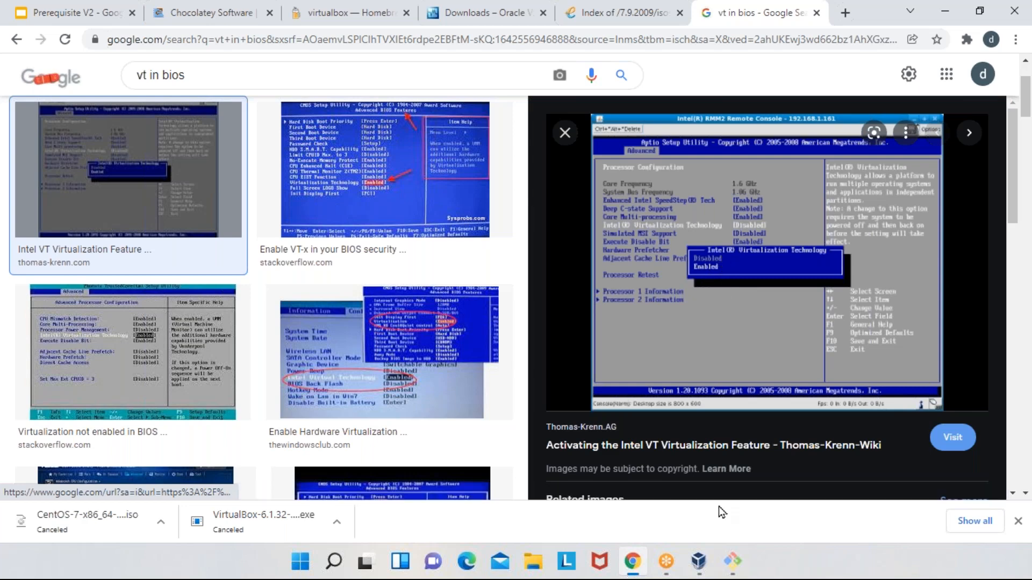
# - Back in VirtualBox, keep version Red Hat (64-bit) for centos7vm and accept a memory size of 1024 MB
pyautogui.click(700, 568)
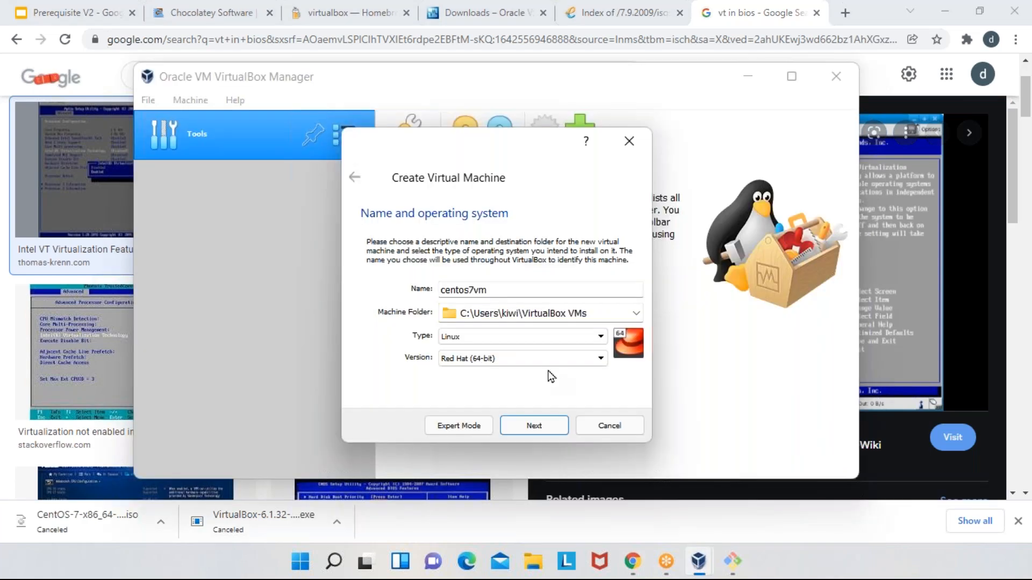
pyautogui.click(548, 361)
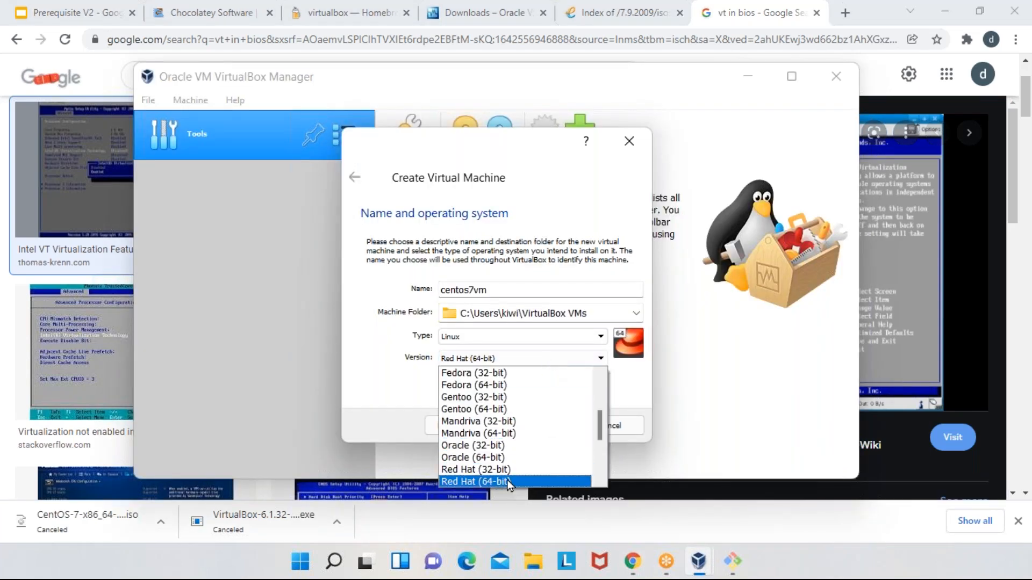
pyautogui.click(508, 481)
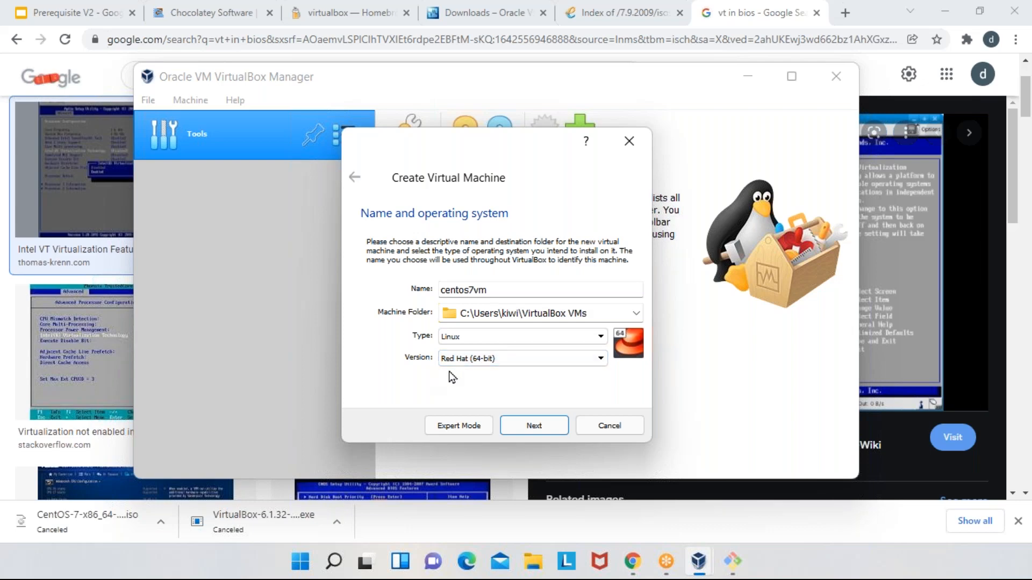
pyautogui.click(544, 430)
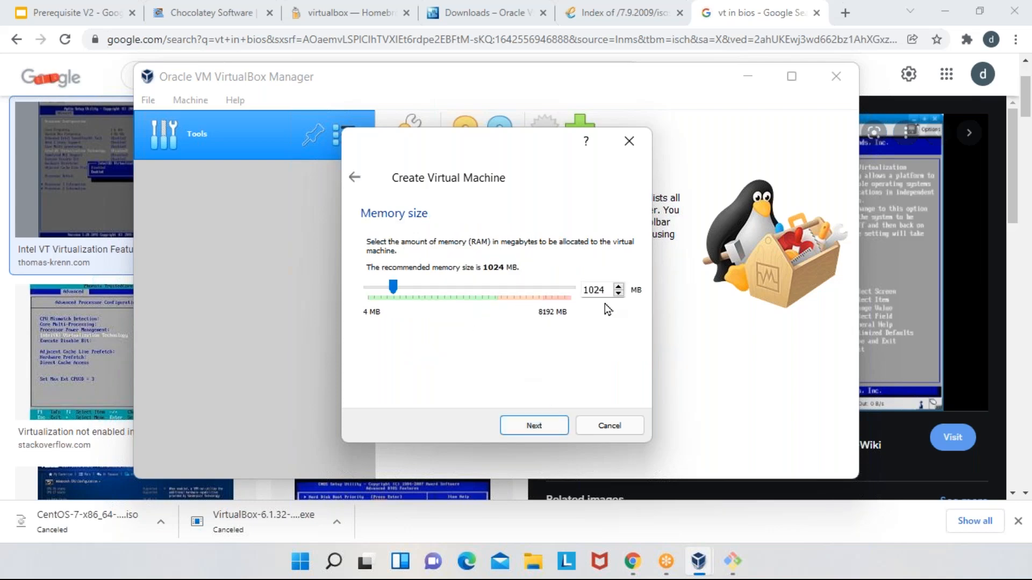
pyautogui.doubleClick(590, 289)
pyautogui.click(543, 428)
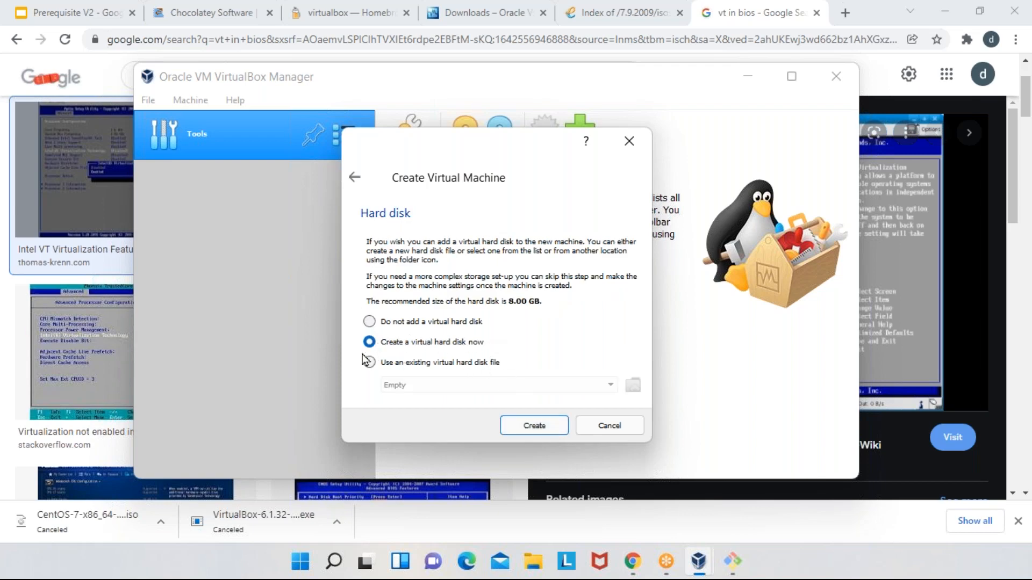
# - Choose to create a virtual hard disk now, as a dynamically allocated VDI (VirtualBox Disk Image)
pyautogui.click(543, 424)
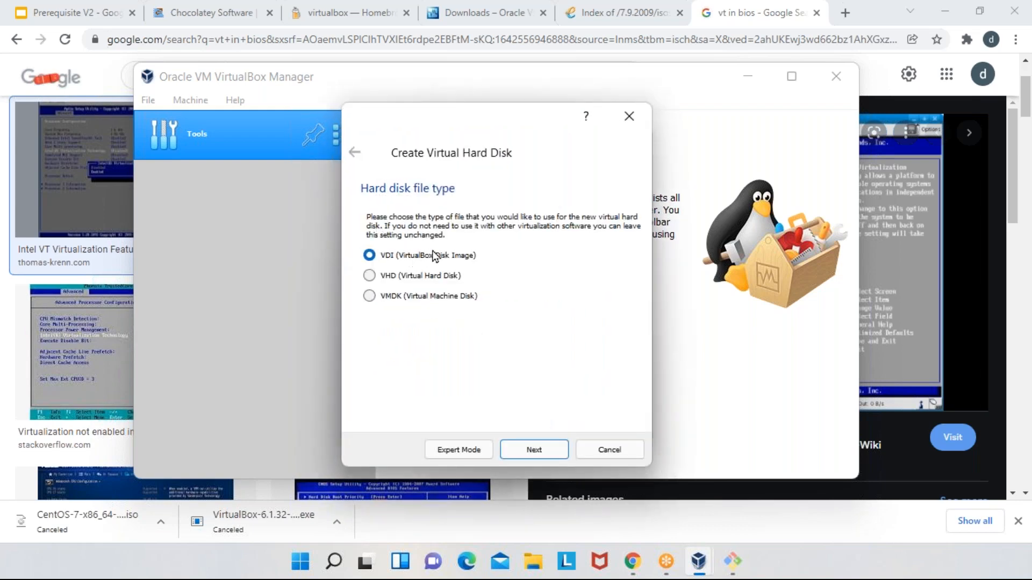
pyautogui.click(557, 454)
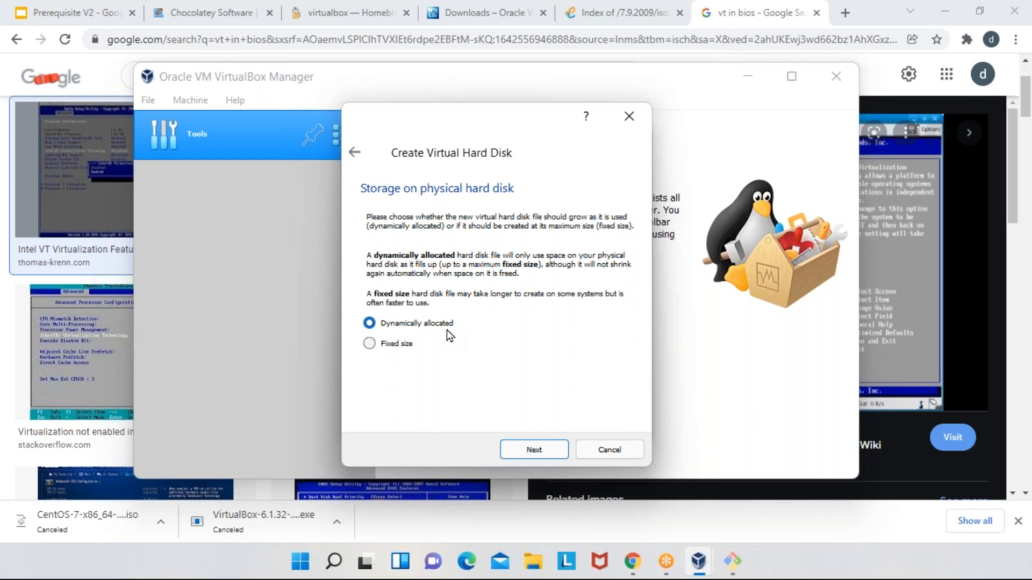
pyautogui.click(531, 451)
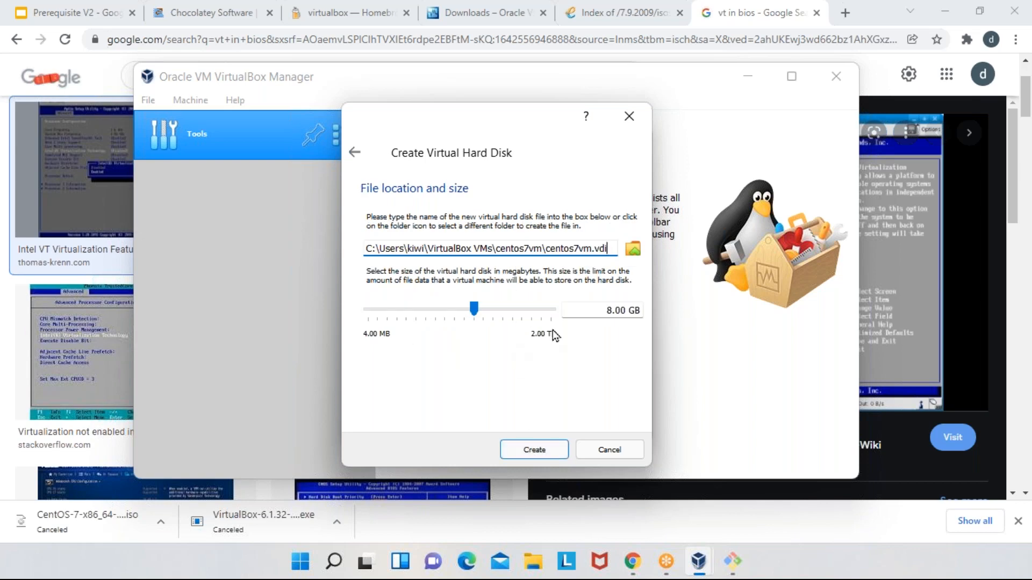
# - Create the virtual hard disk centos7vm.vdi in the default machine folder with a size of 8.00 GB
pyautogui.click(613, 311)
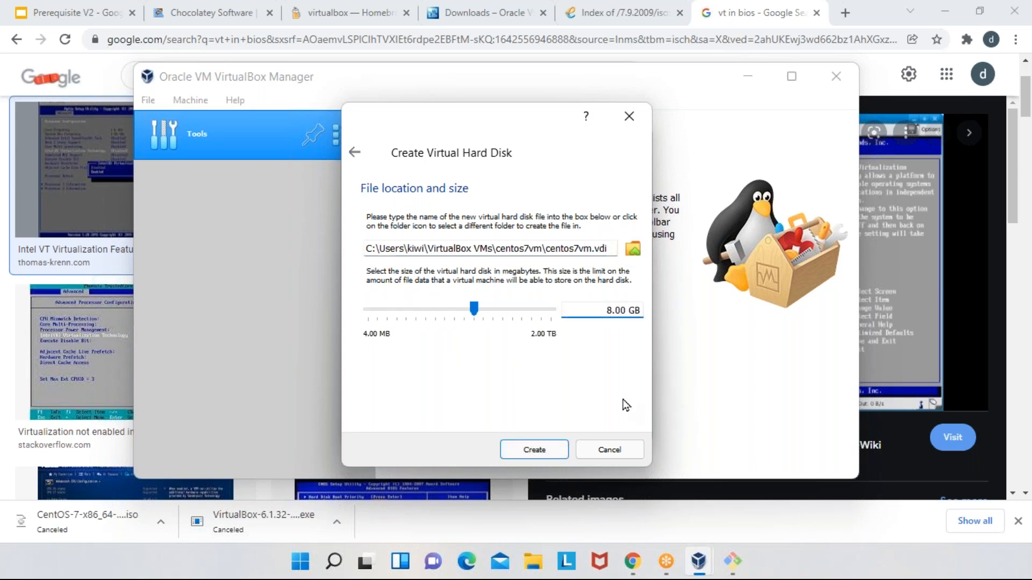
pyautogui.write('00')
pyautogui.press('BackSpace')
pyautogui.press('BackSpace')
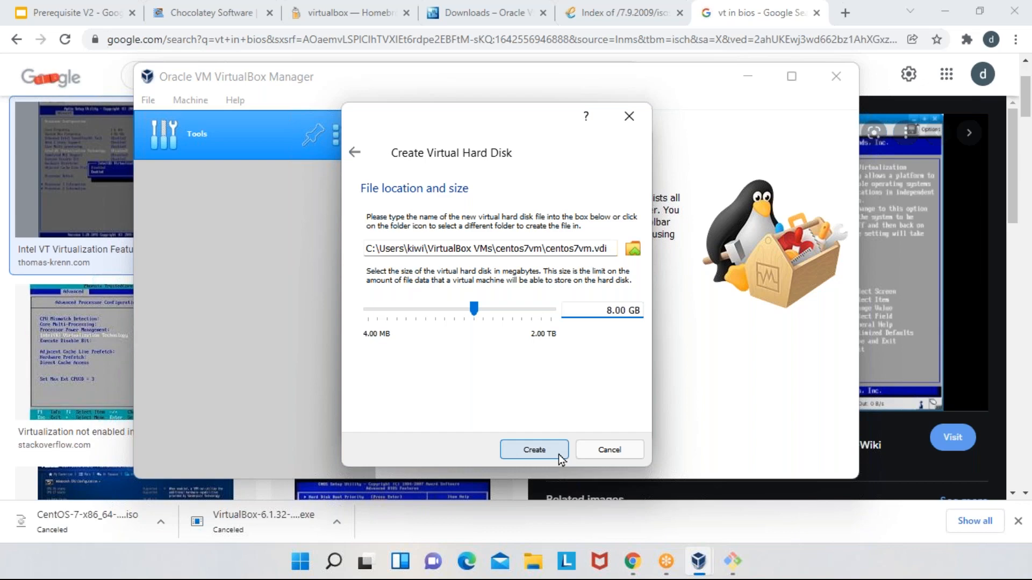
pyautogui.tripleClick(574, 249)
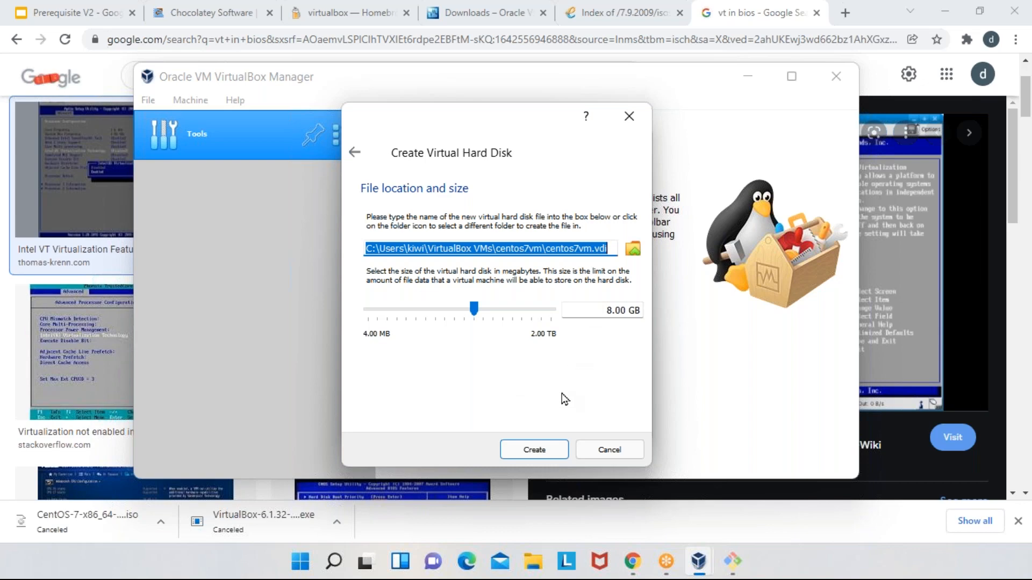
pyautogui.click(611, 310)
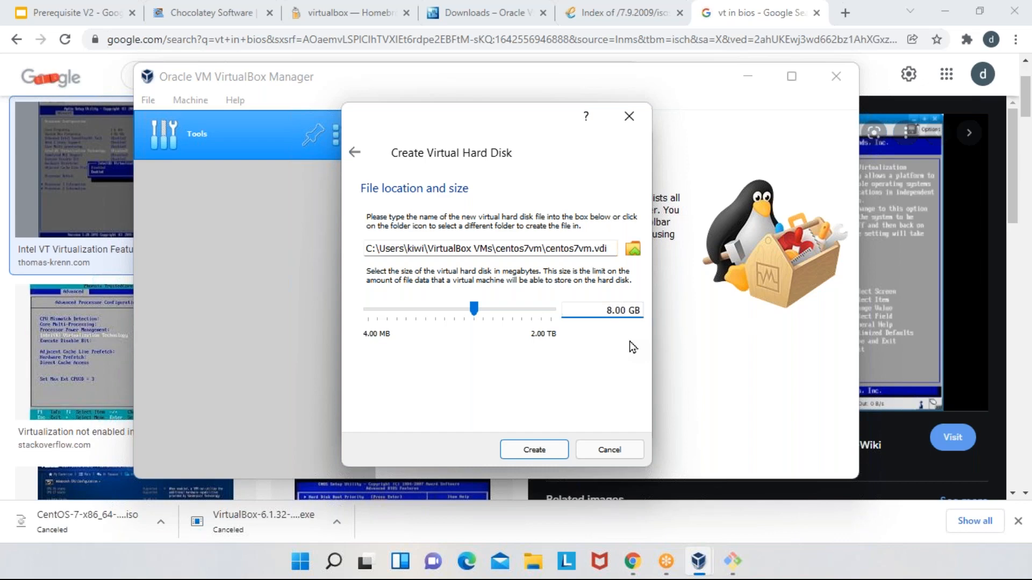
pyautogui.click(551, 450)
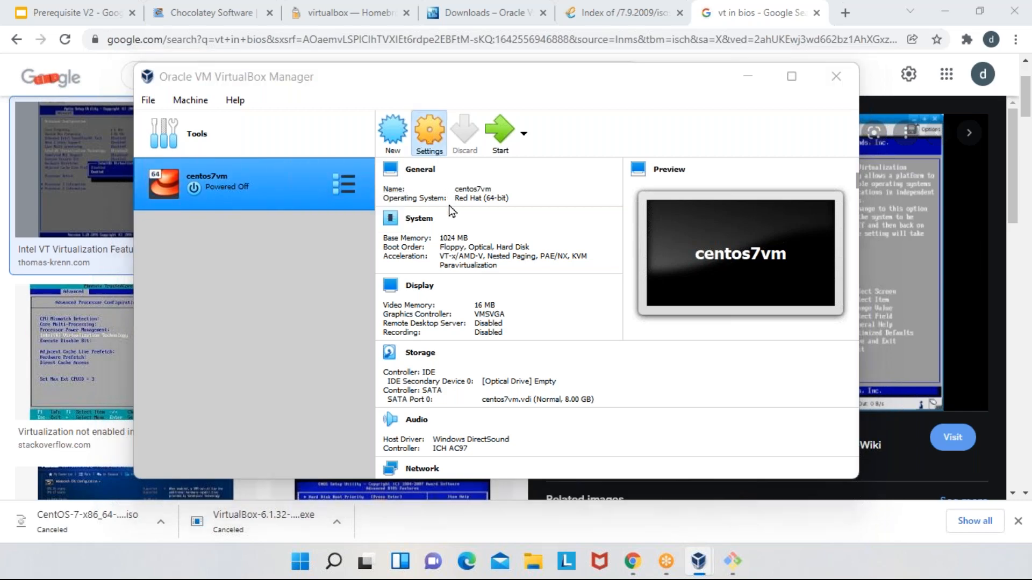
pyautogui.click(298, 196)
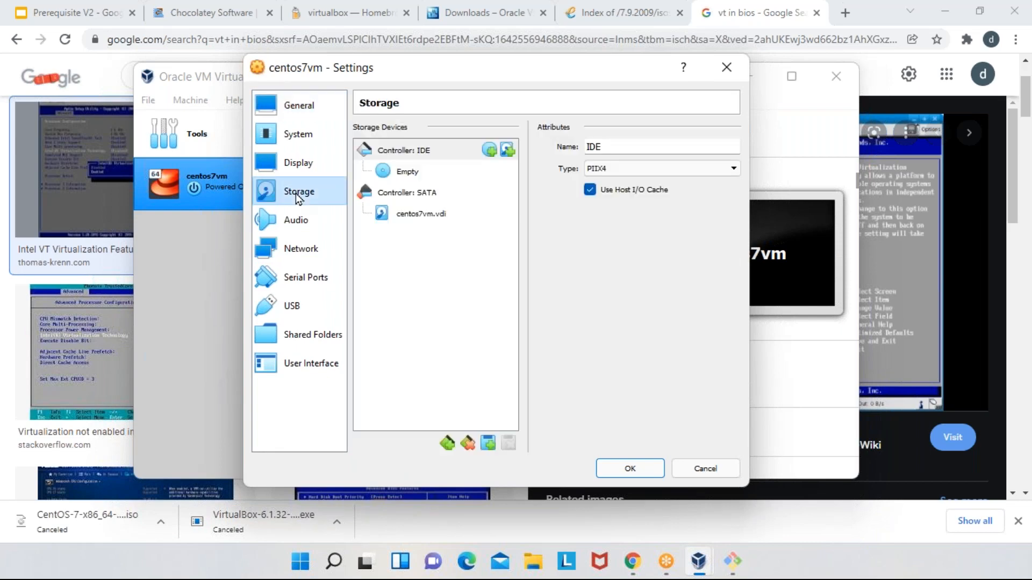
pyautogui.click(389, 173)
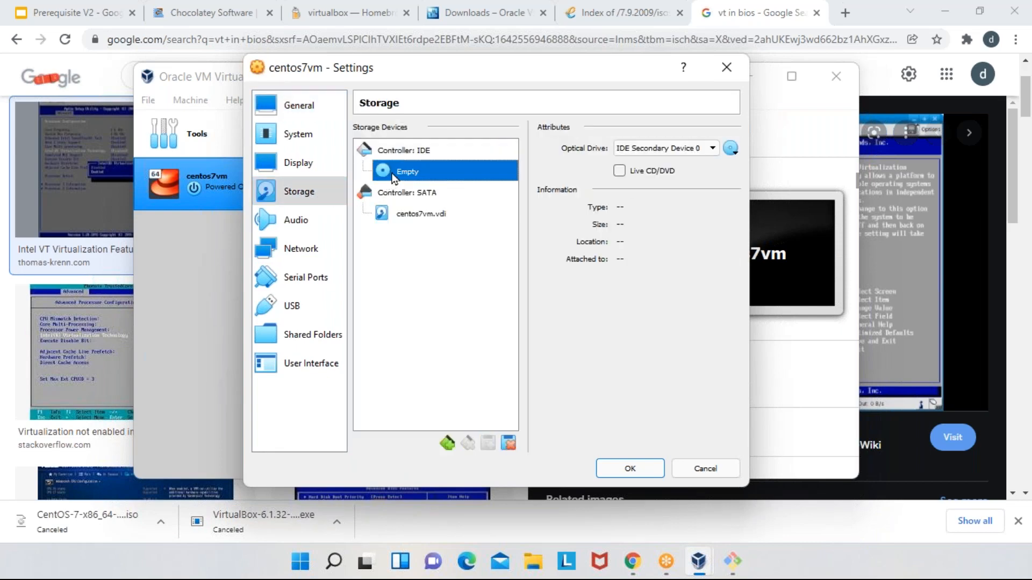
pyautogui.click(732, 149)
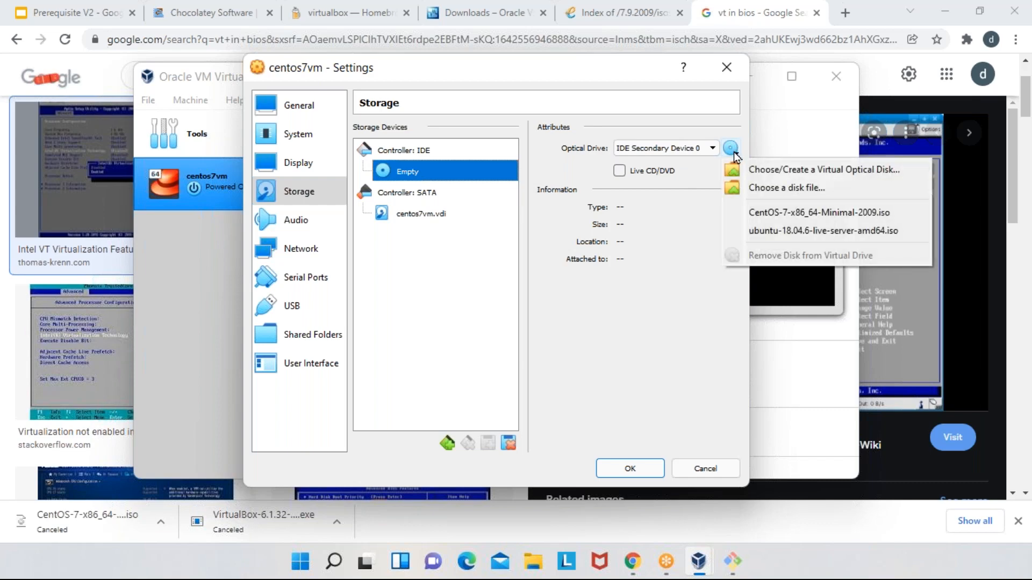
pyautogui.click(825, 189)
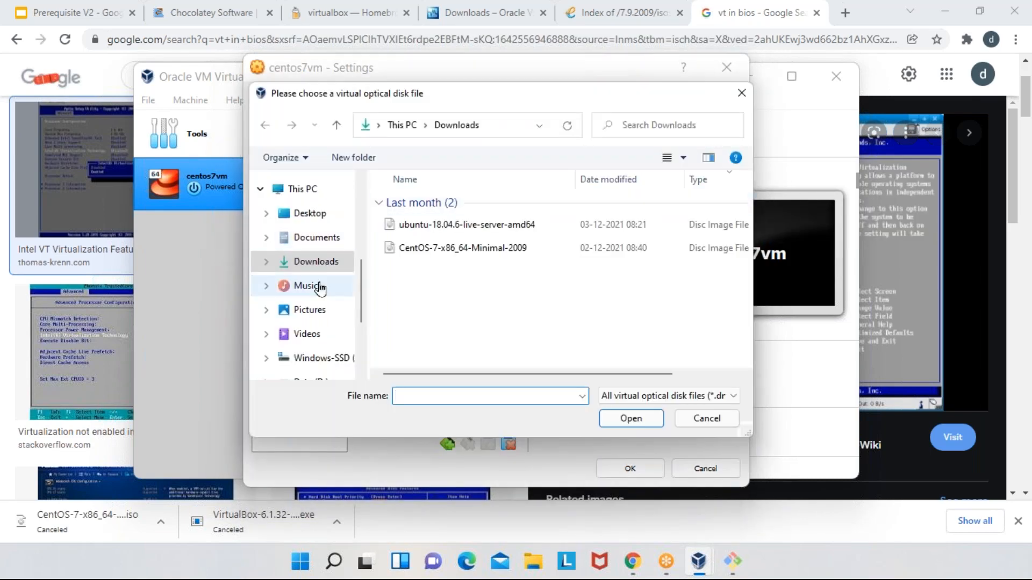
pyautogui.doubleClick(423, 255)
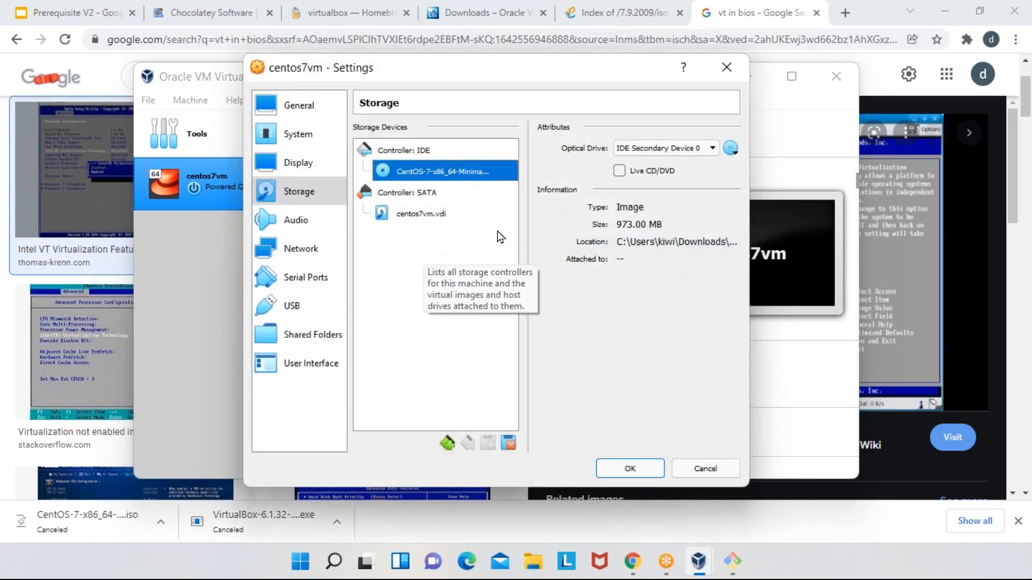
pyautogui.click(619, 170)
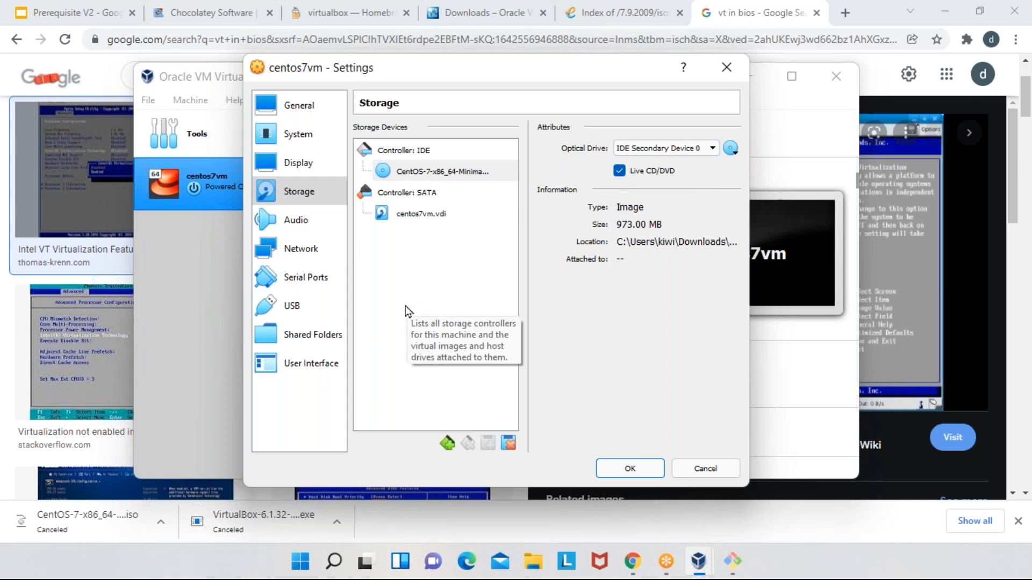
pyautogui.click(713, 469)
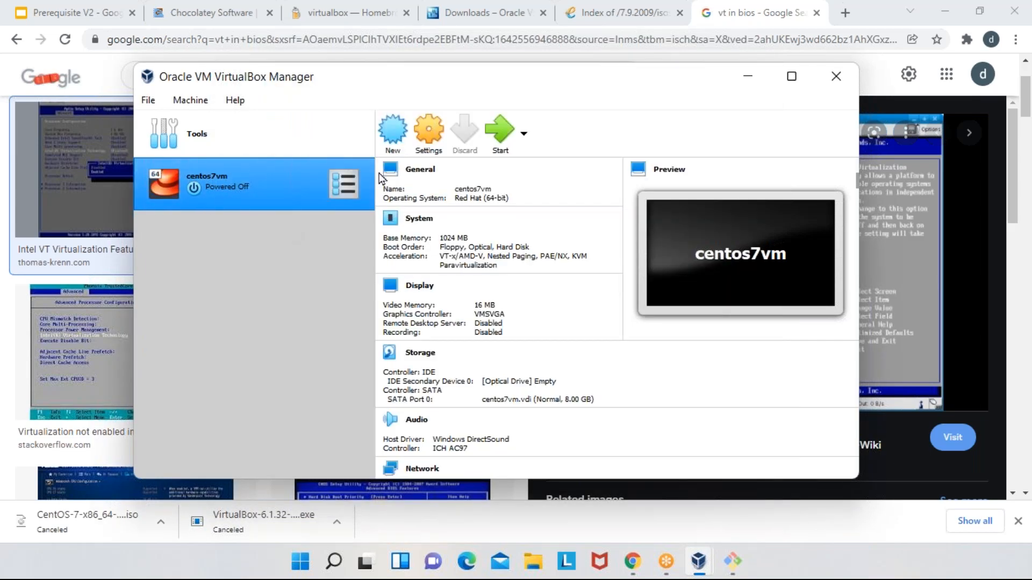
# - Attach CentOS-7-x86_64-Minimal-2009.iso to the empty IDE optical drive of centos7vm and mark it as Live CD/DVD
pyautogui.click(434, 146)
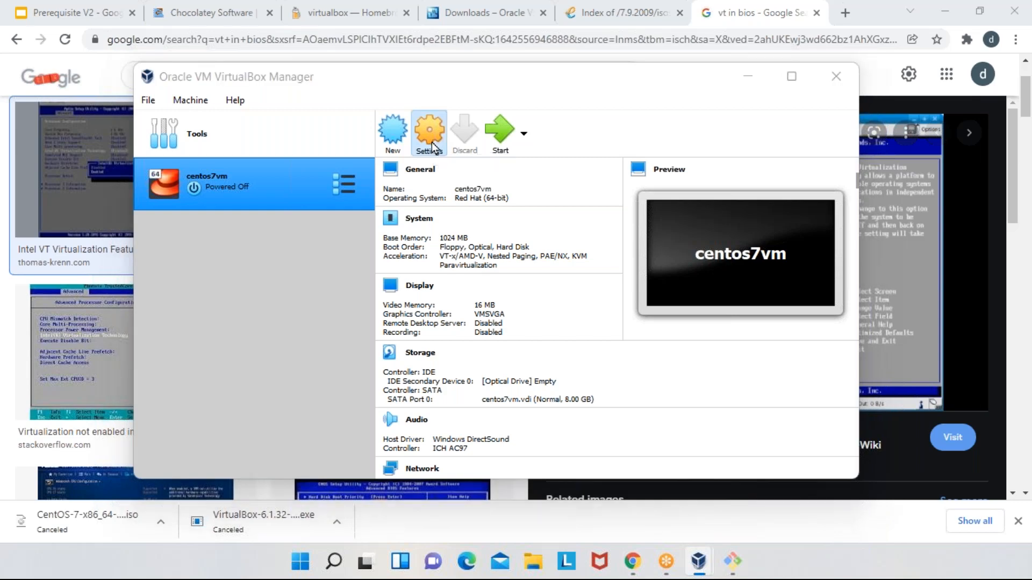
pyautogui.click(301, 194)
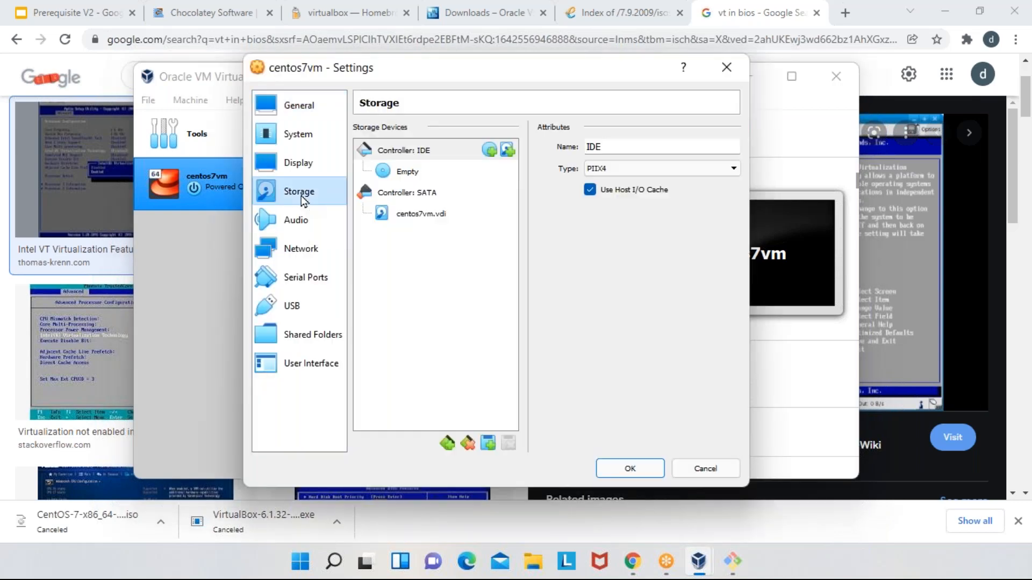
pyautogui.click(399, 171)
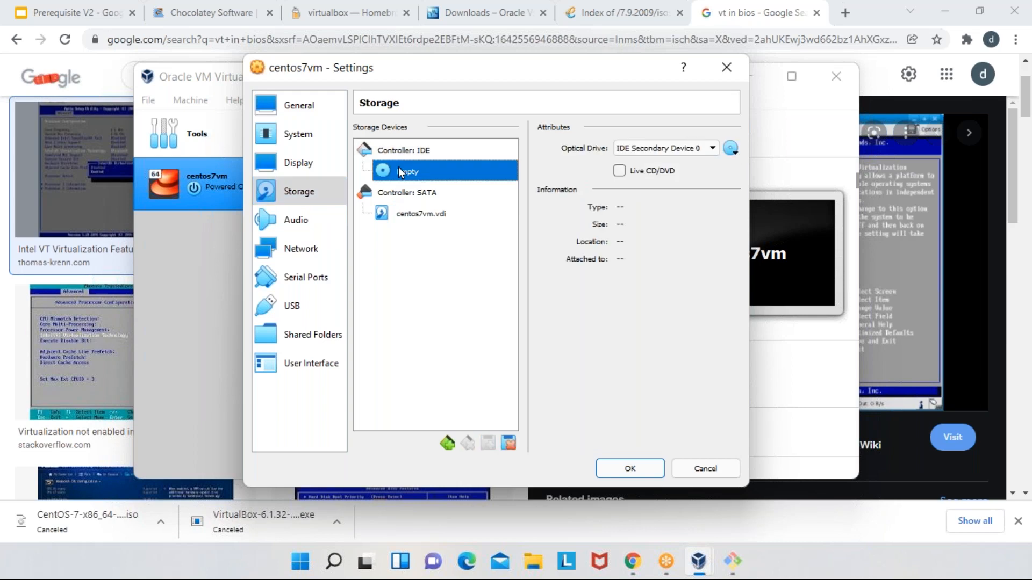
pyautogui.click(731, 150)
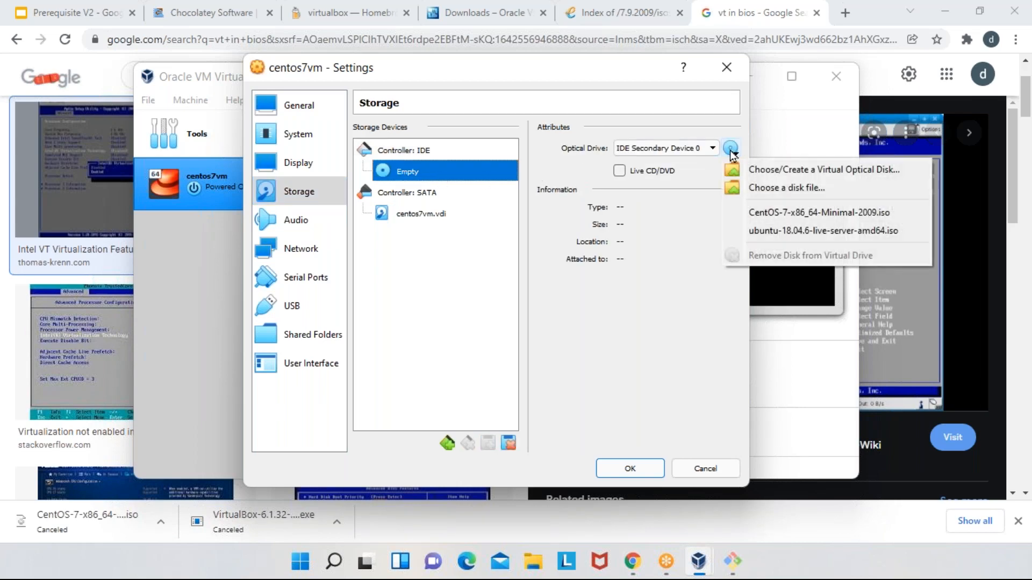
pyautogui.click(773, 186)
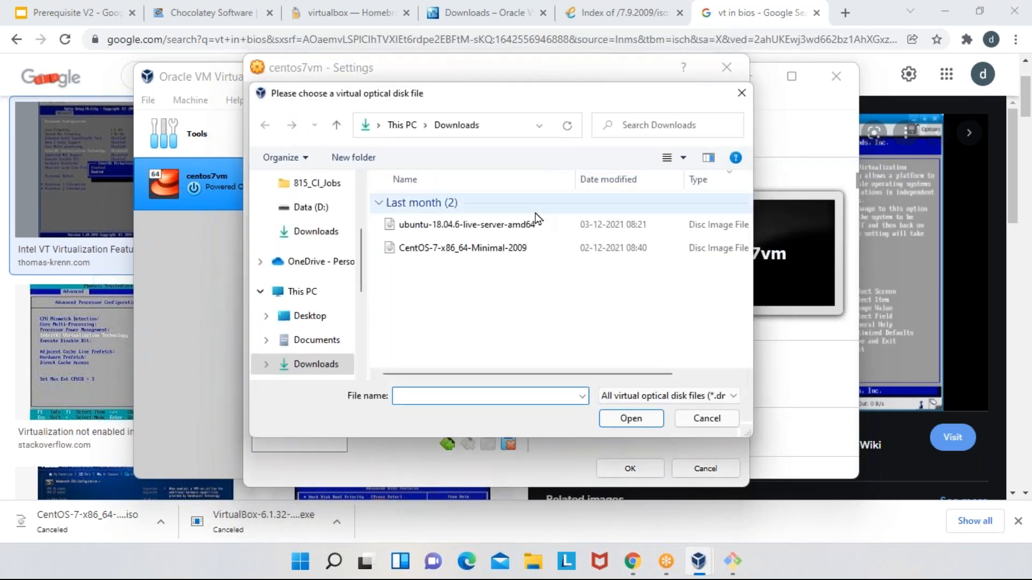
pyautogui.doubleClick(418, 250)
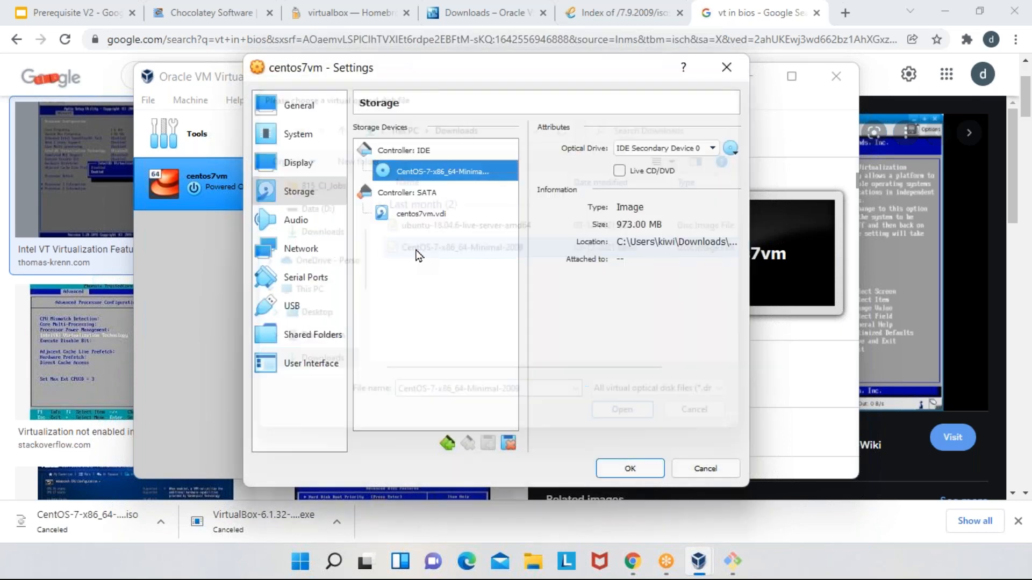
pyautogui.click(619, 171)
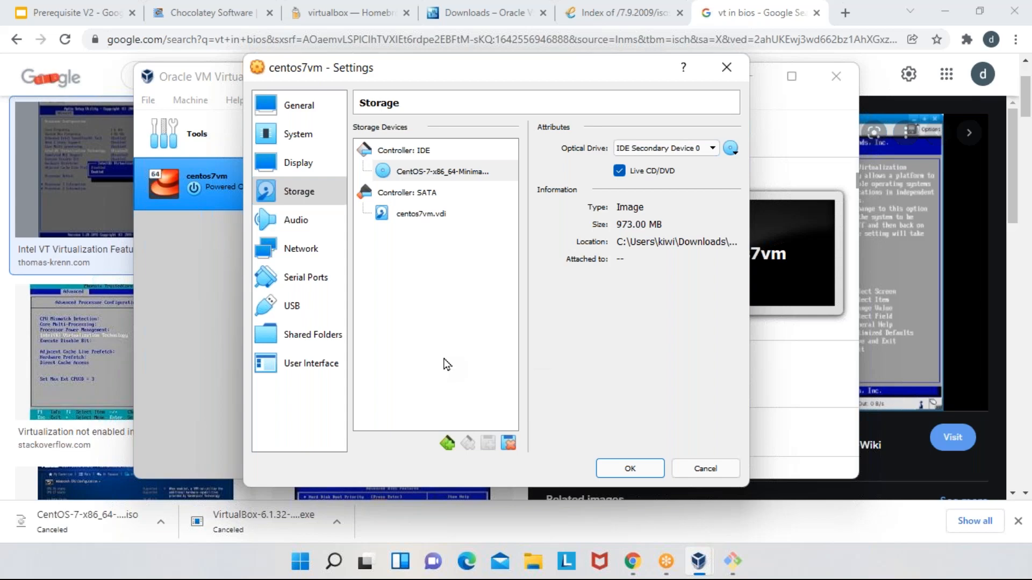
# - Enable network Adapter 2 for centos7vm and look through the settings of the other adapters
pyautogui.click(288, 250)
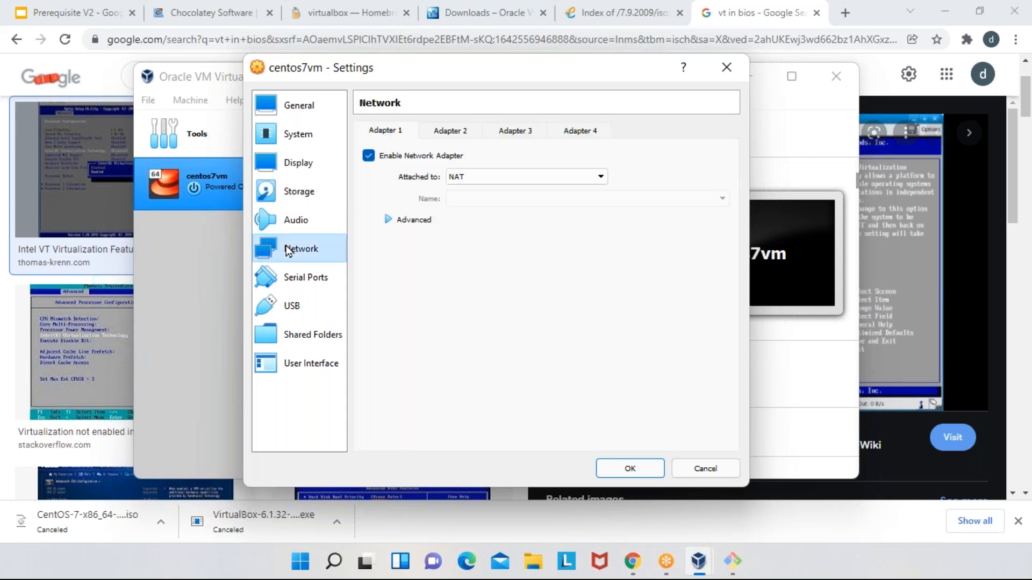
pyautogui.click(455, 134)
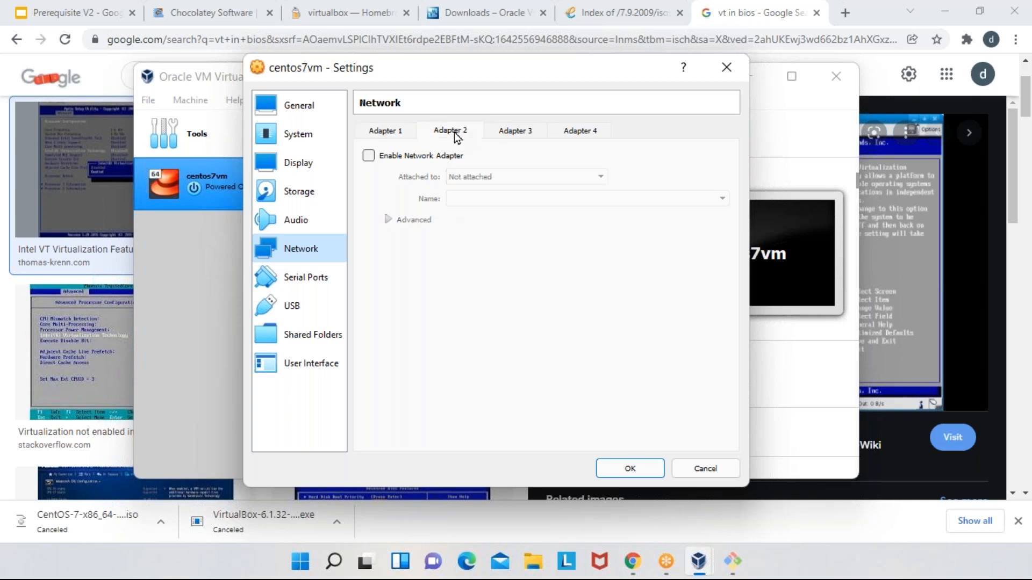
pyautogui.click(371, 158)
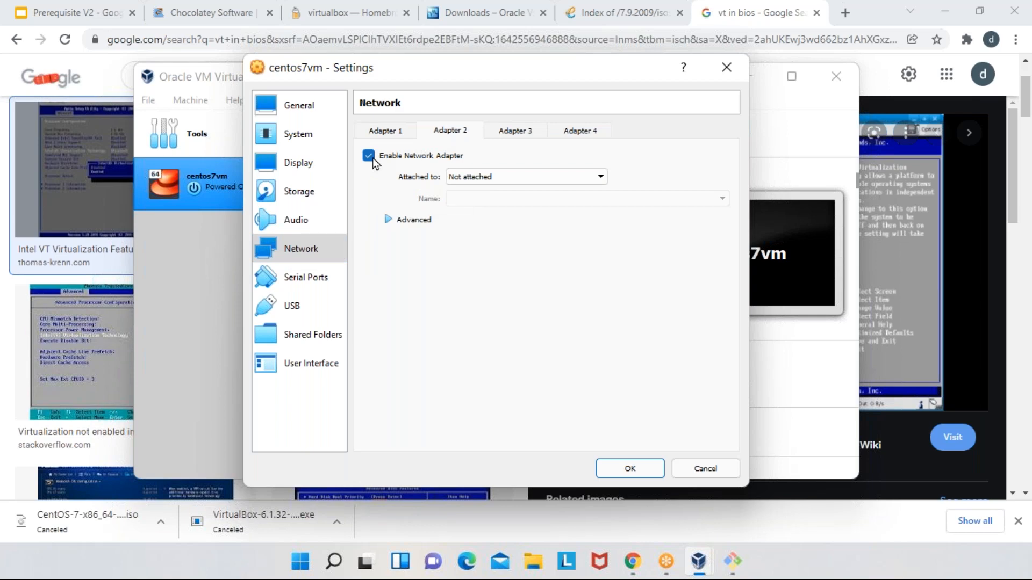
pyautogui.click(519, 135)
pyautogui.click(590, 130)
pyautogui.click(496, 131)
pyautogui.click(471, 132)
pyautogui.click(382, 133)
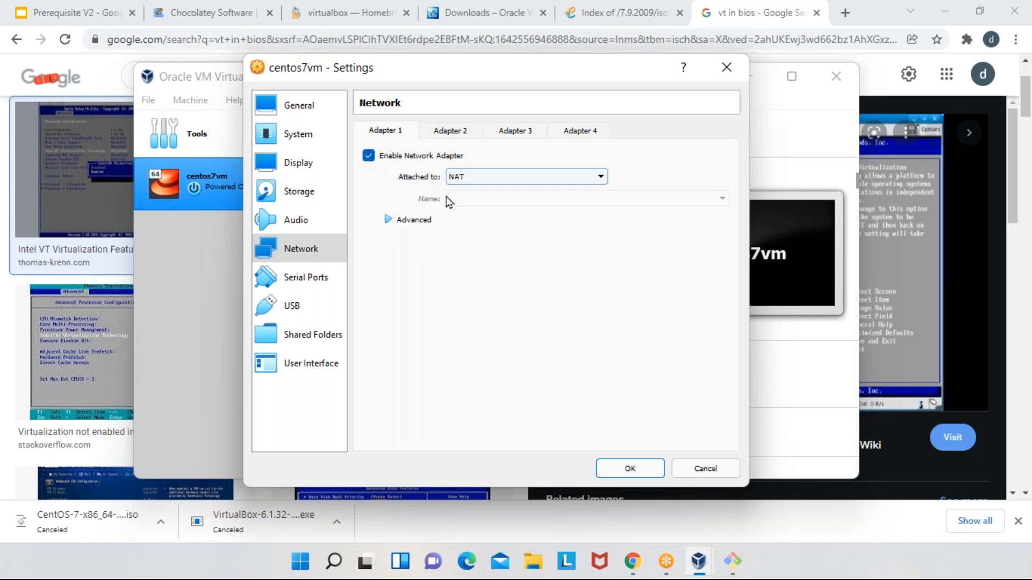
# - Attach Adapter 2 to Bridged Adapter, using the Intel(R) Wi-Fi 6 AX201 160MHz network card
pyautogui.click(459, 132)
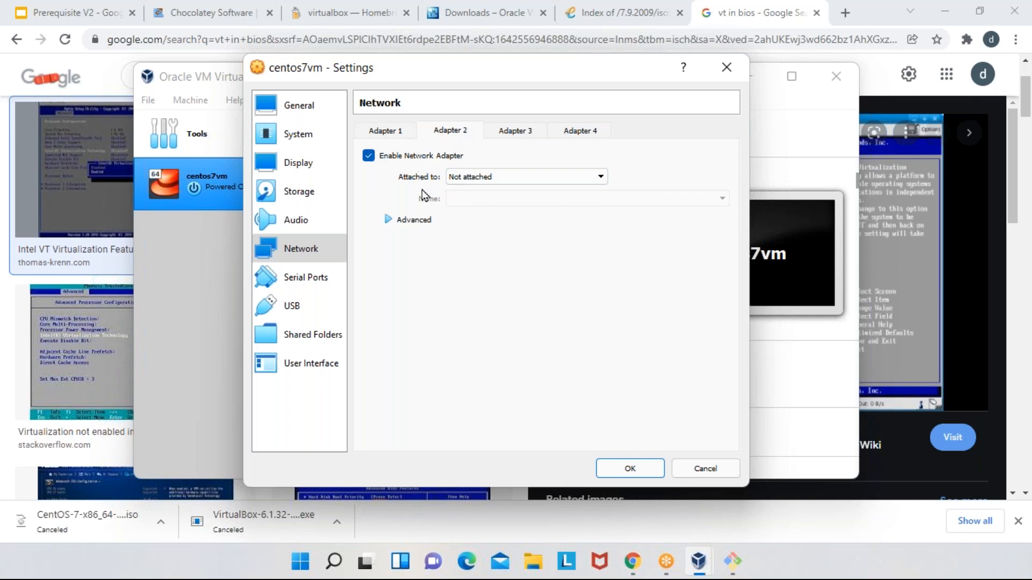
pyautogui.click(368, 156)
pyautogui.click(368, 156)
pyautogui.click(507, 176)
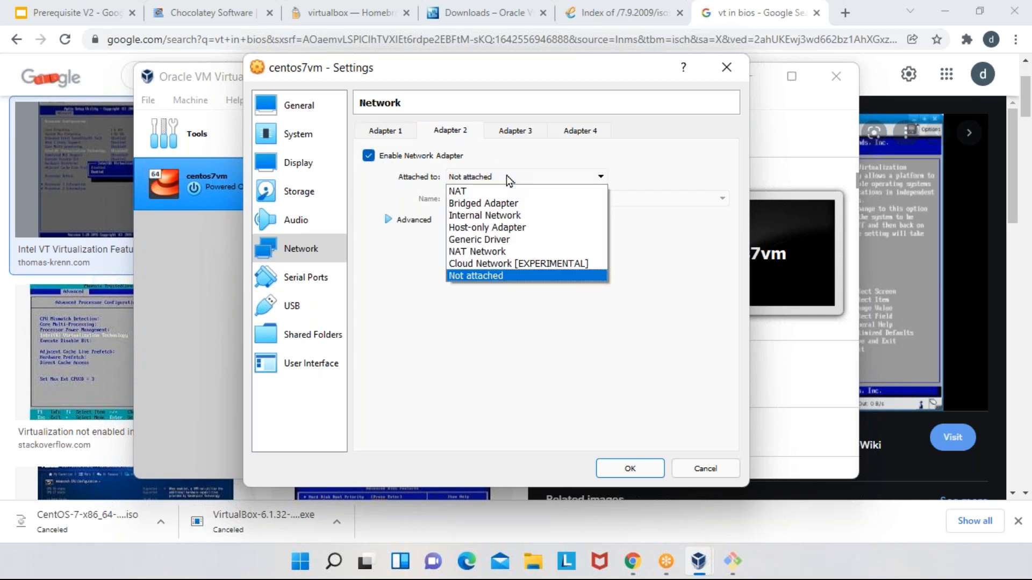
pyautogui.click(505, 203)
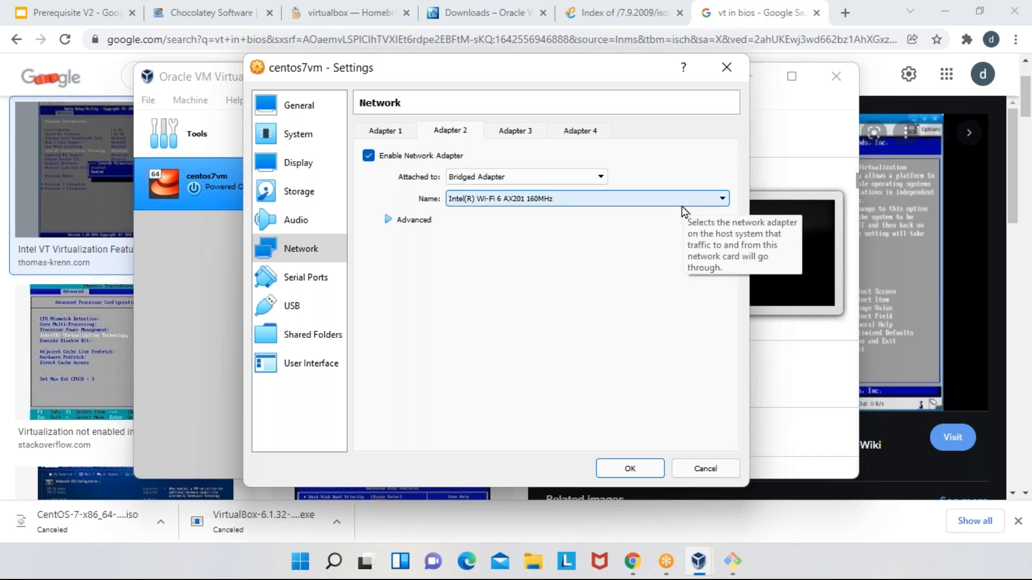
pyautogui.click(638, 206)
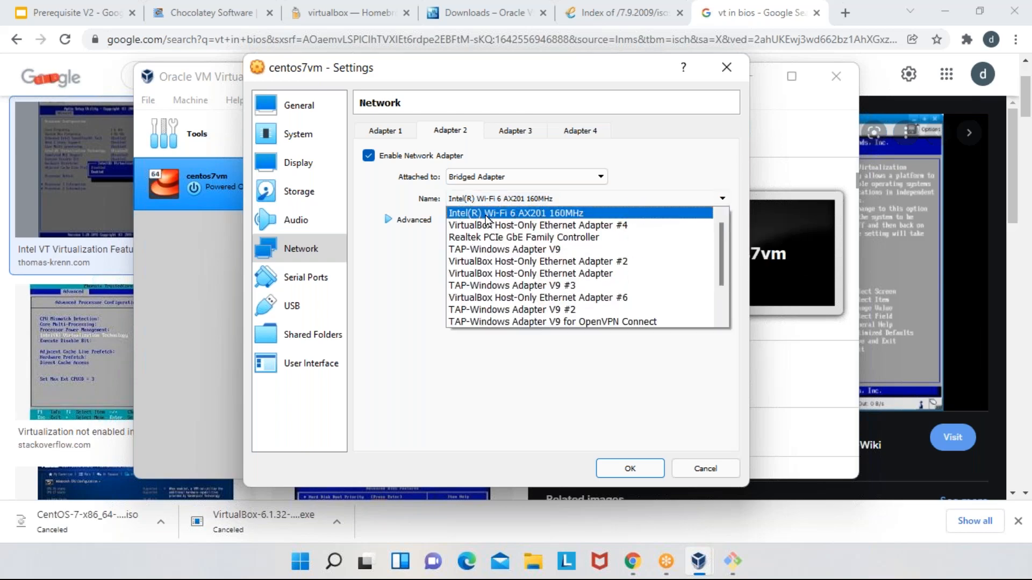
pyautogui.click(544, 215)
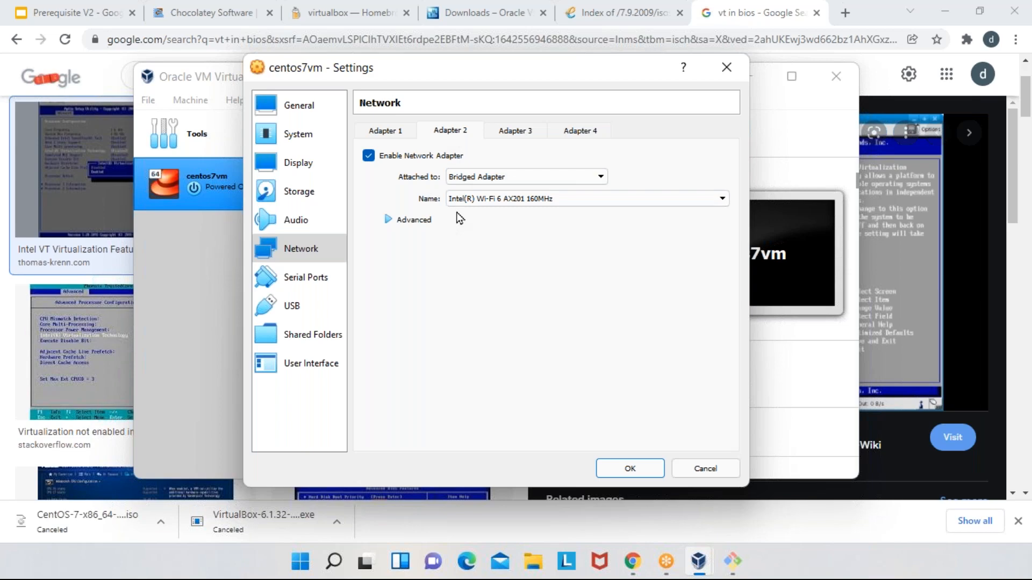
# - Disable Adapter 2 and review the network settings of Adapter 1
pyautogui.click(369, 157)
pyautogui.click(391, 132)
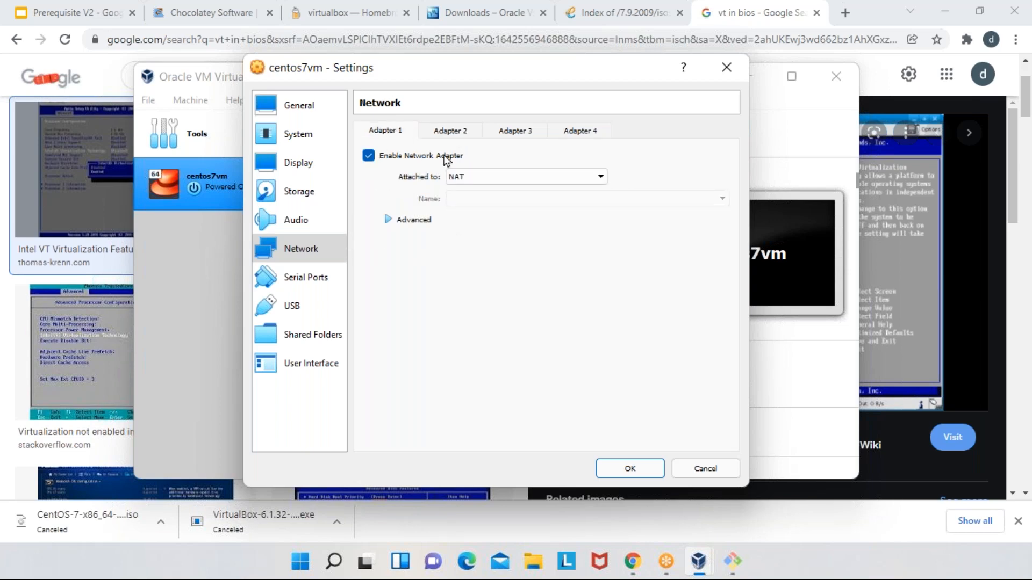
pyautogui.click(295, 220)
pyautogui.click(300, 250)
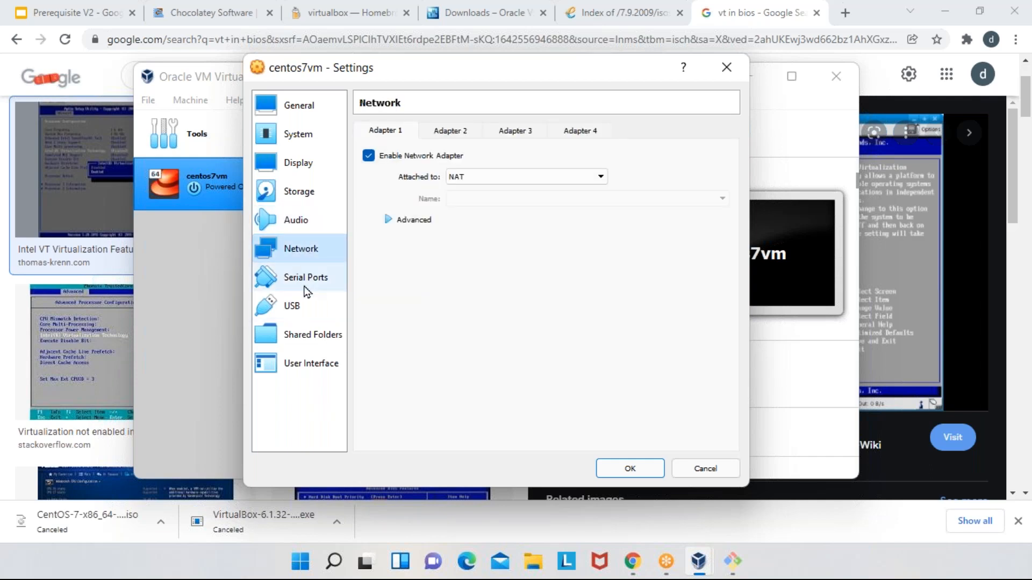
# - Re-enable Adapter 2 as a Bridged Adapter on Intel(R) Wi-Fi 6 AX201 160MHz and save the machine settings
pyautogui.click(446, 133)
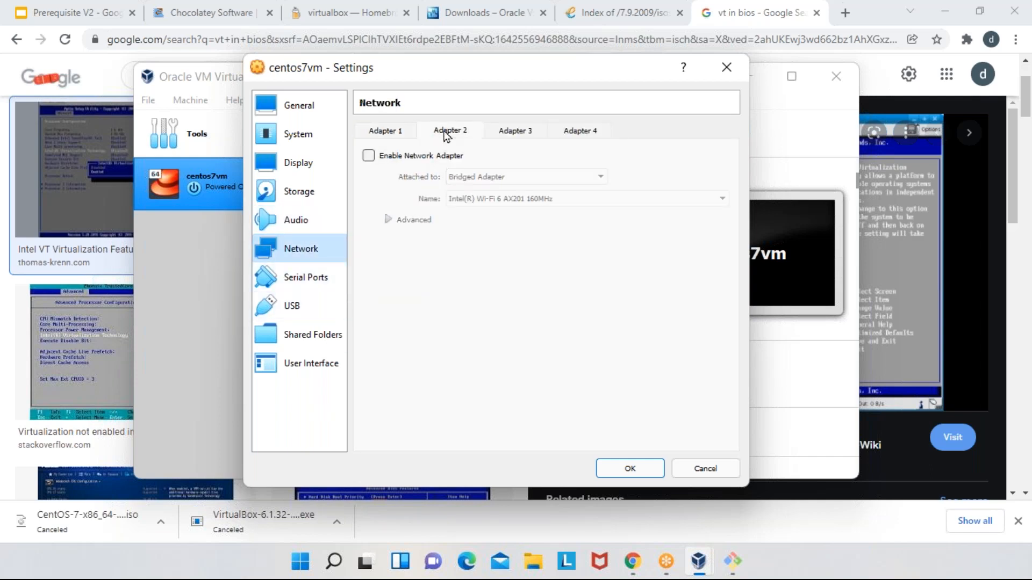
pyautogui.click(369, 156)
pyautogui.click(502, 178)
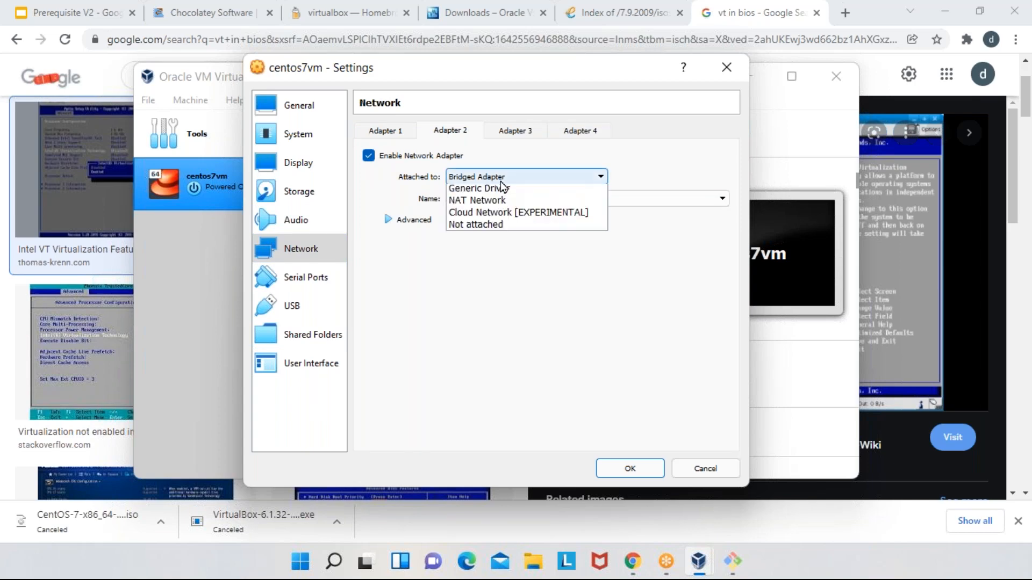
pyautogui.click(497, 204)
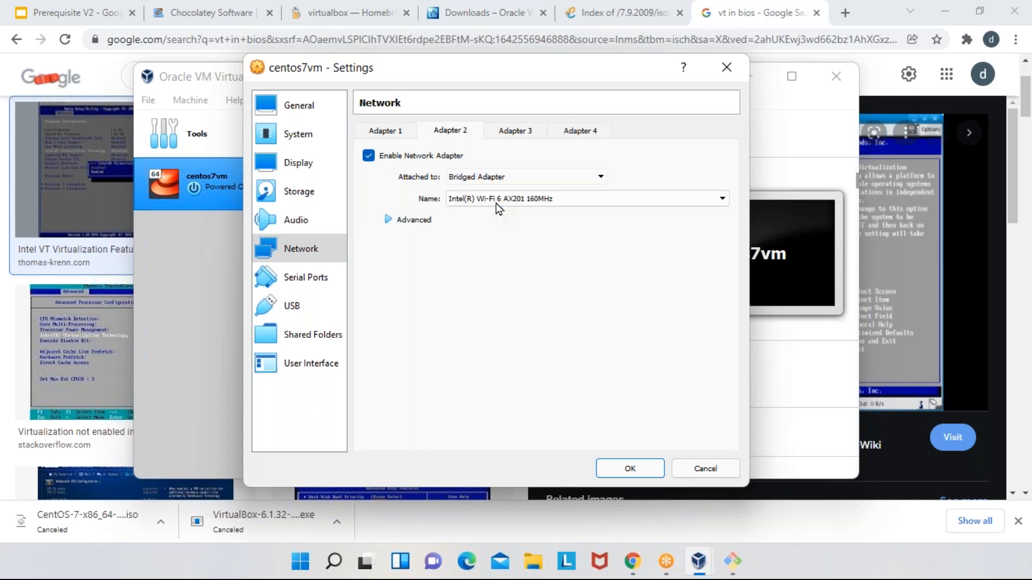
pyautogui.click(516, 203)
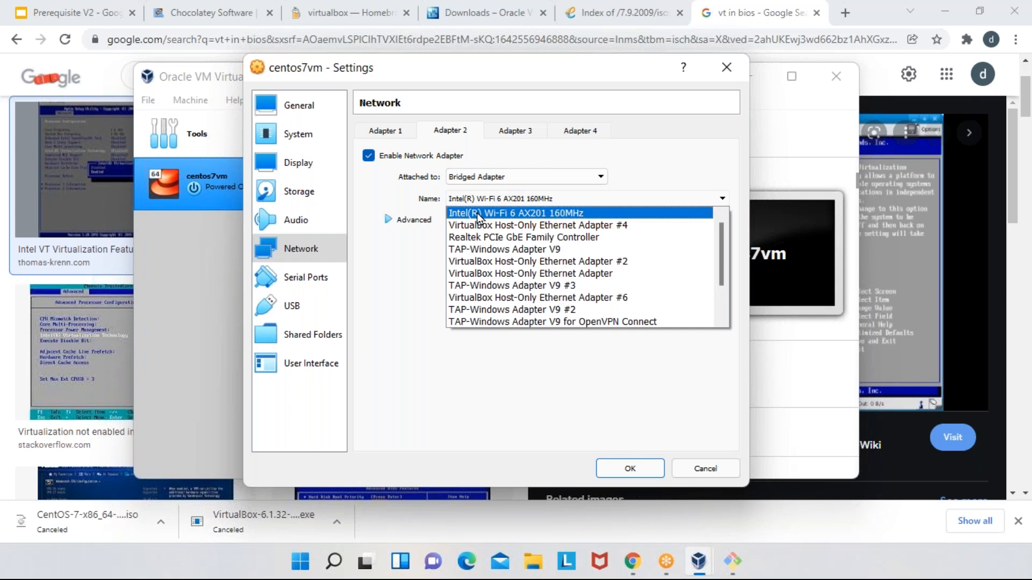
pyautogui.click(476, 213)
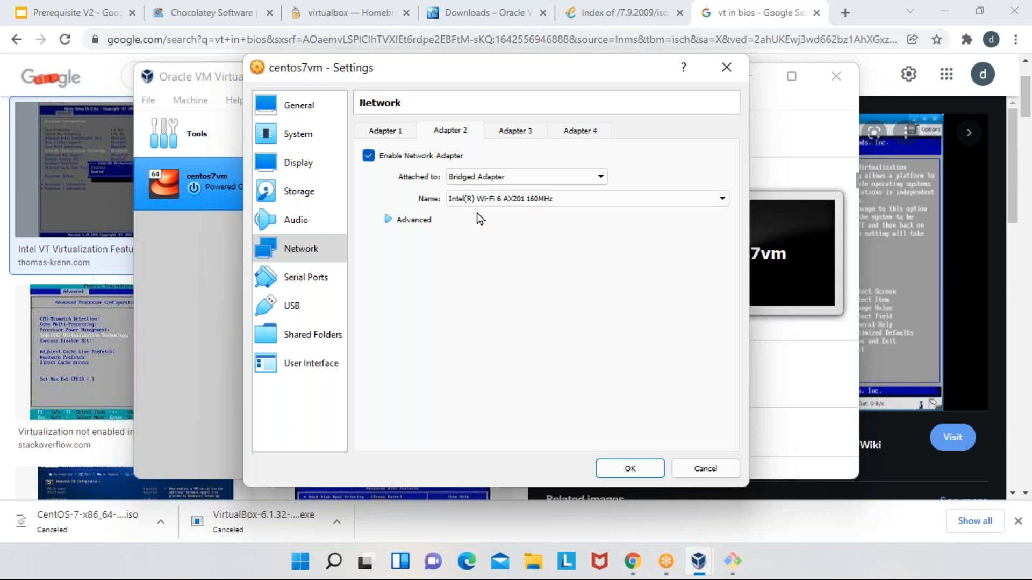
pyautogui.click(500, 199)
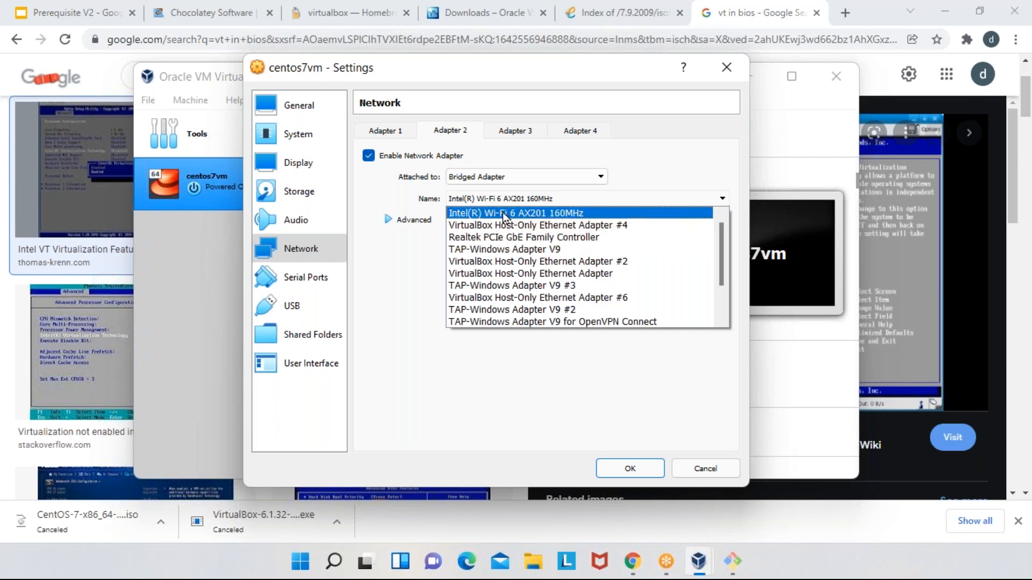
pyautogui.click(576, 215)
pyautogui.click(632, 469)
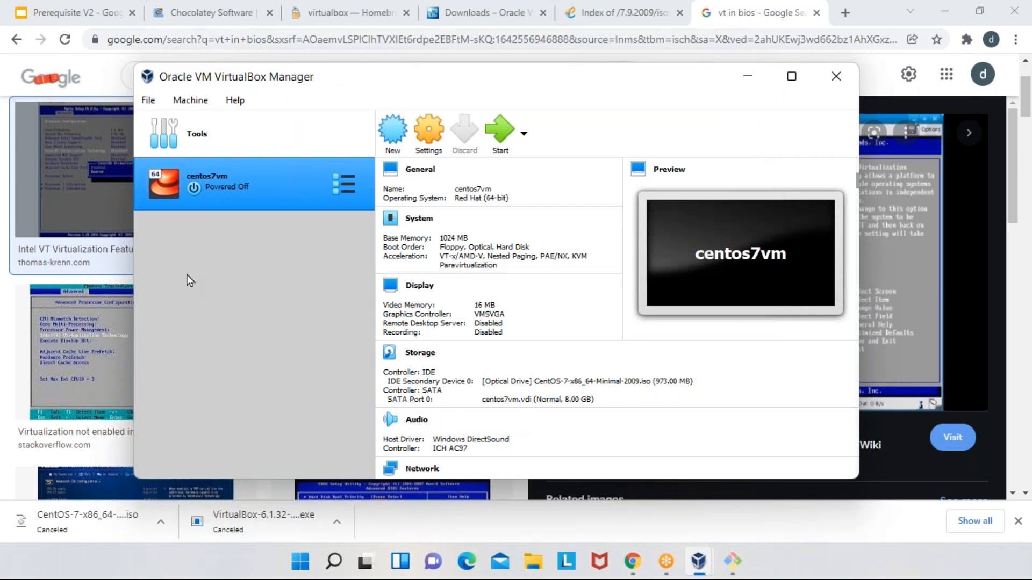
# - Start centos7vm, bring its window into view, dismiss the keyboard capture notice and let the machine capture the mouse
pyautogui.click(499, 130)
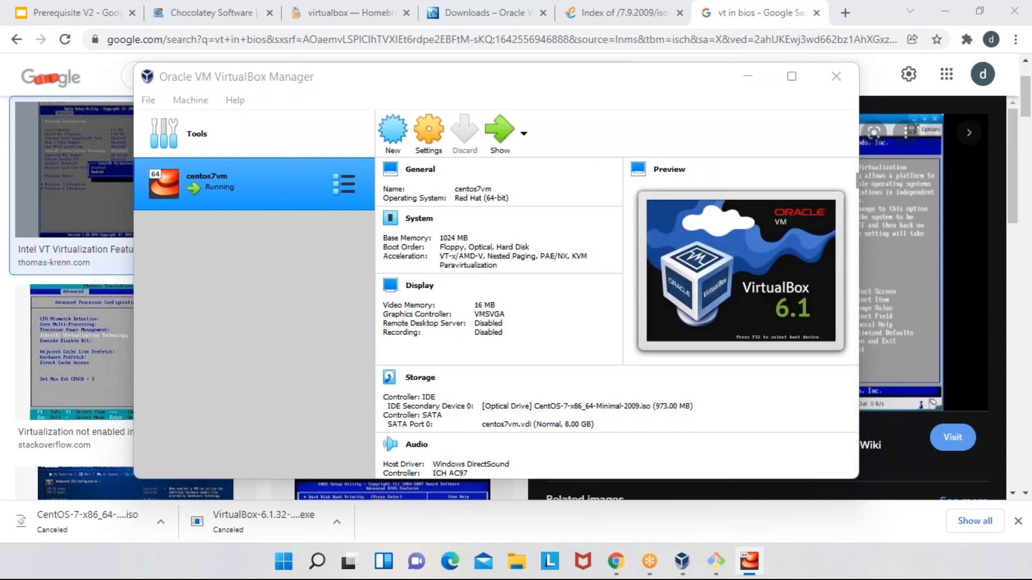
pyautogui.moveTo(1031, 334); pyautogui.dragTo(451, 74)
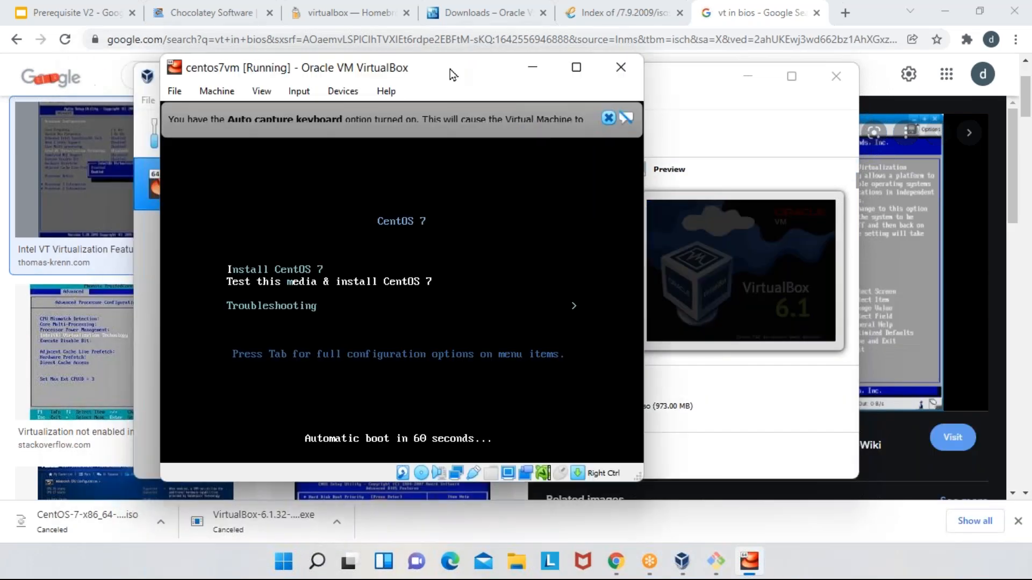
pyautogui.click(613, 118)
pyautogui.click(538, 192)
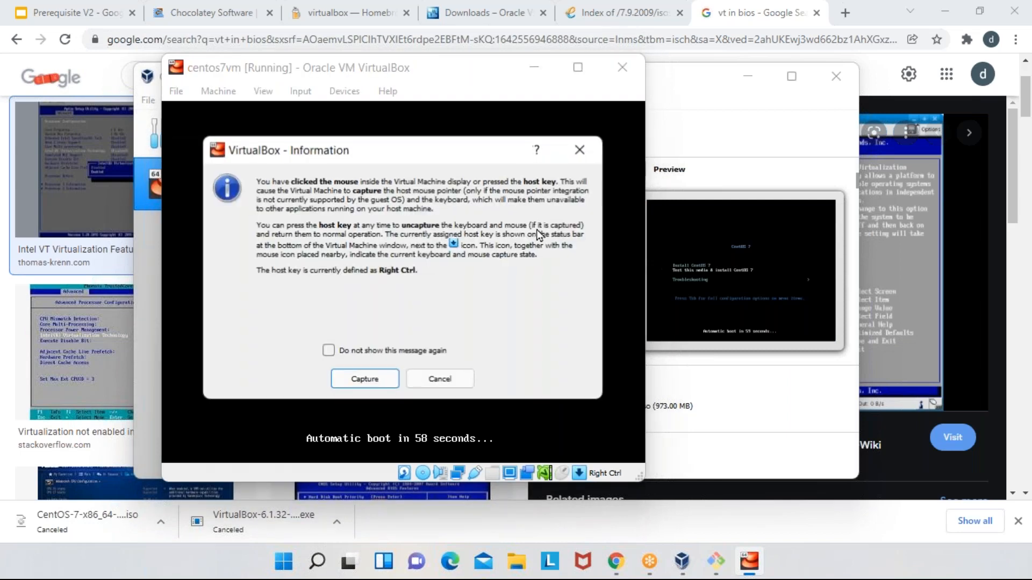
pyautogui.click(375, 381)
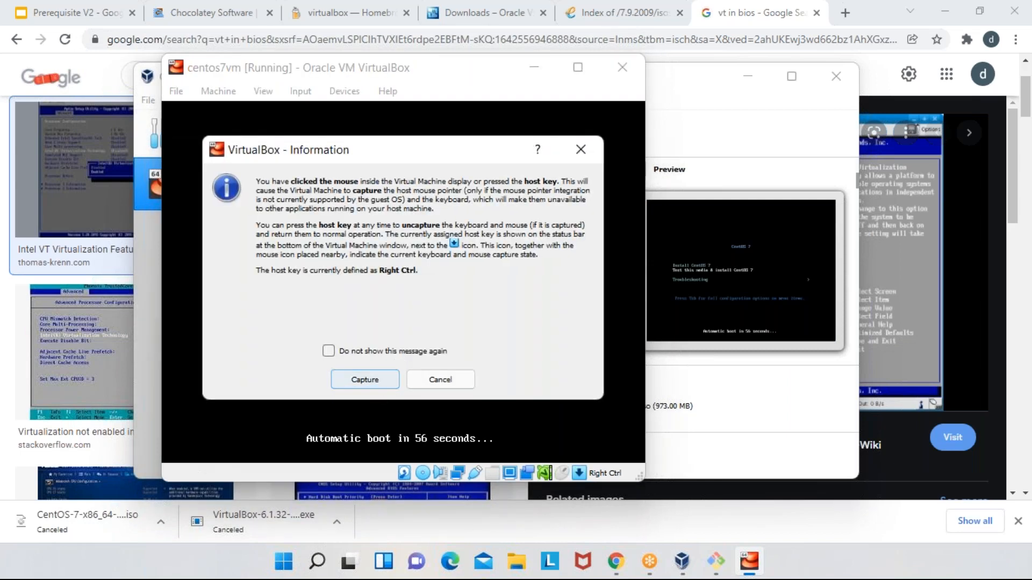
# - Boot the Install CentOS 7 entry of the boot menu and dismiss the mouse pointer integration notice
pyautogui.press('Up')
pyautogui.press('Down')
pyautogui.press('Up')
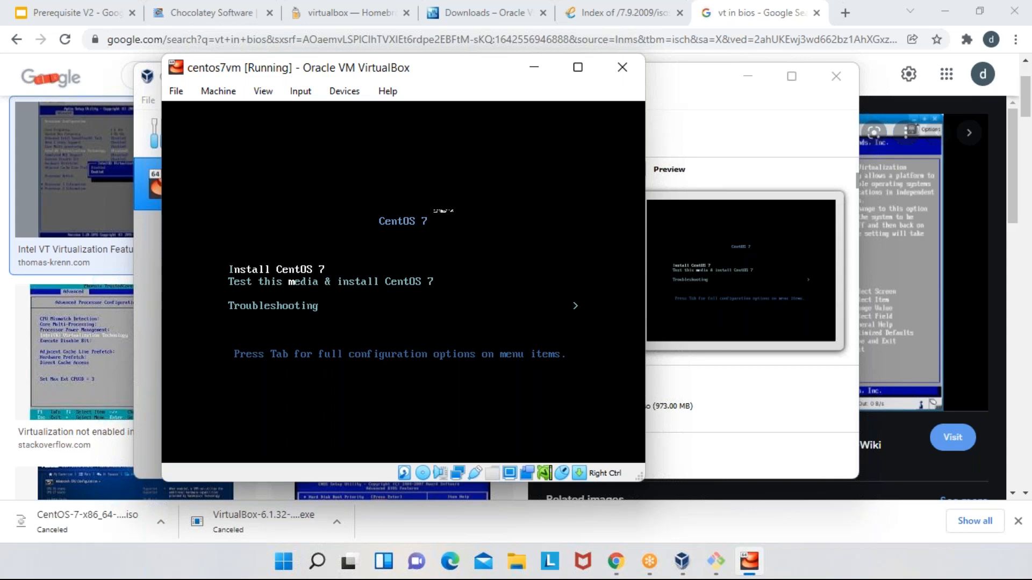
pyautogui.press('Return')
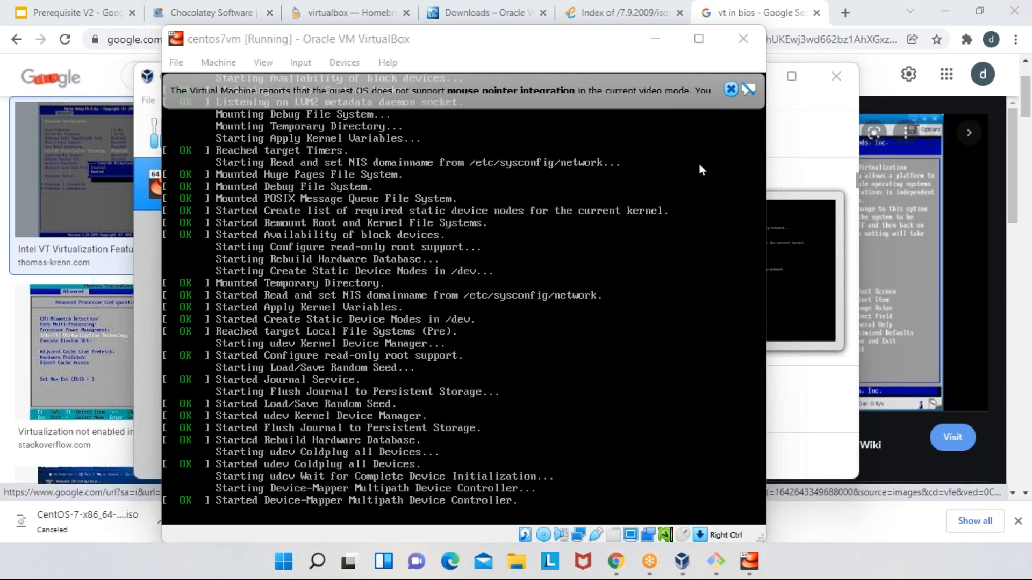
pyautogui.click(748, 92)
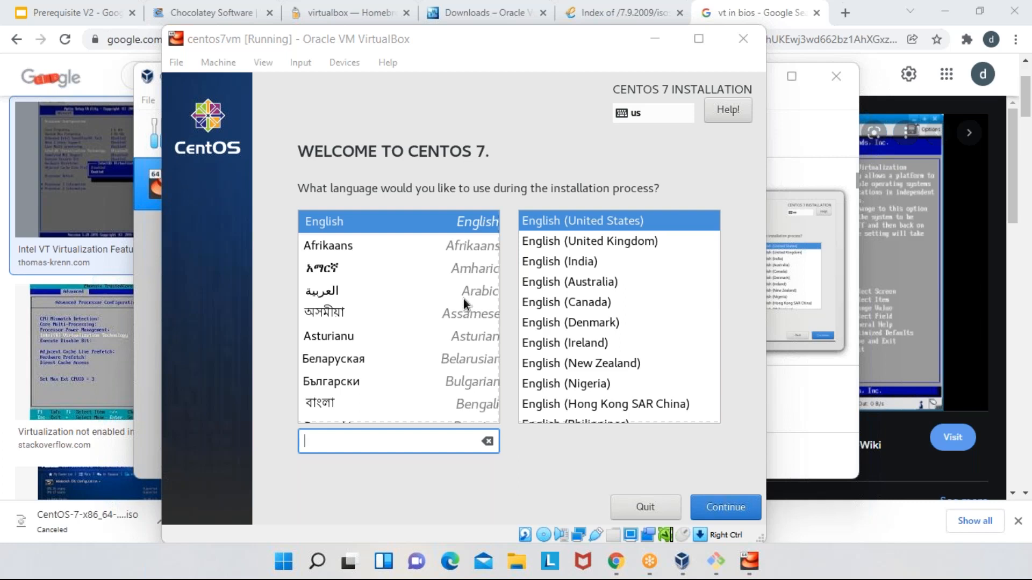
# - Move the centos7vm window slightly higher on the desktop and bring the VirtualBox Manager window to the front
pyautogui.click(539, 38)
pyautogui.moveTo(540, 37); pyautogui.dragTo(542, 19)
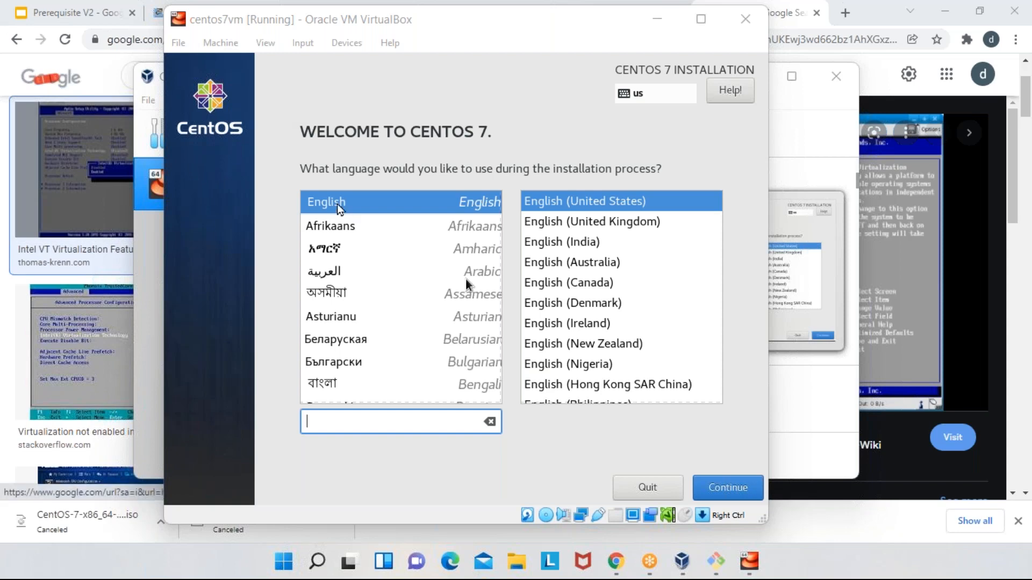
pyautogui.click(154, 81)
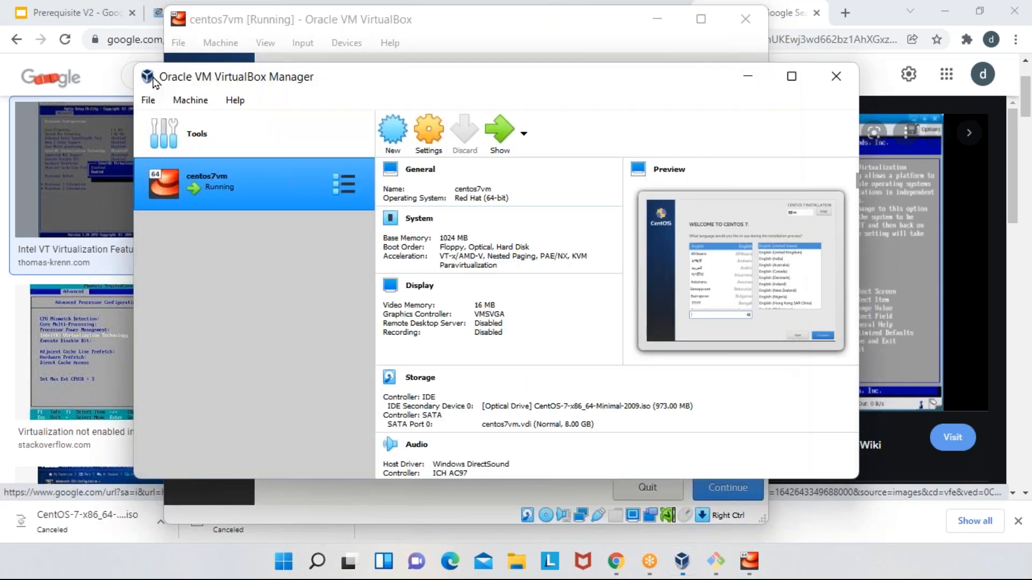
pyautogui.click(469, 86)
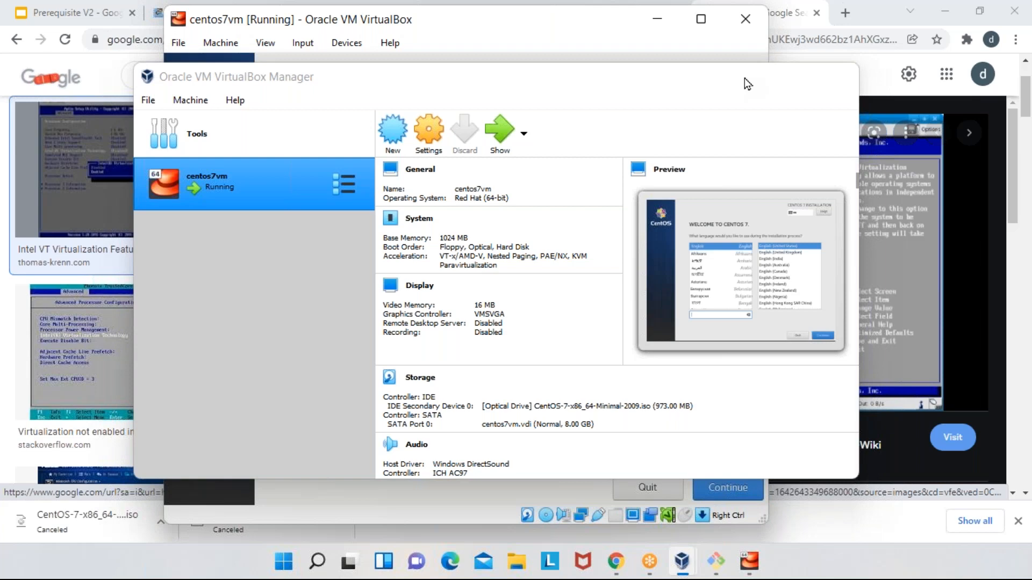
# - Return to the centos7vm window, let the machine capture the mouse, and continue the installer with English (United States)
pyautogui.click(747, 82)
pyautogui.click(466, 279)
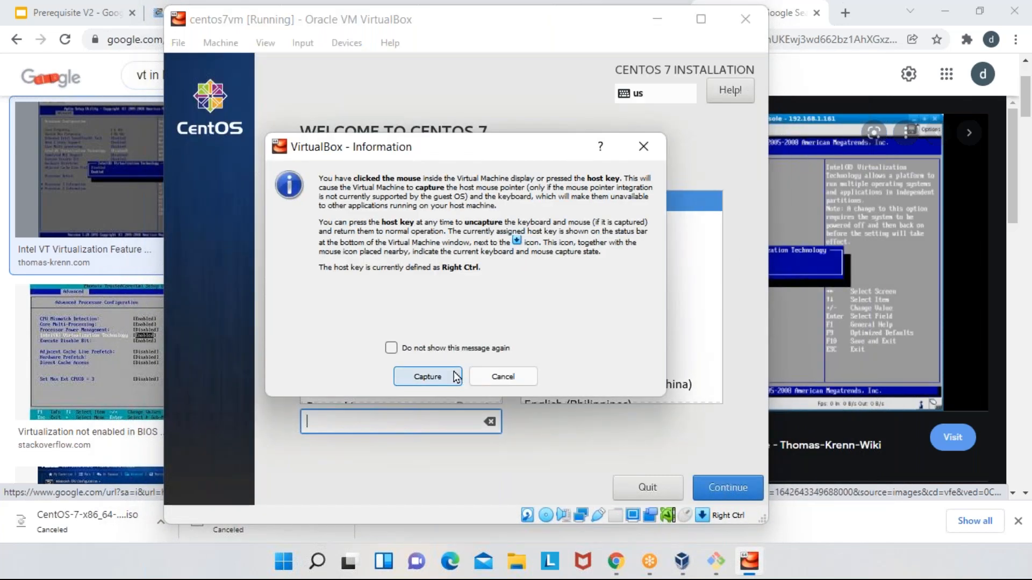
pyautogui.click(428, 376)
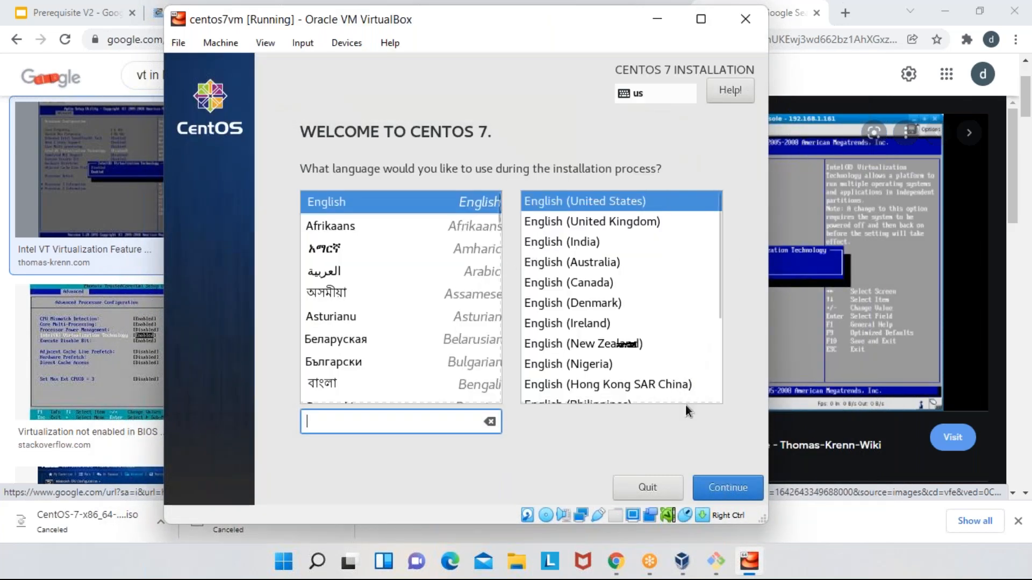
pyautogui.click(741, 489)
pyautogui.click(741, 491)
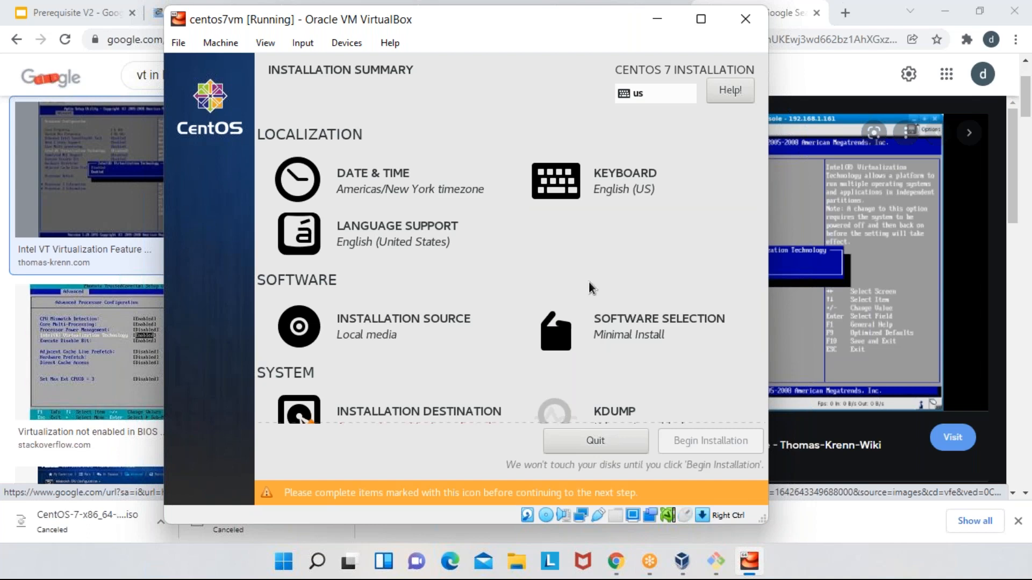
# - Let the machine capture the mouse, release it to the host with the host key, and capture it again
pyautogui.click(546, 204)
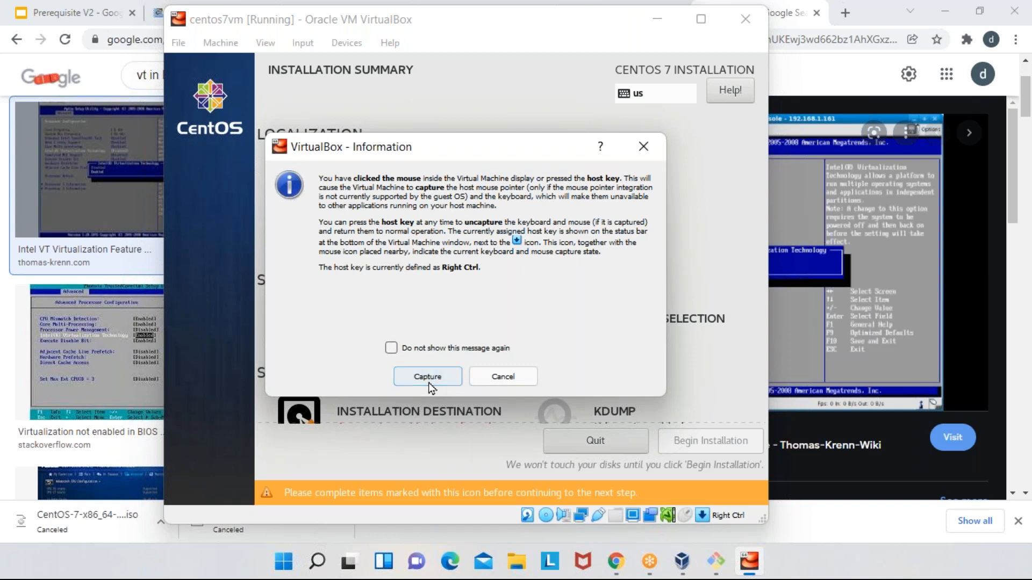
pyautogui.click(429, 377)
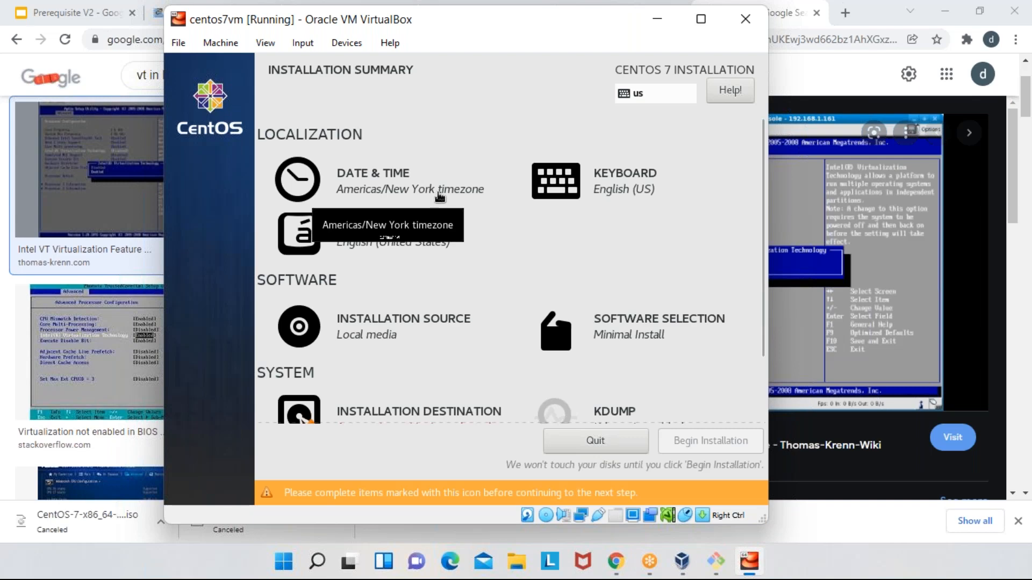
pyautogui.press('Control_R')
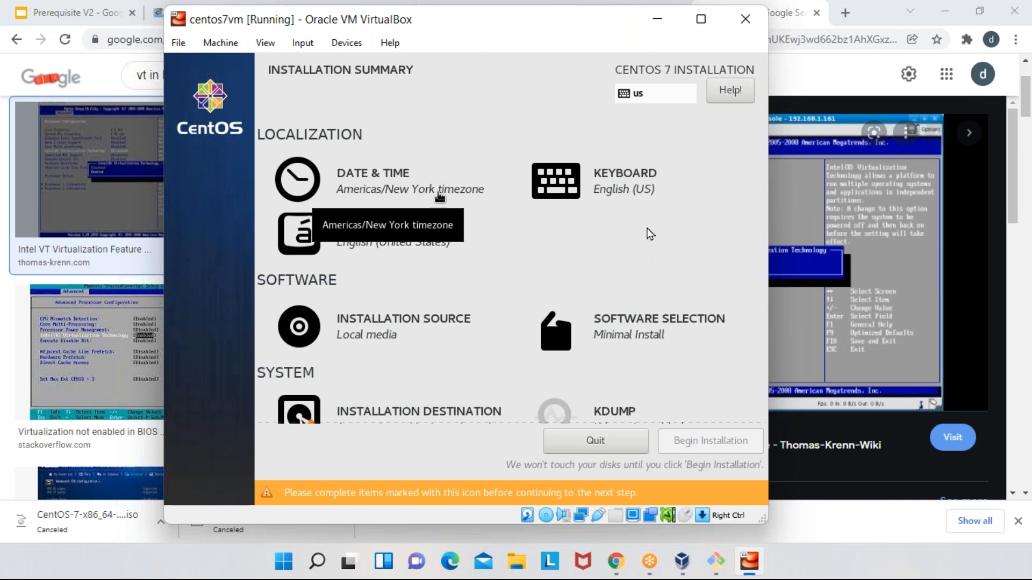
pyautogui.click(530, 211)
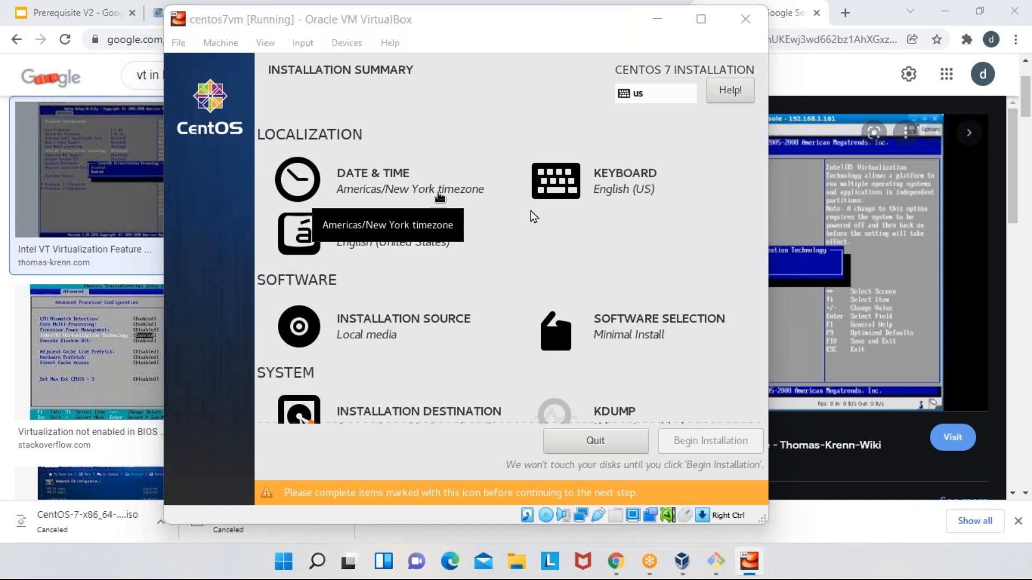
pyautogui.click(446, 377)
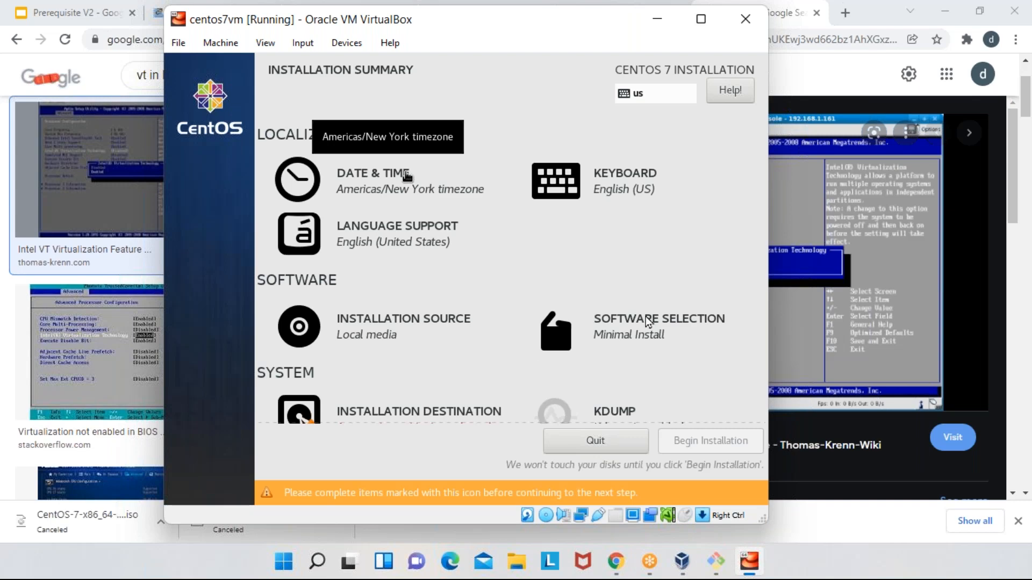
# - Let the machine capture the mouse and set the installation's date and time zone to Asia/Kolkata
pyautogui.click(533, 229)
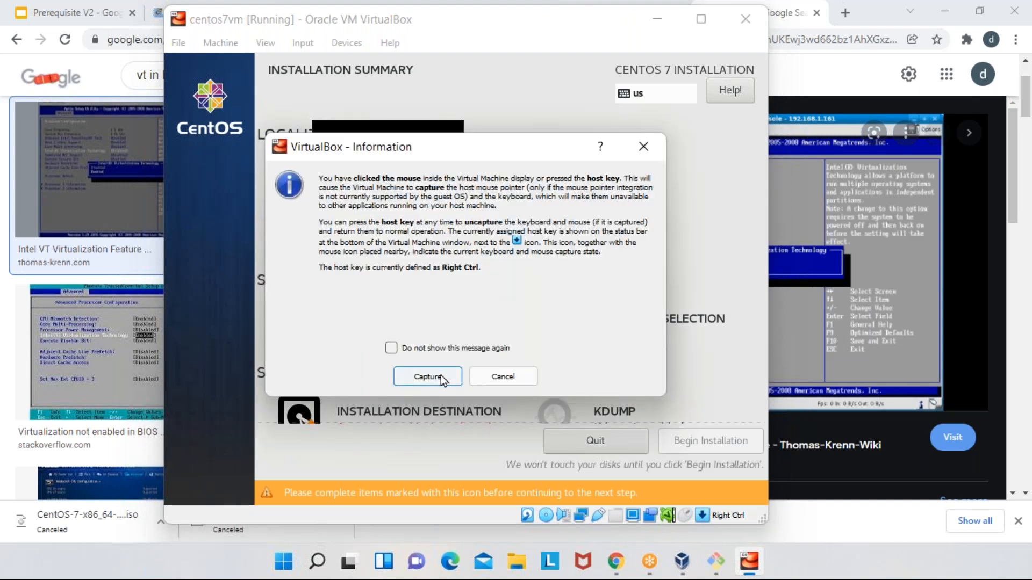
pyautogui.click(440, 376)
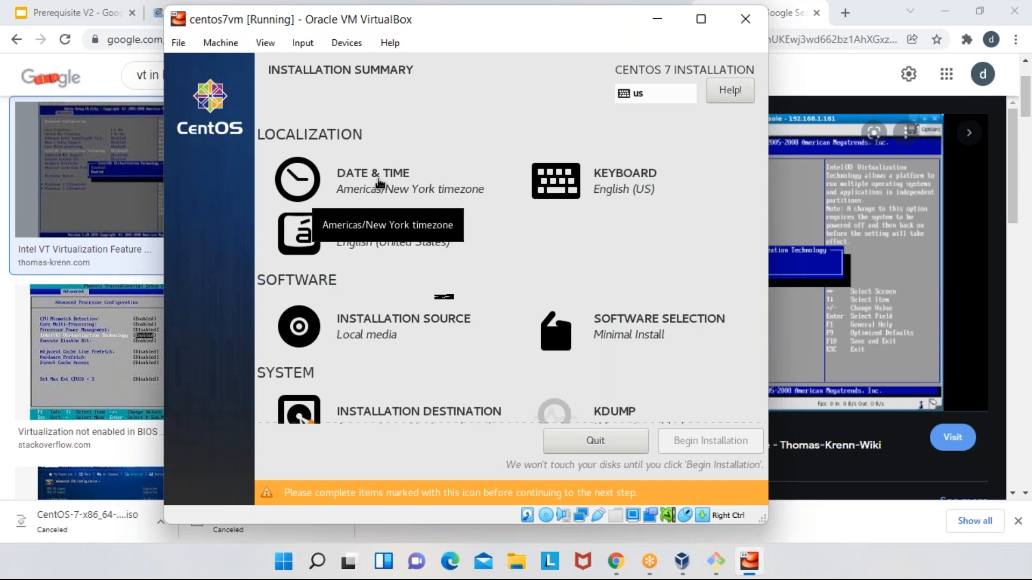
pyautogui.click(360, 190)
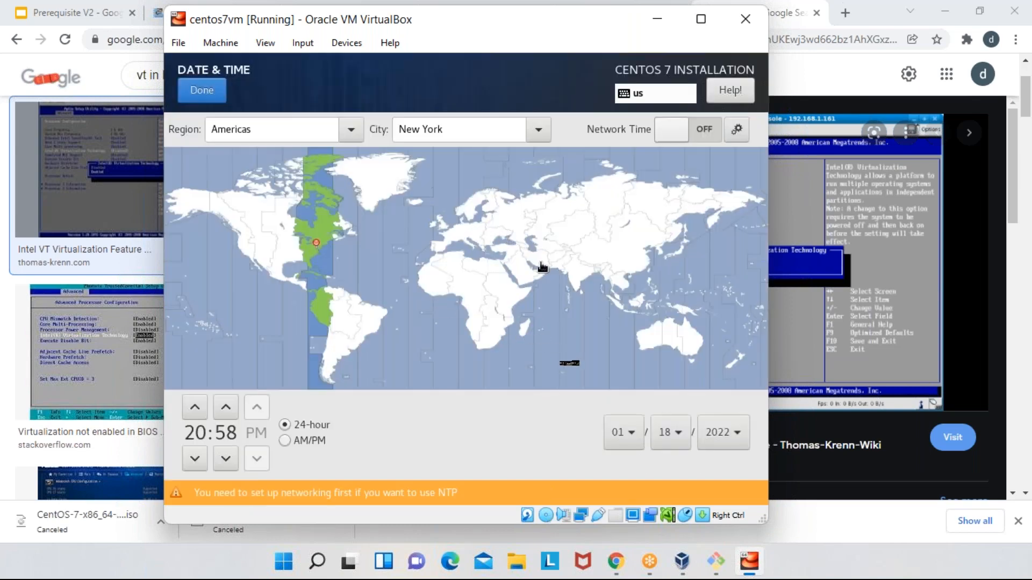
pyautogui.click(578, 280)
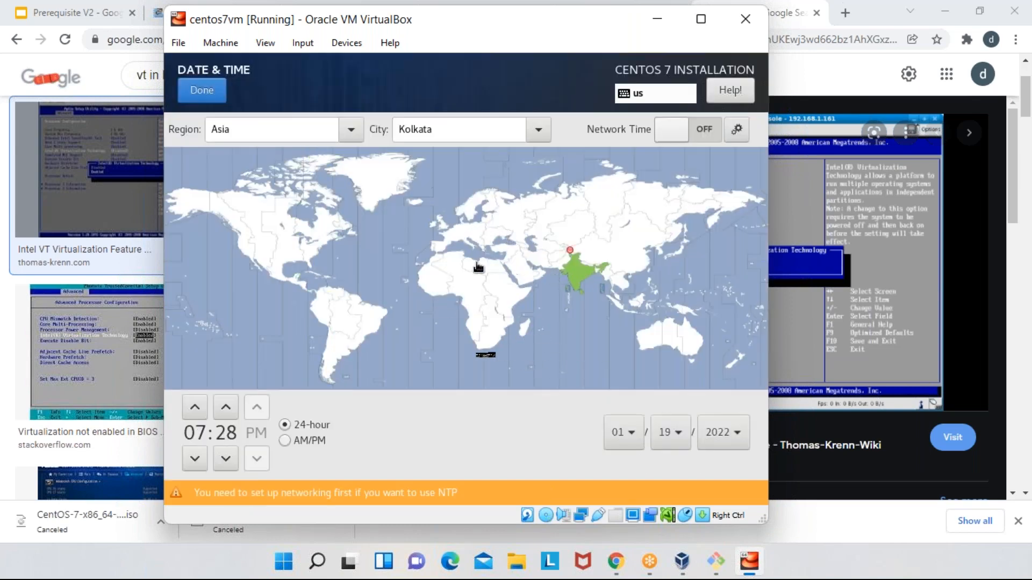
pyautogui.click(199, 92)
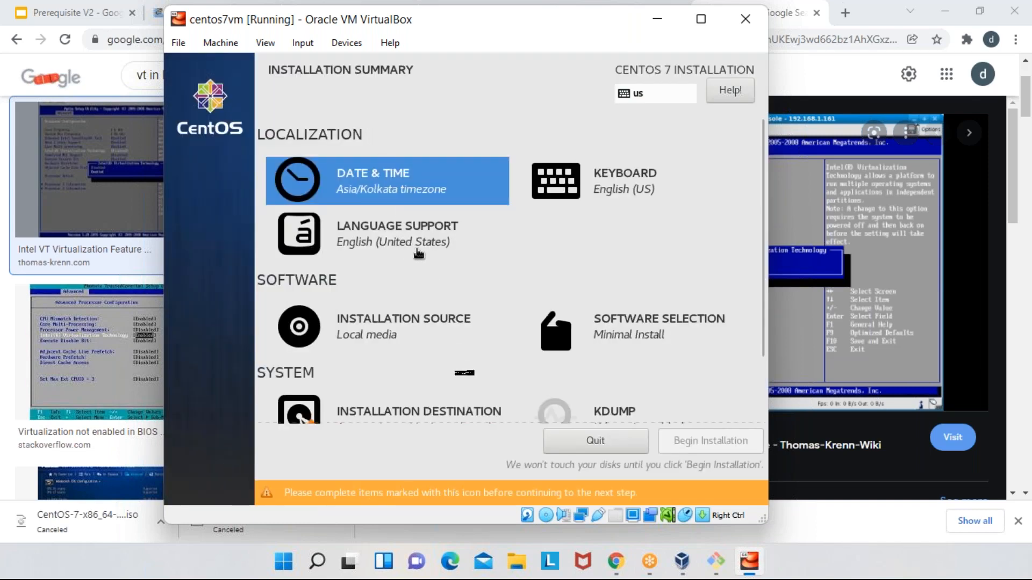
# - Set the installation destination to the 8192 MiB ATA VBOX HARDDISK, keeping automatically configured partitioning
pyautogui.scroll(-1, 418, 253)
pyautogui.scroll(-1, 428, 314)
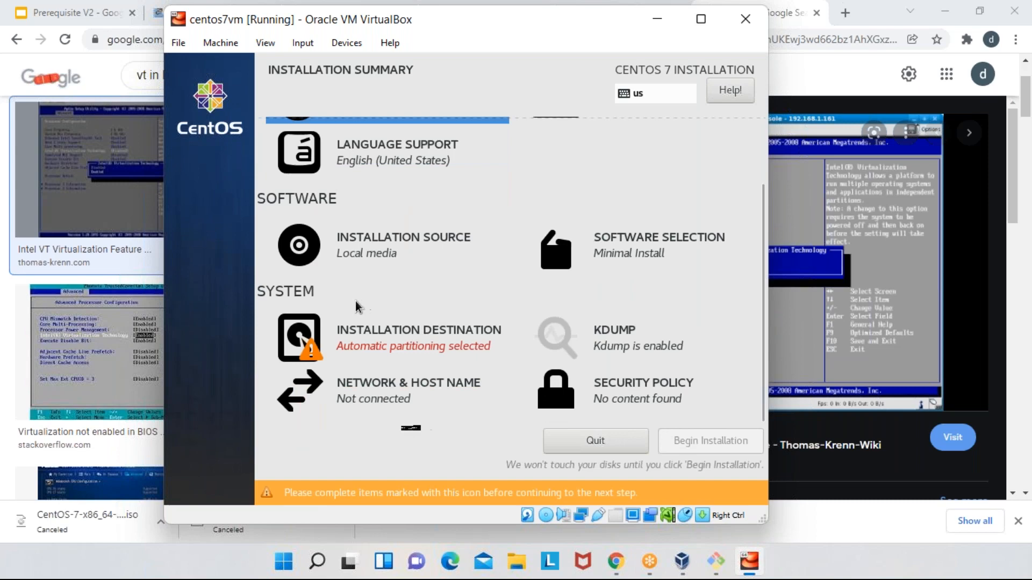
pyautogui.click(407, 340)
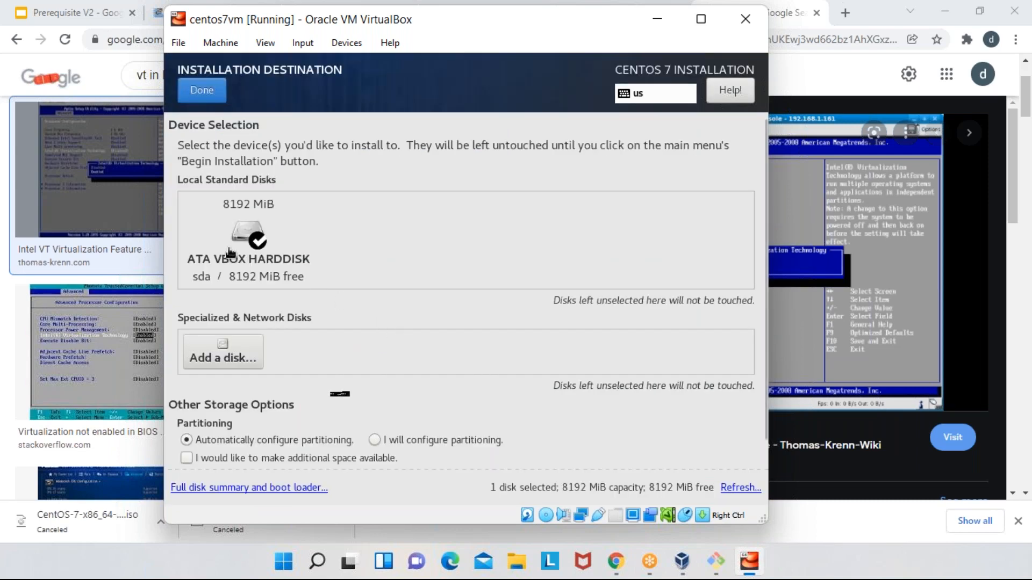
pyautogui.click(246, 237)
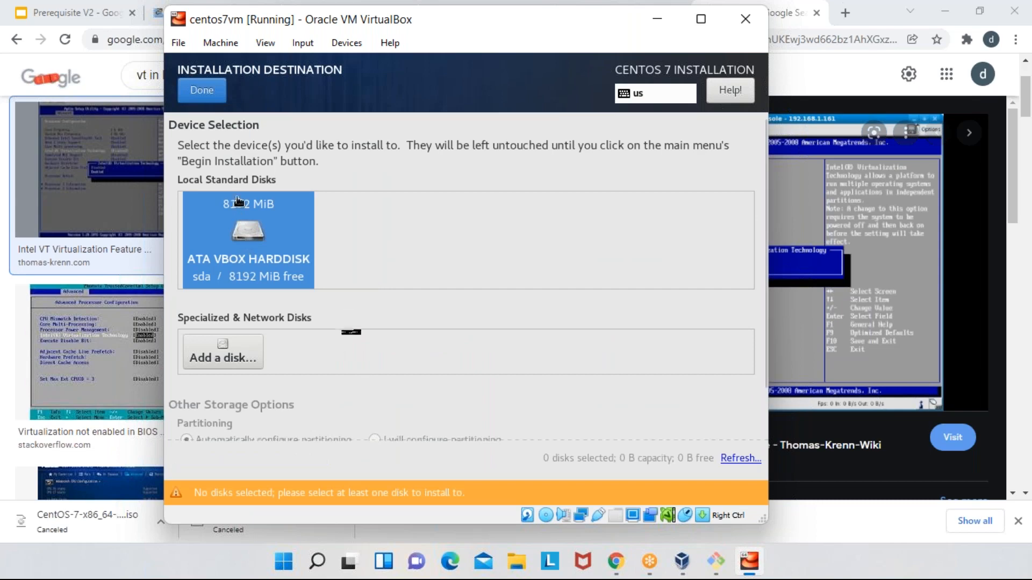
pyautogui.click(206, 99)
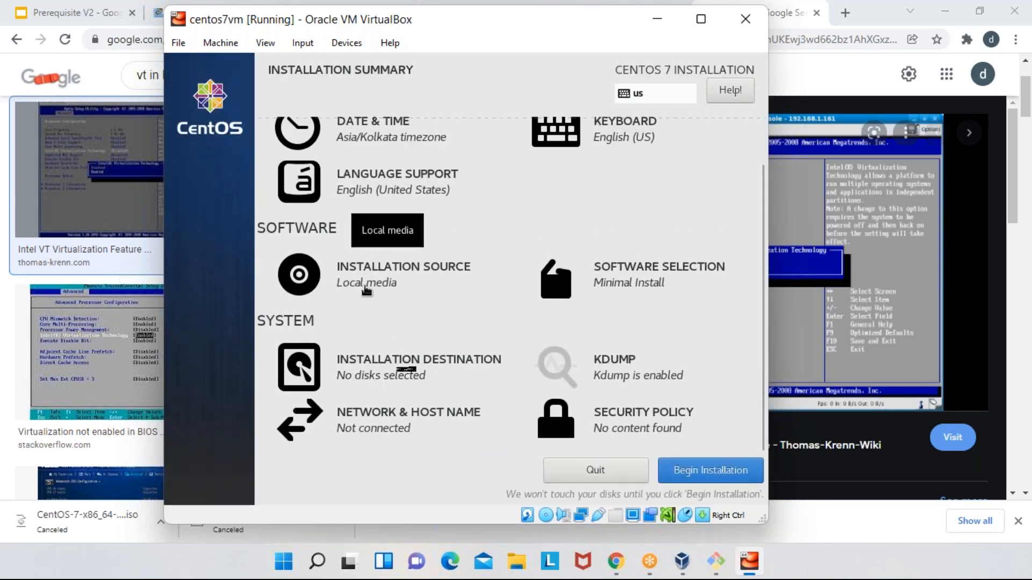
pyautogui.click(368, 365)
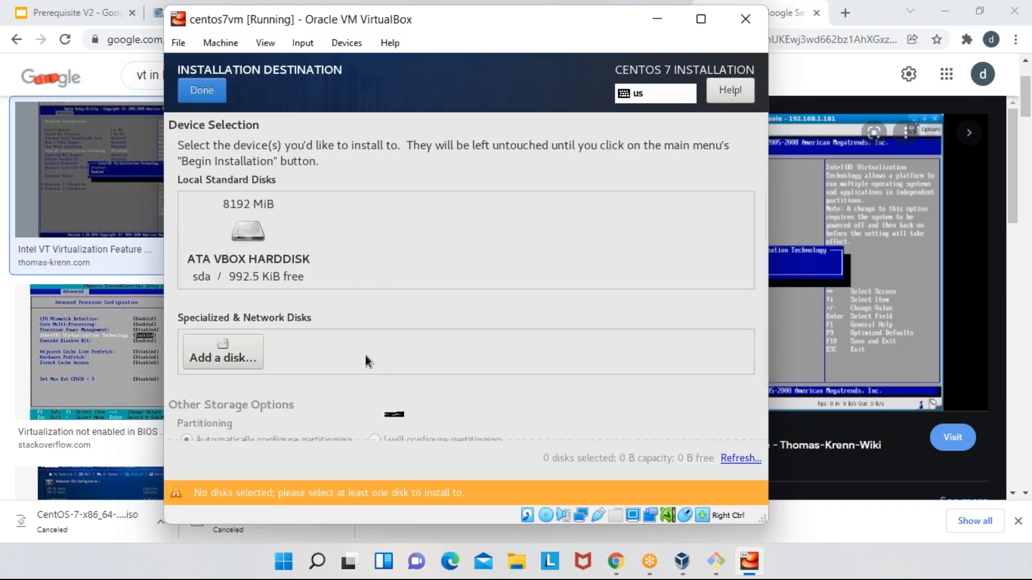
pyautogui.click(255, 229)
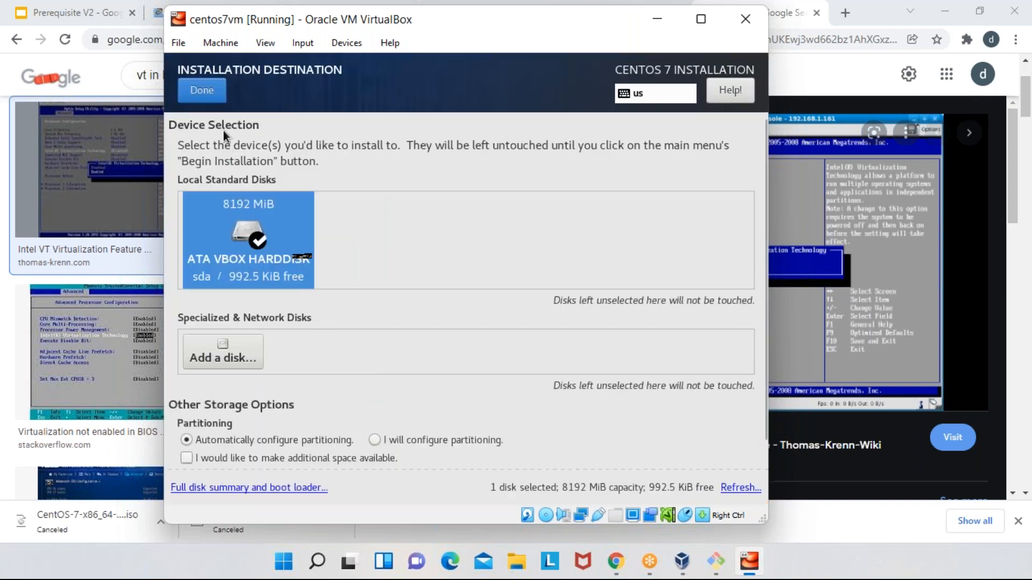
pyautogui.click(207, 98)
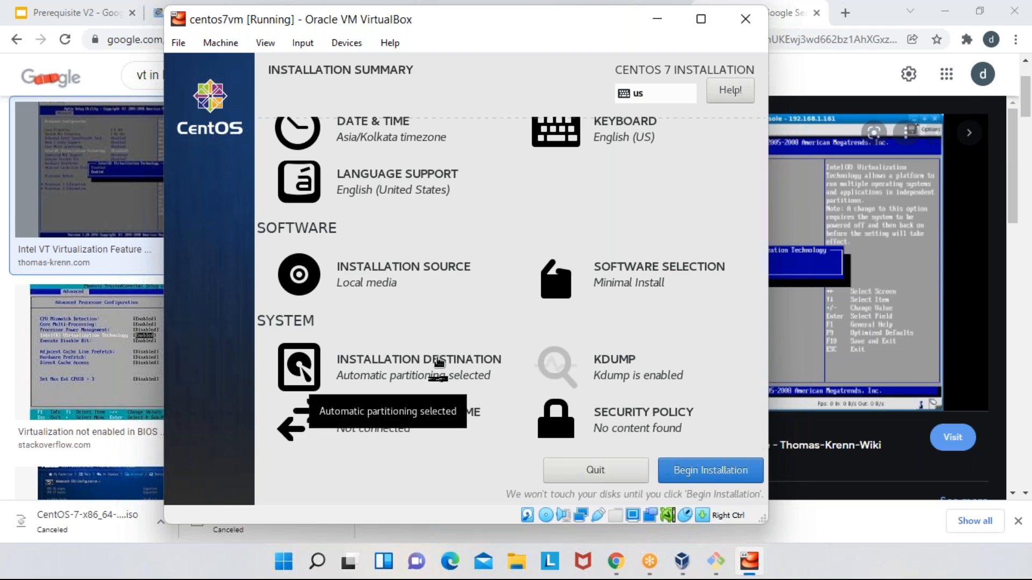
# - Switch on both Ethernet connections, enp0s3 and enp0s8, in the installer's network and host name settings
pyautogui.click(397, 425)
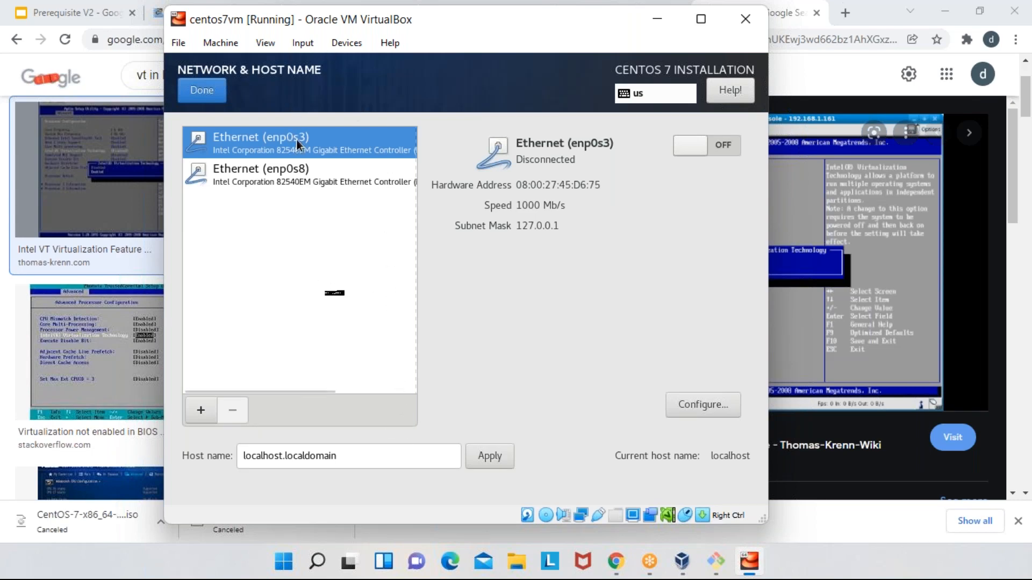
pyautogui.click(304, 180)
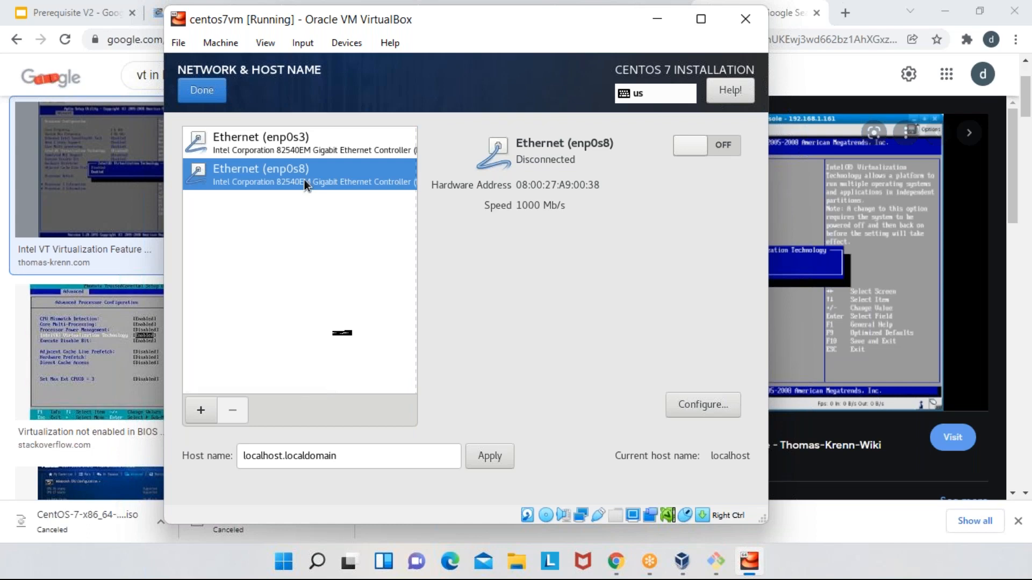
pyautogui.click(304, 142)
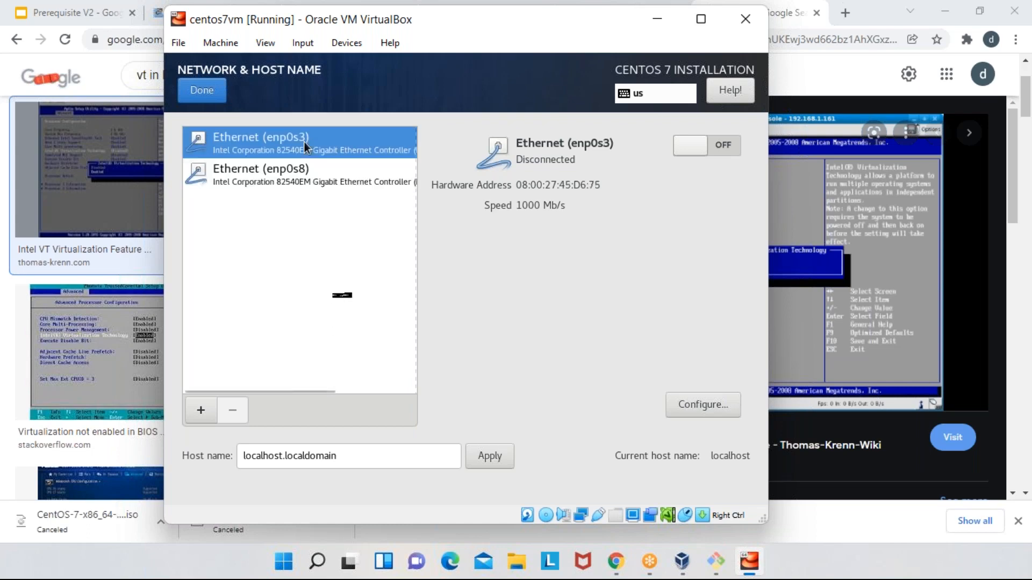
pyautogui.click(723, 147)
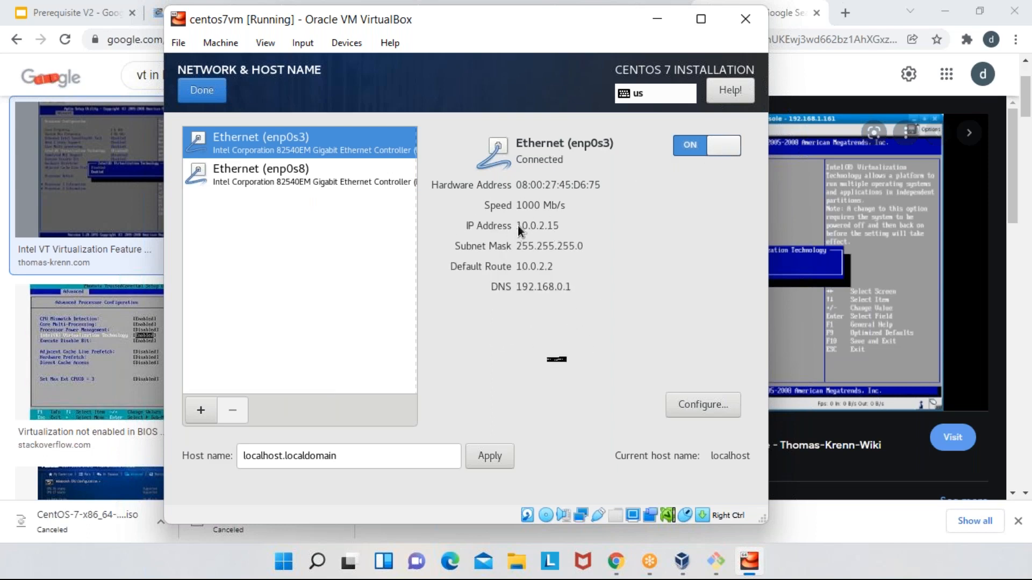
pyautogui.click(276, 182)
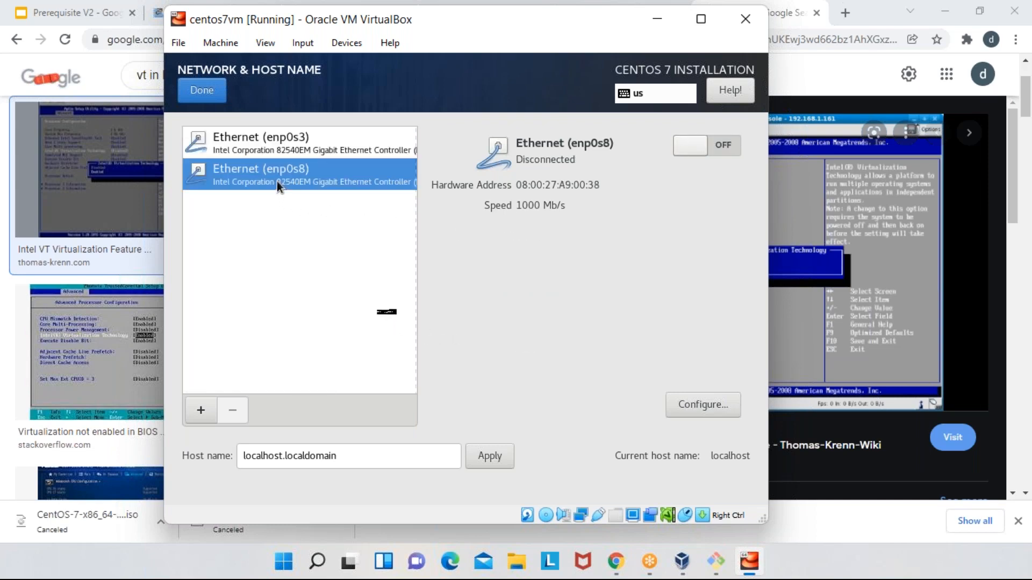
pyautogui.click(733, 147)
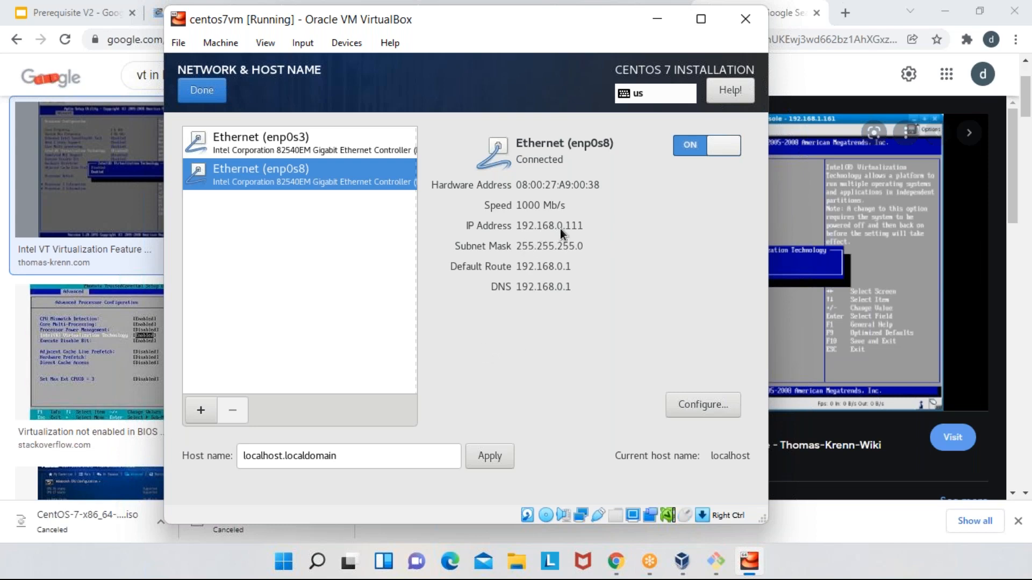
# - Open Command Prompt on the host, bring its window over the virtual machine, and run ipconfig
pyautogui.click(280, 569)
pyautogui.write('cmd')
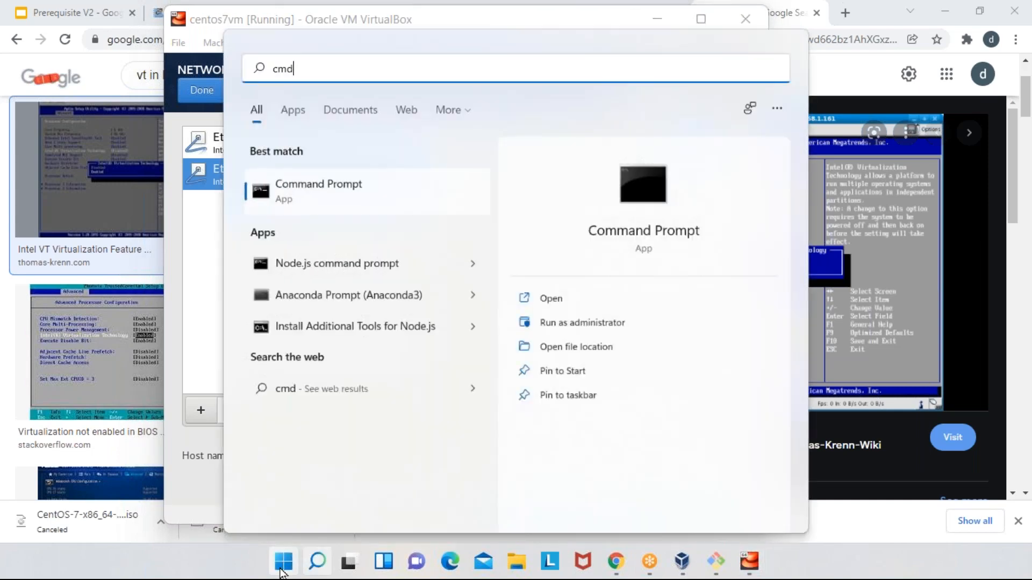
pyautogui.press('Return')
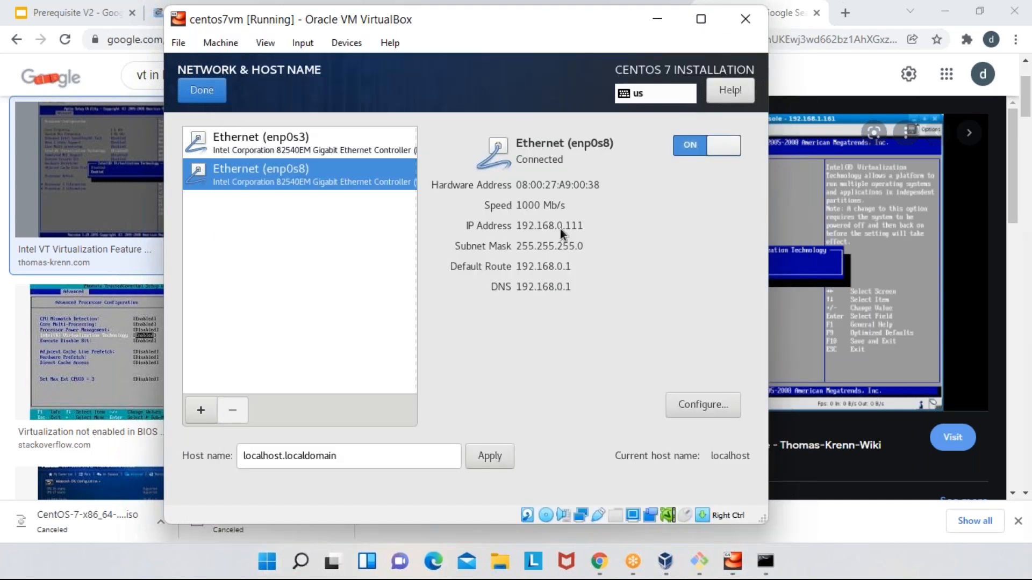
pyautogui.moveTo(978, 134); pyautogui.dragTo(560, 100)
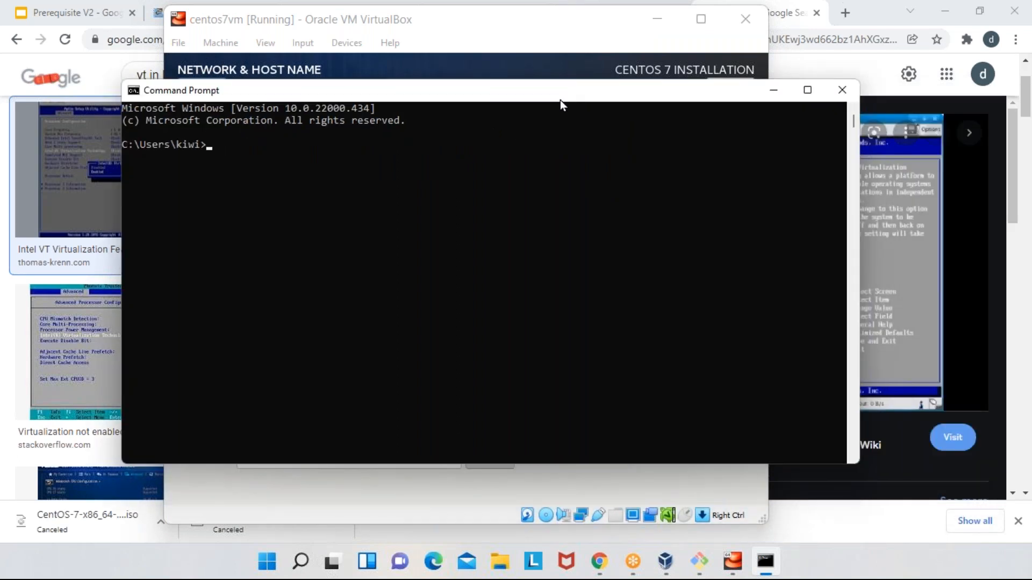
pyautogui.write('ipconfig')
pyautogui.press('Return')
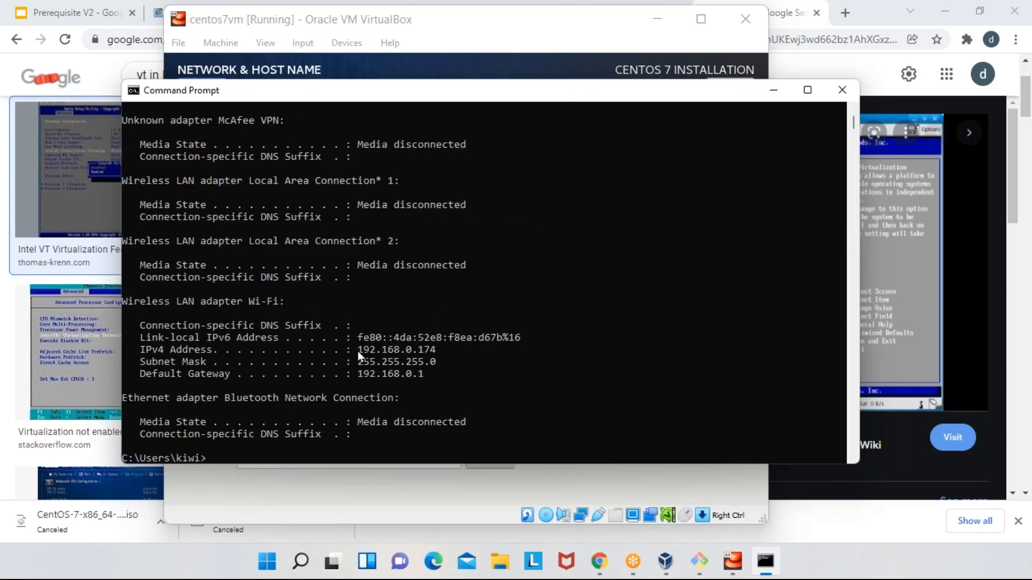
# - Highlight the Wi-Fi adapter's IPv4 address and default gateway, and move the Command Prompt window down to compare them with enp0s8
pyautogui.moveTo(356, 350); pyautogui.dragTo(437, 354)
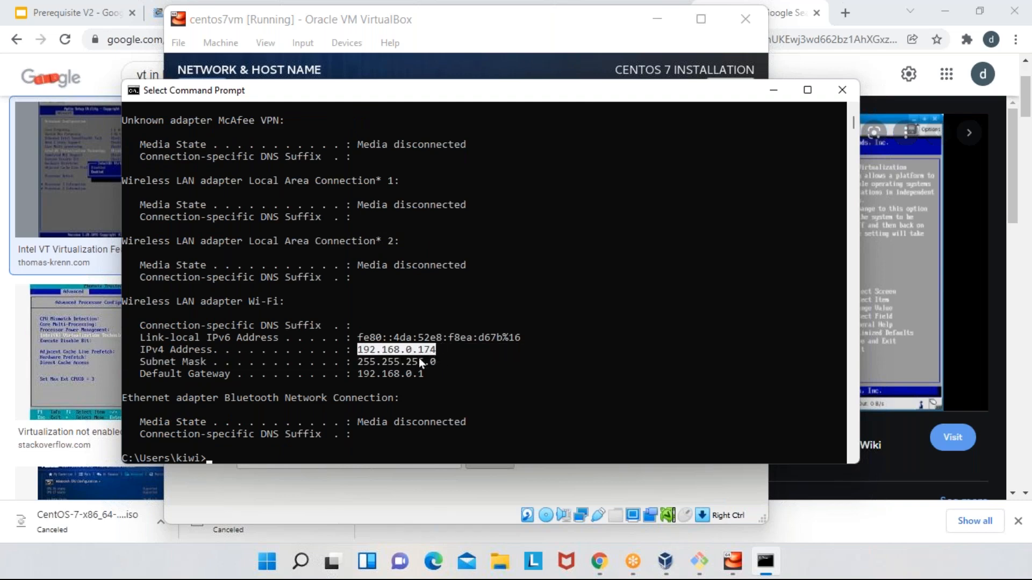
pyautogui.moveTo(358, 375); pyautogui.dragTo(429, 380)
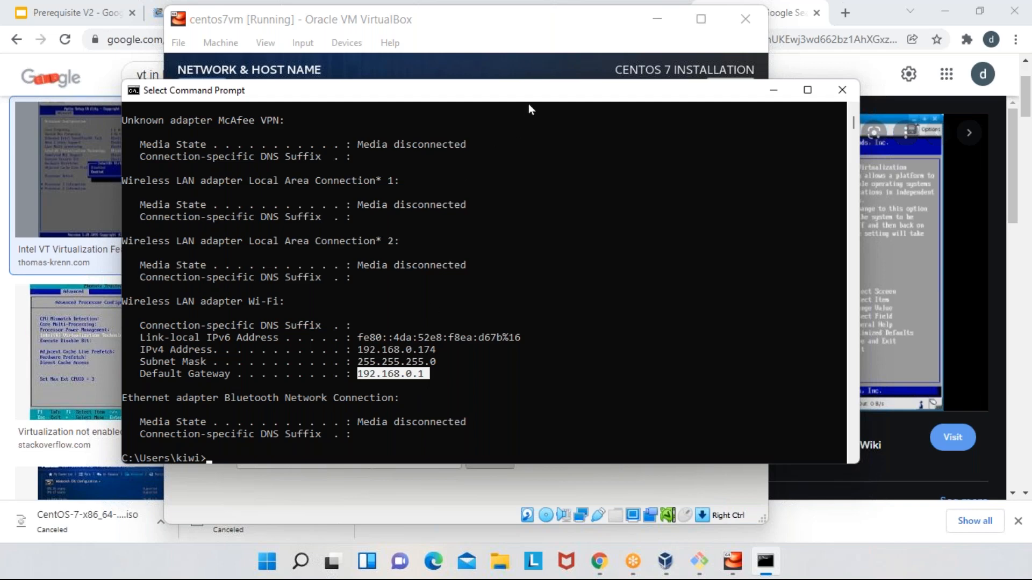
pyautogui.moveTo(531, 92); pyautogui.dragTo(618, 276)
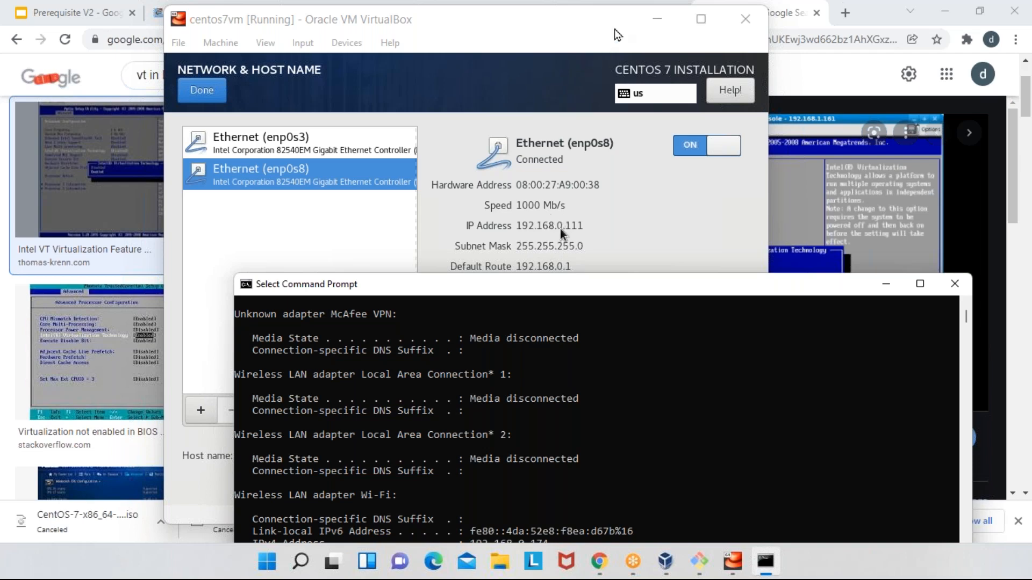
# - Return to the virtual machine, apply the host name crazyfrog.devops.in, and finish the network settings
pyautogui.click(599, 172)
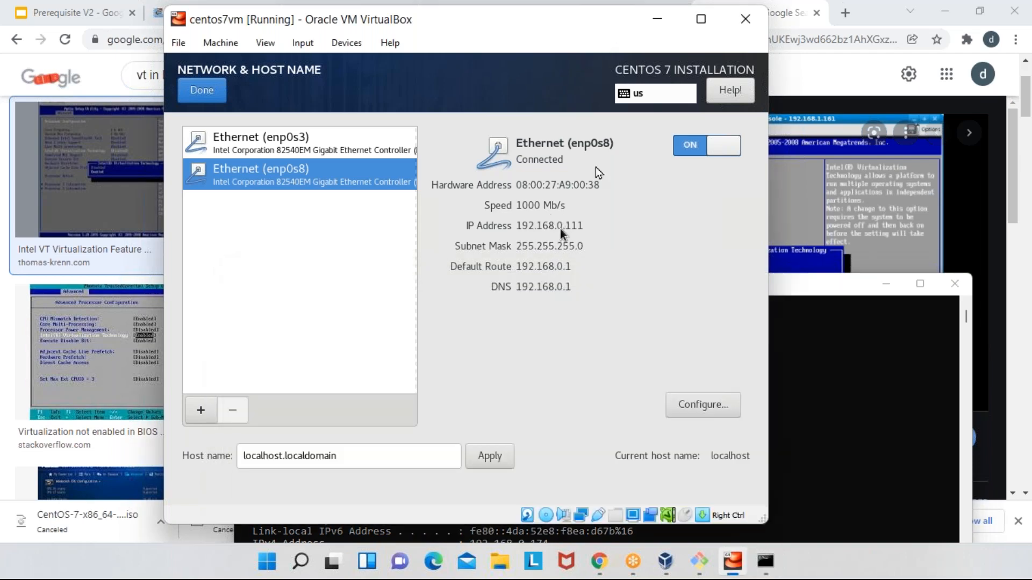
pyautogui.click(372, 456)
pyautogui.click(453, 376)
pyautogui.click(317, 458)
pyautogui.tripleClick(324, 454)
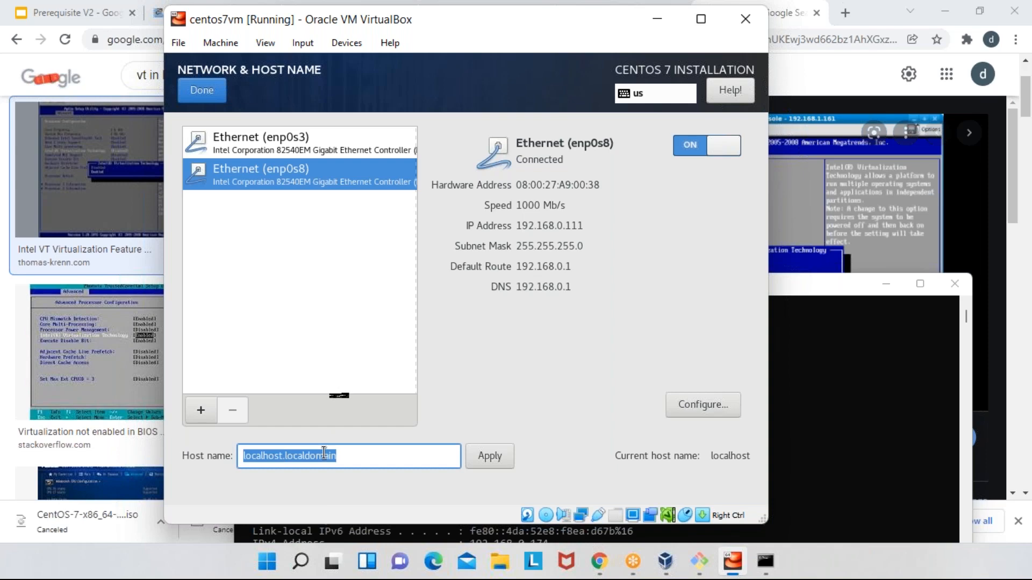
pyautogui.write('crazyfrog')
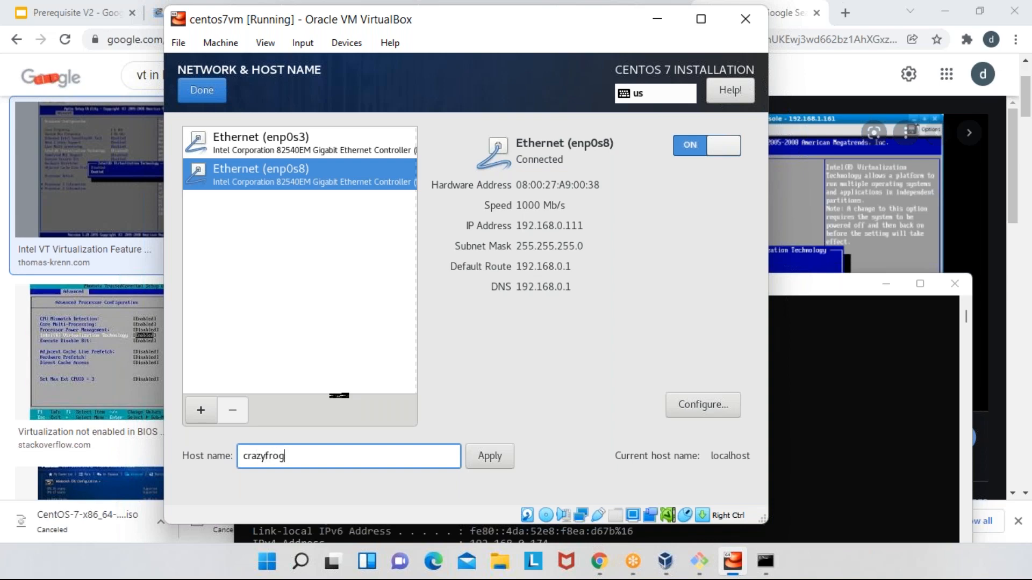
pyautogui.write('.devops.in')
pyautogui.click(494, 463)
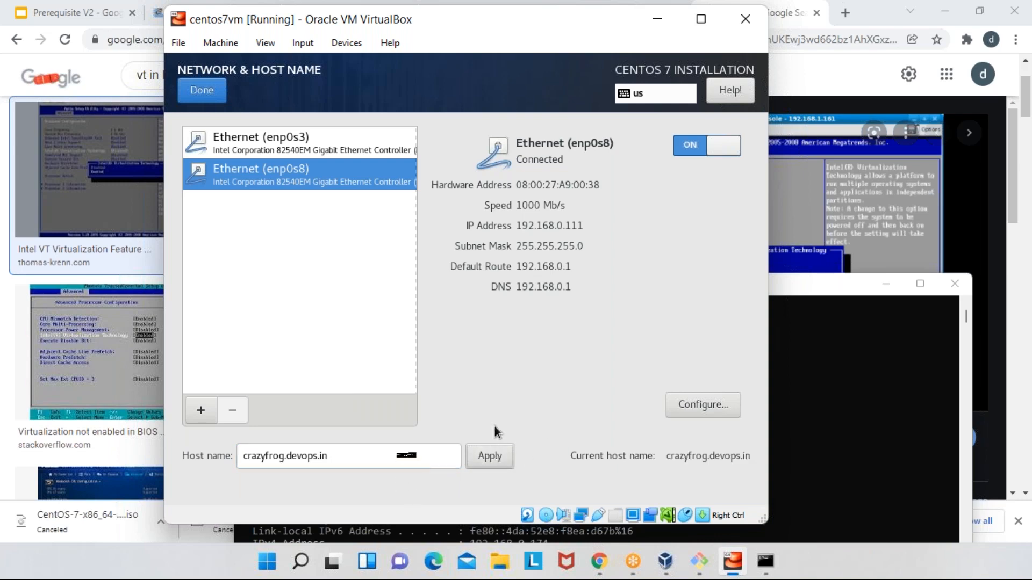
pyautogui.click(204, 86)
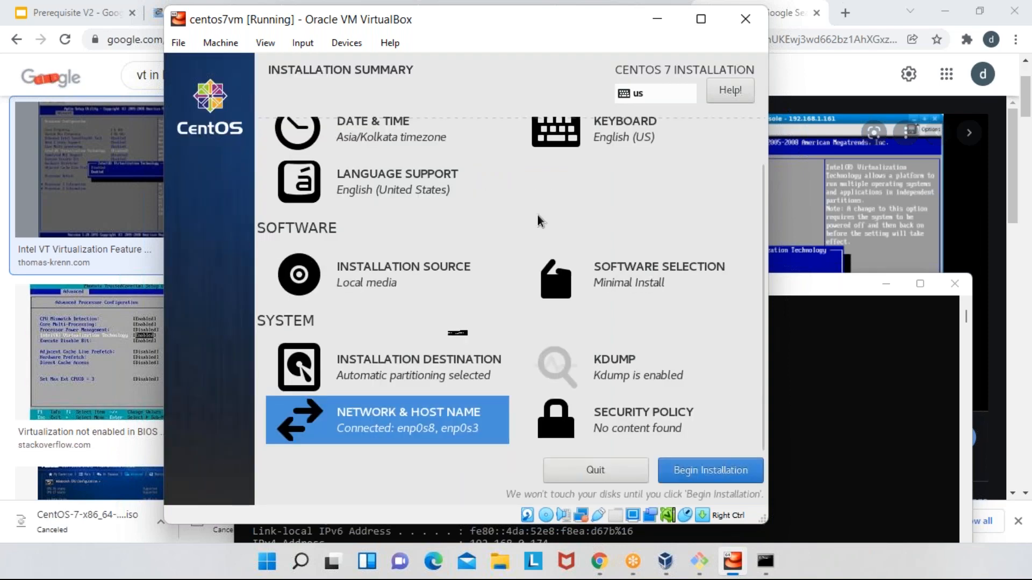
# - Begin the CentOS 7 installation, then enter, confirm and save the root password
pyautogui.click(702, 472)
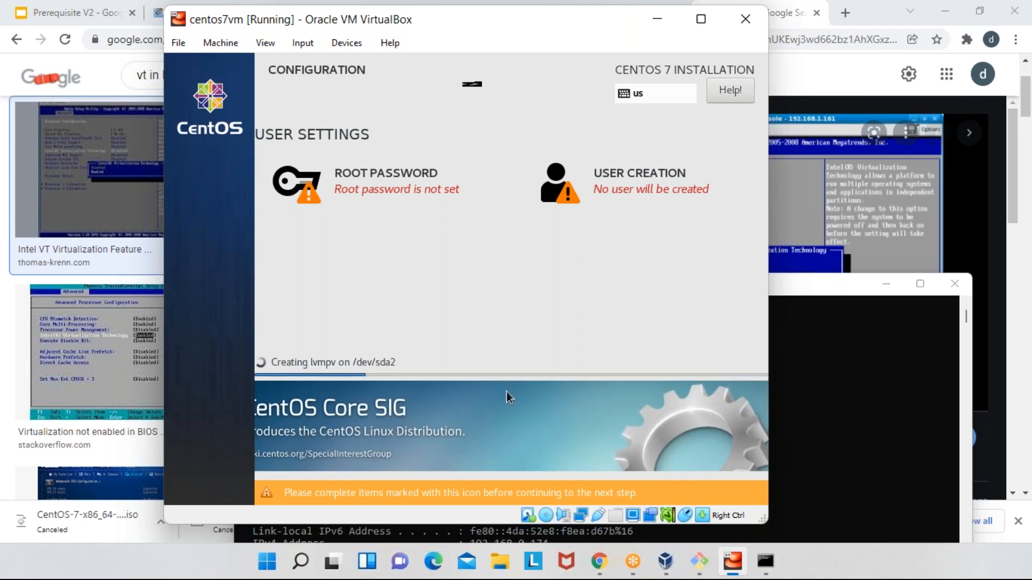
pyautogui.click(419, 185)
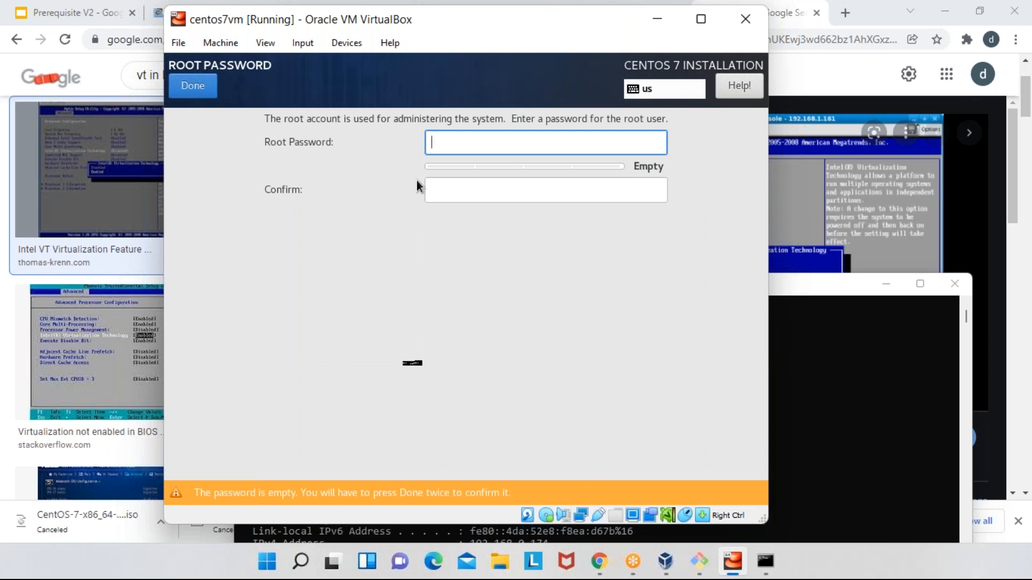
pyautogui.write('**************')
pyautogui.press('Tab')
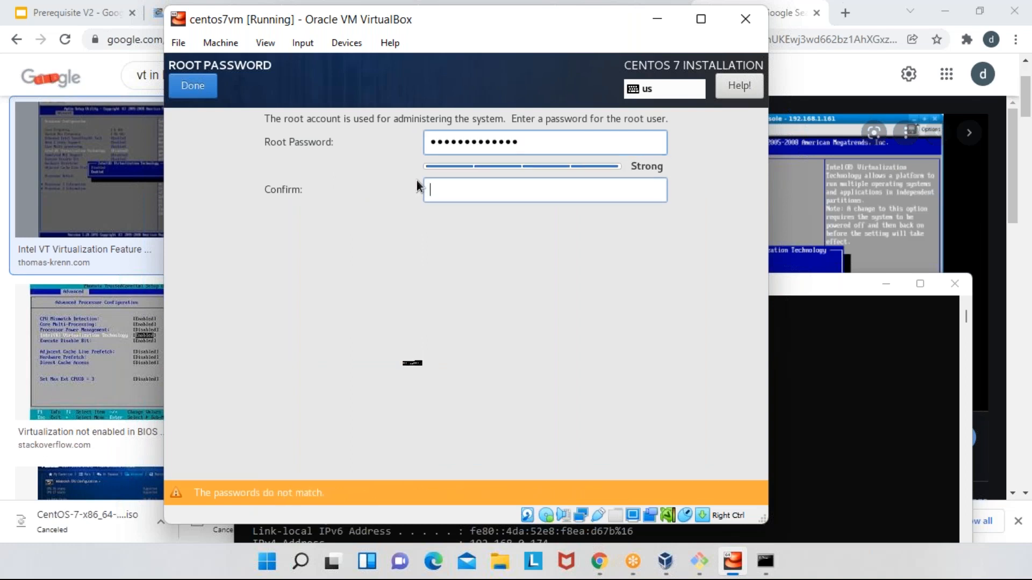
pyautogui.write('**************')
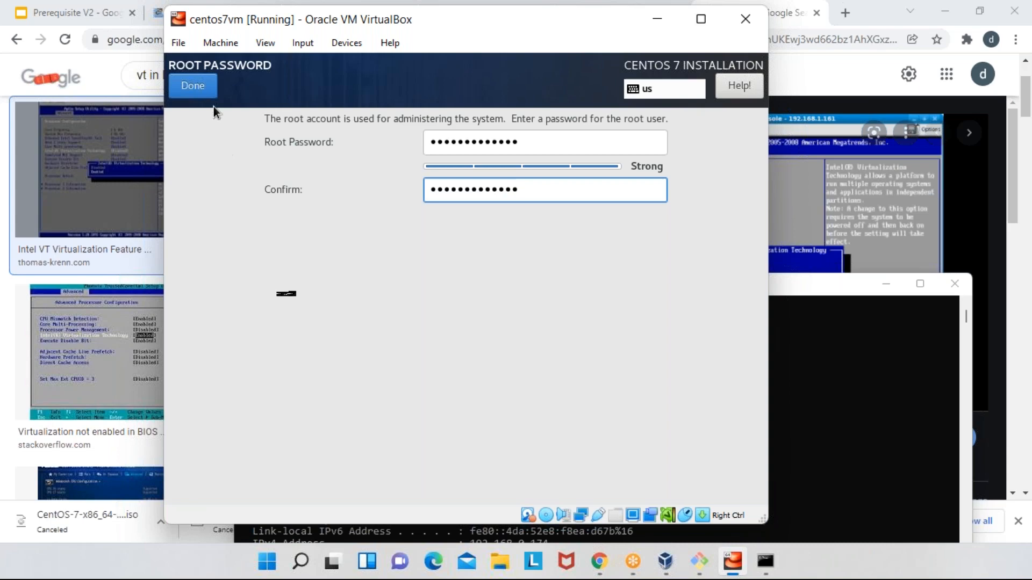
pyautogui.click(212, 88)
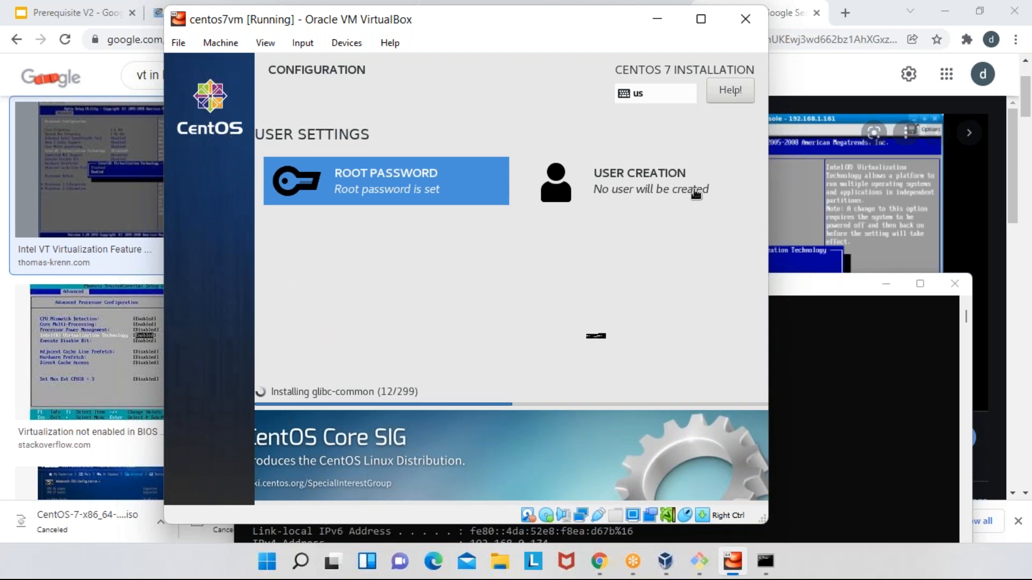
# - Start creating a user, fill in the full name and user name, and make this user administrator
pyautogui.click(648, 186)
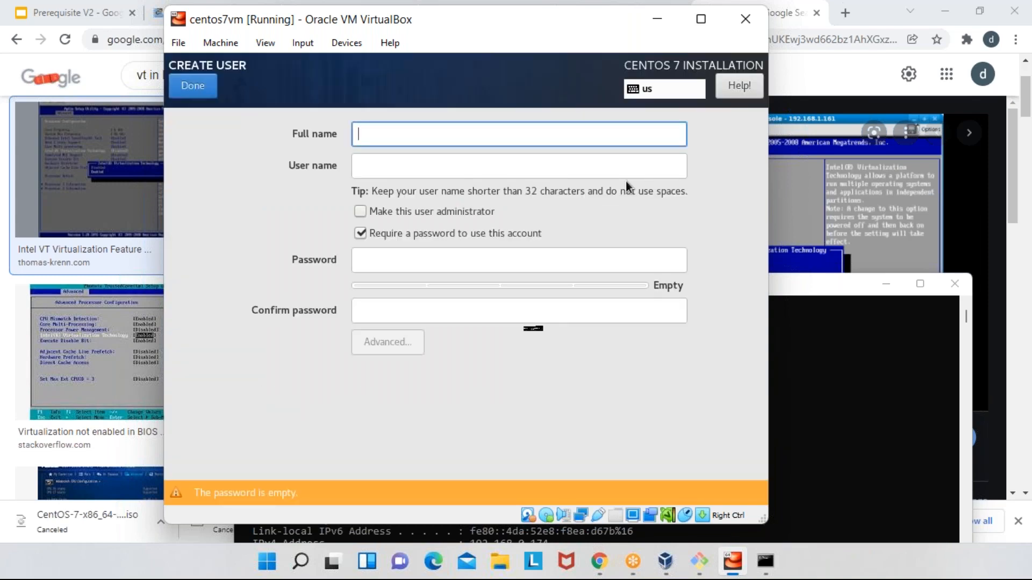
pyautogui.write('Imran')
pyautogui.press('Tab')
pyautogui.write('imran')
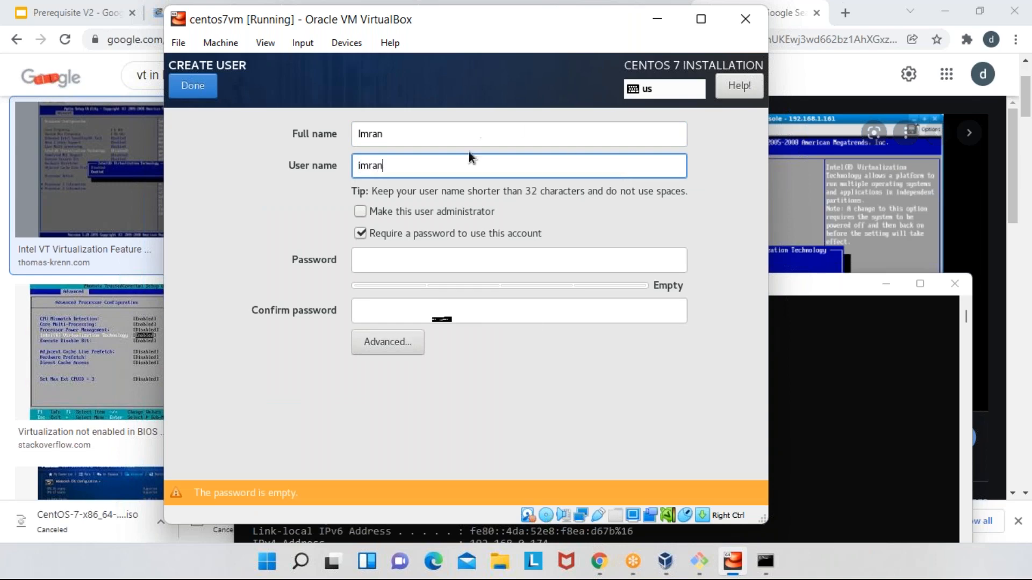
pyautogui.click(359, 212)
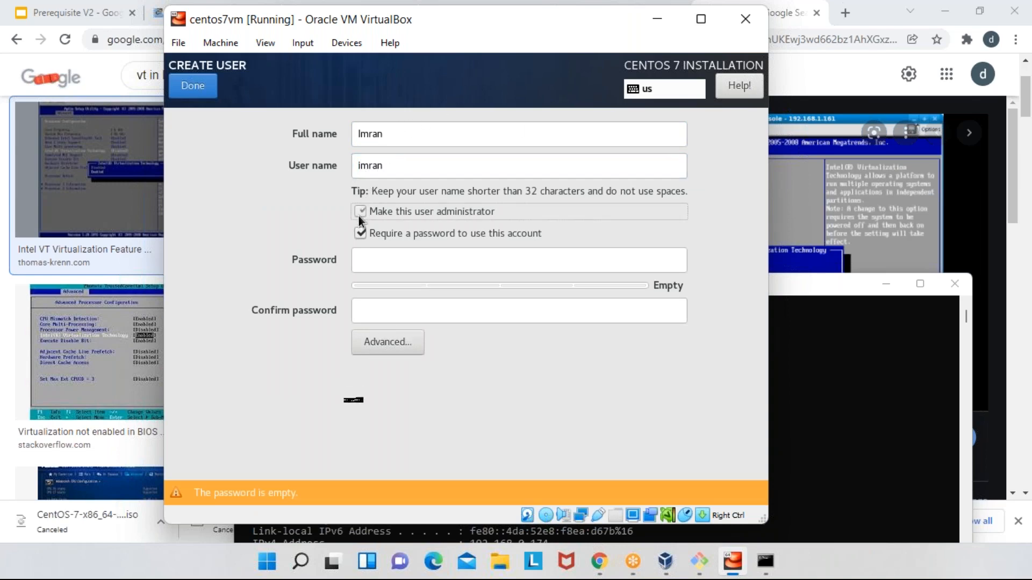
# - Enter and confirm the new user's account password, and save the user despite the weak password
pyautogui.click(376, 257)
pyautogui.write('••••••••')
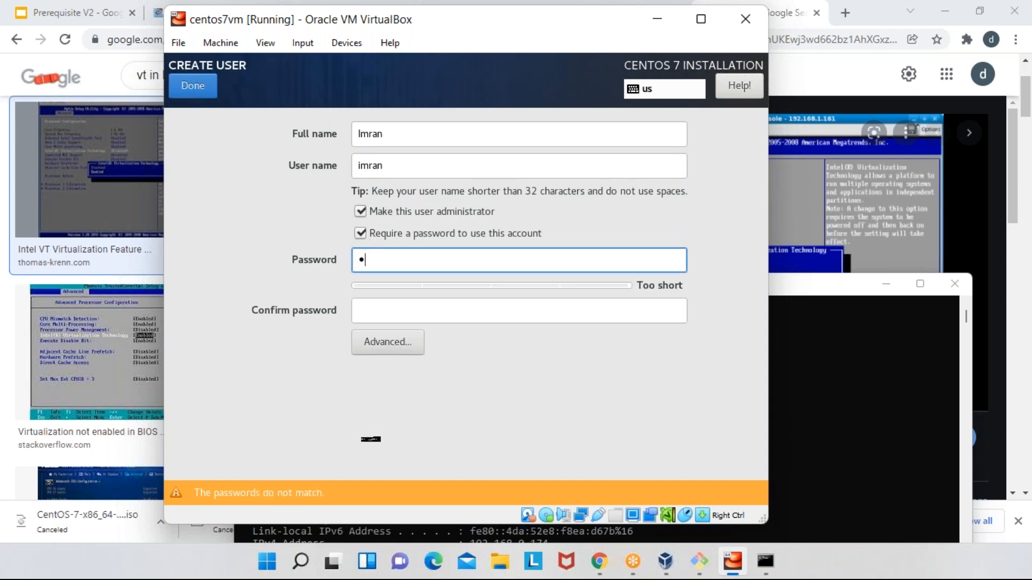
pyautogui.press('Tab')
pyautogui.write('••••••••')
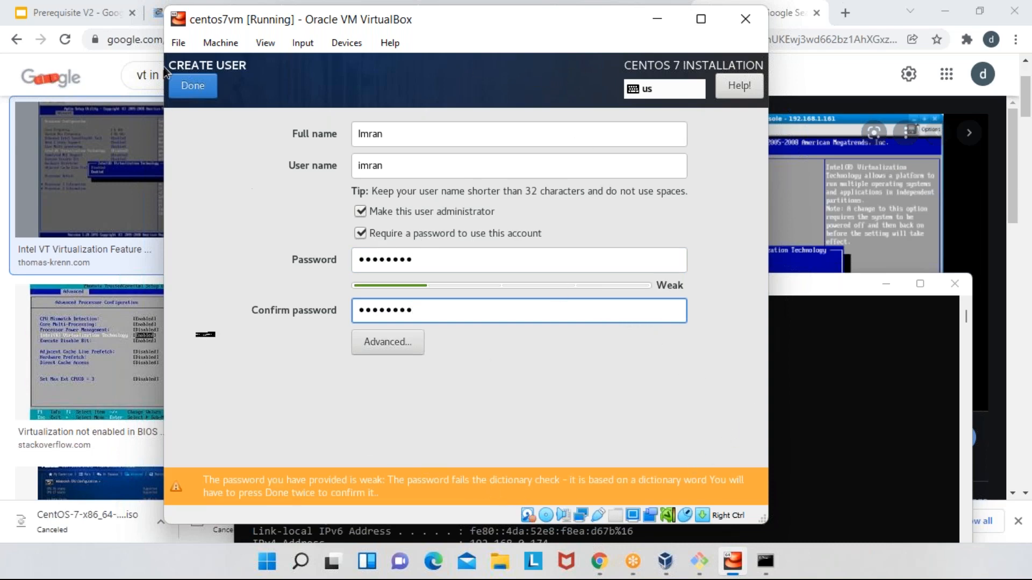
pyautogui.click(195, 85)
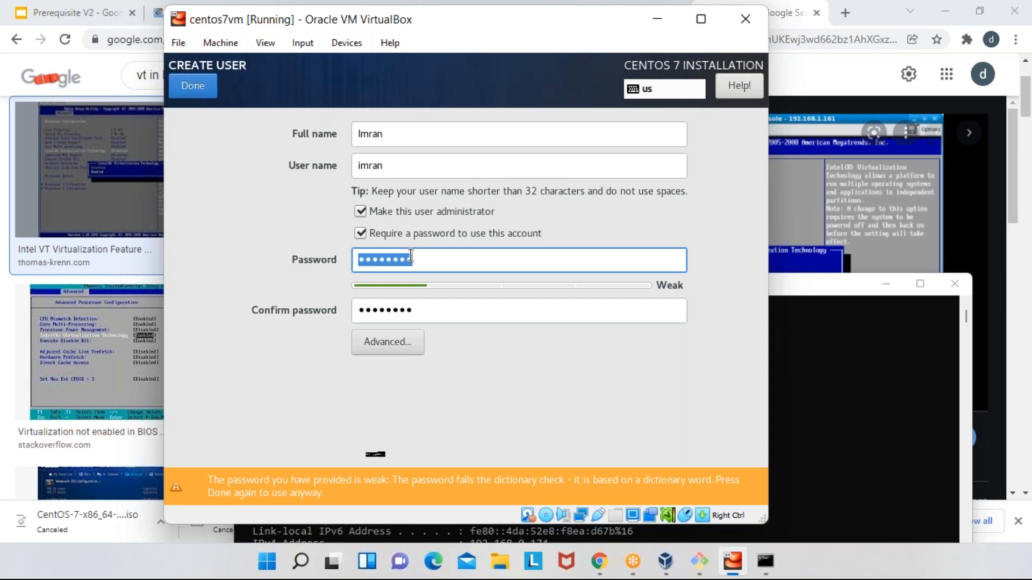
pyautogui.click(188, 91)
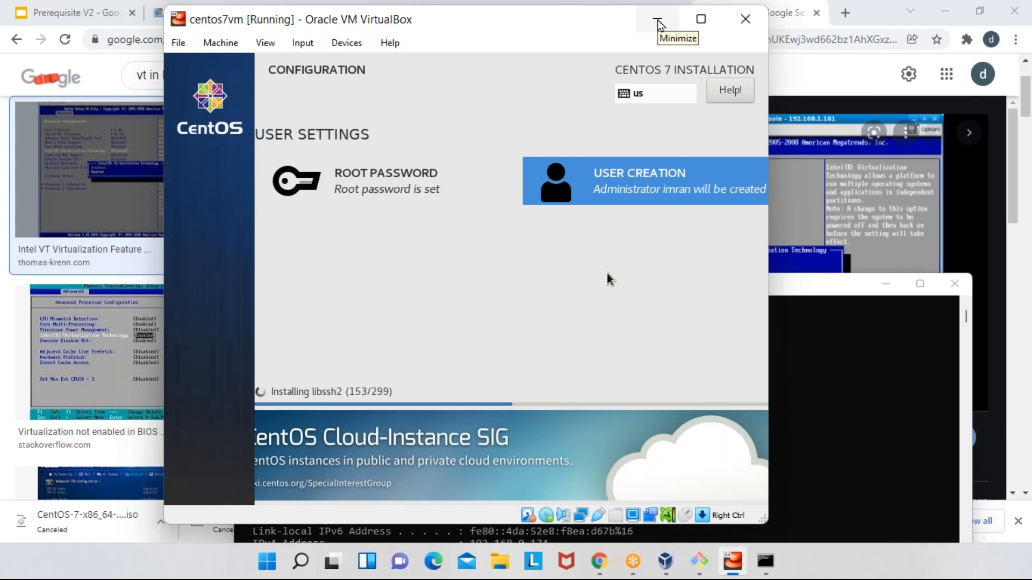
# - Minimize the virtual machine window and open google.com in a new browser tab
pyautogui.click(659, 24)
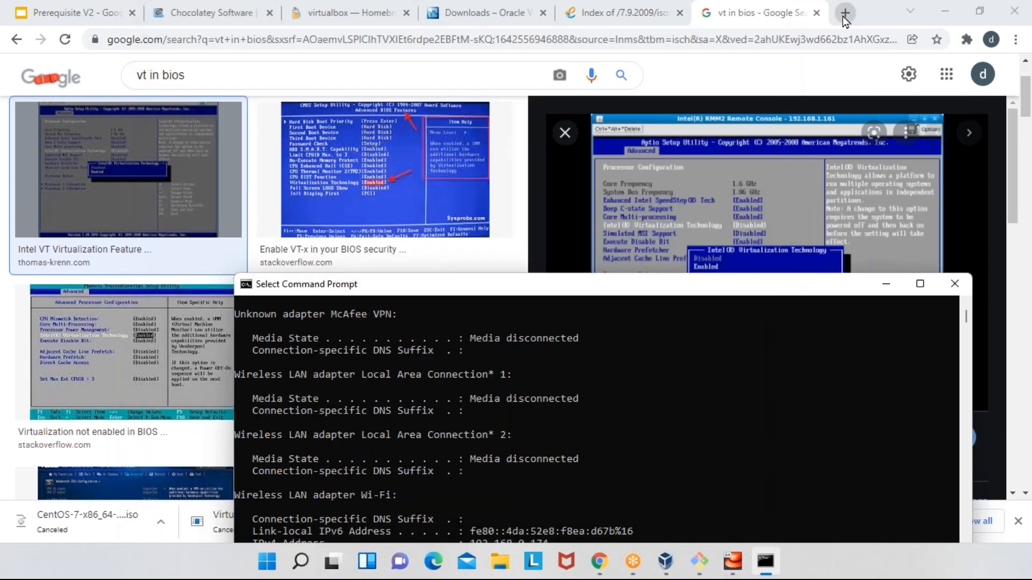
pyautogui.click(845, 19)
pyautogui.click(845, 19)
pyautogui.write('go')
pyautogui.press('Return')
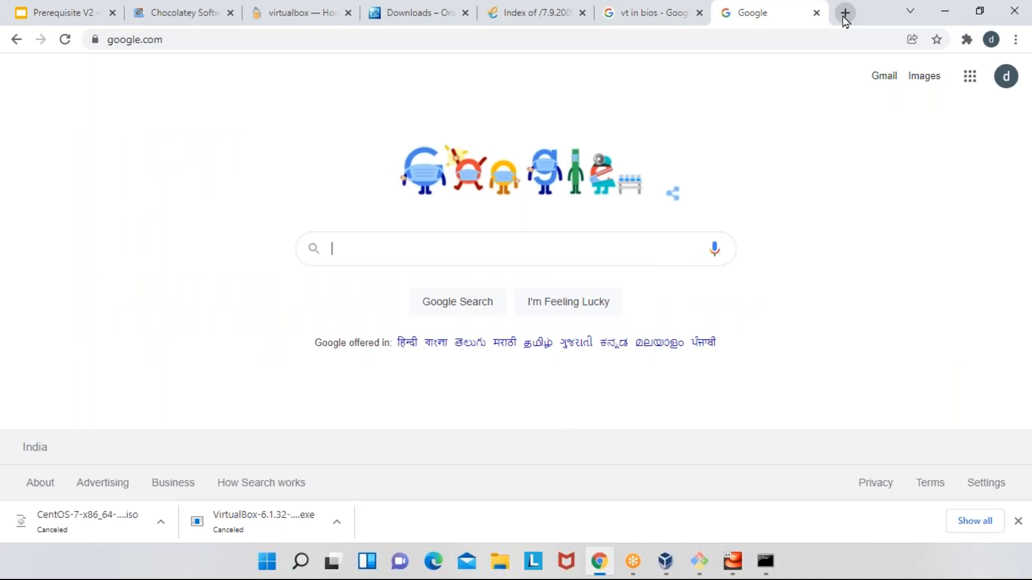
# - Search Google for "download vagrant" and open HashiCorp's Vagrant downloads page at the Windows binaries
pyautogui.write('downl')
pyautogui.press('Down')
pyautogui.press('Return')
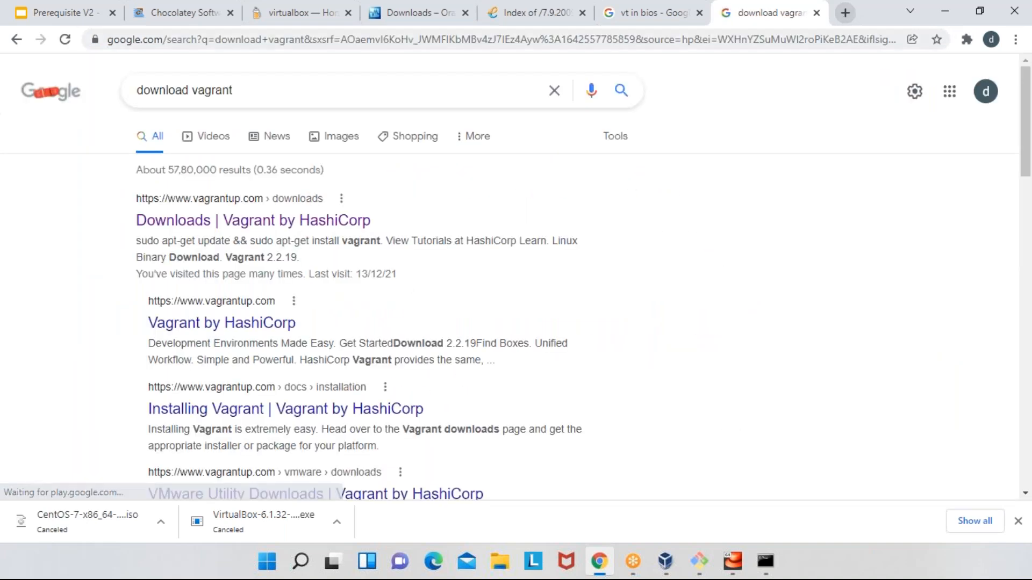
pyautogui.click(304, 226)
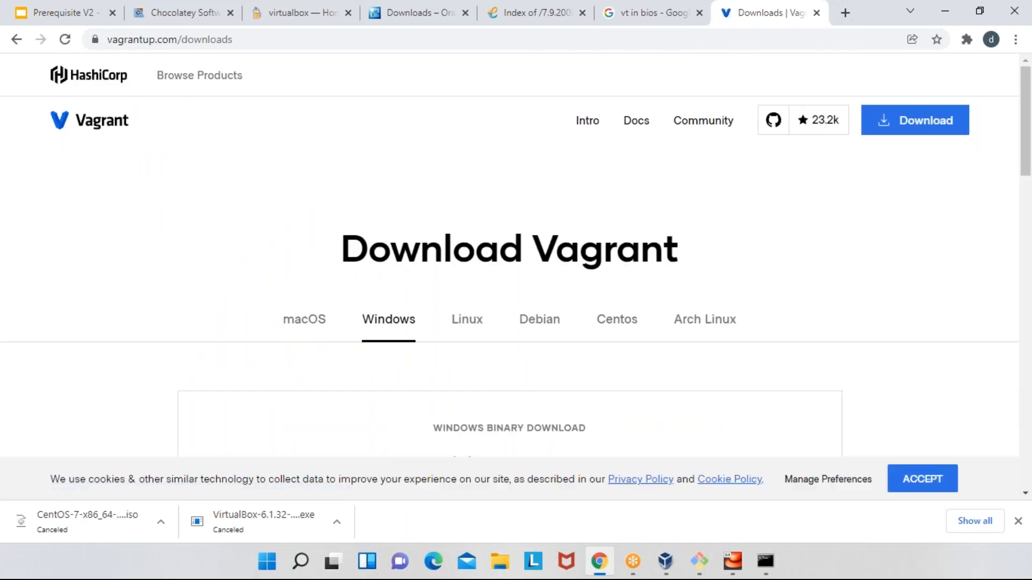
pyautogui.scroll(-3, 516, 258)
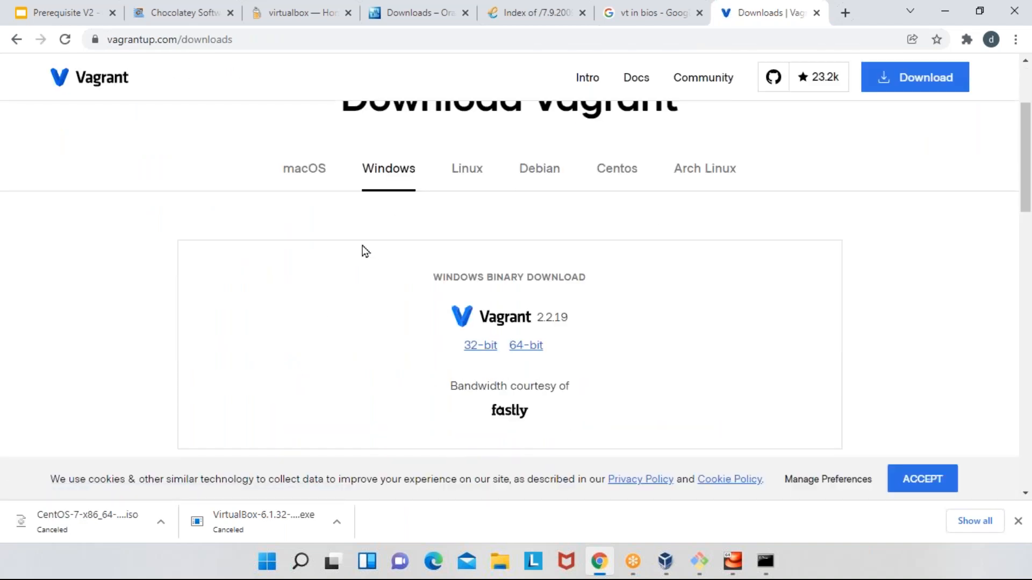
# - Search Homebrew Formulae for vagrant, open the vagrant cask page, and copy its brew install command
pyautogui.click(284, 12)
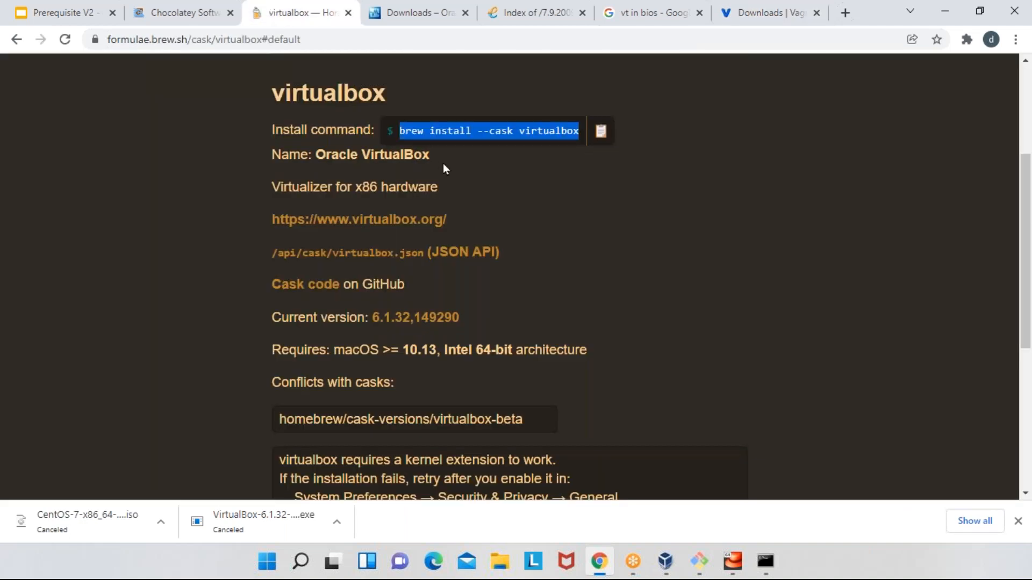
pyautogui.scroll(4, 546, 284)
pyautogui.click(505, 230)
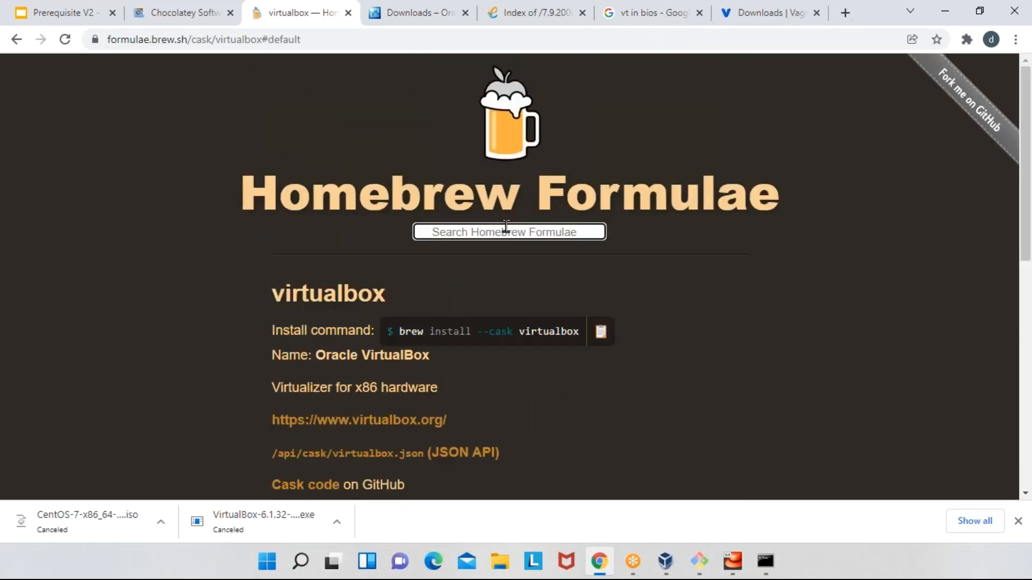
pyautogui.write('vagrant')
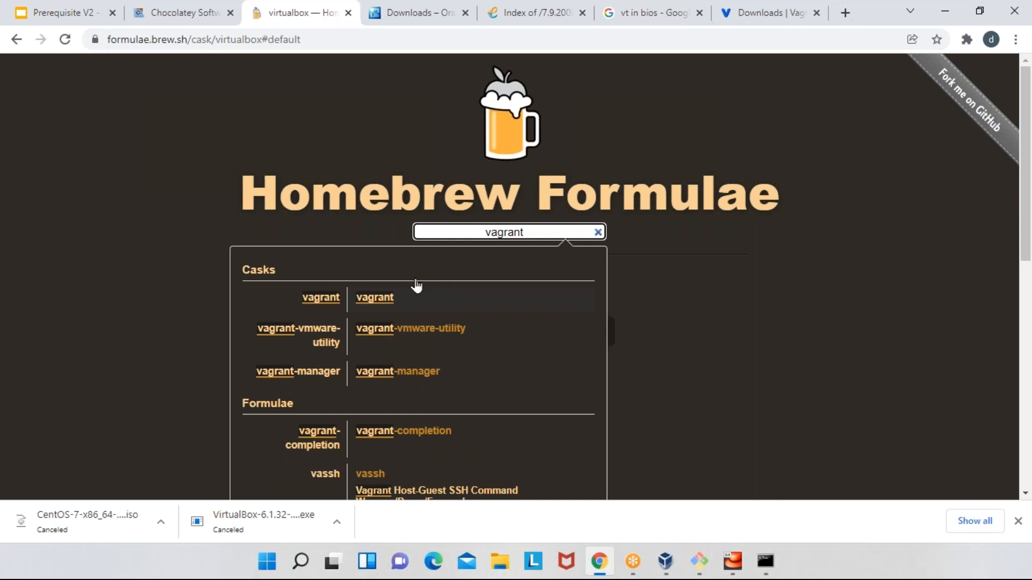
pyautogui.keyDown('ctrl'); pyautogui.click(385, 300); pyautogui.keyUp('ctrl')
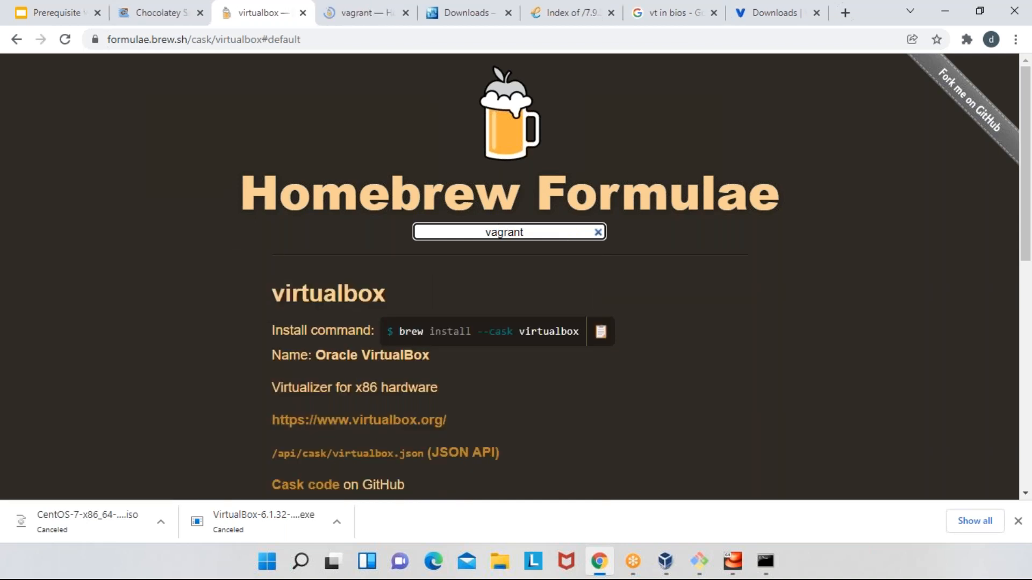
pyautogui.click(371, 12)
pyautogui.click(583, 131)
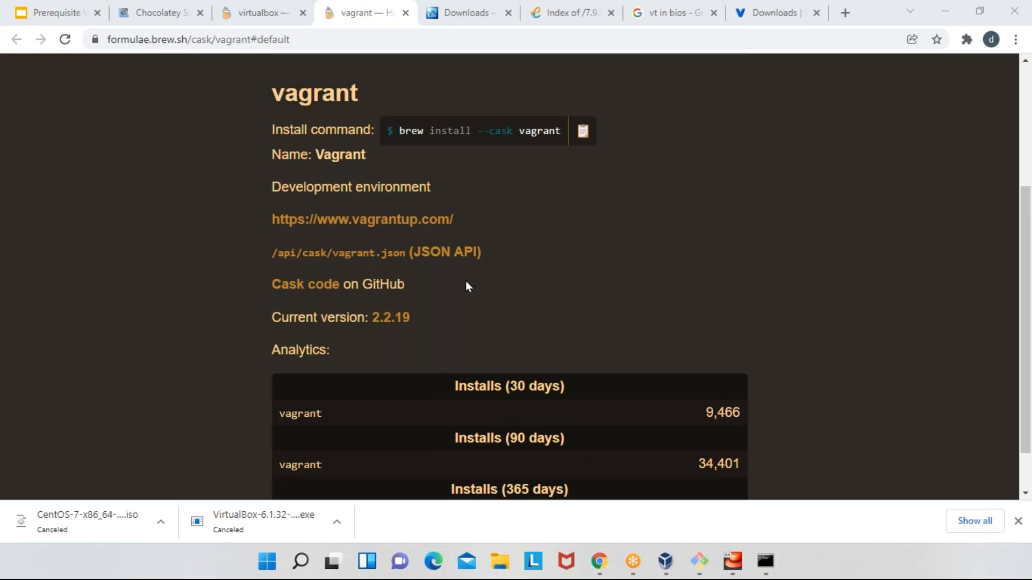
# - Search Homebrew Formulae for vagrant again, open the vagrant-manager cask page, and copy its install command
pyautogui.scroll(-1, 466, 281)
pyautogui.scroll(5, 465, 280)
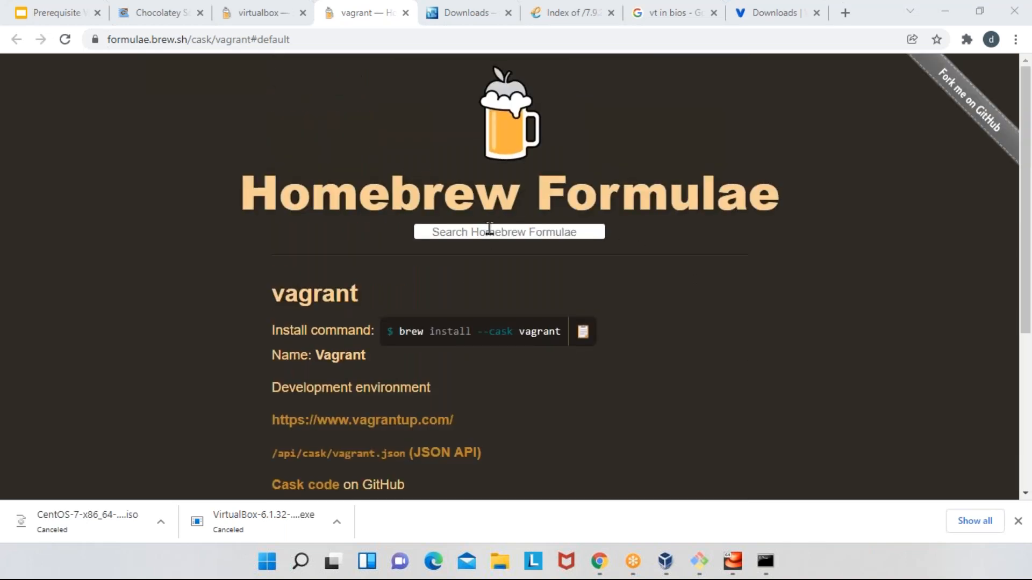
pyautogui.click(489, 231)
pyautogui.write('vagrant')
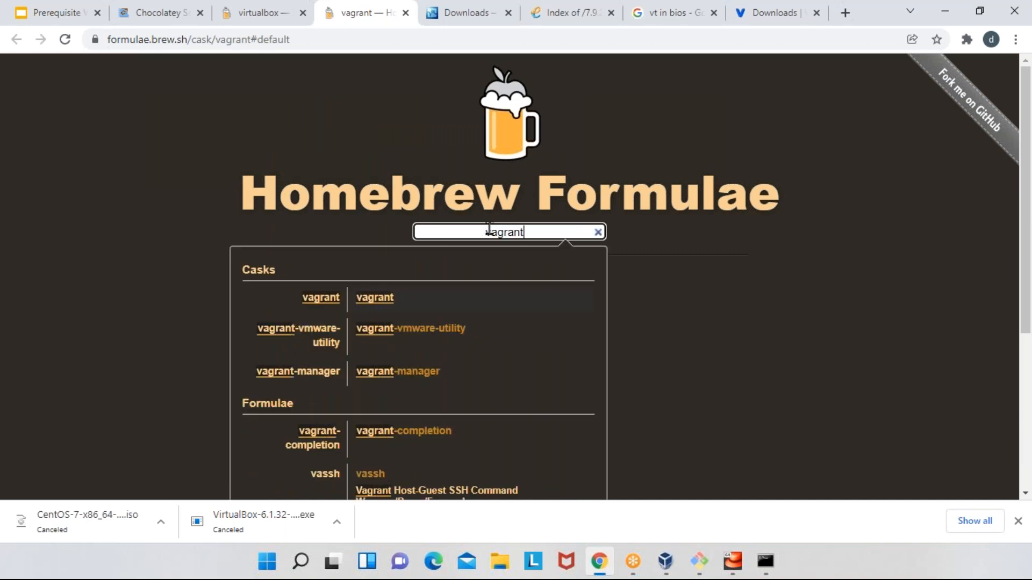
pyautogui.press('Return')
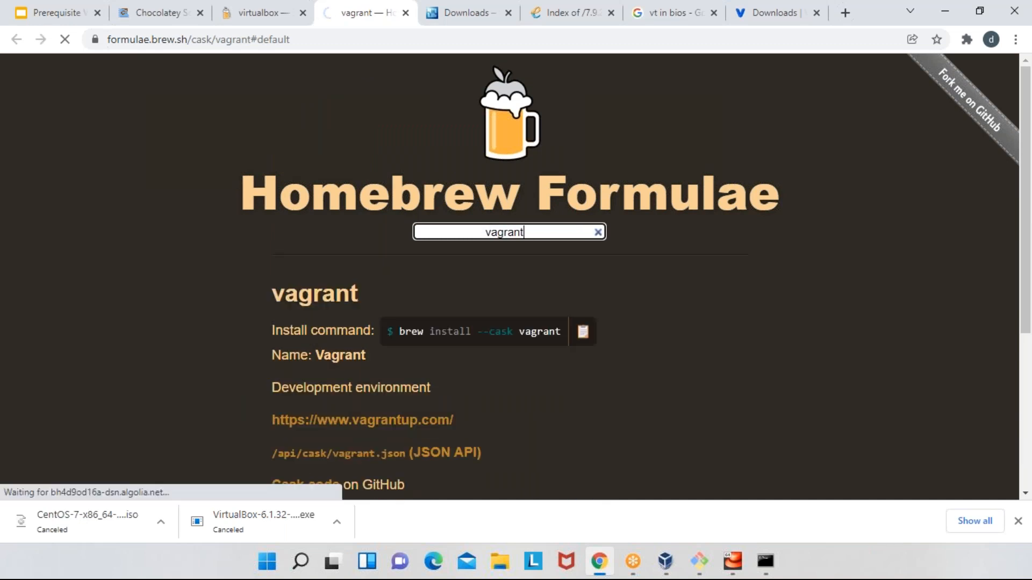
pyautogui.click(631, 131)
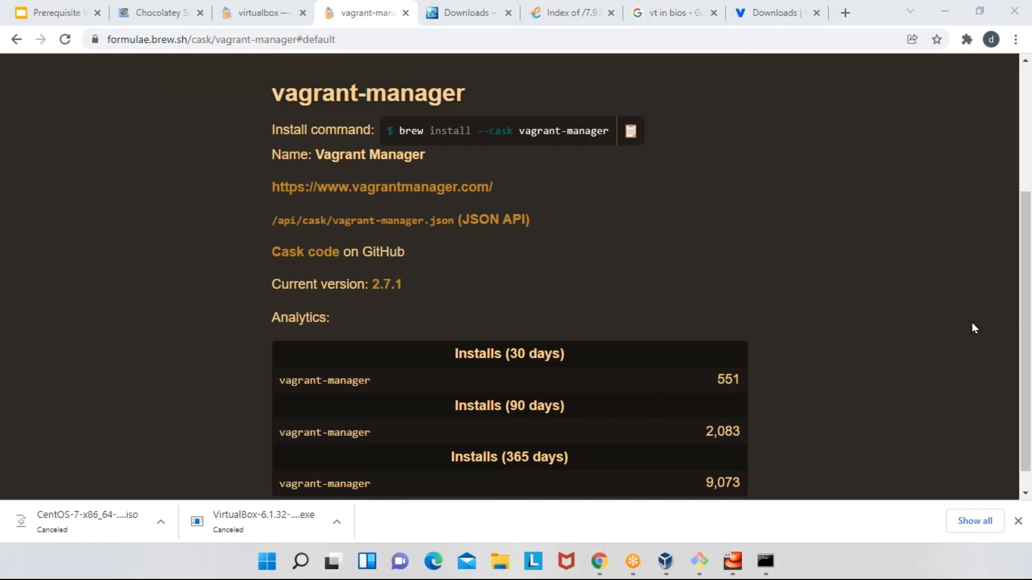
pyautogui.scroll(4, 575, 282)
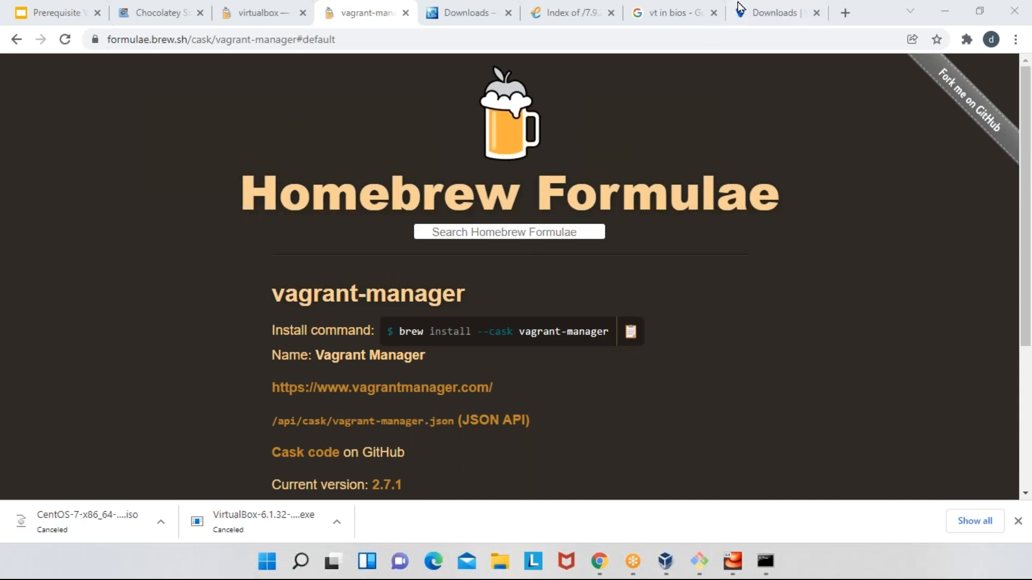
# - Start downloading the 64-bit Windows installer of Vagrant 2.2.19 from the Vagrant downloads page, and cancel the download
pyautogui.click(763, 13)
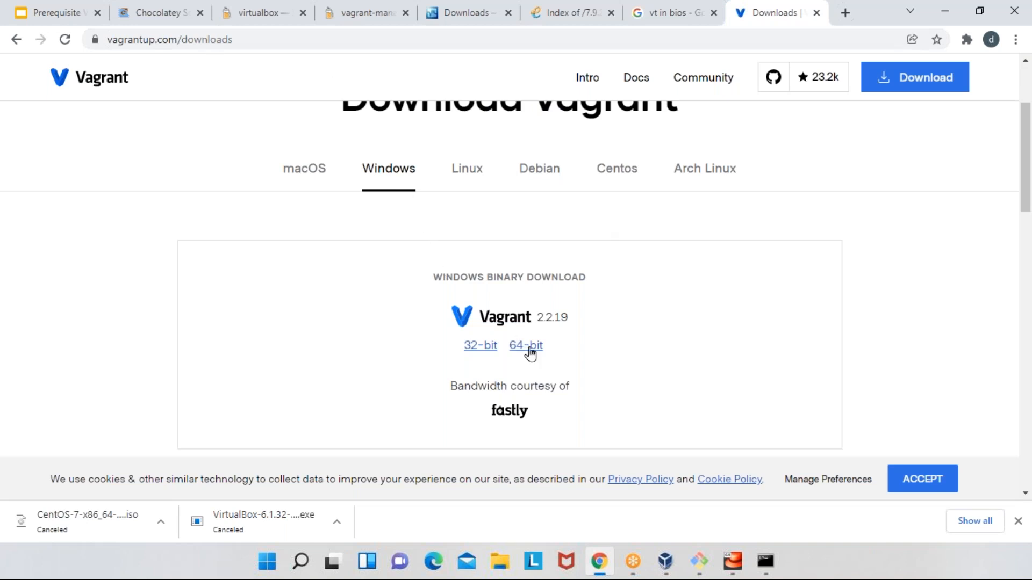
pyautogui.click(530, 349)
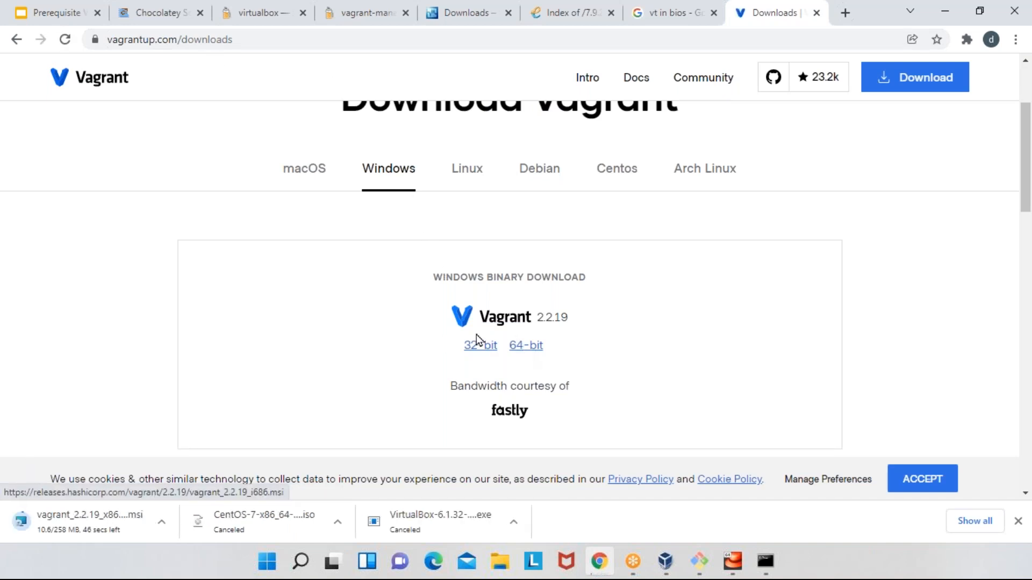
pyautogui.click(161, 522)
pyautogui.click(173, 495)
# - Copy the link address of the 64-bit Vagrant 2.2.19 Windows installer and dismiss the list of downloads
pyautogui.rightClick(533, 348)
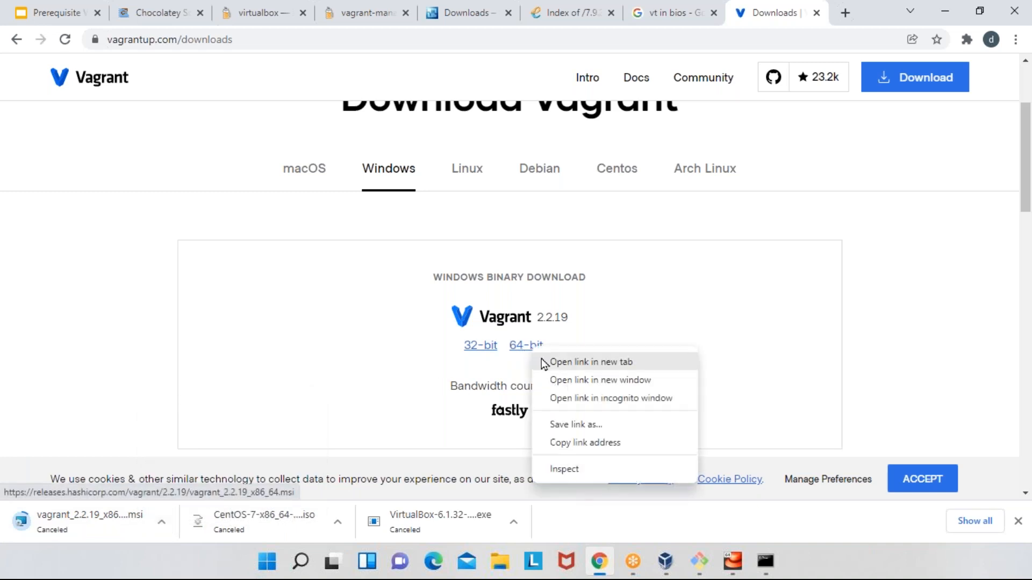
pyautogui.click(574, 430)
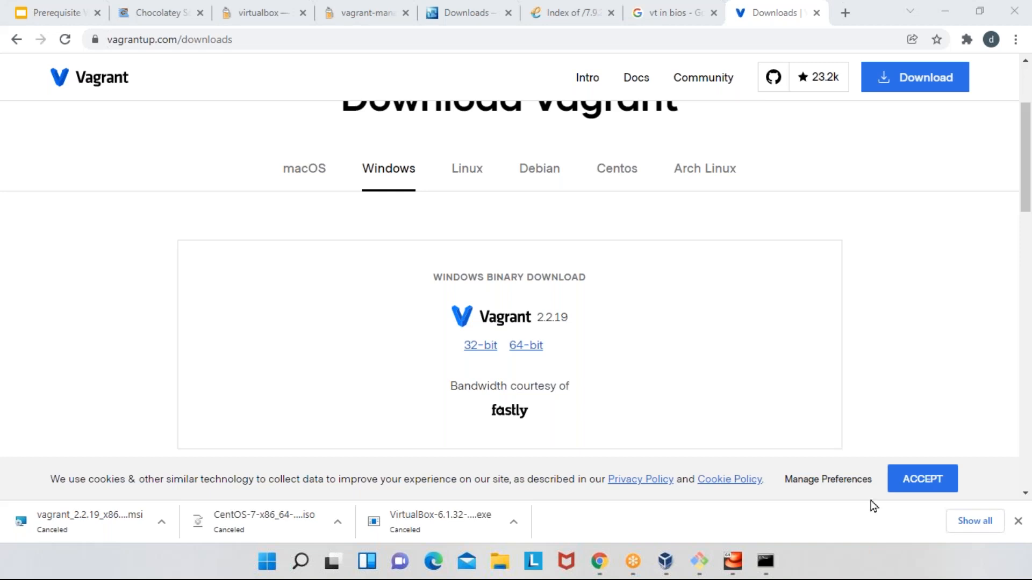
pyautogui.click(1019, 522)
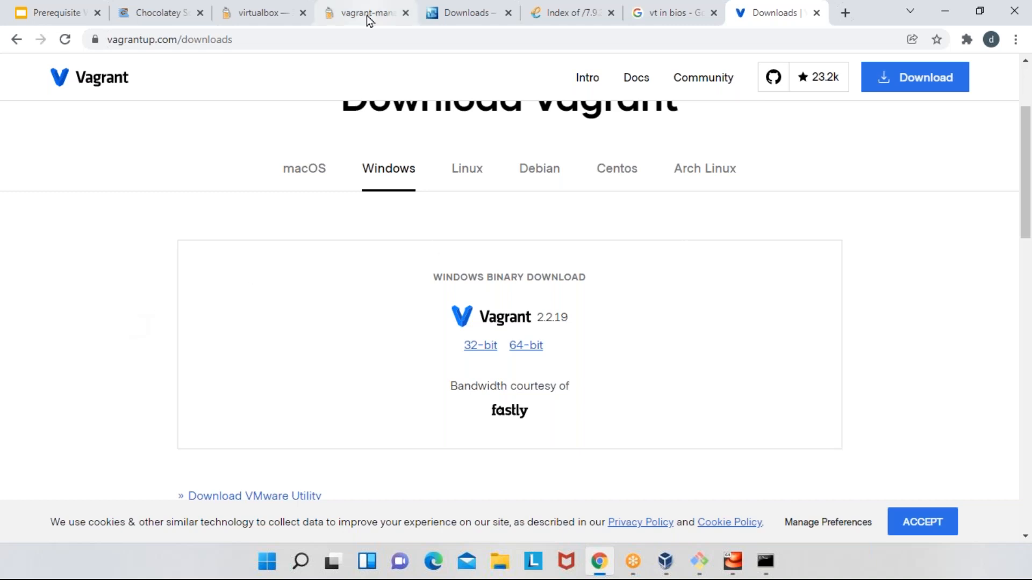
# - Search Google for "download git bash" in a new tab and open the Git downloads page for Windows
pyautogui.click(844, 13)
pyautogui.write('g')
pyautogui.press('Return')
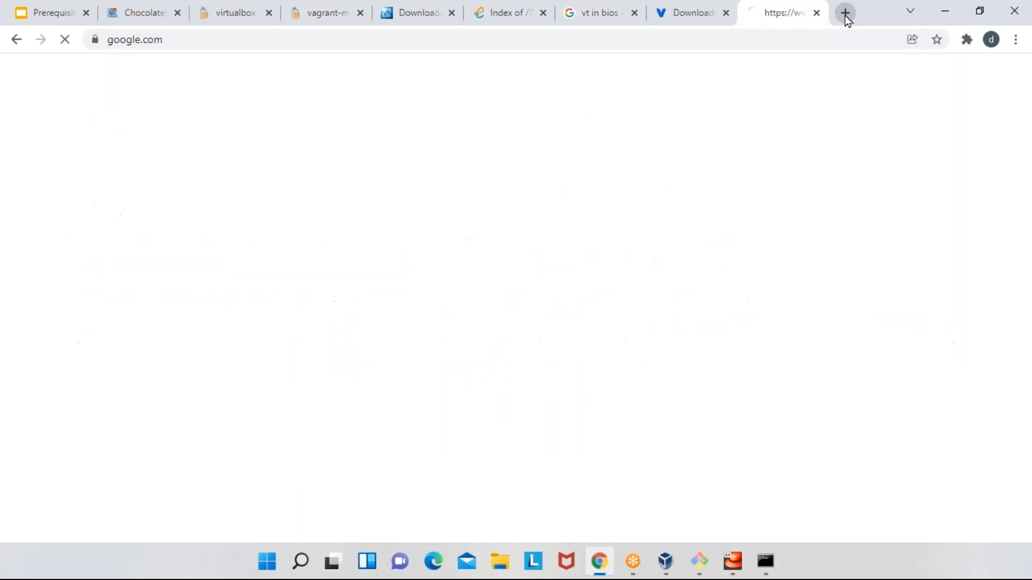
pyautogui.write('d')
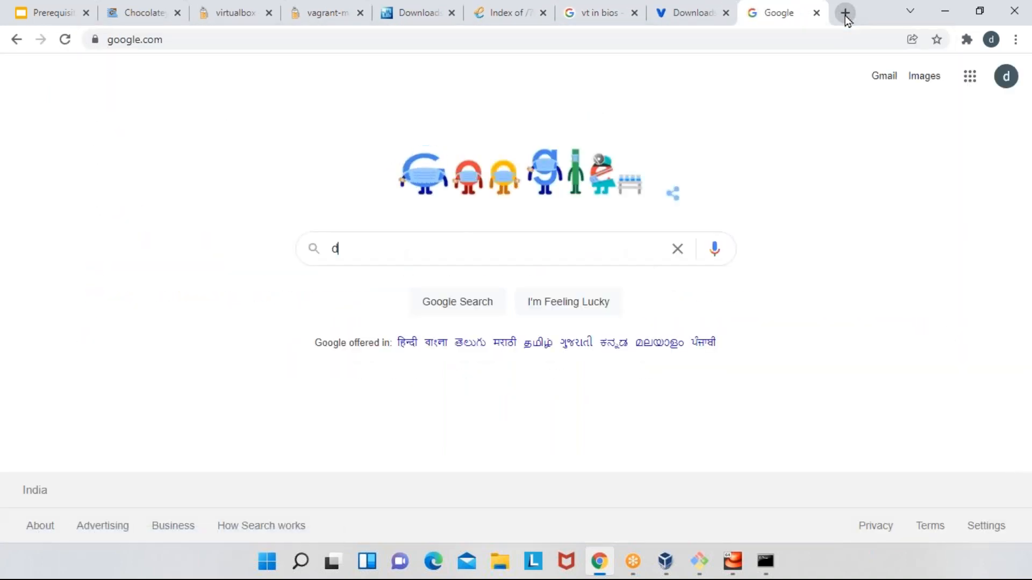
pyautogui.write('ownload git bash')
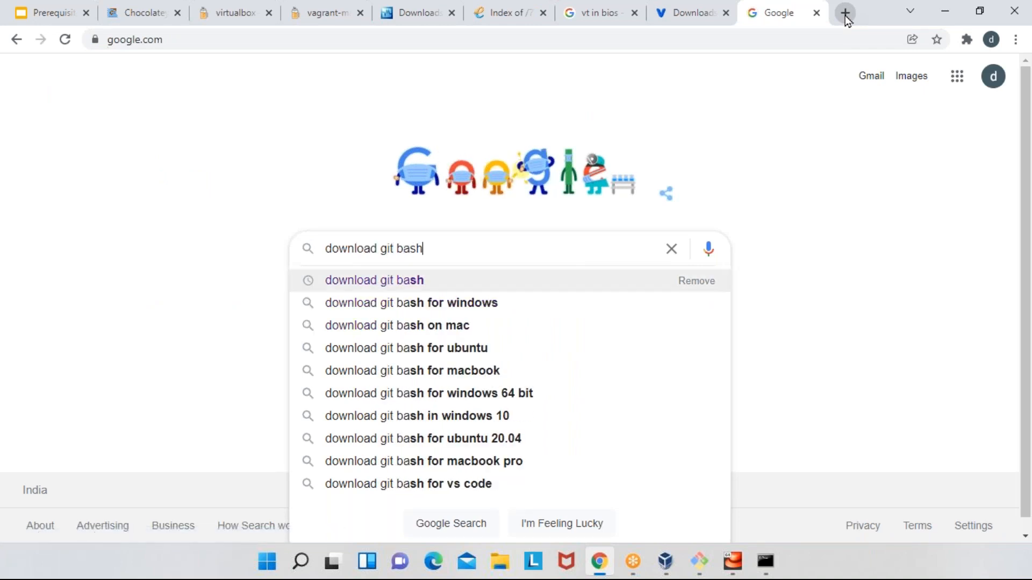
pyautogui.press('Return')
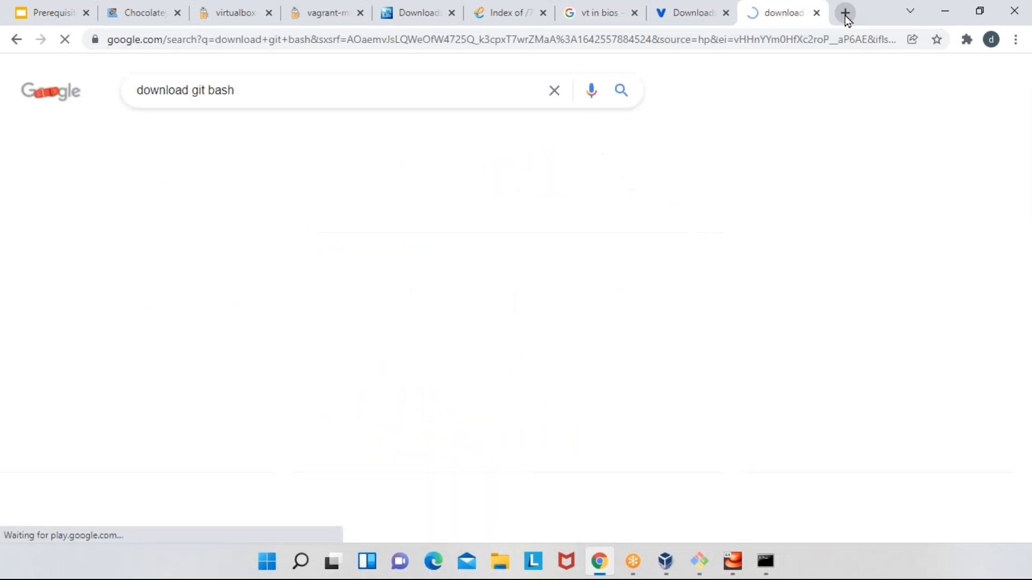
pyautogui.click(237, 221)
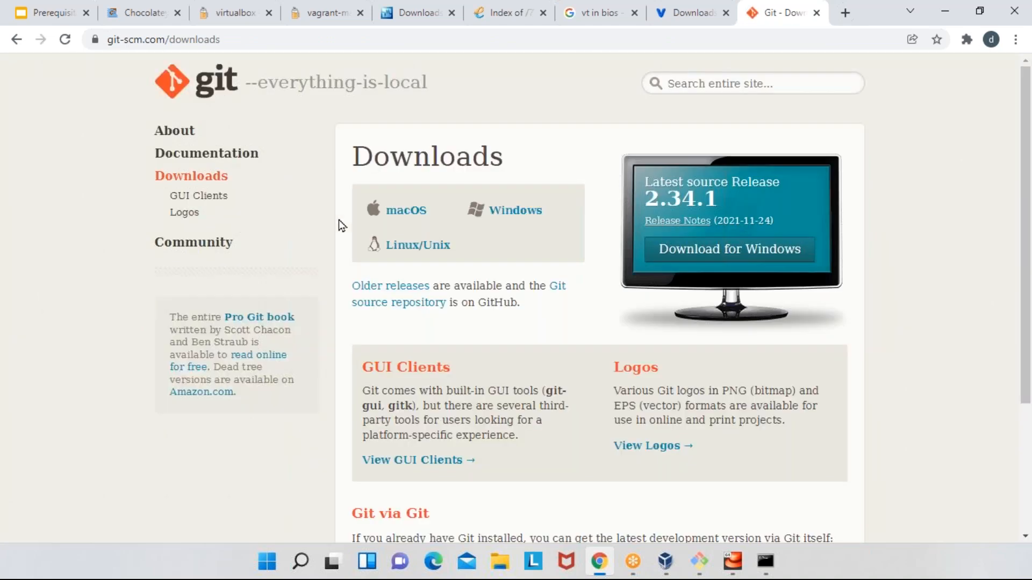
pyautogui.click(529, 213)
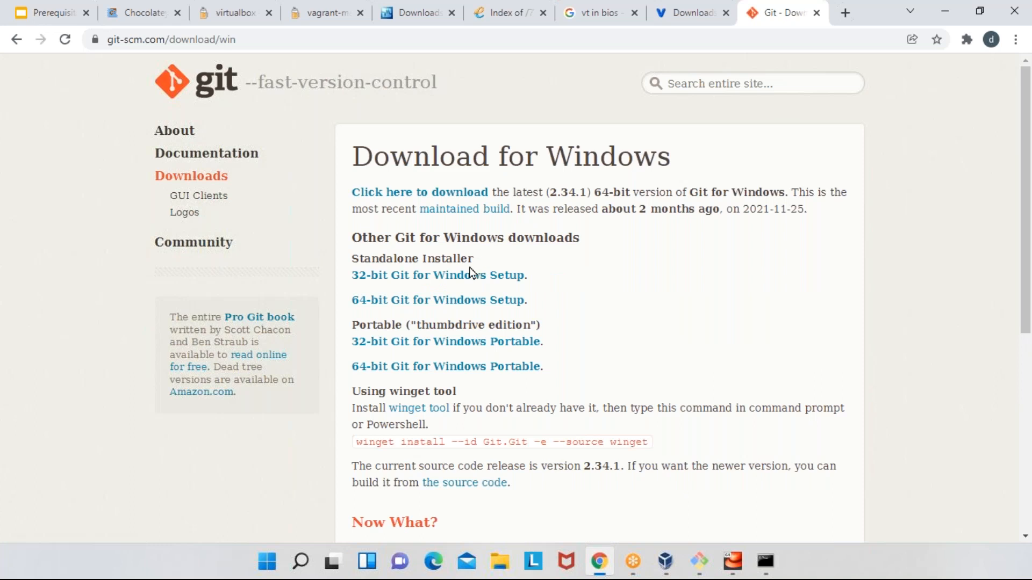
# - Start downloading the 64-bit Git for Windows Setup and cancel the download
pyautogui.click(460, 304)
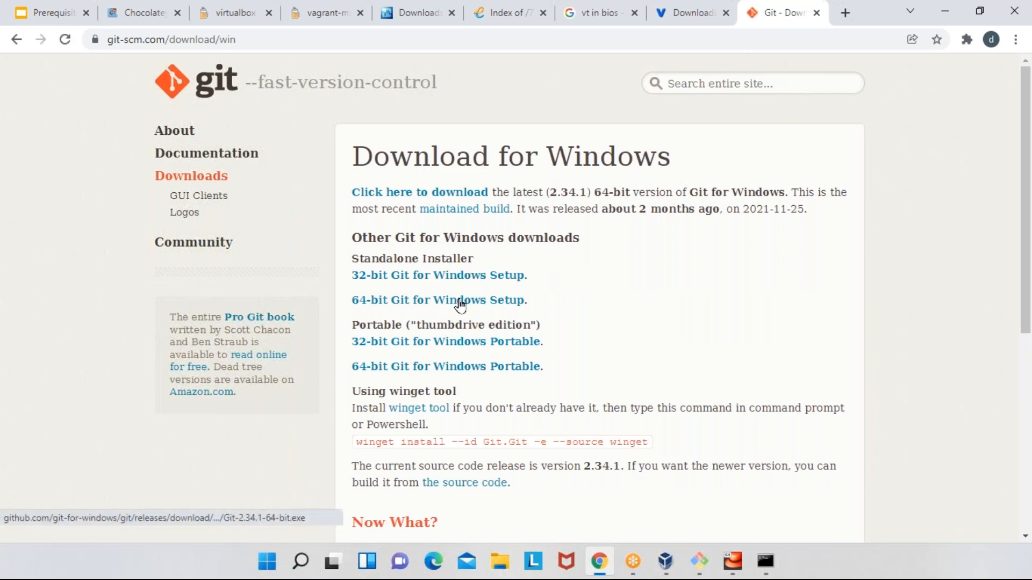
pyautogui.click(161, 522)
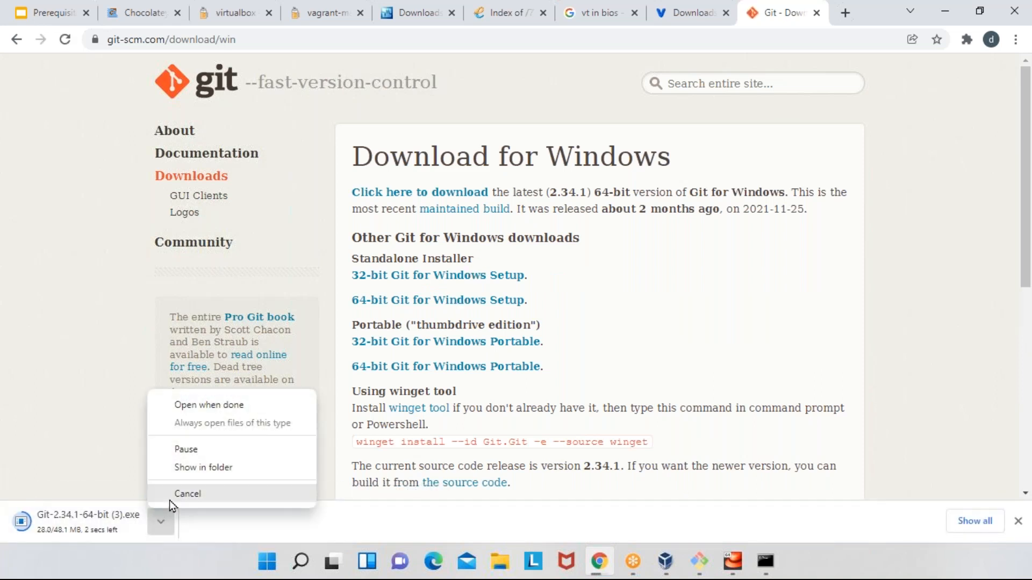
pyautogui.click(169, 497)
# - Copy the link address of the 64-bit Git for Windows Setup
pyautogui.rightClick(447, 308)
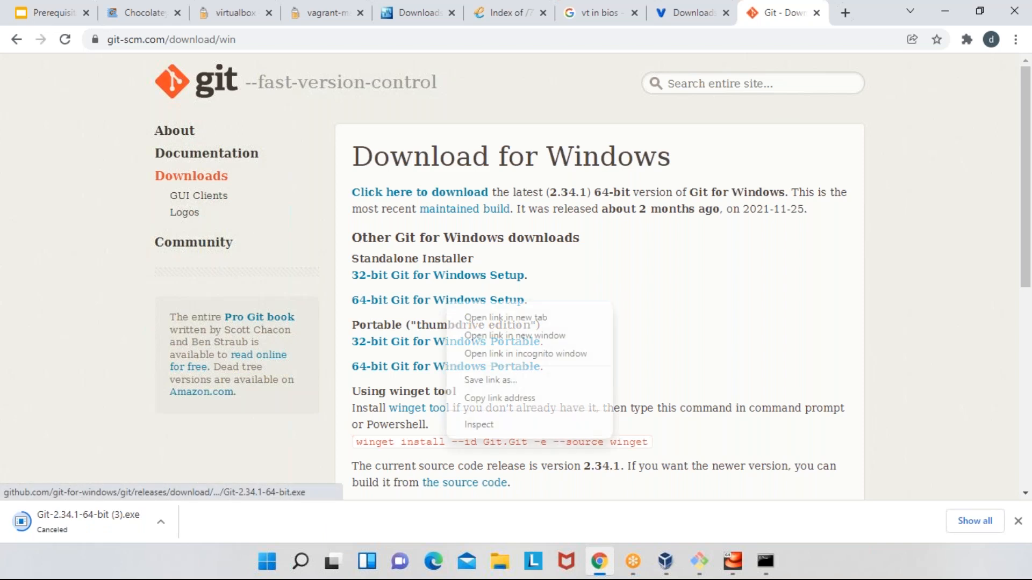
pyautogui.click(504, 397)
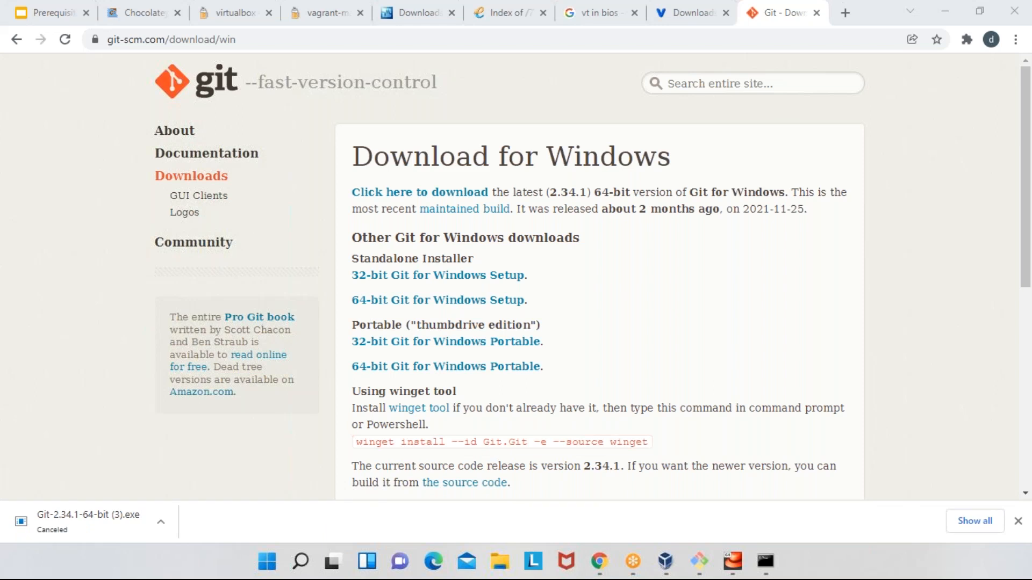
# - Search Windows for "git bash" and launch Git Bash
pyautogui.click(268, 562)
pyautogui.write('git')
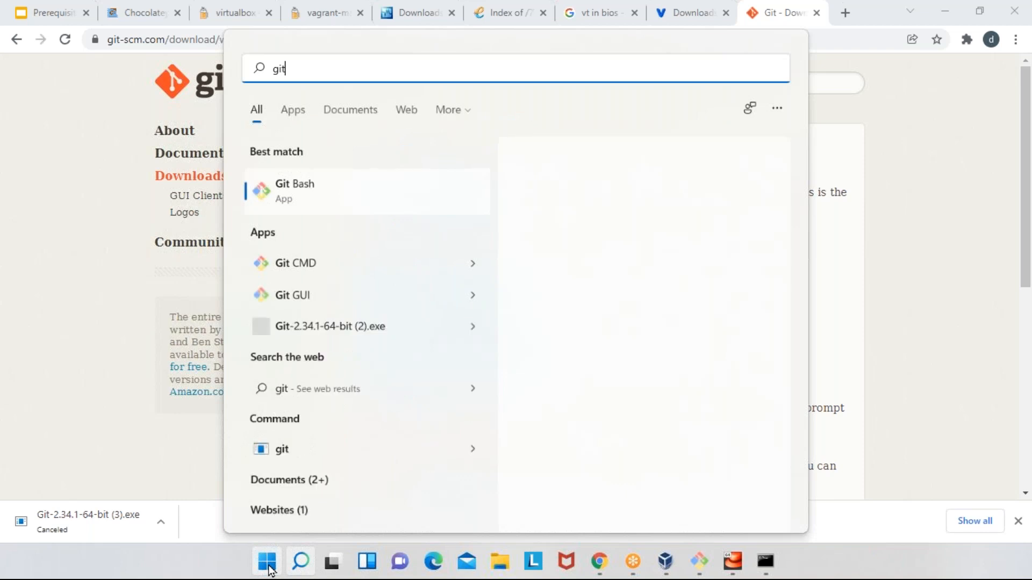
pyautogui.write(' bash')
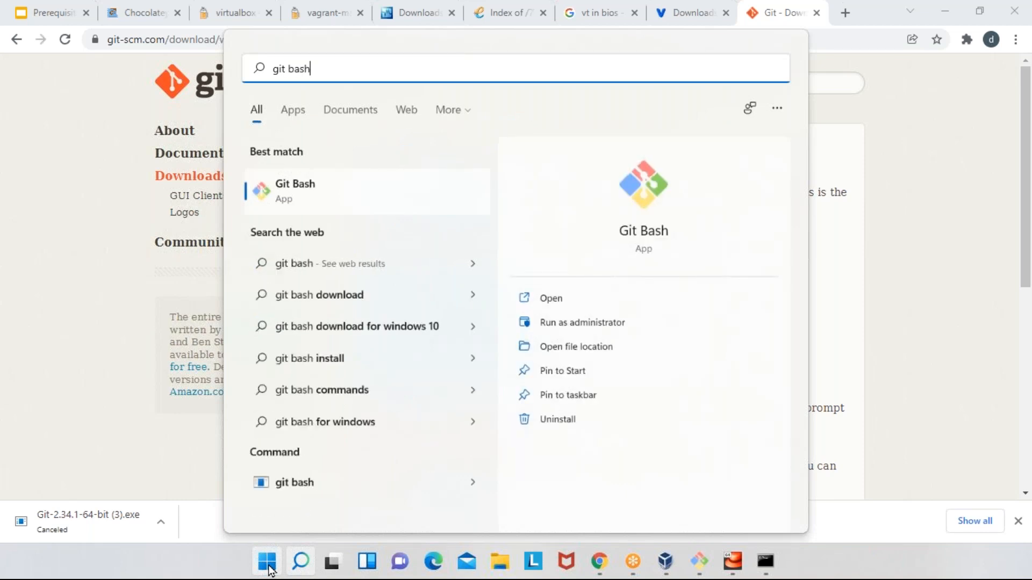
pyautogui.press('Return')
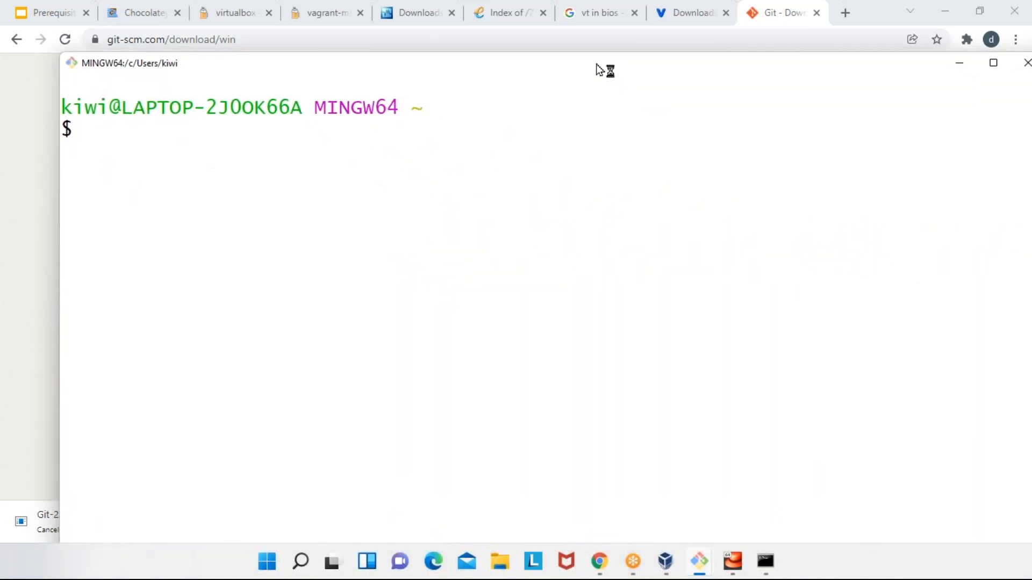
pyautogui.rightClick(572, 33)
pyautogui.click(598, 144)
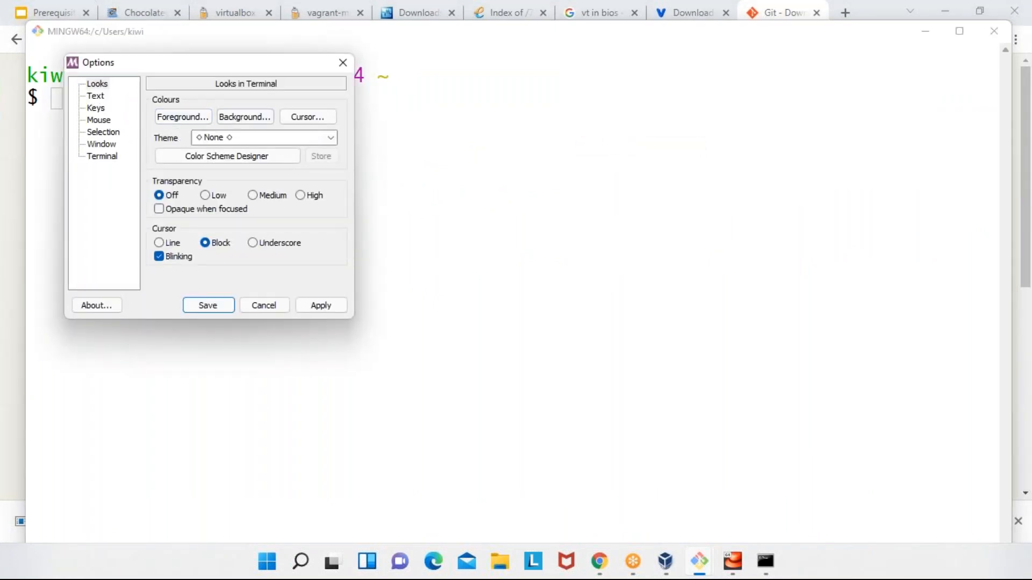
pyautogui.click(265, 305)
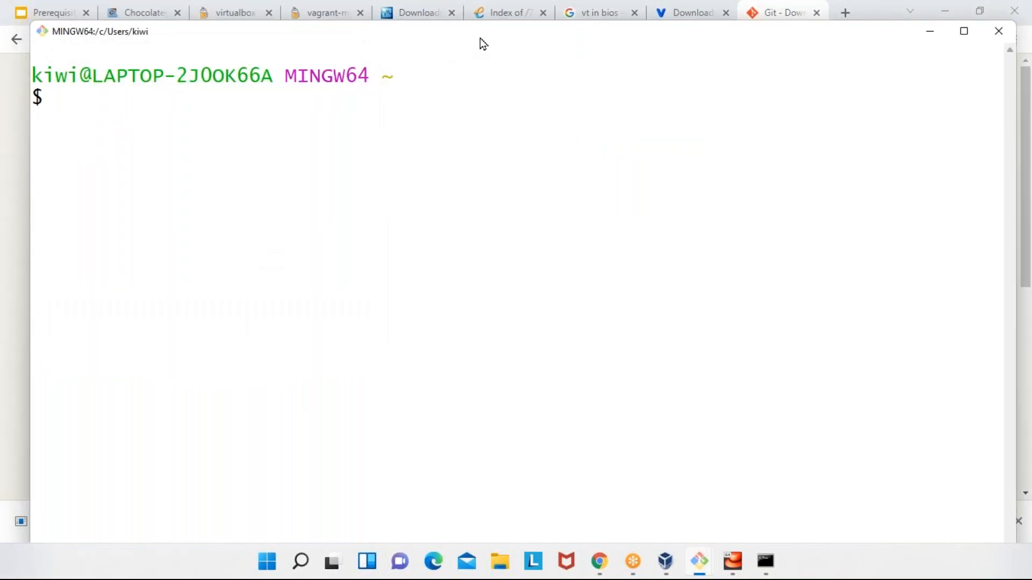
# - Reposition the Git Bash window, list the home directory's contents with ls, and clear the screen
pyautogui.moveTo(479, 38); pyautogui.dragTo(532, 37)
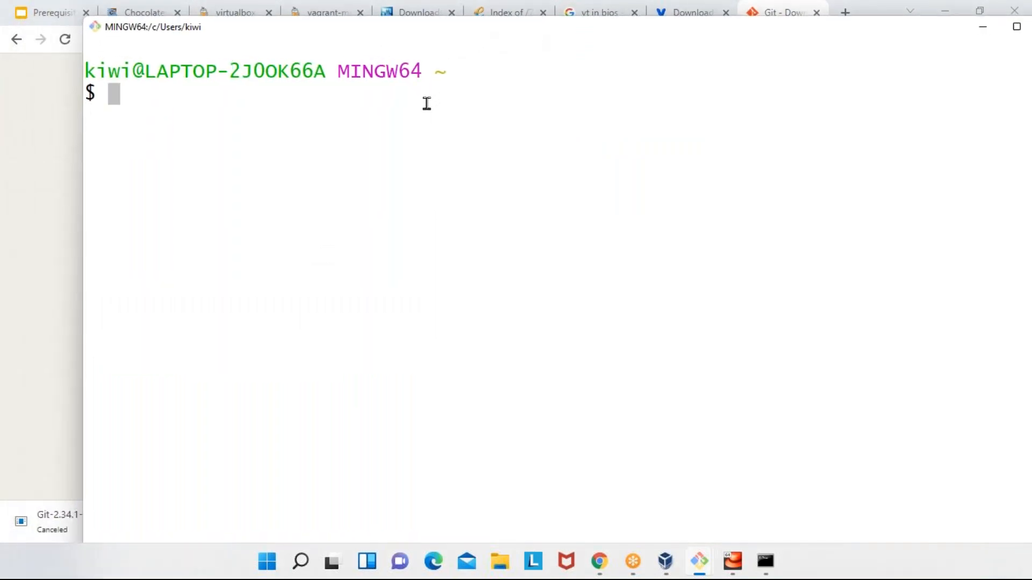
pyautogui.write('ls')
pyautogui.press('Return')
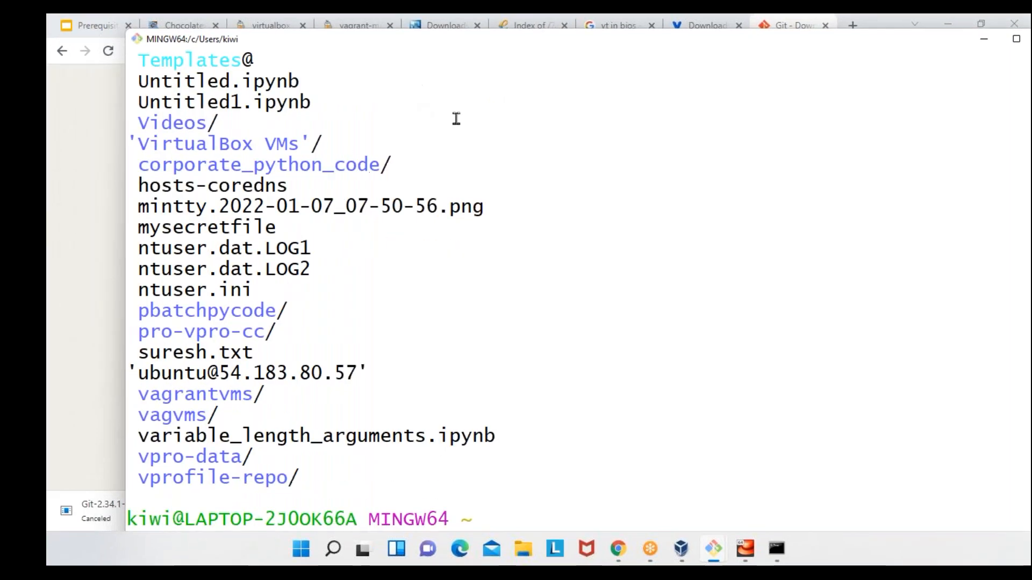
pyautogui.write('clear')
pyautogui.press('Return')
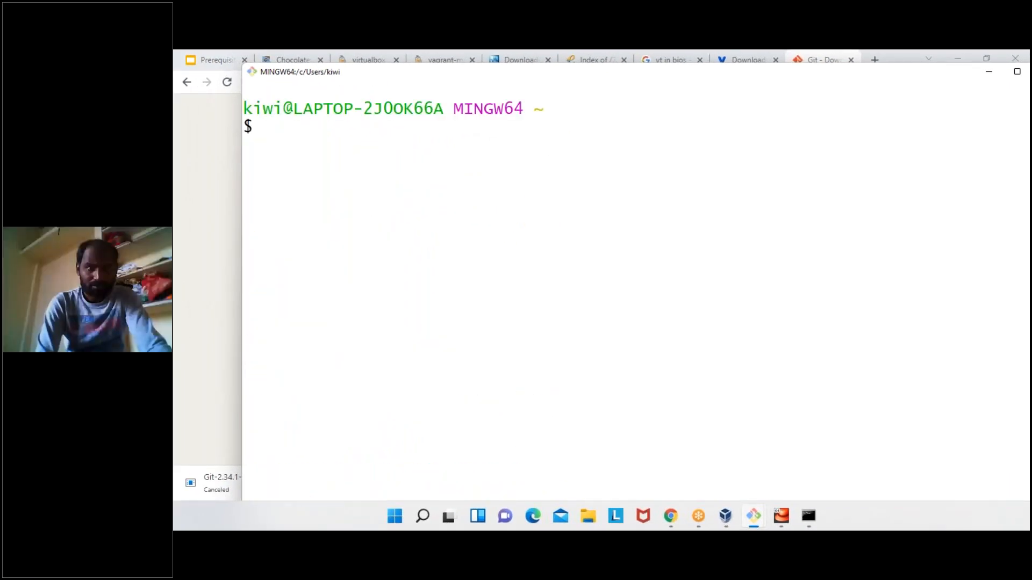
# - Maximize the Git Bash window and print the current working directory with pwd
pyautogui.doubleClick(783, 76)
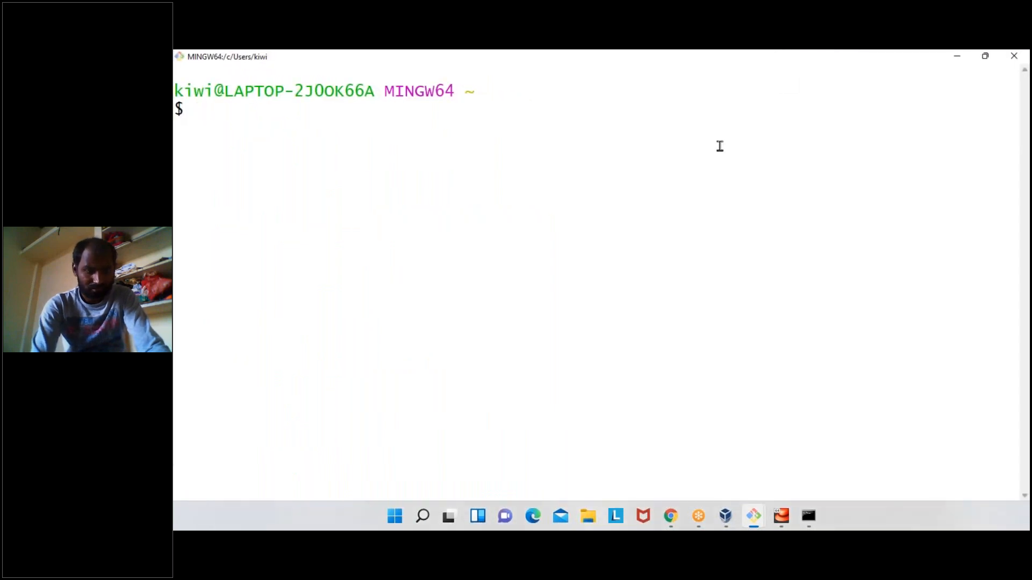
pyautogui.write('pwd')
pyautogui.press('Return')
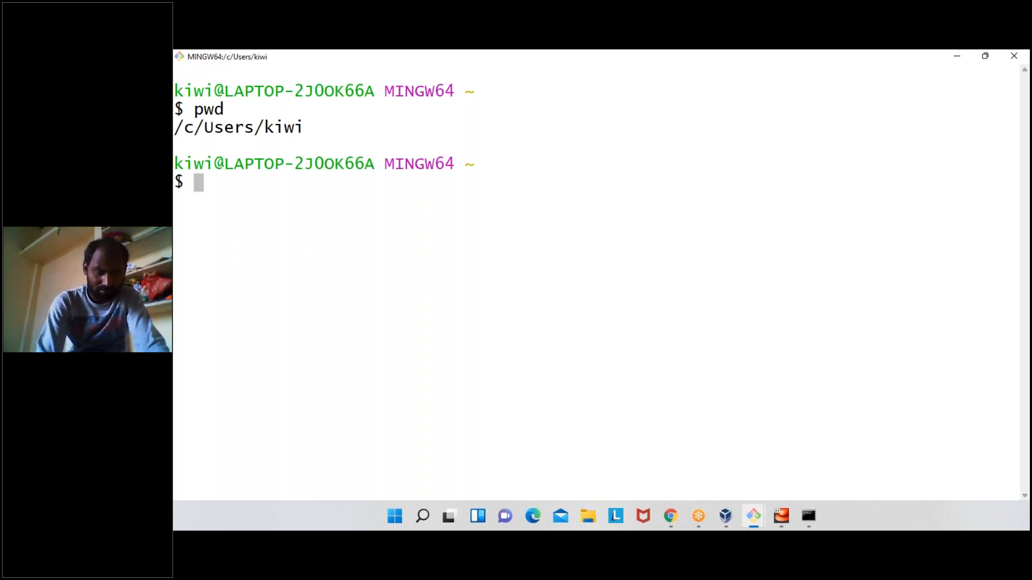
# - Write the comment "# Git Bash, # Vagrant, #Virtualbox" at the prompt and abandon the line without running it
pyautogui.write('# ')
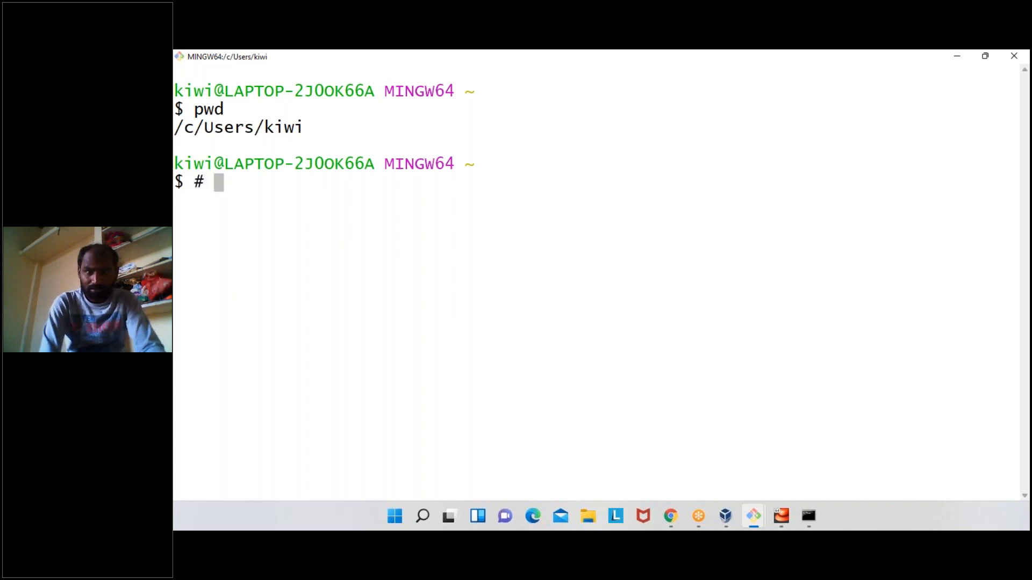
pyautogui.write('Git Ba')
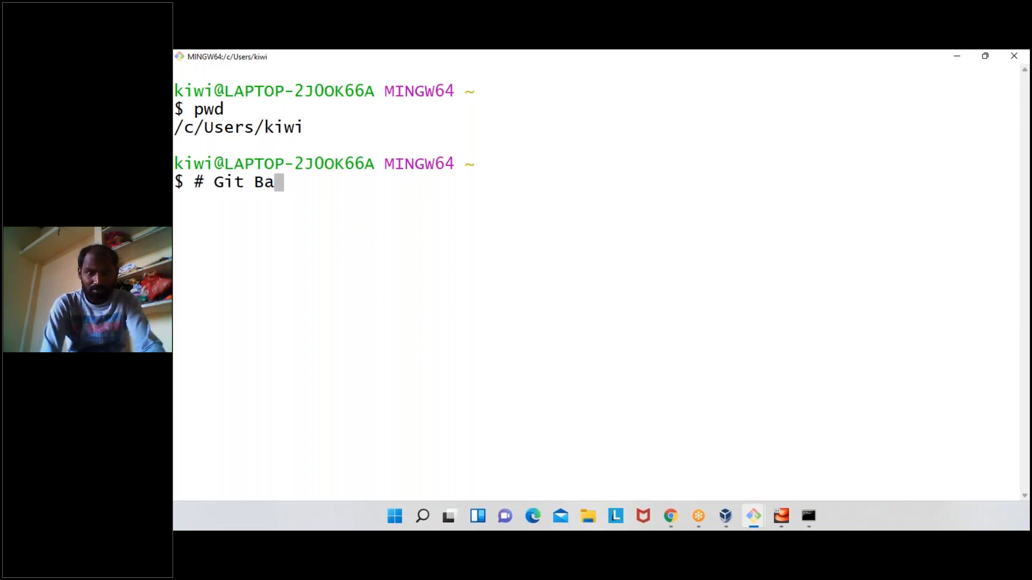
pyautogui.write('sh, ')
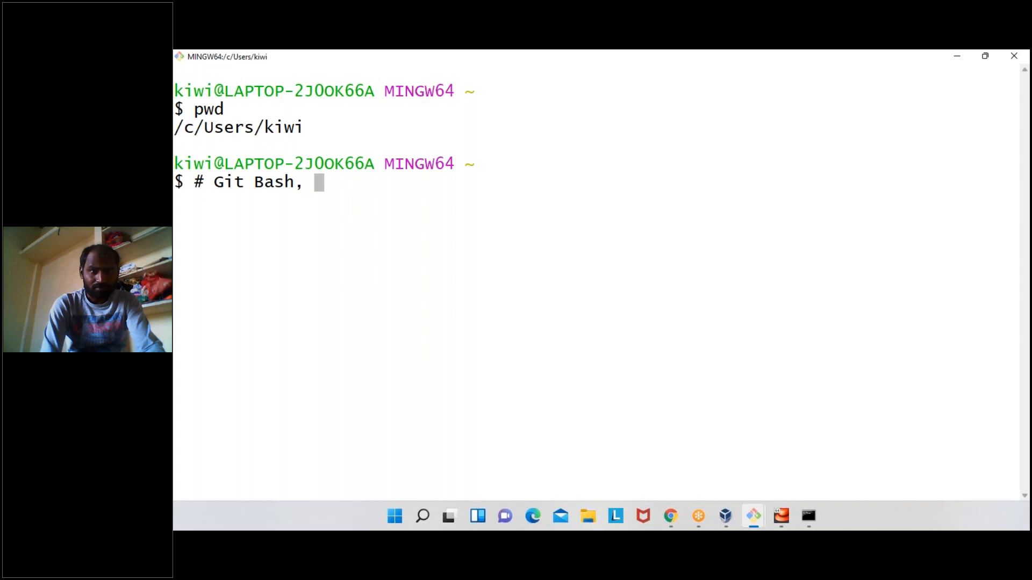
pyautogui.write('# Vagr')
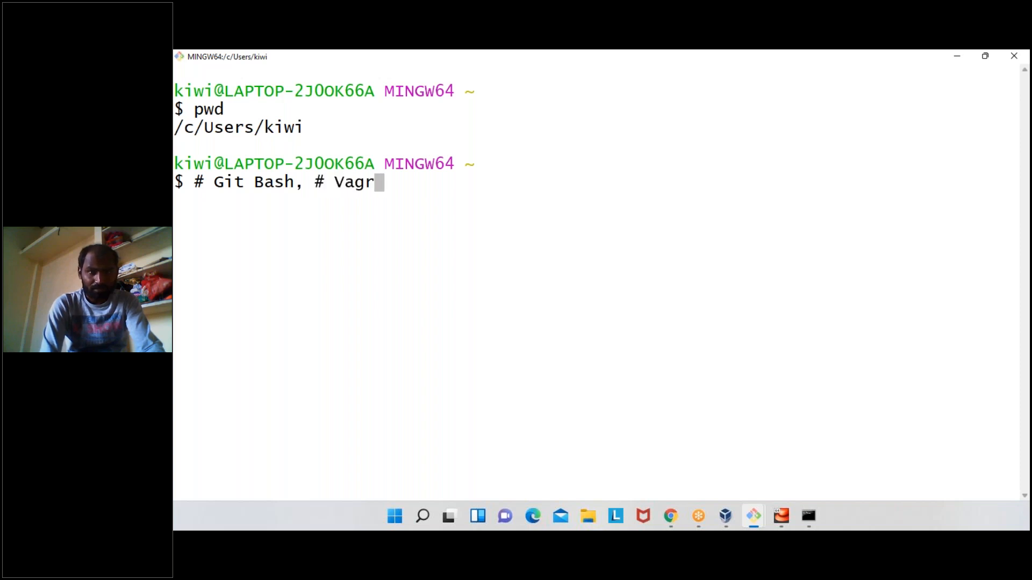
pyautogui.write('ant, ')
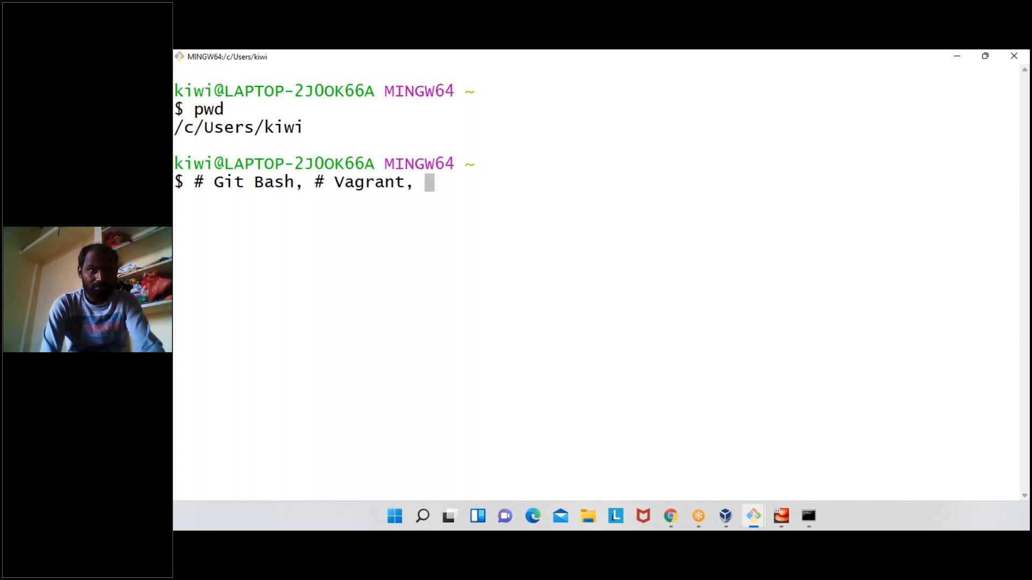
pyautogui.write('#Virtua')
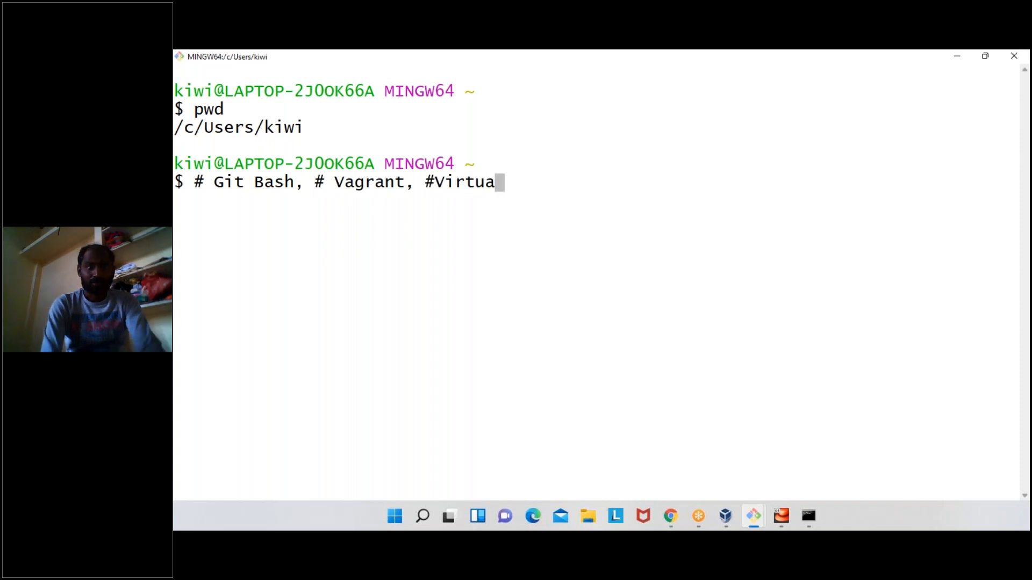
pyautogui.write('lbox')
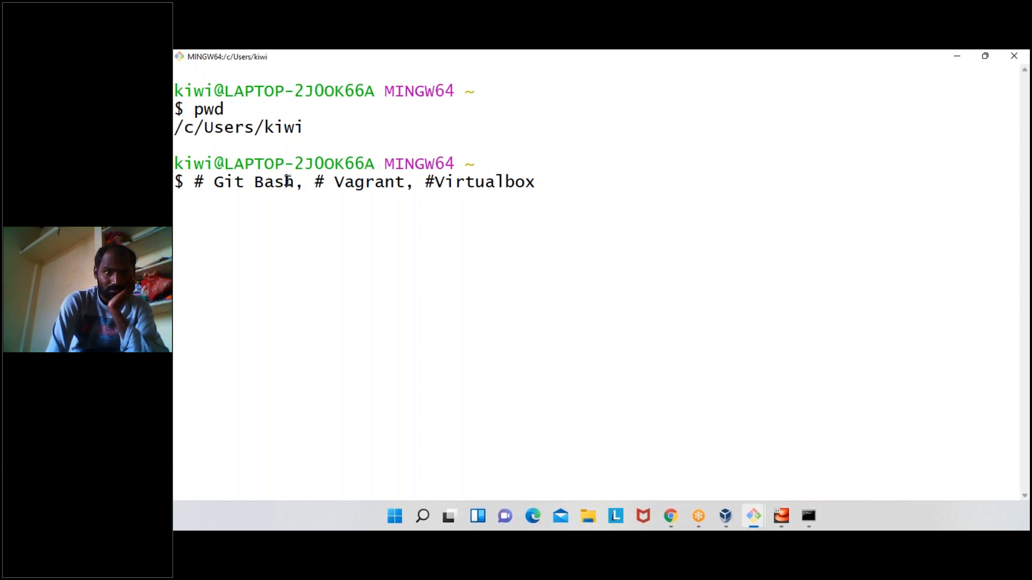
pyautogui.moveTo(294, 182); pyautogui.dragTo(206, 178)
pyautogui.click(545, 180)
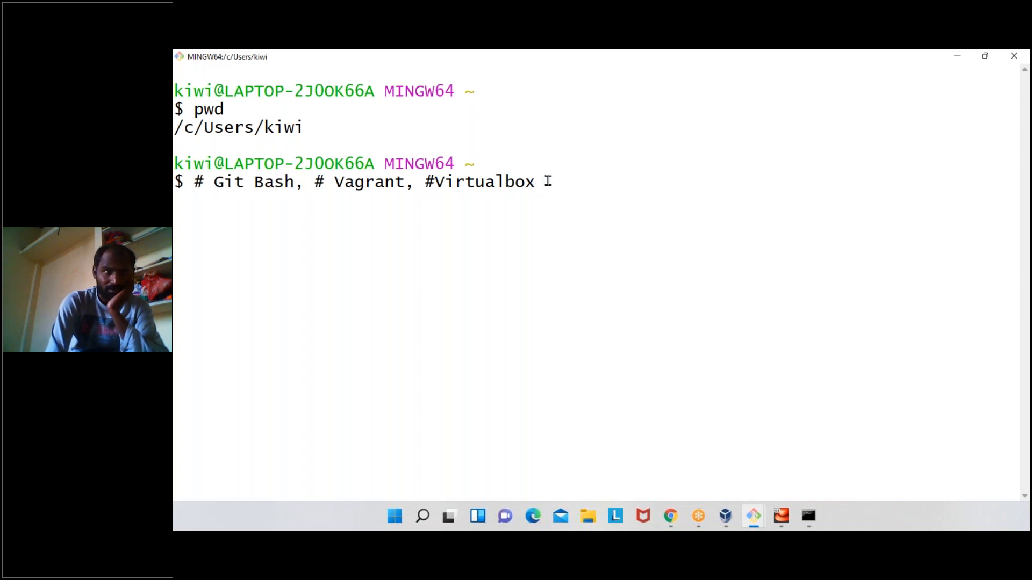
pyautogui.hotkey('ctrl', 'c')
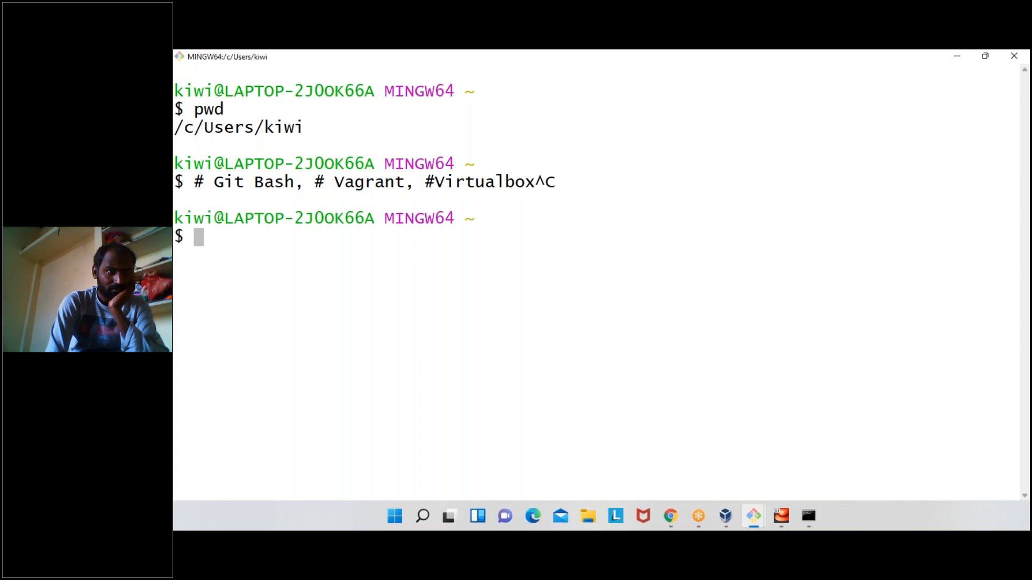
# - Clear the terminal with the clear command and enter two empty lines at the prompt
pyautogui.write('clear')
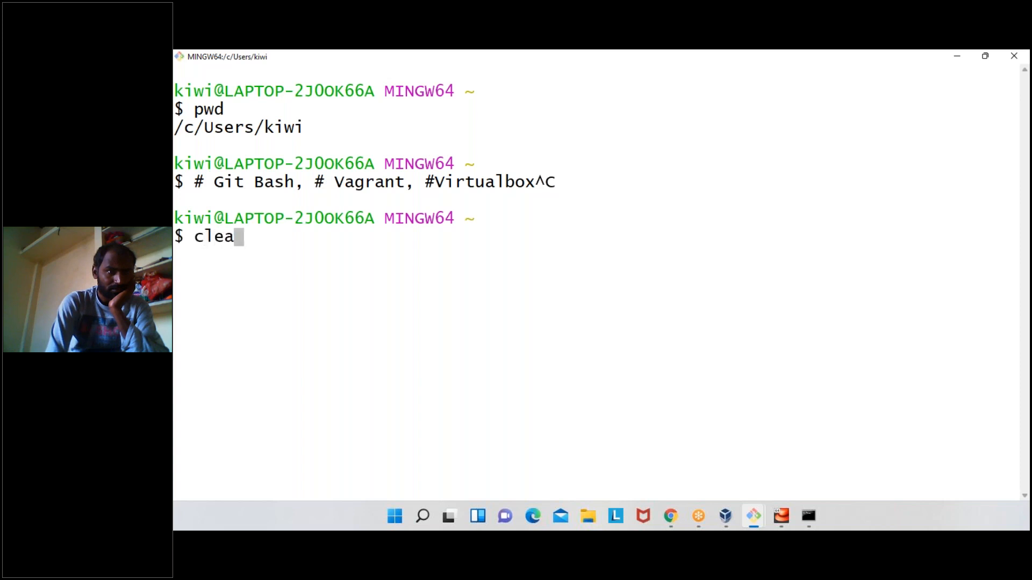
pyautogui.press('Return')
pyautogui.press('Return')
pyautogui.press('Return')
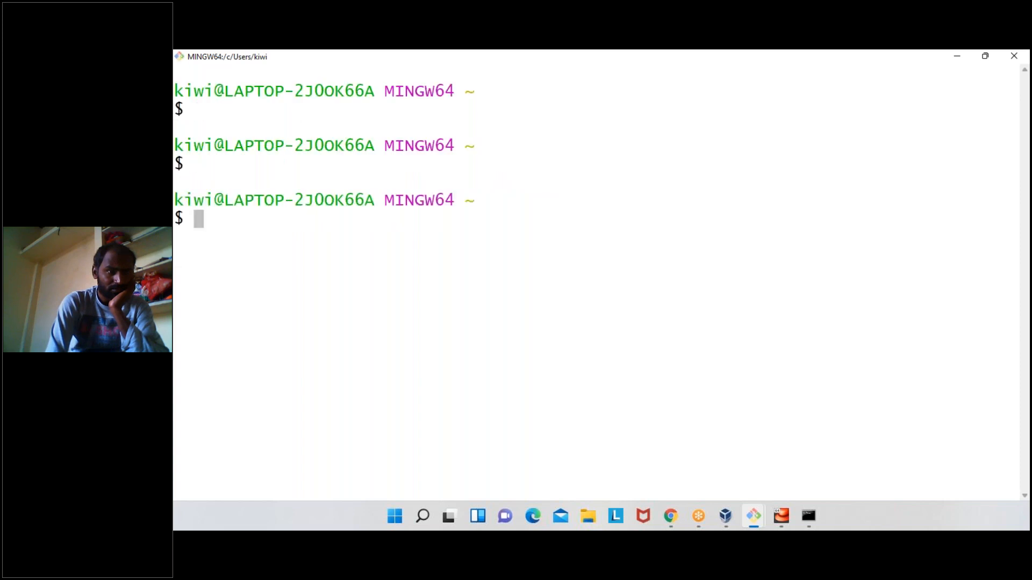
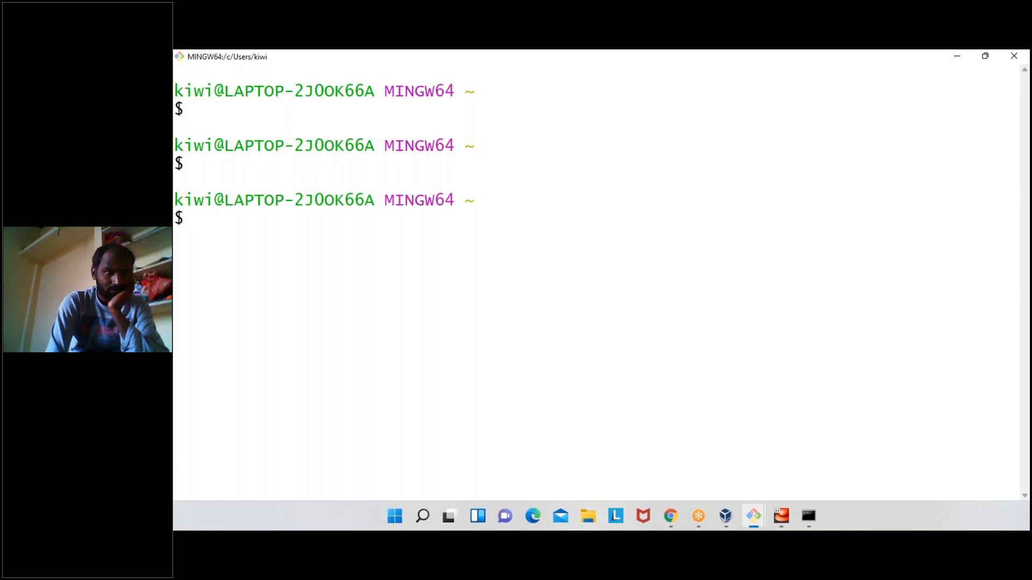
# - Create the directory /d/classes/7ambatch with mkdir -p and highlight its path in the terminal
pyautogui.write('mk')
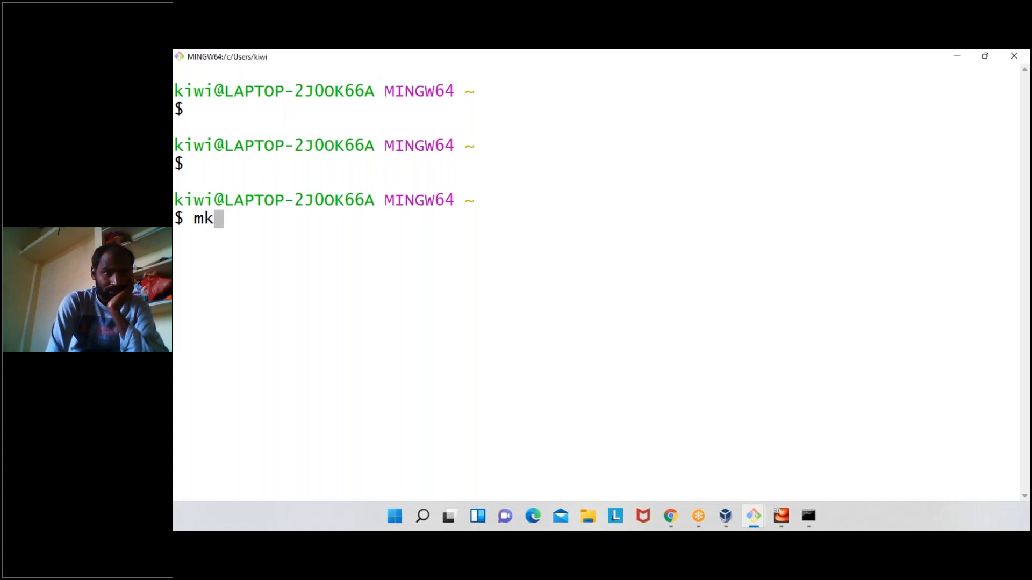
pyautogui.write('dir ')
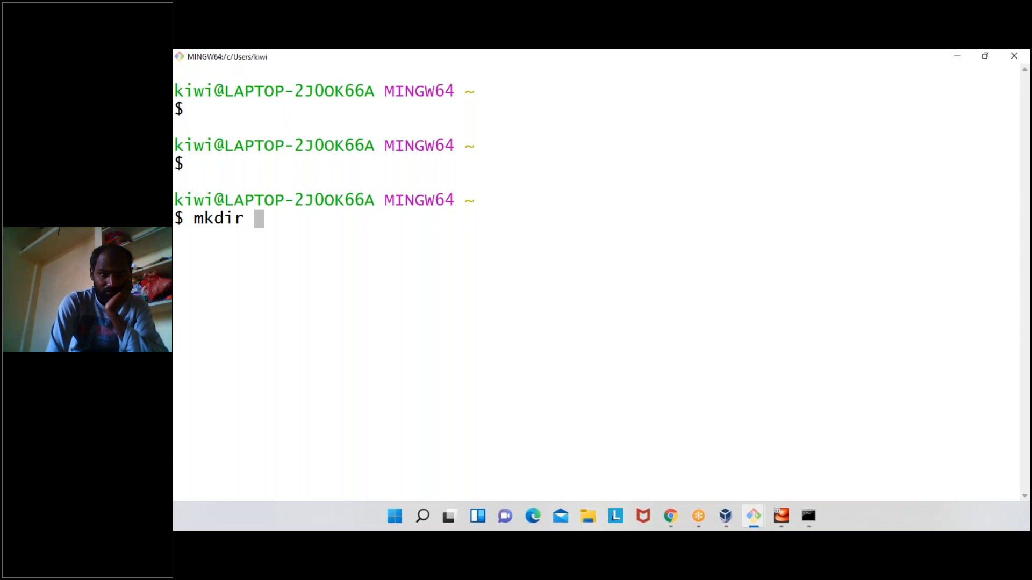
pyautogui.write('-p /')
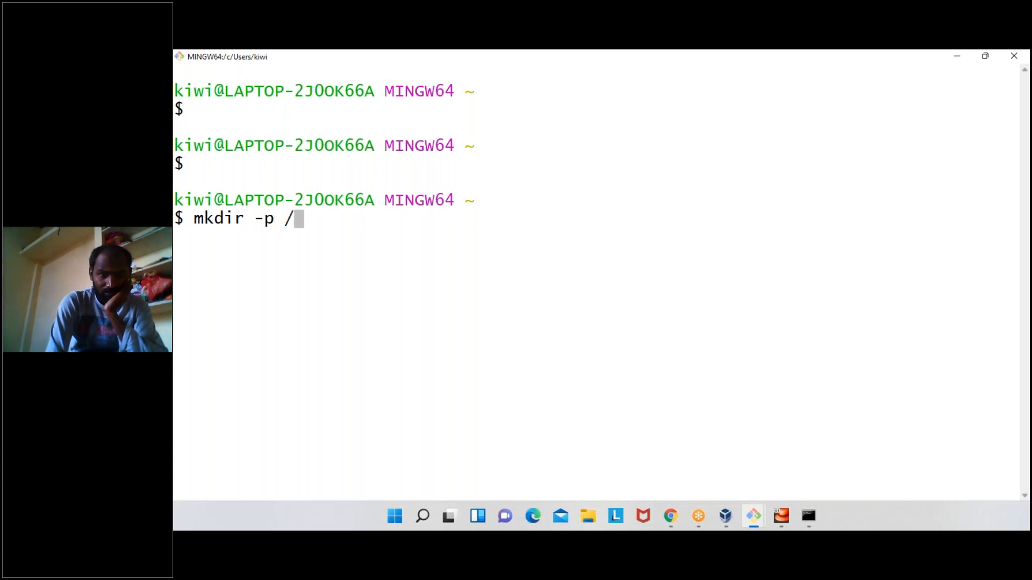
pyautogui.write('d/')
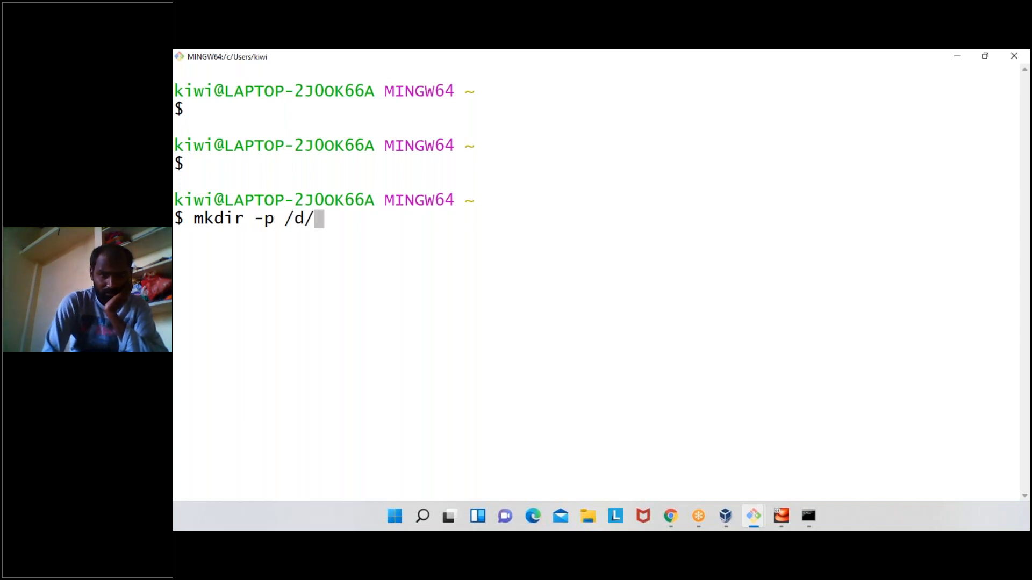
pyautogui.write('classes/')
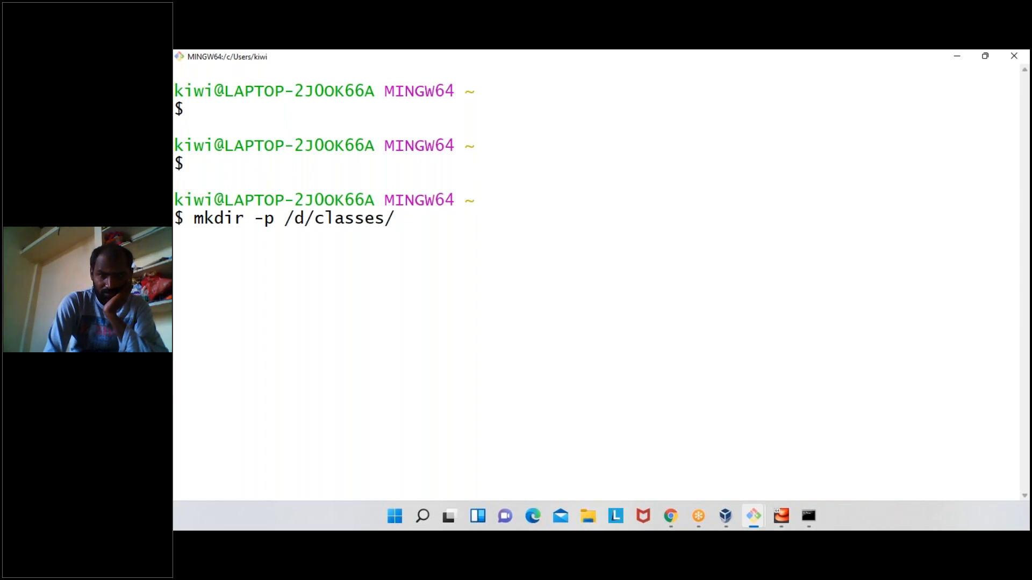
pyautogui.write('7a')
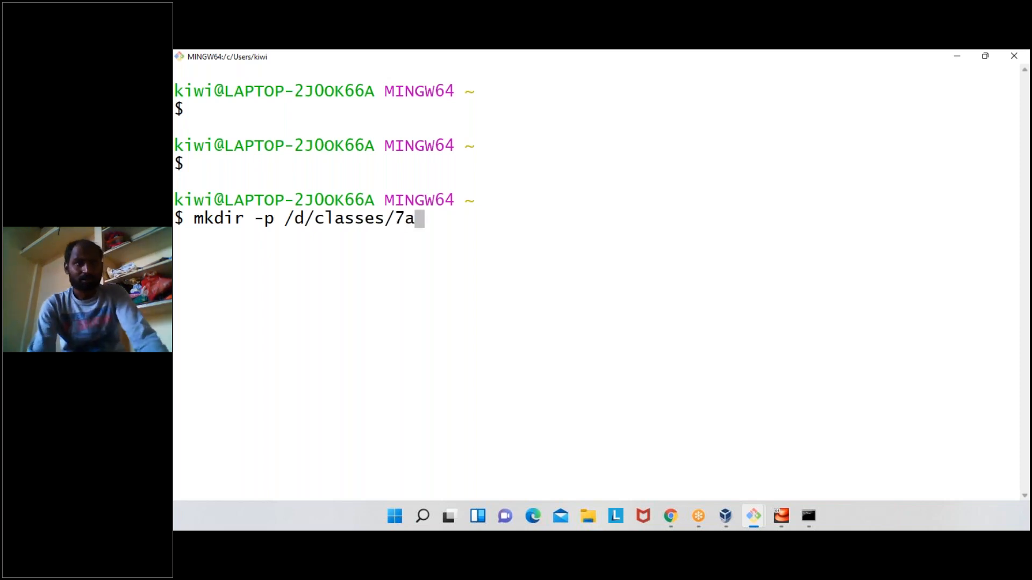
pyautogui.write('m')
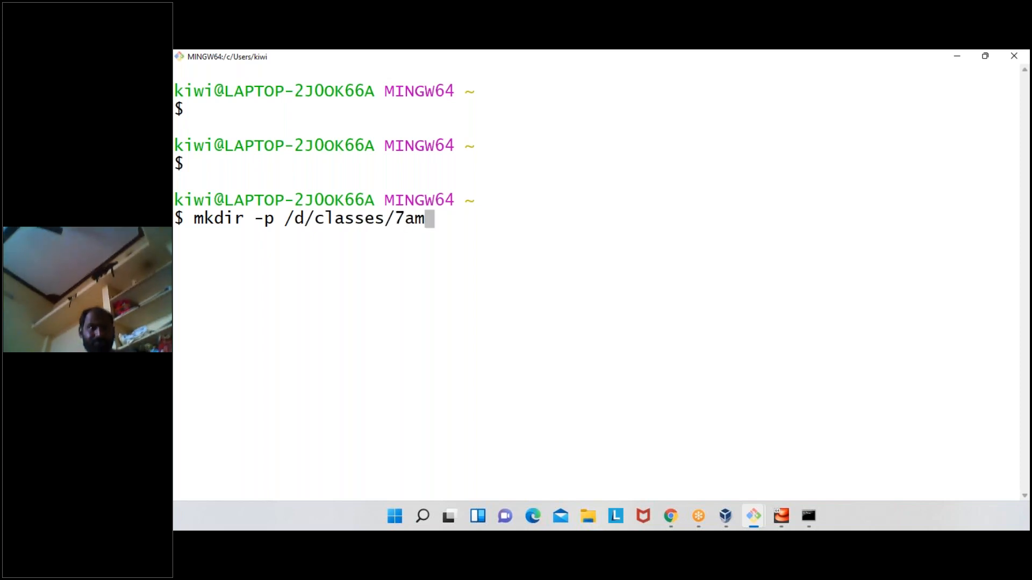
pyautogui.write('batch')
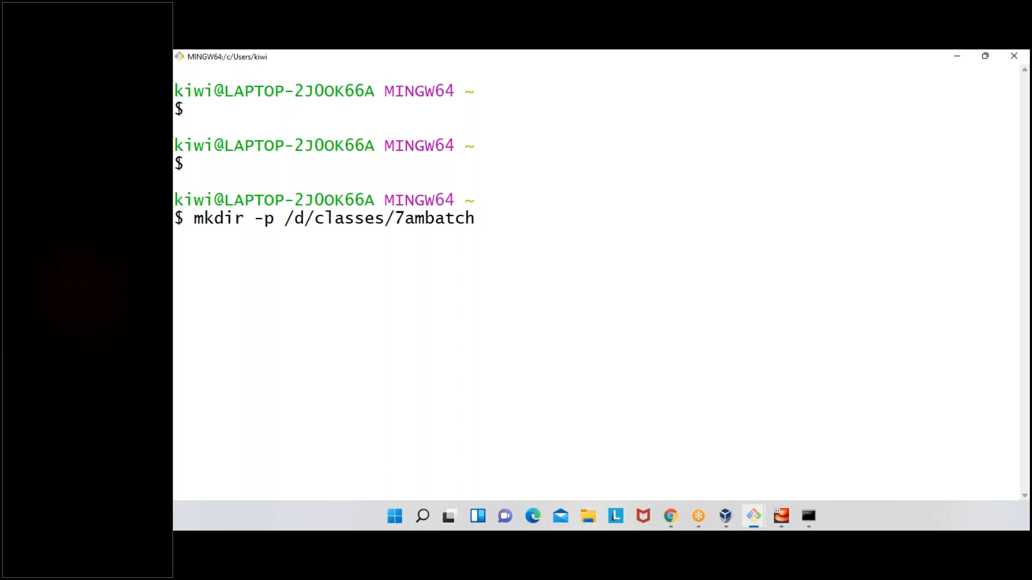
pyautogui.press('Return')
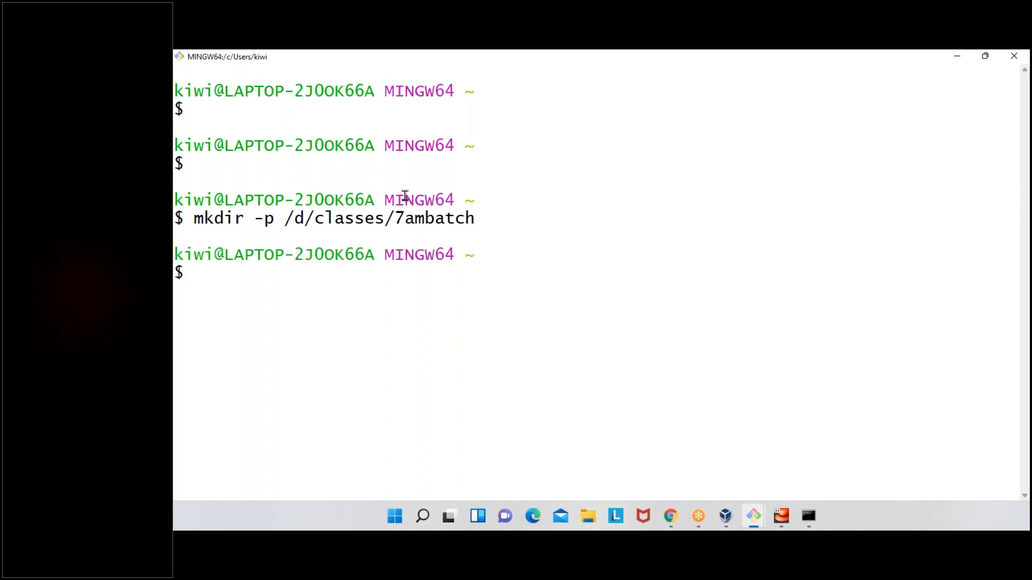
pyautogui.moveTo(289, 219); pyautogui.dragTo(475, 218)
pyautogui.click(472, 216)
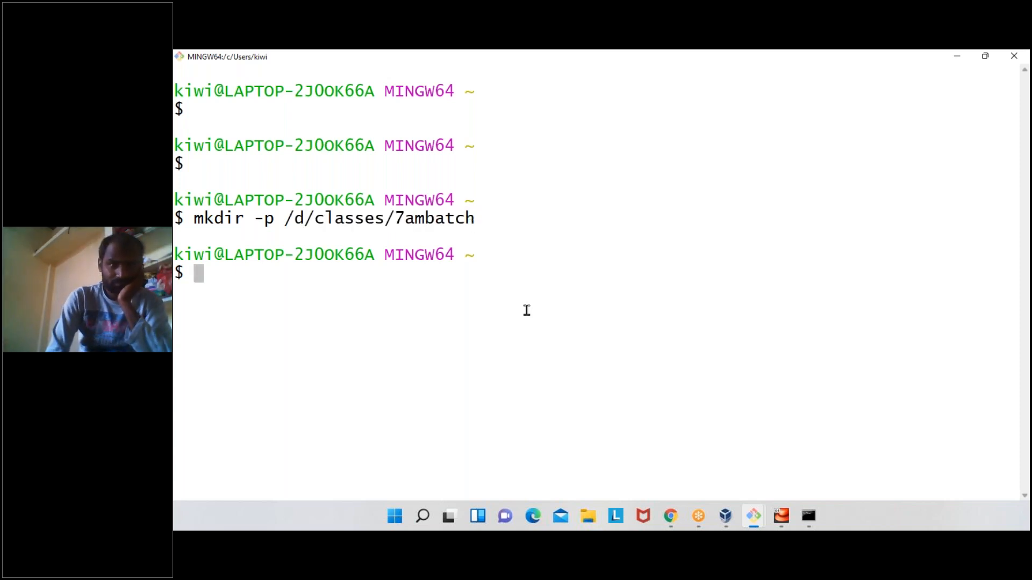
# - Switch to File Explorer, open the classes folder on drive D:, look inside 7ambatch, and minimize the window
pyautogui.click(596, 517)
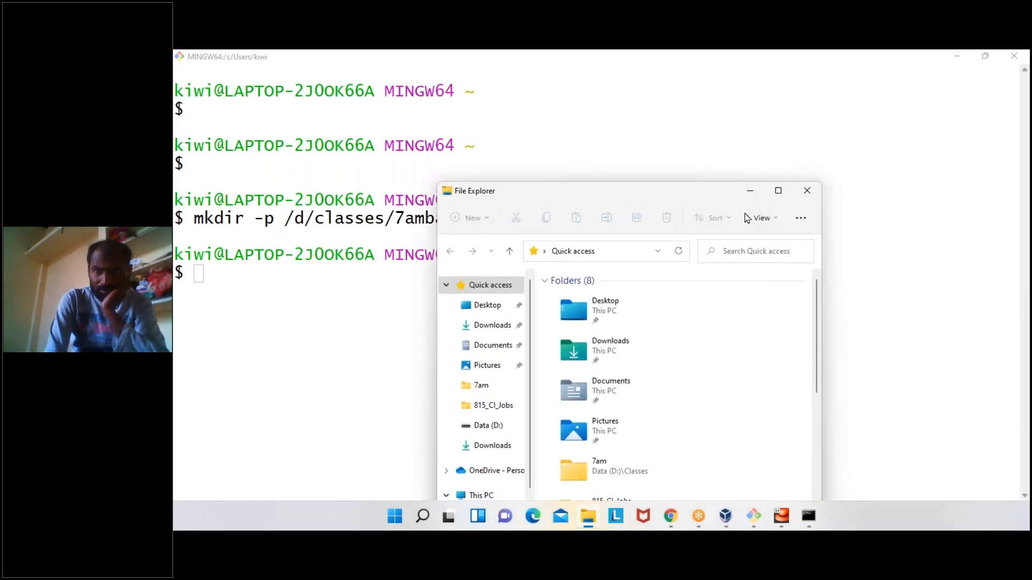
pyautogui.click(778, 191)
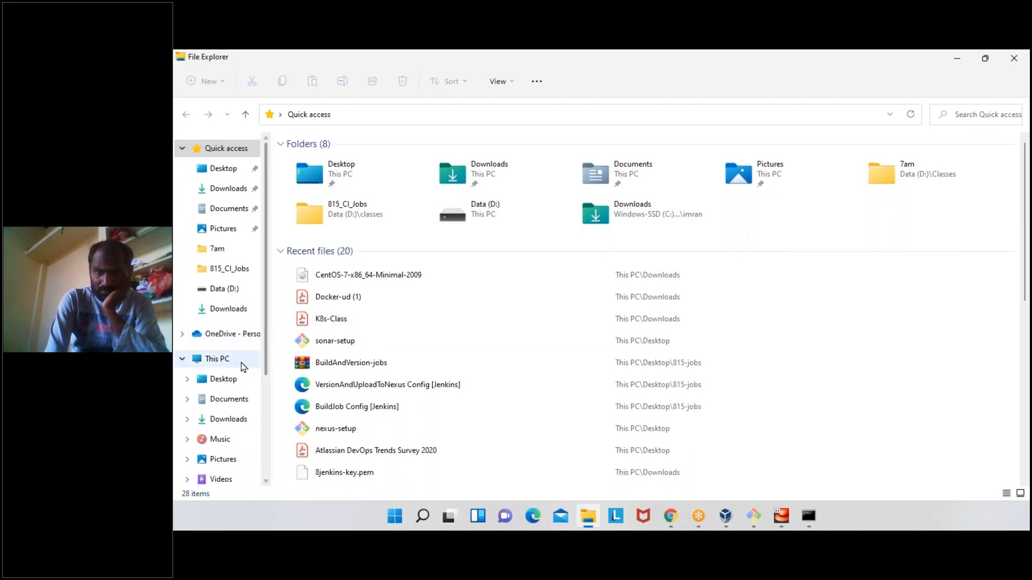
pyautogui.scroll(-1, 242, 366)
pyautogui.click(230, 476)
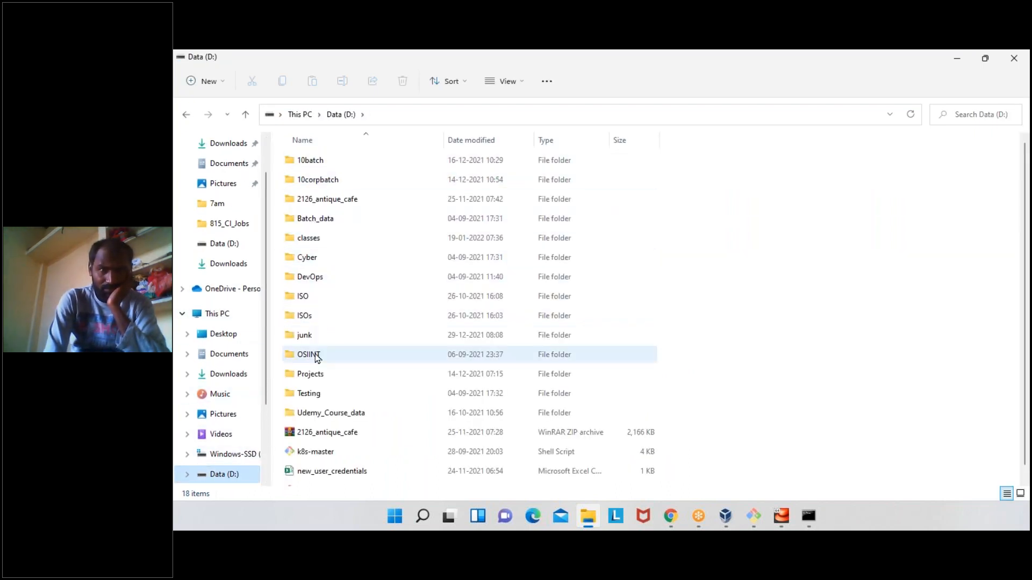
pyautogui.click(309, 240)
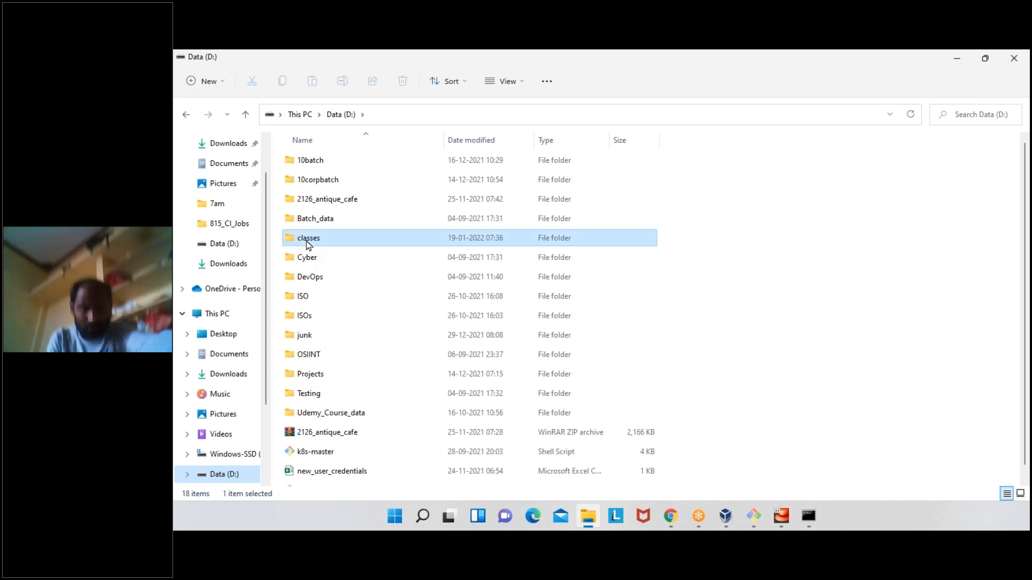
pyautogui.doubleClick(308, 240)
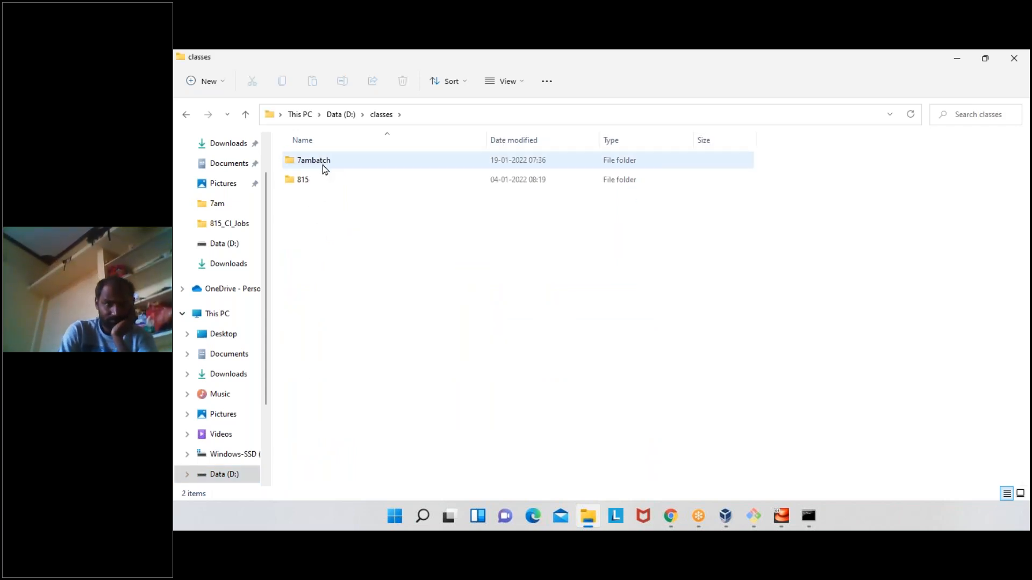
pyautogui.doubleClick(322, 166)
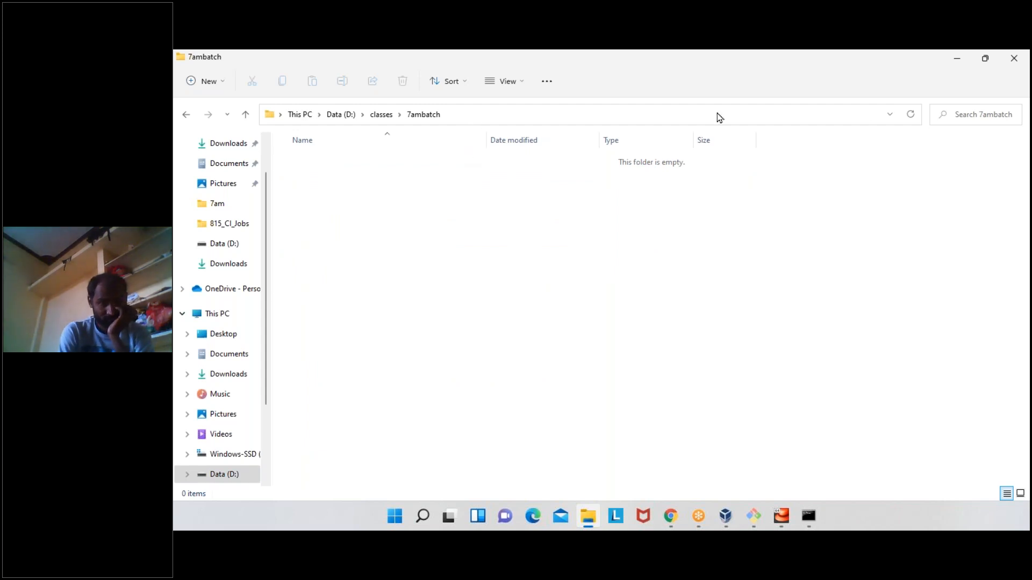
pyautogui.click(957, 58)
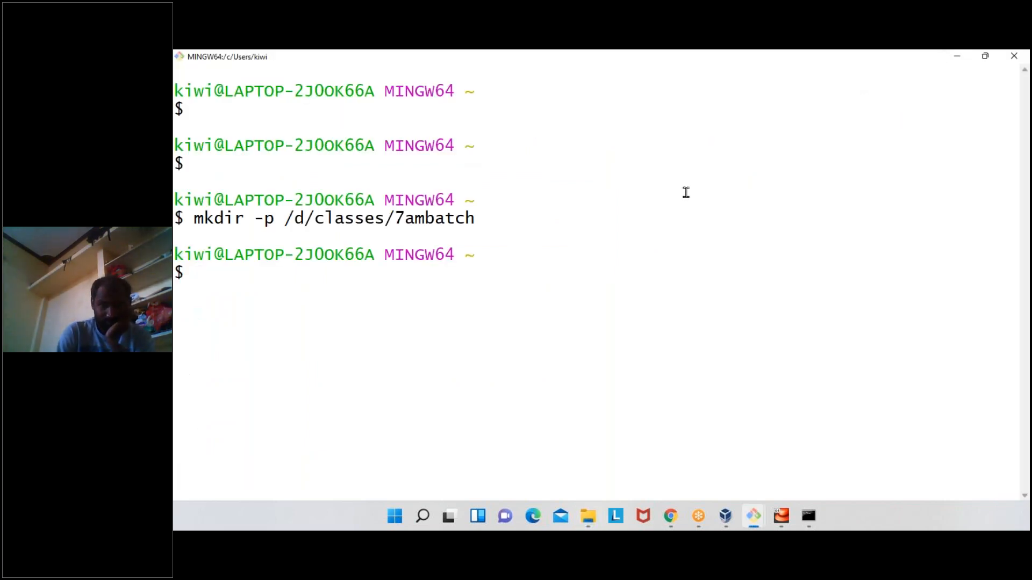
# - Create the subdirectory /d/classes/7ambatch/centos7 with mkdir -p in Git Bash and check it in File Explorer
pyautogui.press('Up')
pyautogui.write('/c')
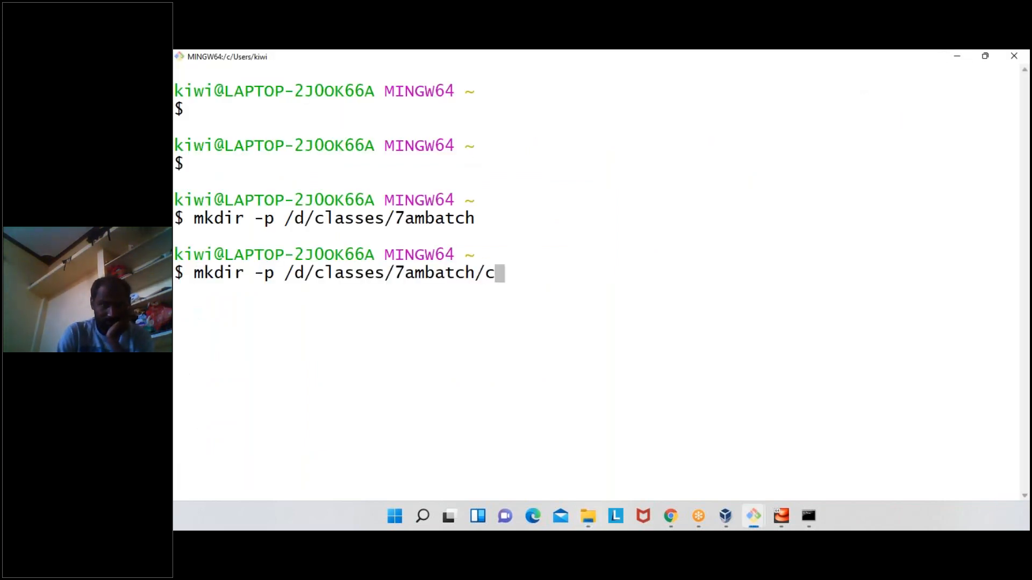
pyautogui.write('entos7')
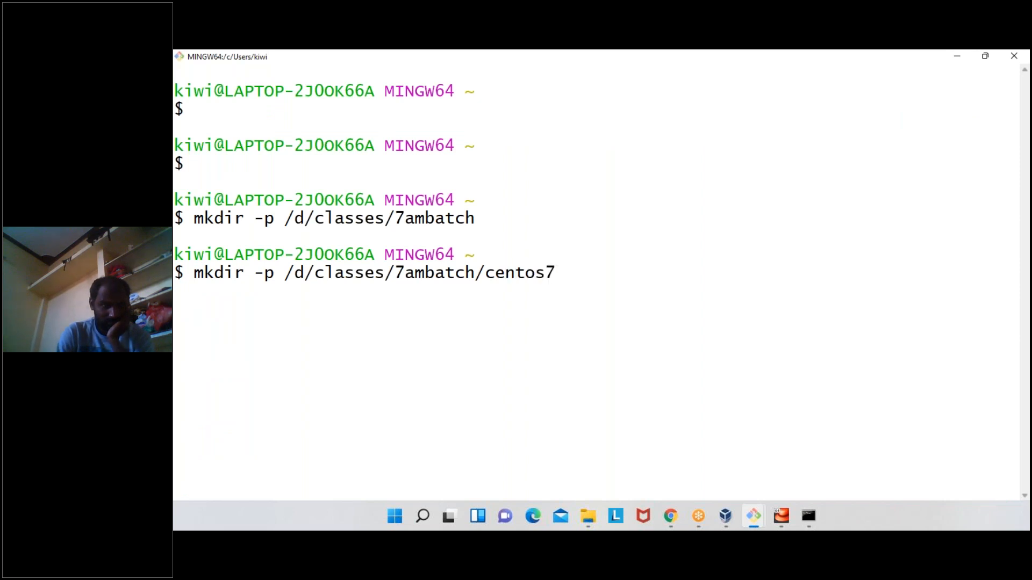
pyautogui.press('Return')
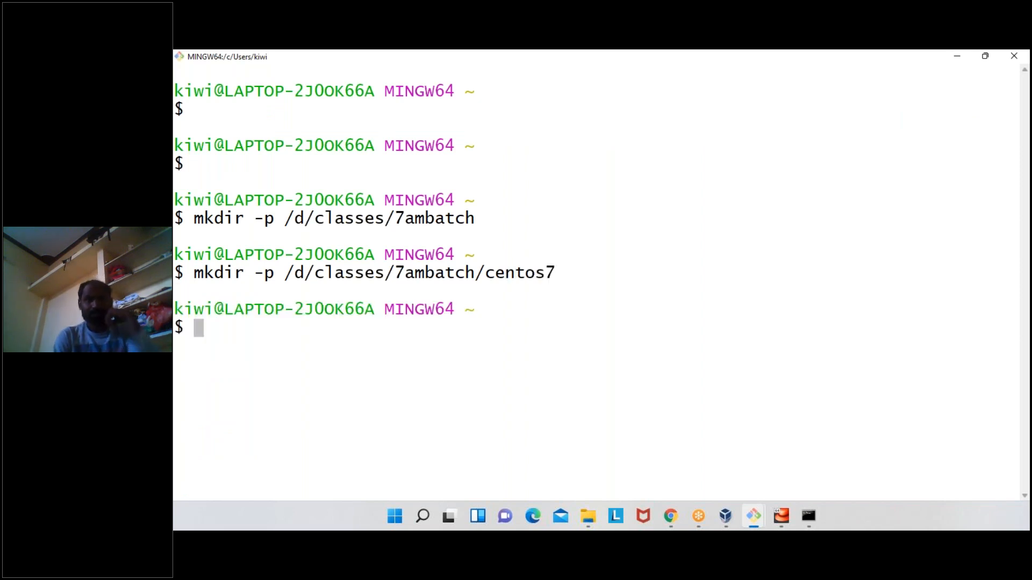
pyautogui.hotkey('alt', 'Tab')
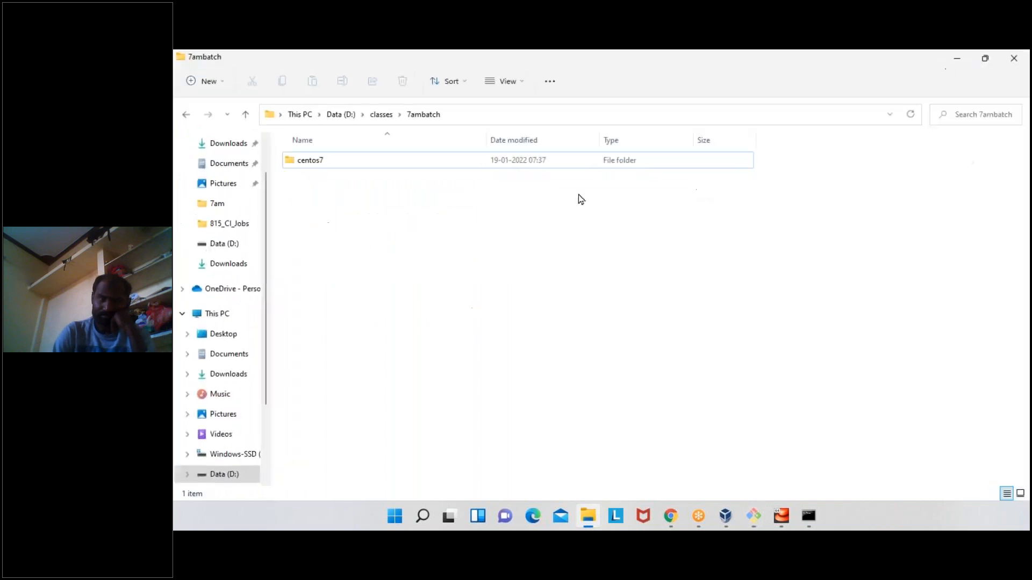
pyautogui.click(318, 163)
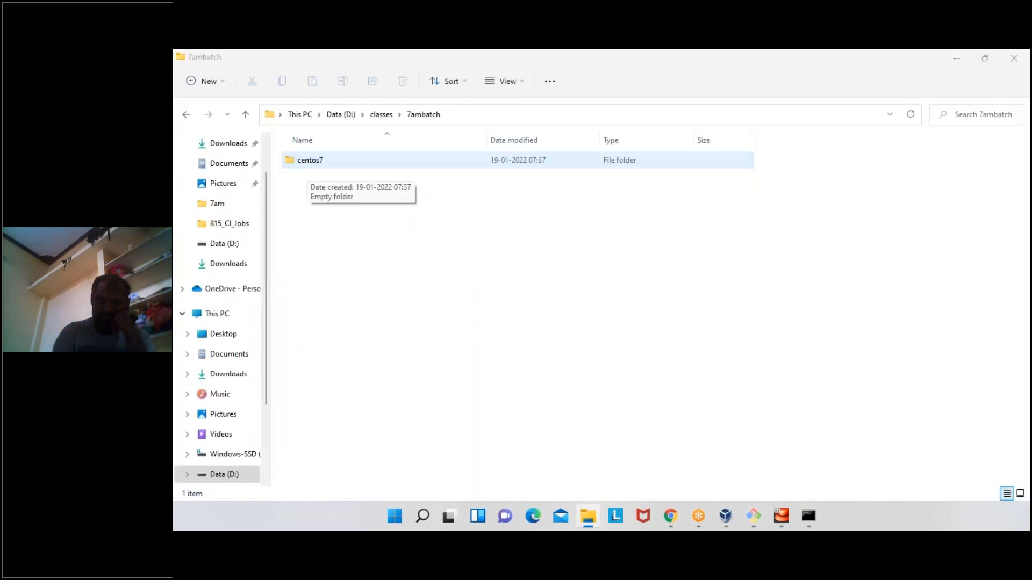
# - Return to Git Bash and change the working directory to /d/classes/7ambatch/centos7 with cd, reusing the path from the mkdir command
pyautogui.hotkey('alt', 'Tab')
pyautogui.write('cd')
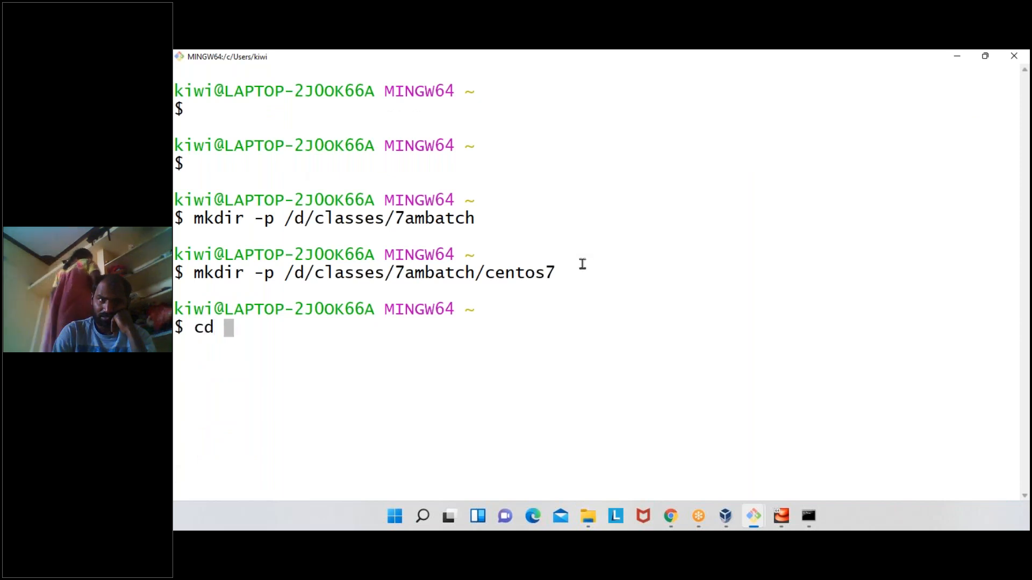
pyautogui.doubleClick(526, 272)
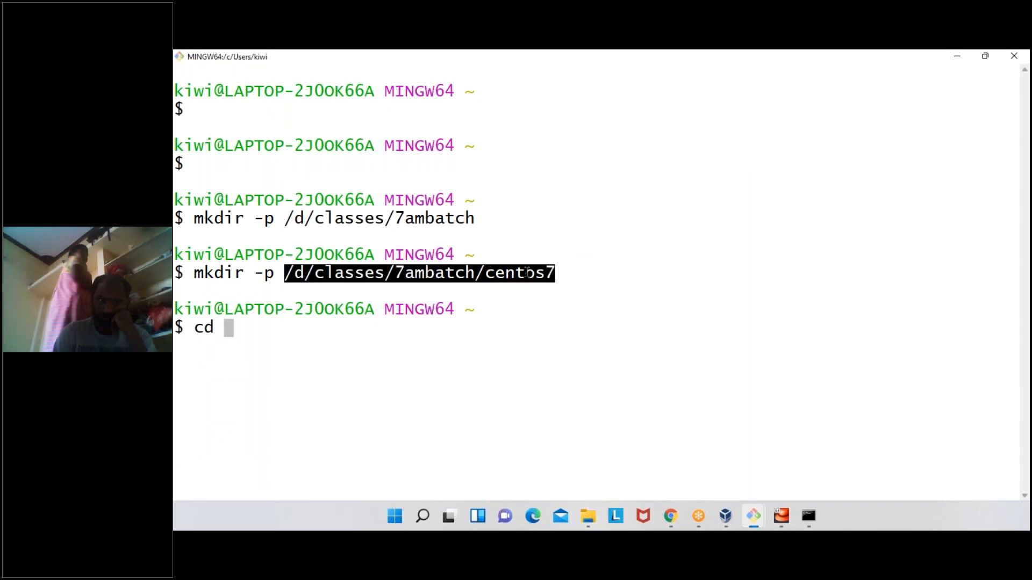
pyautogui.middleClick(527, 272)
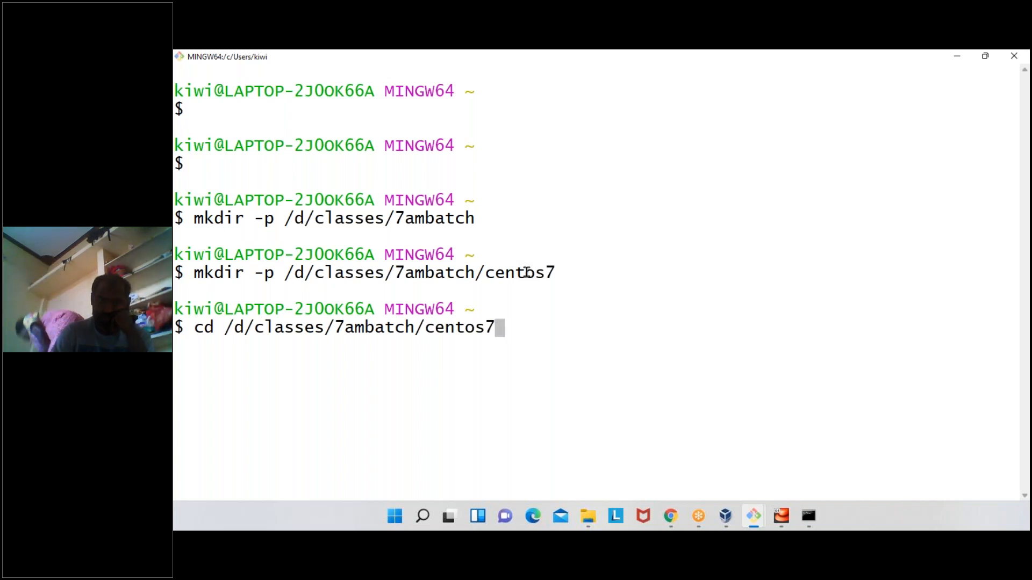
pyautogui.press('Return')
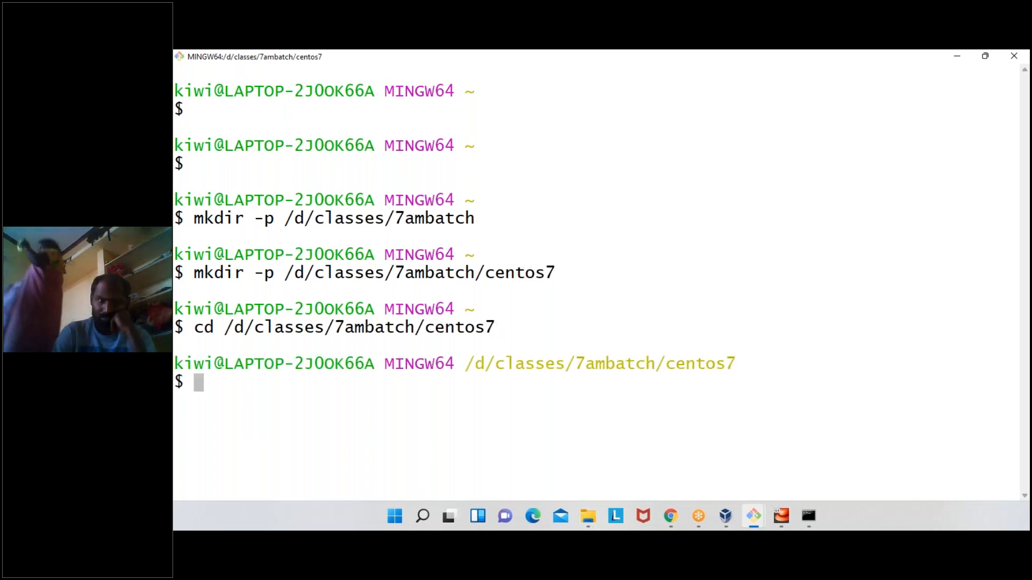
# - Print the current working directory with pwd, highlight the printed path, and clear the terminal
pyautogui.write('pwd')
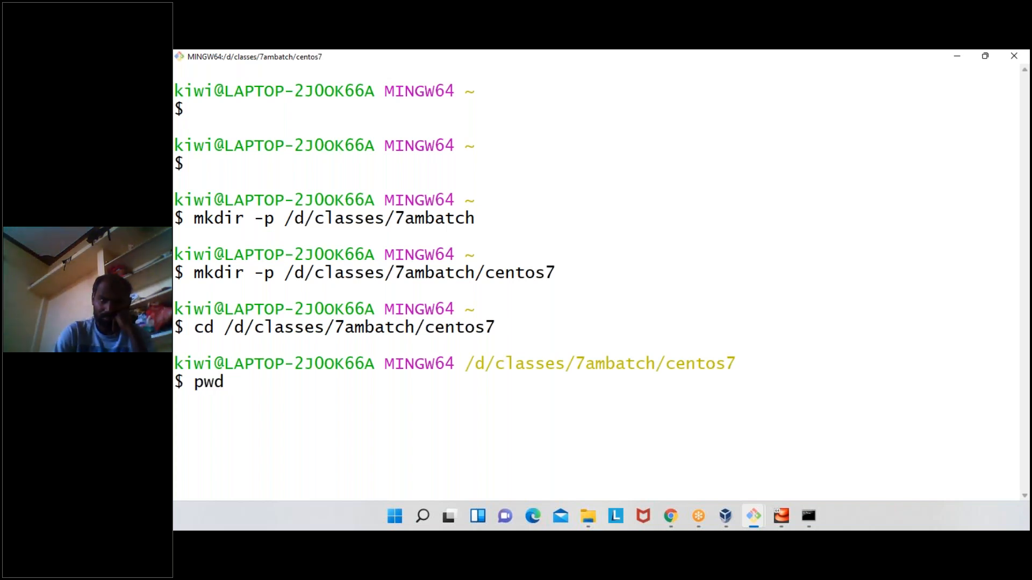
pyautogui.press('Return')
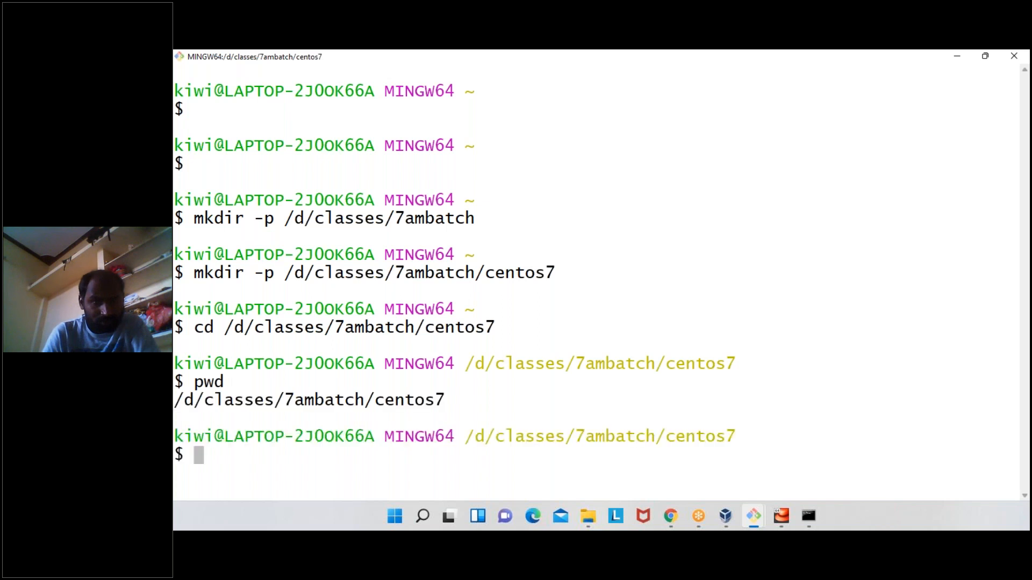
pyautogui.doubleClick(318, 400)
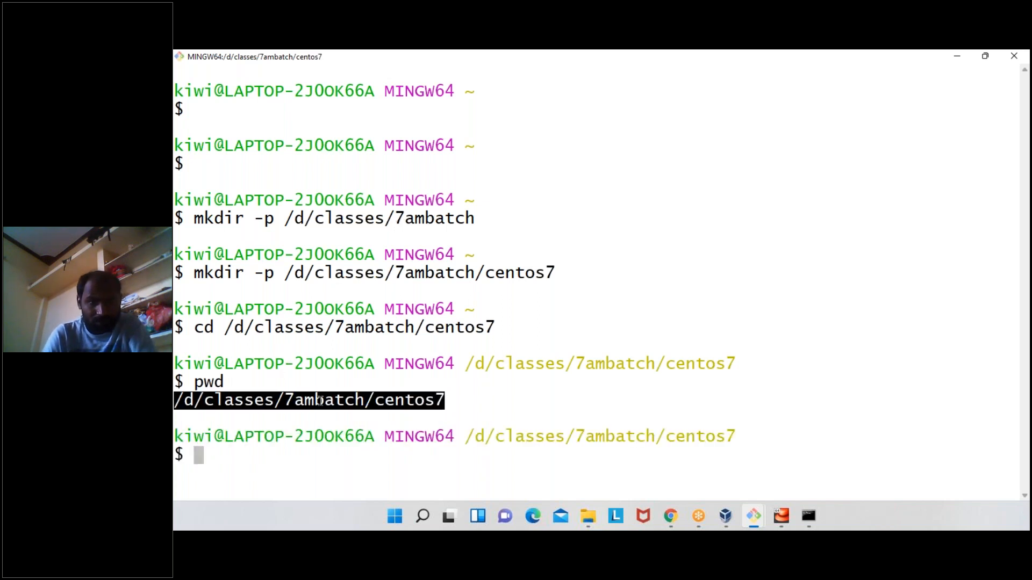
pyautogui.click(702, 282)
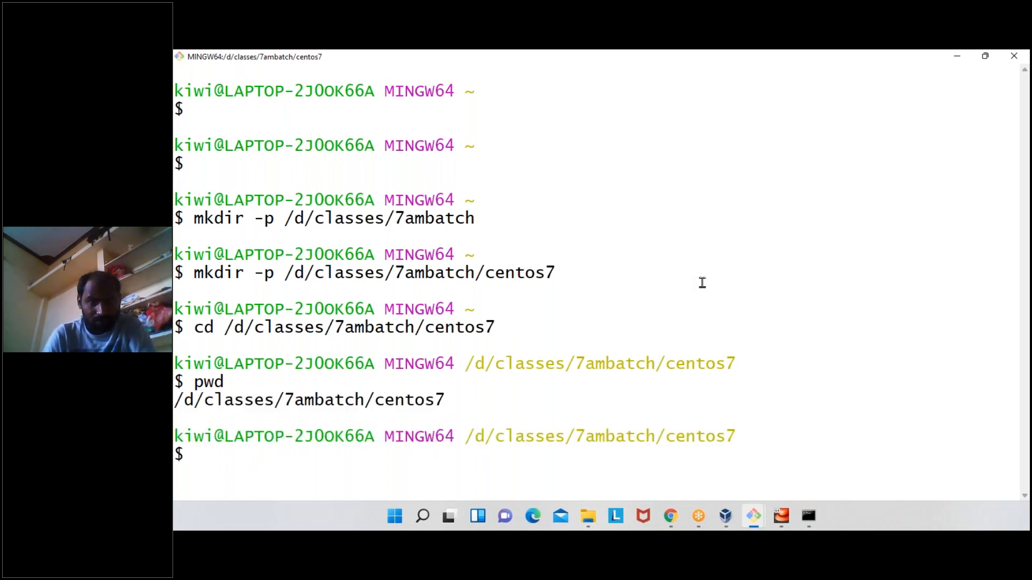
pyautogui.write('clear')
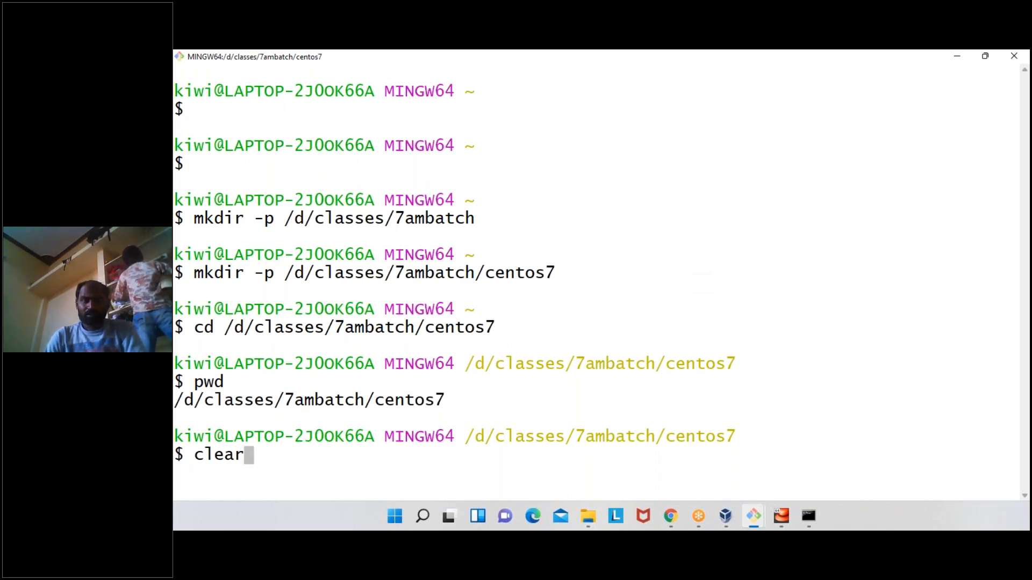
pyautogui.press('Return')
pyautogui.write('q')
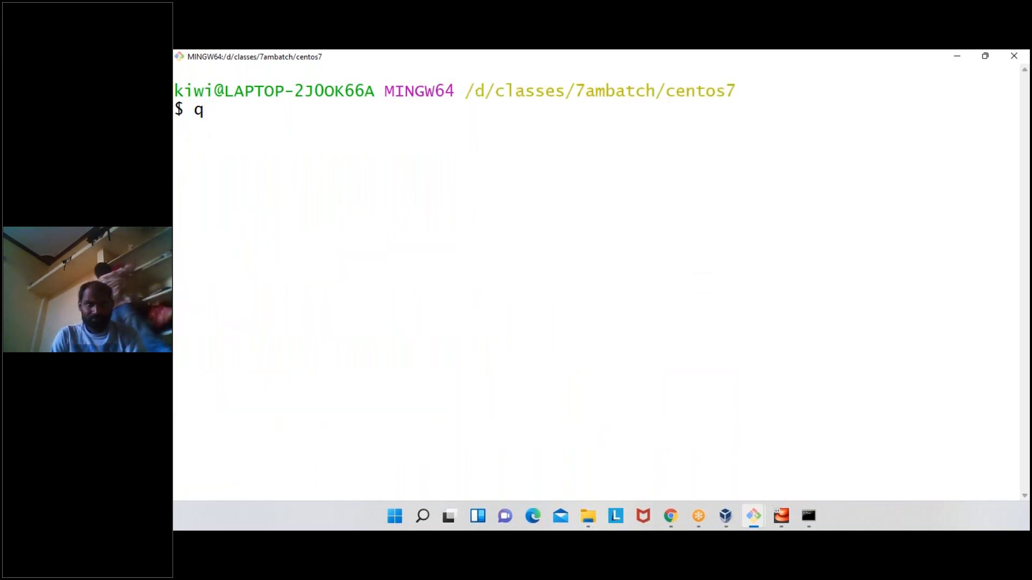
pyautogui.write('va')
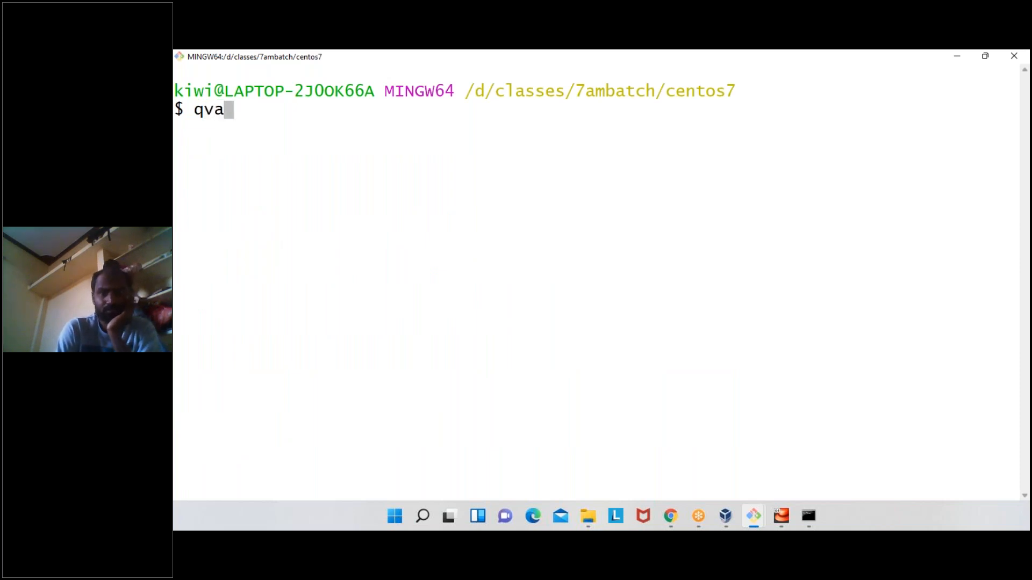
pyautogui.write('grant init')
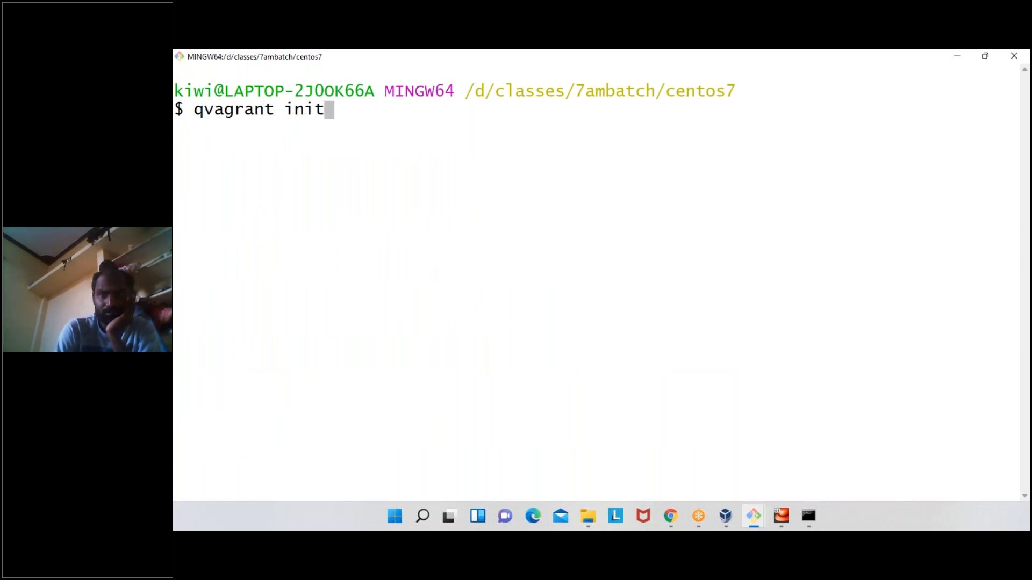
pyautogui.press('BackSpace')
pyautogui.press('BackSpace')
pyautogui.press('BackSpace')
pyautogui.press('BackSpace')
pyautogui.press('BackSpace')
pyautogui.press('BackSpace')
pyautogui.press('BackSpace')
pyautogui.press('BackSpace')
pyautogui.press('BackSpace')
pyautogui.press('BackSpace')
pyautogui.press('BackSpace')
pyautogui.press('BackSpace')
pyautogui.press('BackSpace')
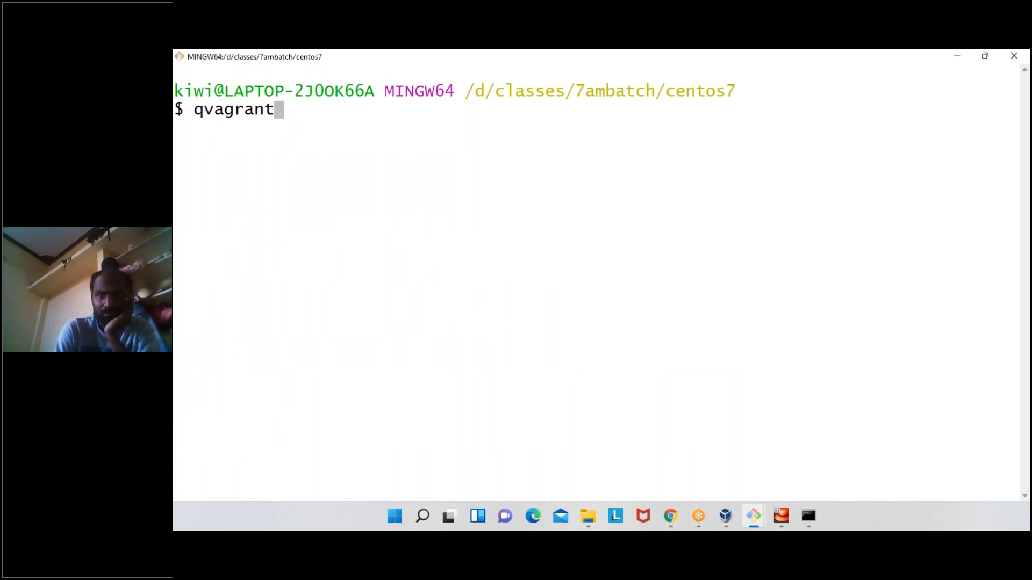
# - Initialize a Vagrant project in the centos7 directory with vagrant init geerlingguy/centos7, highlighting the box name before running it
pyautogui.write('vagrant in')
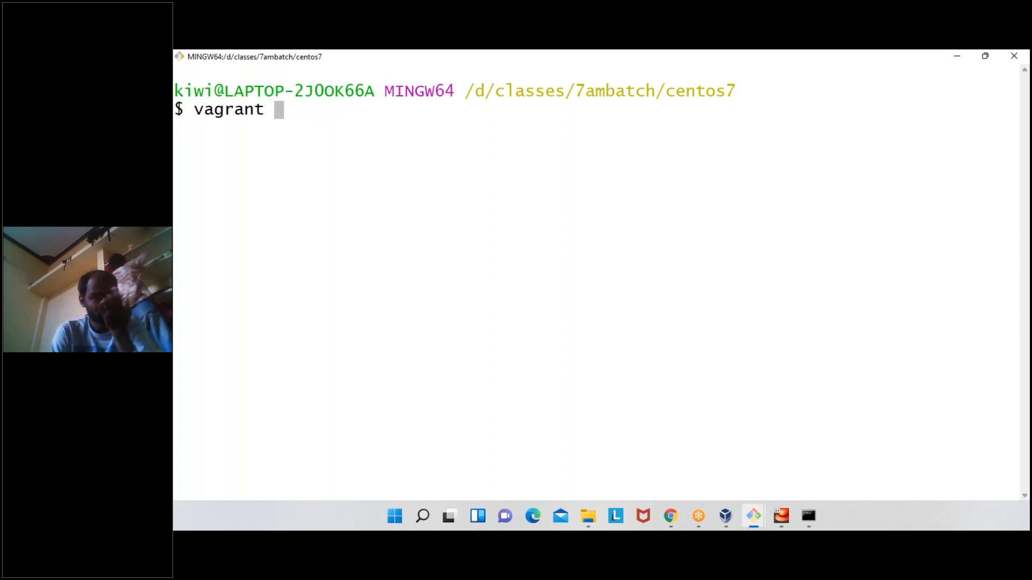
pyautogui.write('it gee')
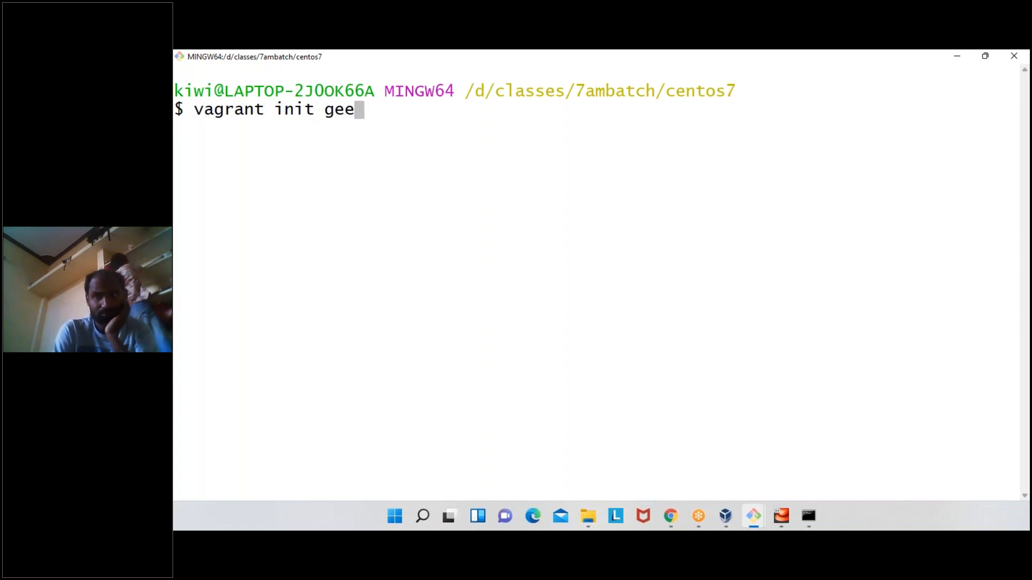
pyautogui.write('rling')
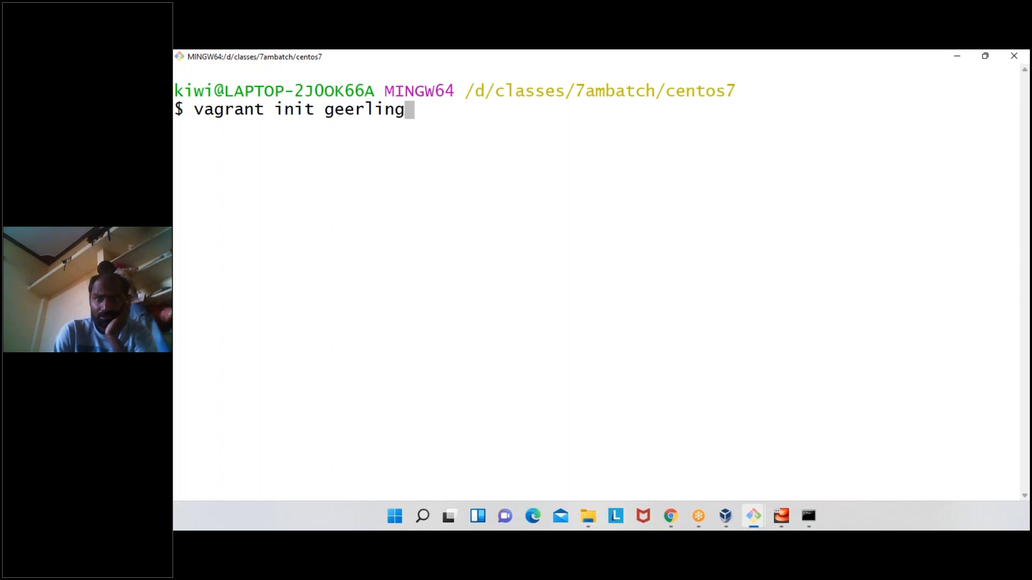
pyautogui.write('guy/ce')
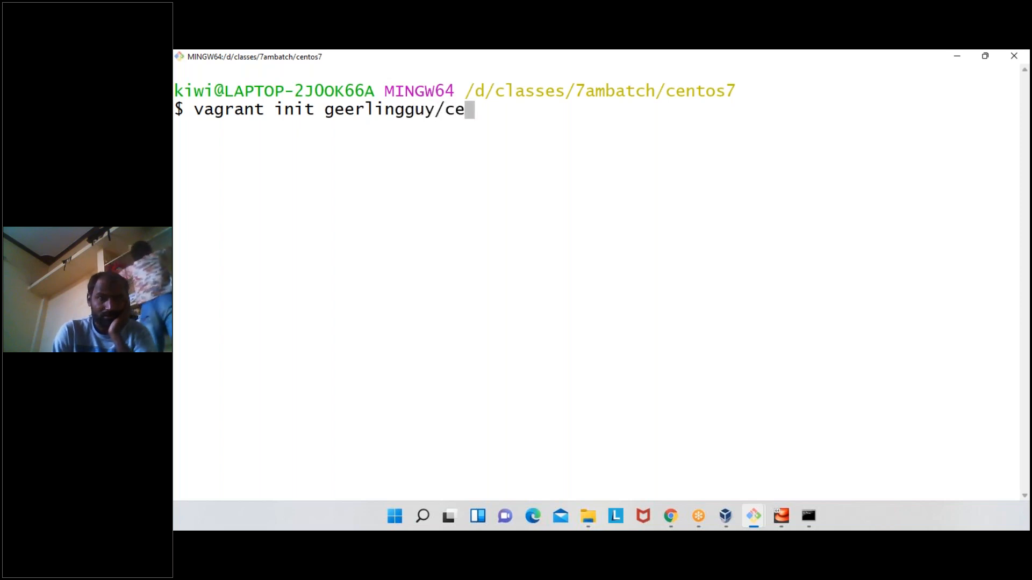
pyautogui.write('ntos7')
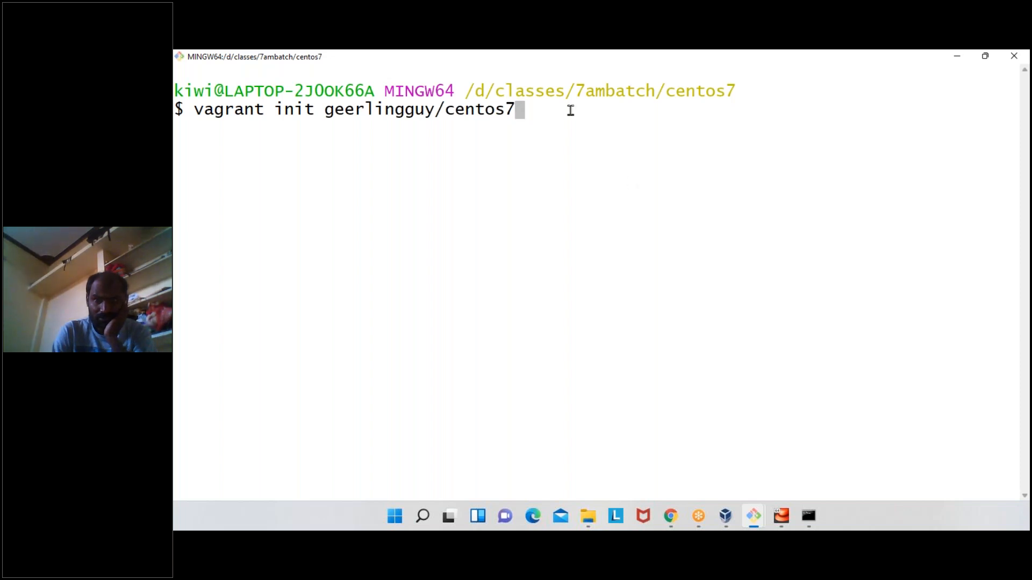
pyautogui.doubleClick(488, 111)
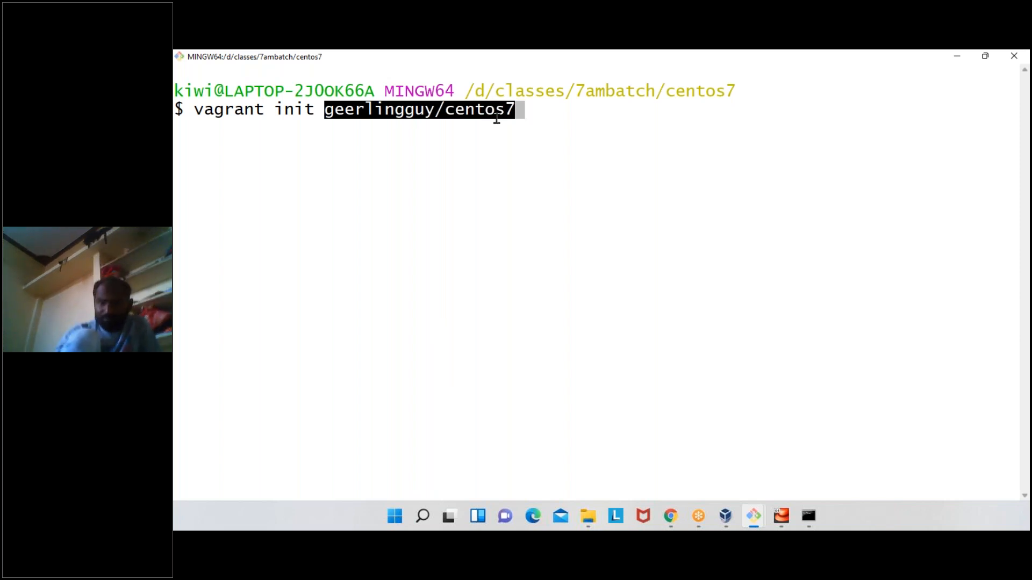
pyautogui.click(502, 172)
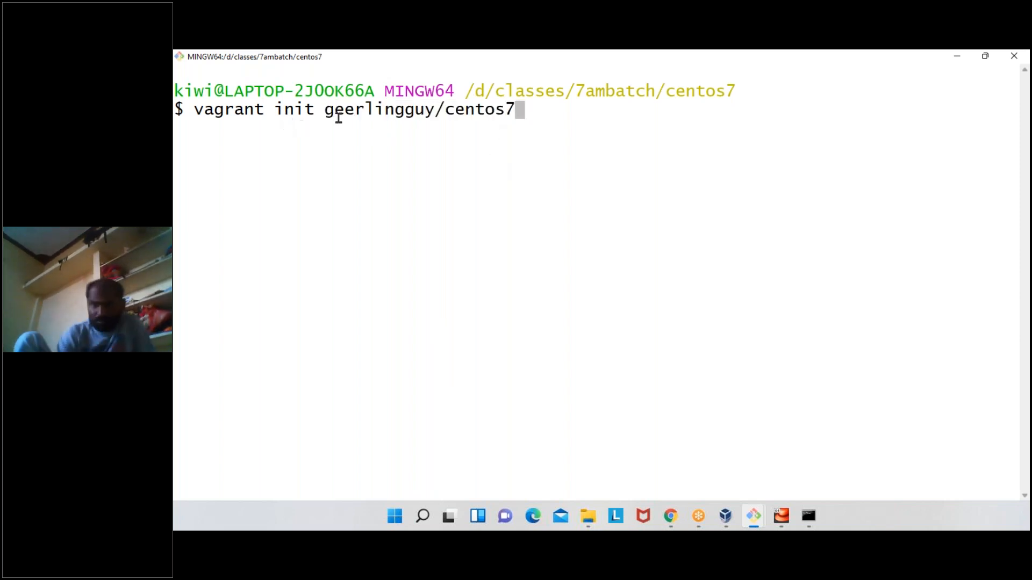
pyautogui.doubleClick(491, 117)
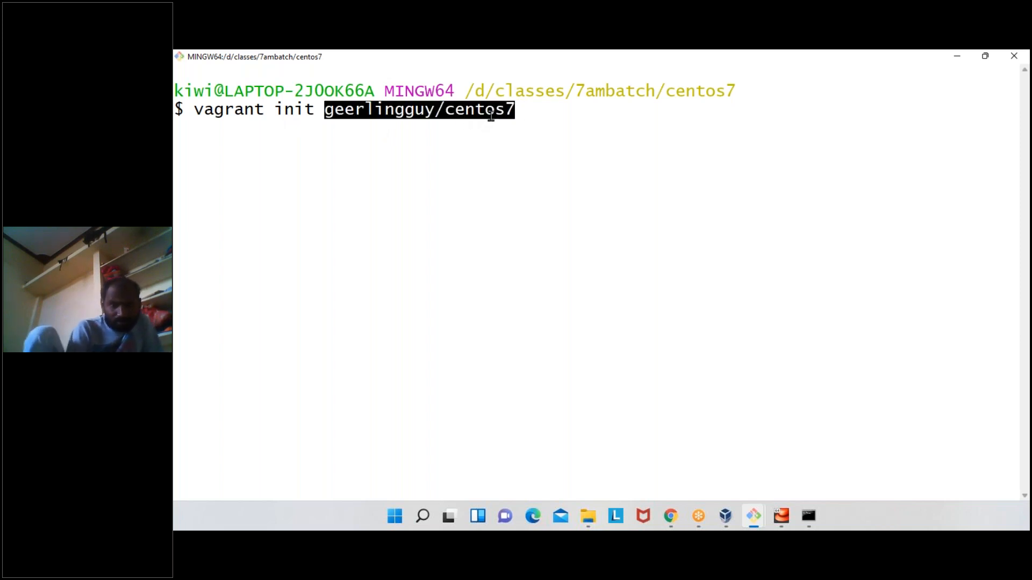
pyautogui.click(490, 116)
pyautogui.press('Return')
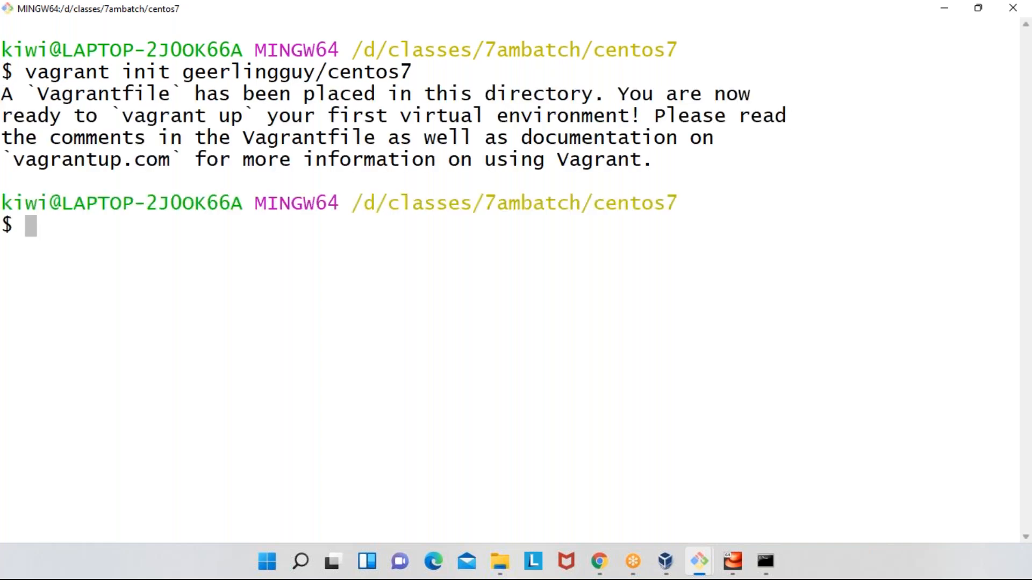
# - List the project directory with ls, then highlight the Vagrantfile entry and the vagrant init output that mentions it
pyautogui.write('ls')
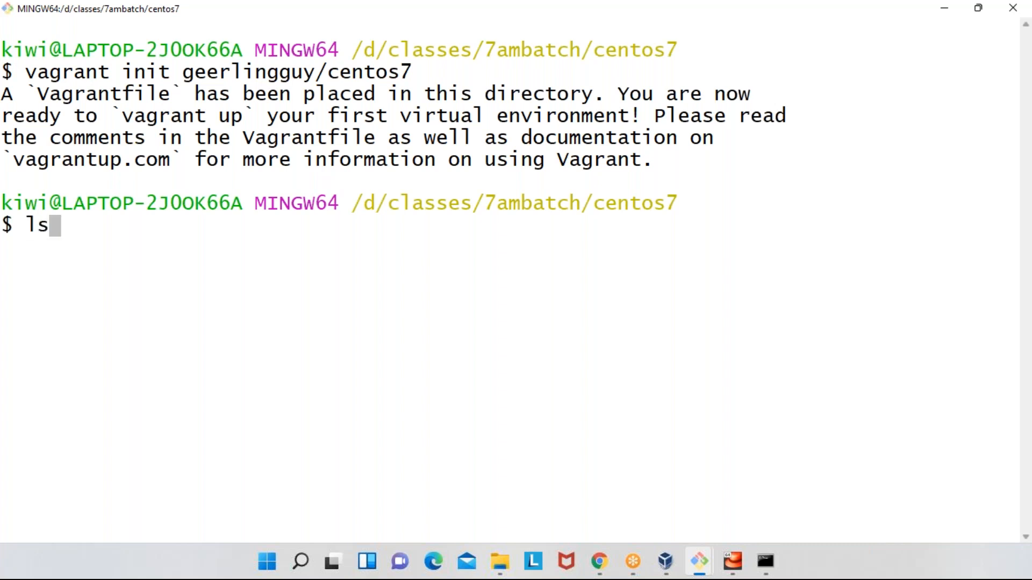
pyautogui.press('Return')
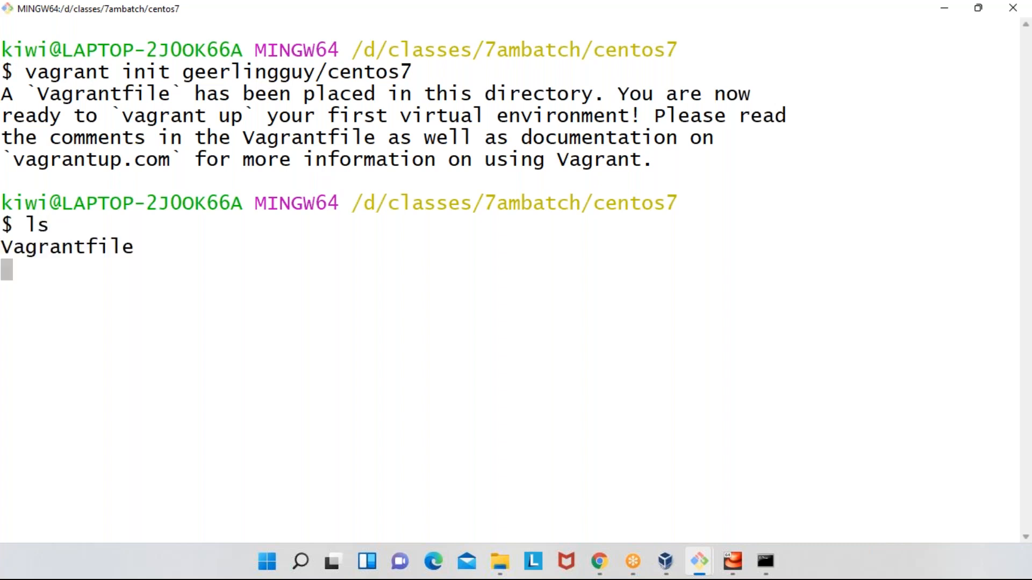
pyautogui.doubleClick(86, 243)
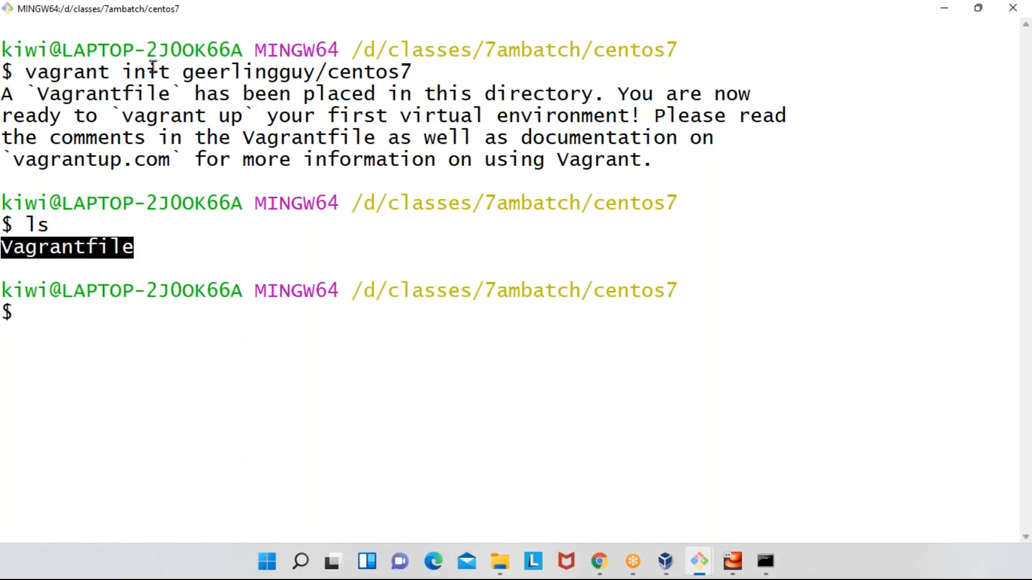
pyautogui.moveTo(37, 72); pyautogui.dragTo(219, 72)
pyautogui.moveTo(38, 94); pyautogui.dragTo(299, 94)
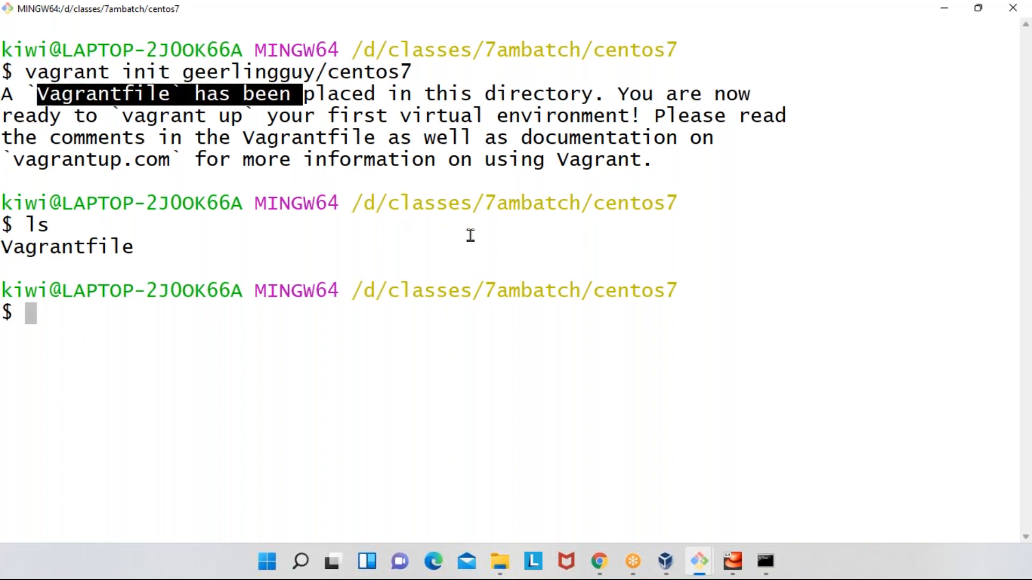
# - Create and start the virtual machine from the Vagrantfile with vagrant up
pyautogui.click(500, 237)
pyautogui.write('vagran')
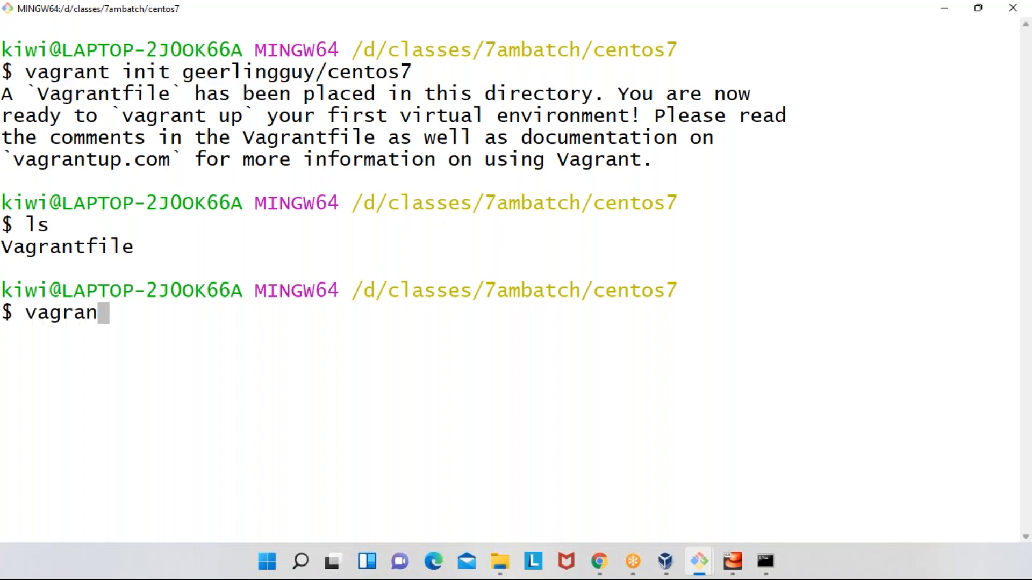
pyautogui.write('t up')
pyautogui.press('Return')
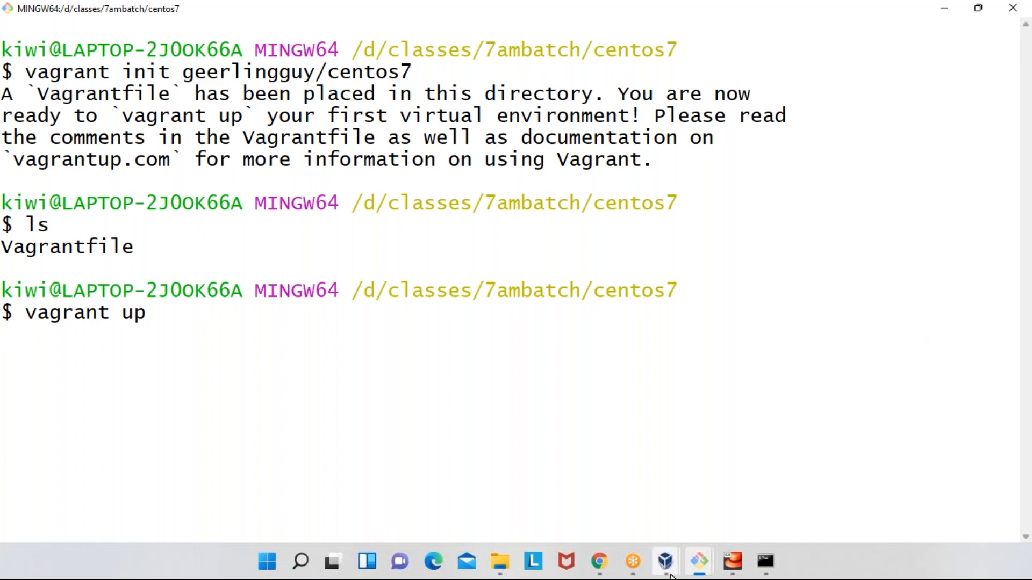
# - Check the machine list in VirtualBox Manager beside the terminal, then return to Git Bash and highlight the vagrant up command
pyautogui.moveTo(671, 576)
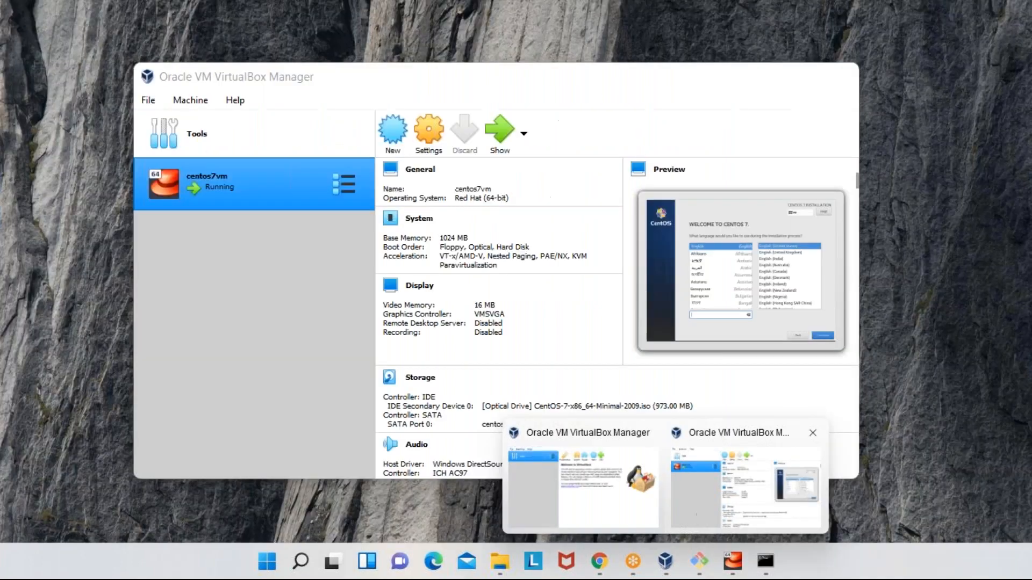
pyautogui.click(697, 513)
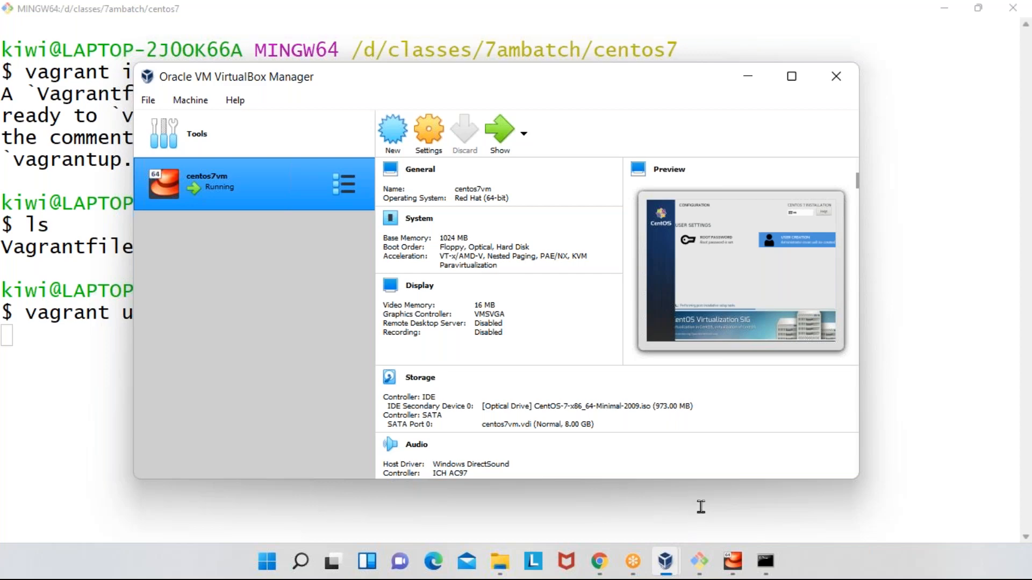
pyautogui.moveTo(665, 568)
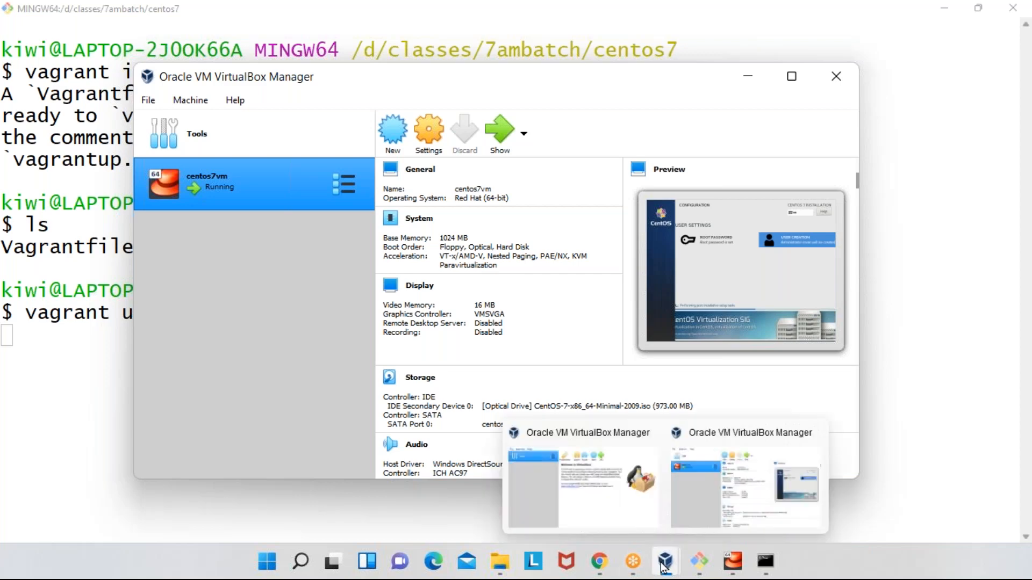
pyautogui.click(620, 524)
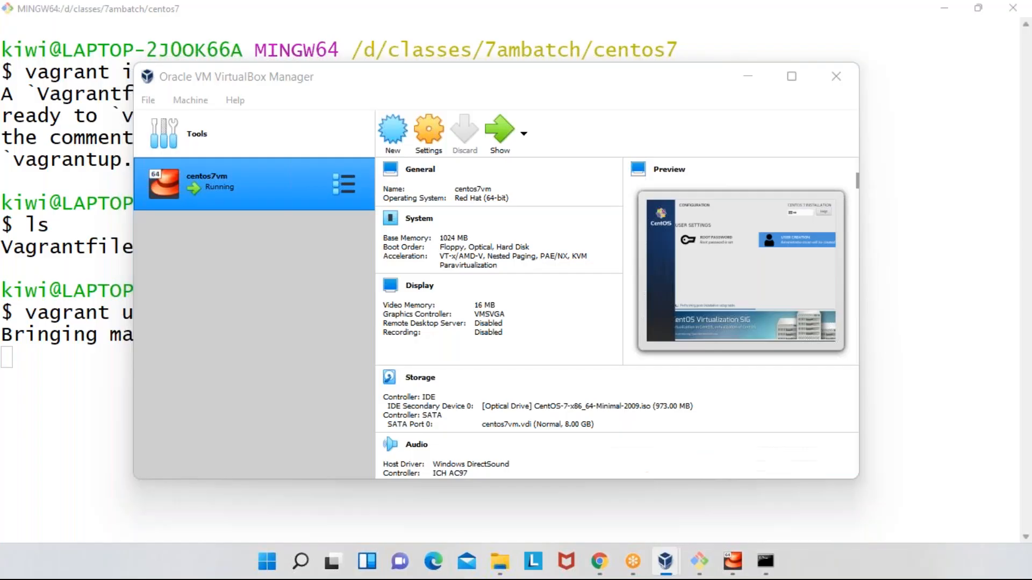
pyautogui.click(560, 230)
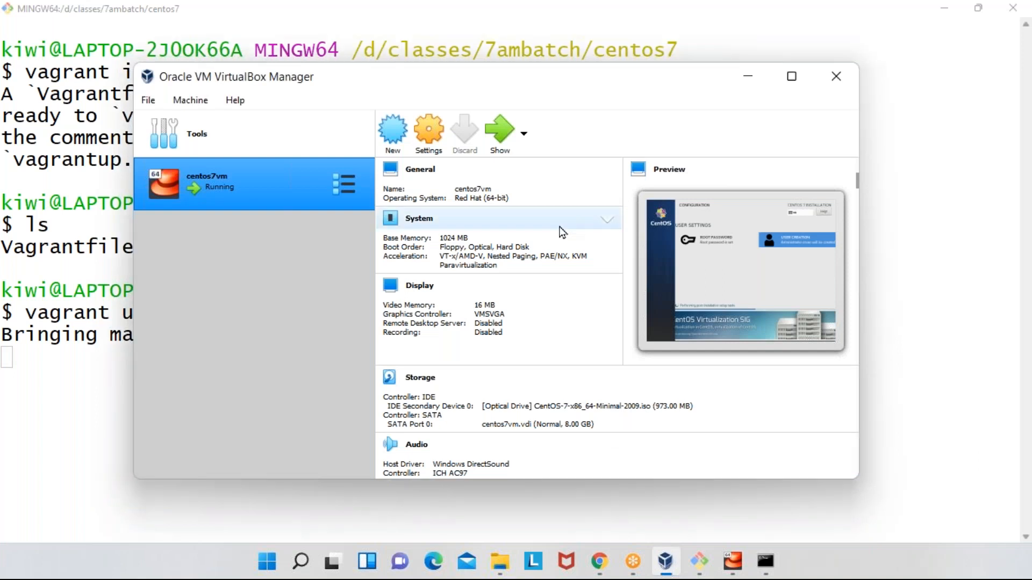
pyautogui.moveTo(532, 89); pyautogui.dragTo(686, 63)
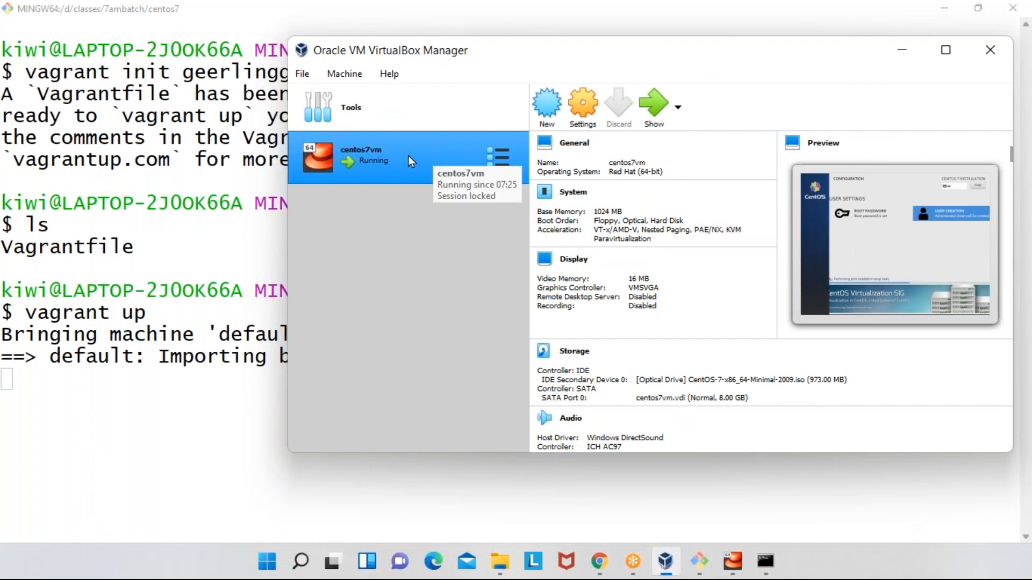
pyautogui.click(239, 309)
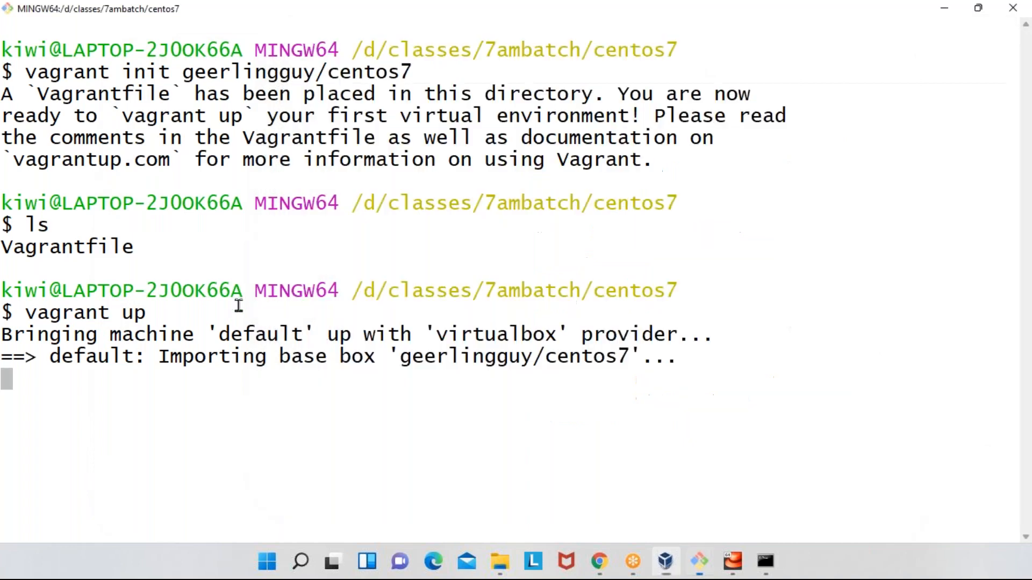
pyautogui.moveTo(25, 313); pyautogui.dragTo(160, 313)
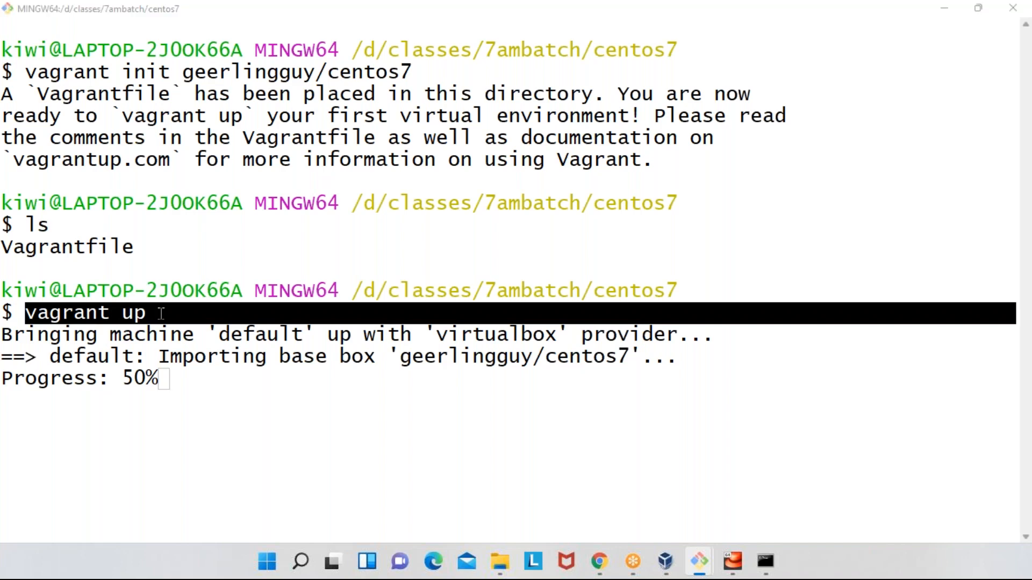
# - Switch to VirtualBox Manager, shift its window aside to check the Vagrant-created machine and the terminal output, and minimize it
pyautogui.hotkey('alt', 'Tab')
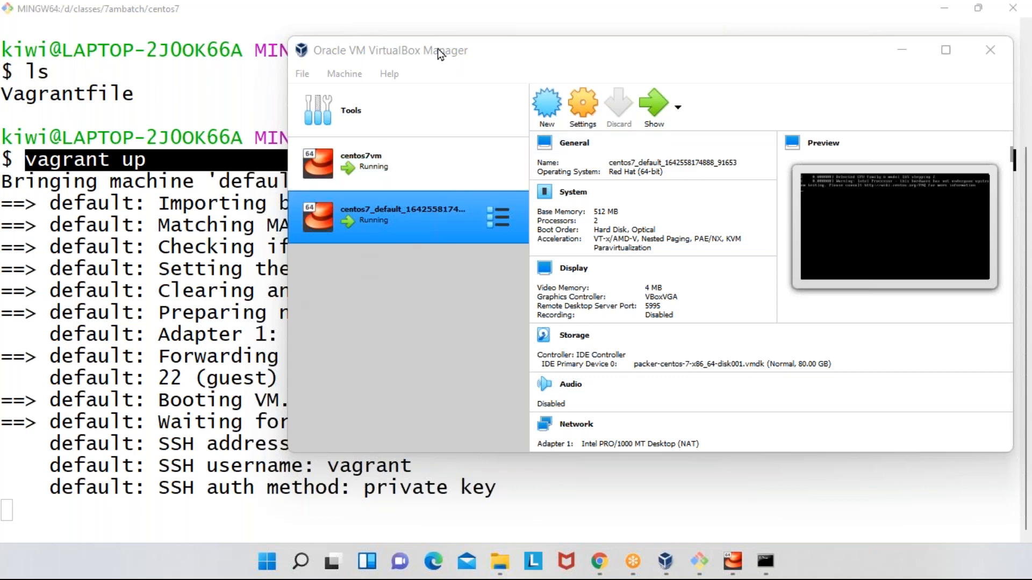
pyautogui.click(461, 55)
pyautogui.moveTo(461, 56); pyautogui.dragTo(541, 57)
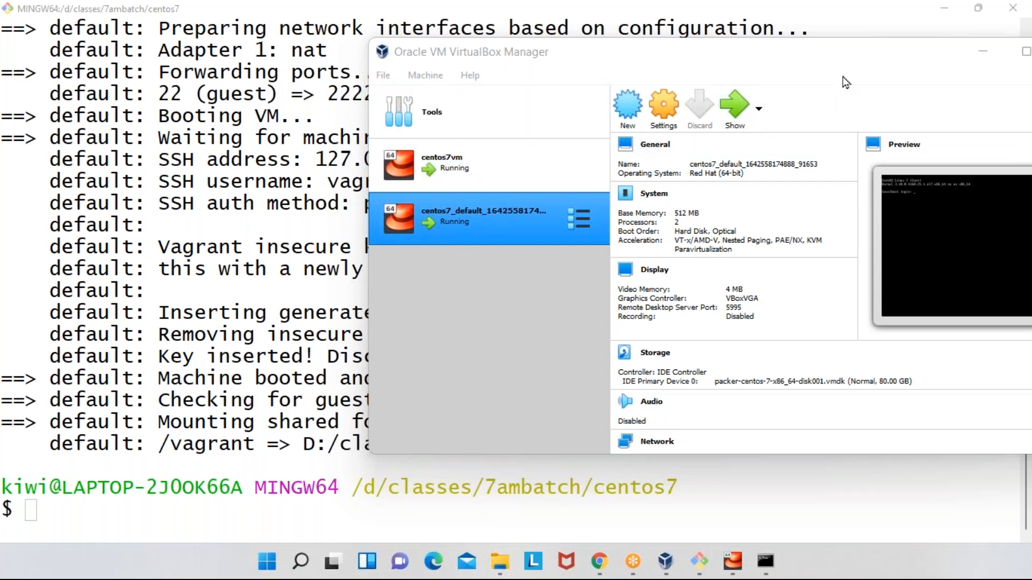
pyautogui.click(992, 64)
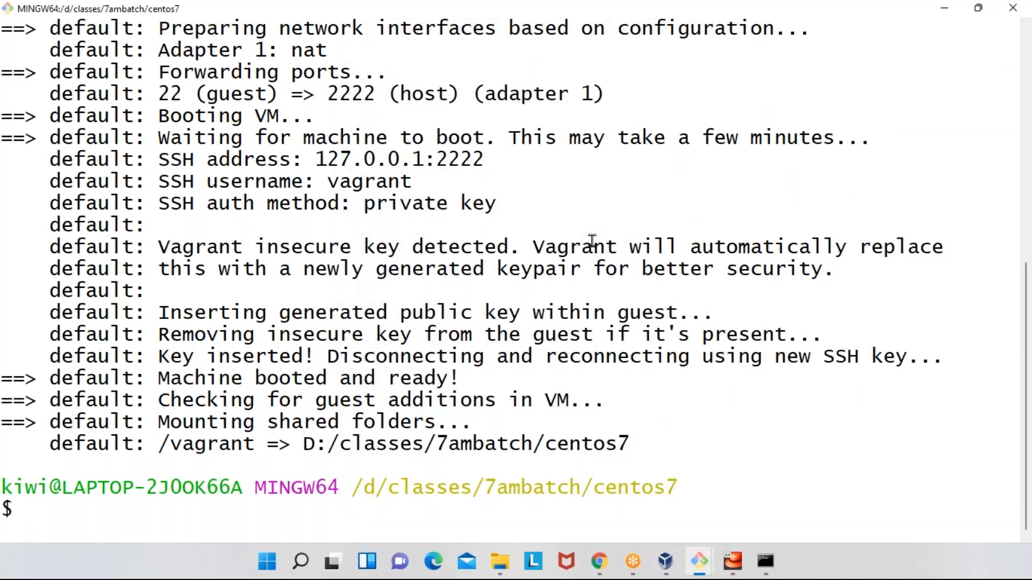
# - Log in to the Vagrant virtual machine from Git Bash with vagrant ssh
pyautogui.doubleClick(612, 482)
pyautogui.write('vagrant ssh')
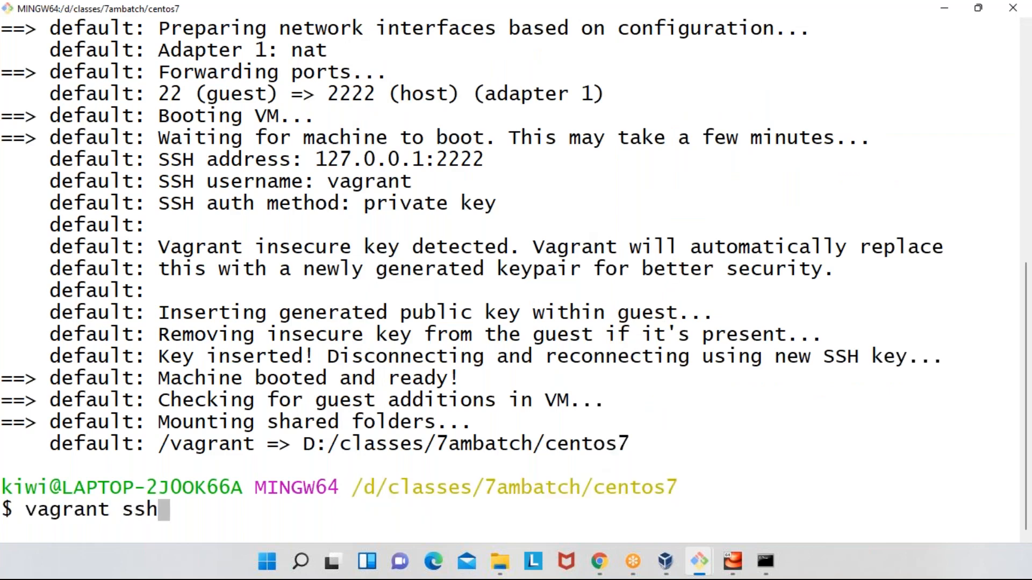
pyautogui.press('Return')
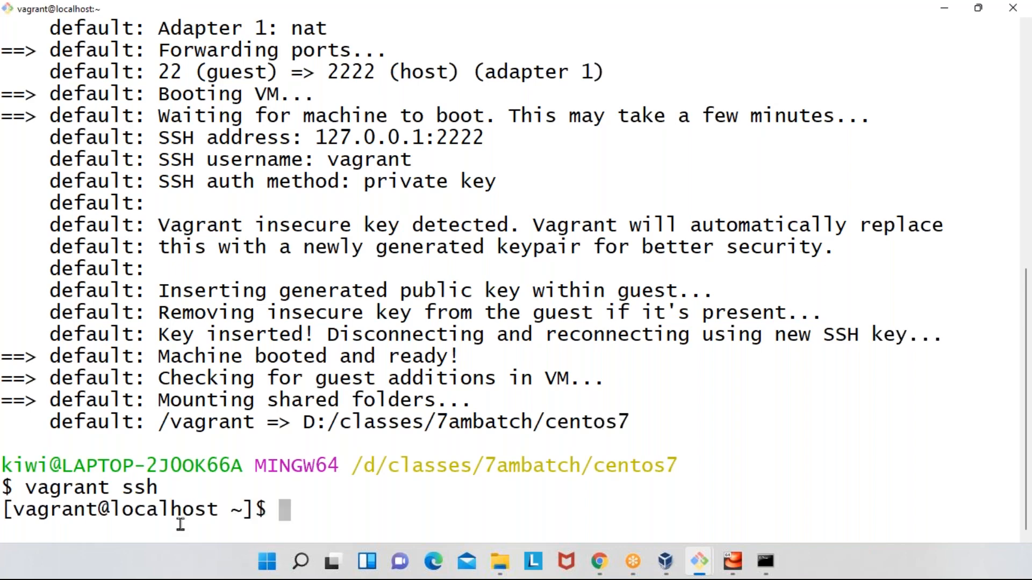
# - Highlight the virtual machine's shell prompt and the Git Bash host prompt to compare them, and clear the selection
pyautogui.moveTo(6, 511); pyautogui.dragTo(264, 508)
pyautogui.click(245, 506)
pyautogui.moveTo(13, 511); pyautogui.dragTo(218, 509)
pyautogui.tripleClick(307, 466)
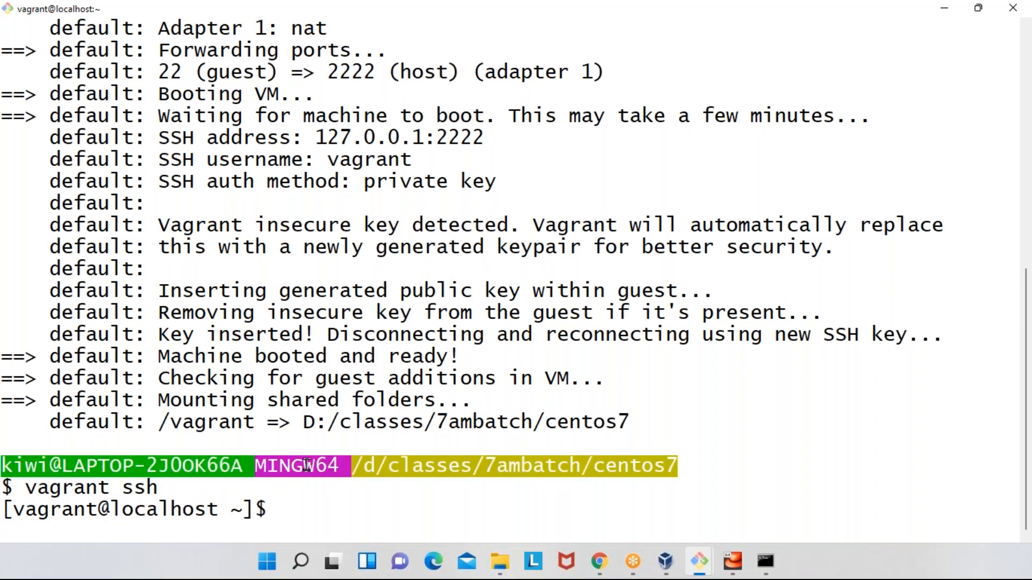
pyautogui.tripleClick(191, 508)
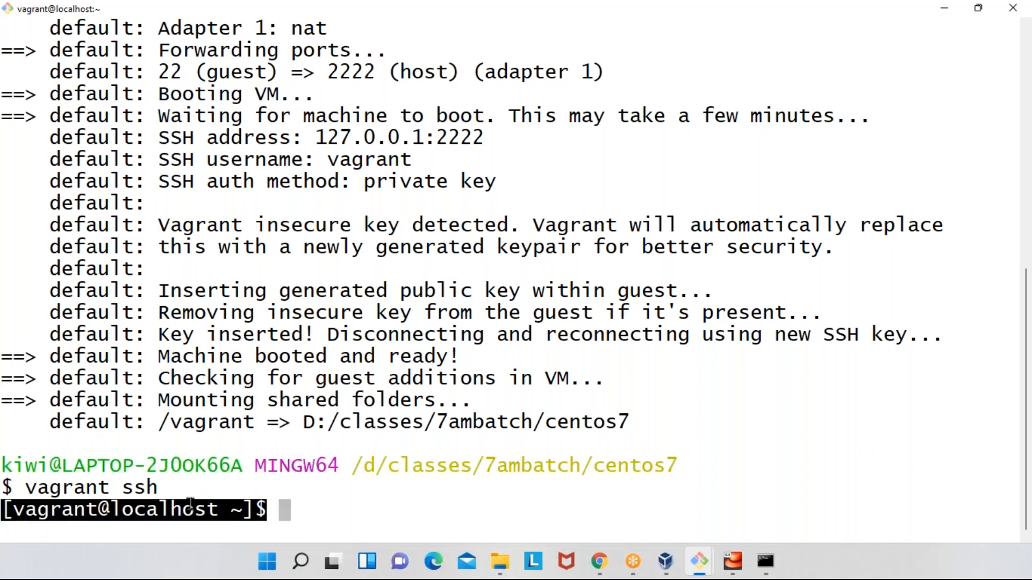
pyautogui.click(353, 502)
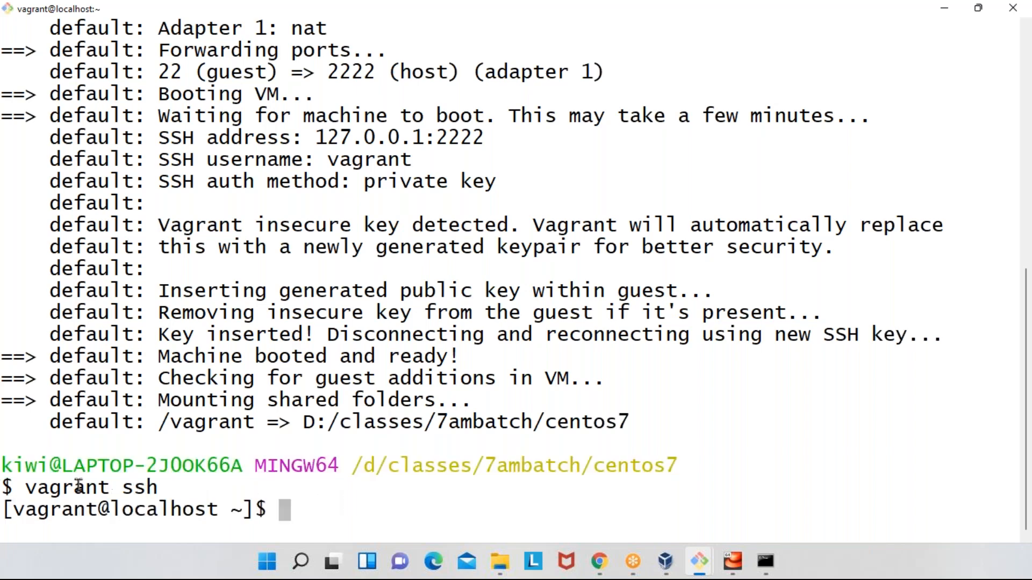
# - Highlight the vagrant ssh command, log out of the virtual machine with exit, and clear the terminal
pyautogui.moveTo(26, 488); pyautogui.dragTo(225, 481)
pyautogui.click(326, 440)
pyautogui.write('exit')
pyautogui.press('Return')
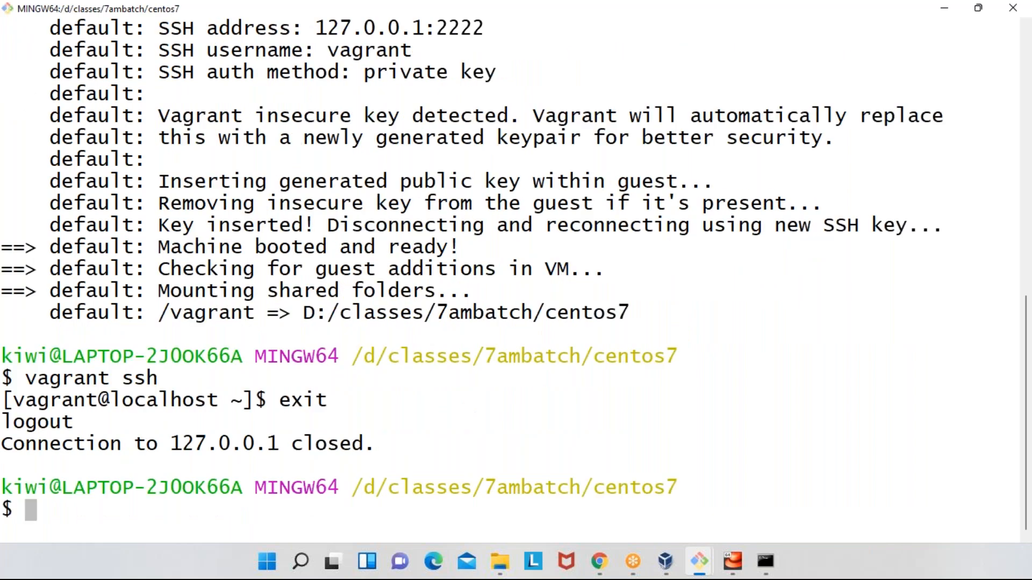
pyautogui.write('clear')
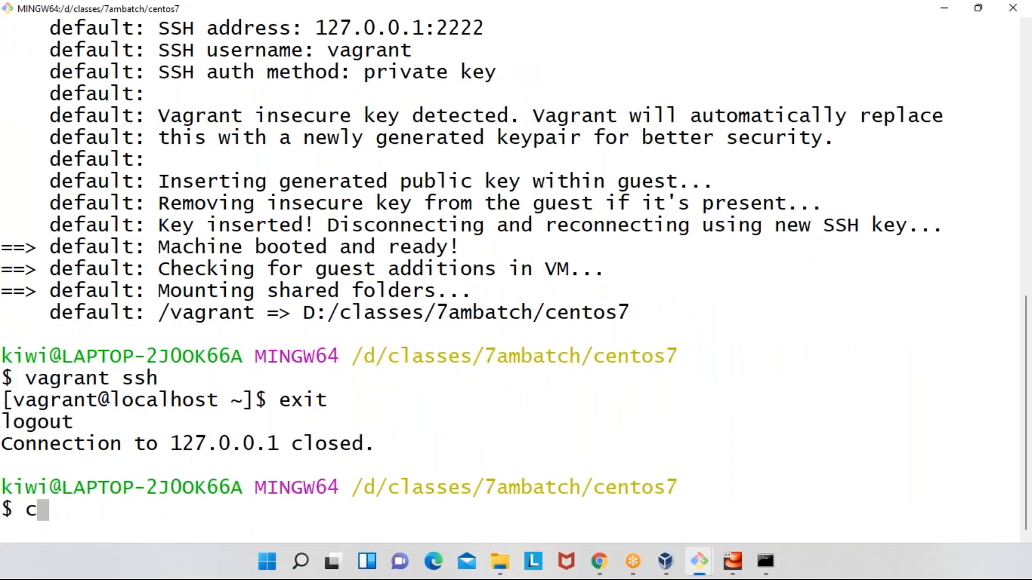
pyautogui.press('Return')
pyautogui.press('Return')
# - Shut down the Vagrant machine with vagrant halt, highlight the centos7 folder path, and check the machine's state in VirtualBox Manager
pyautogui.press('Up')
pyautogui.press('Up')
pyautogui.press('BackSpace')
pyautogui.press('BackSpace')
pyautogui.press('BackSpace')
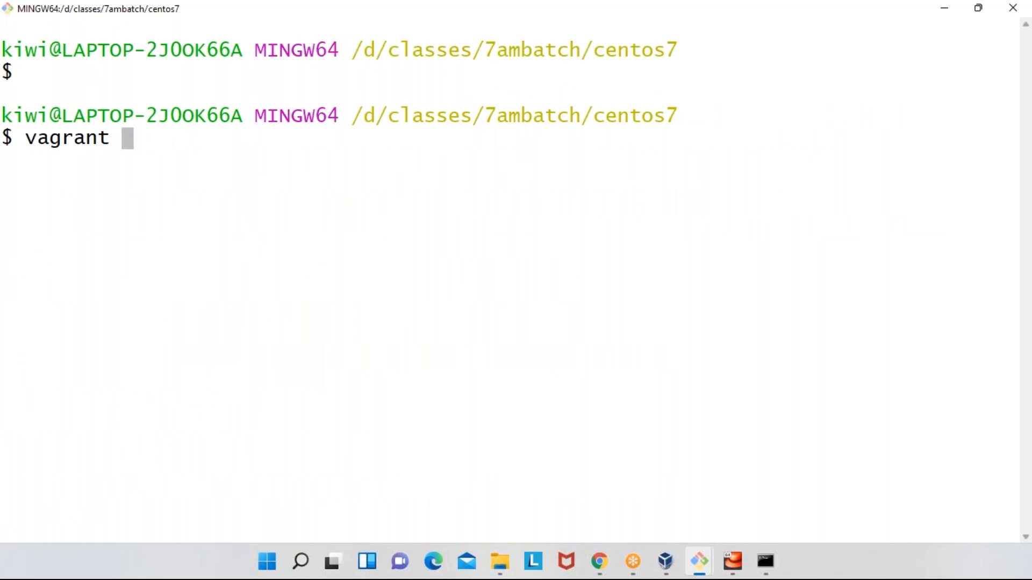
pyautogui.write('halt')
pyautogui.press('Return')
pyautogui.doubleClick(534, 111)
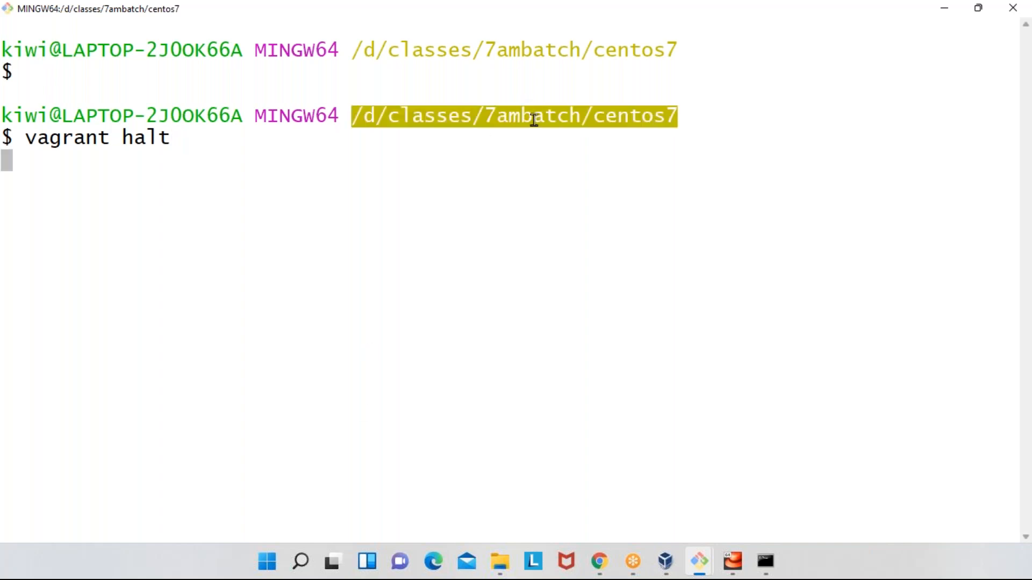
pyautogui.hotkey('alt', 'Tab')
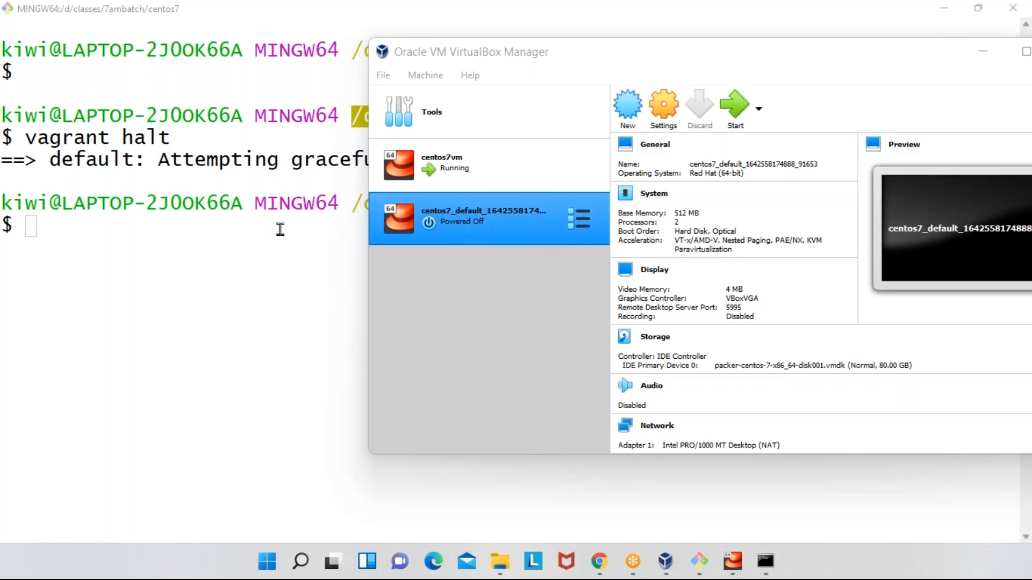
pyautogui.click(233, 227)
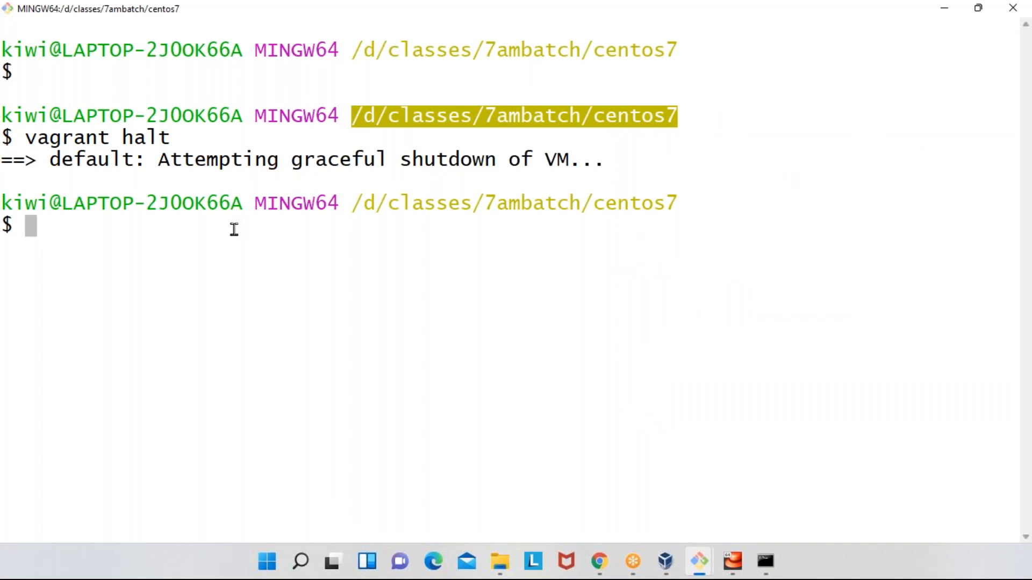
# - Start the machine again with vagrant up, check VirtualBox Manager, and highlight the centos7 folder path in Git Bash
pyautogui.write('vagrant ')
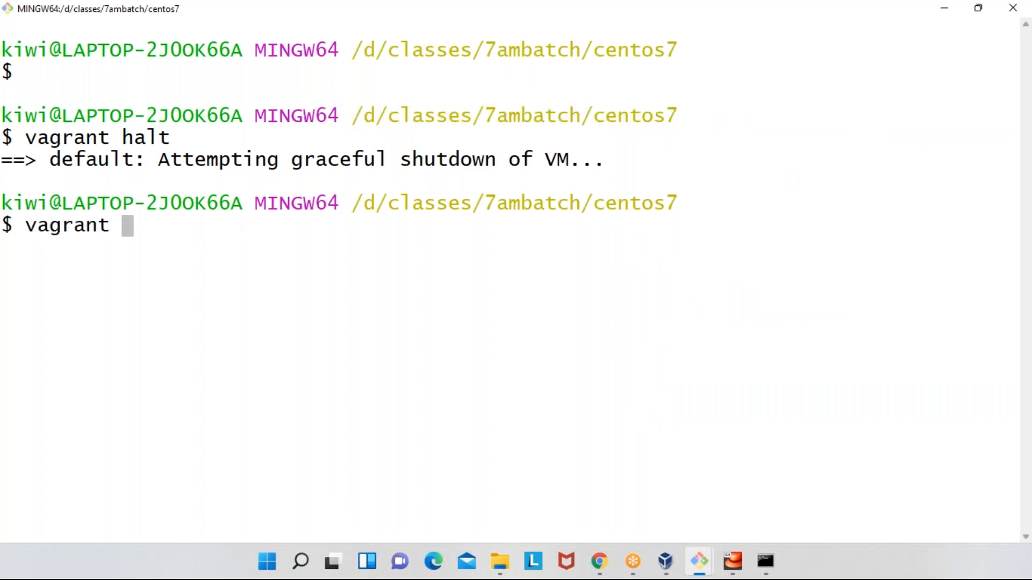
pyautogui.write('up')
pyautogui.press('Return')
pyautogui.hotkey('alt', 'Tab')
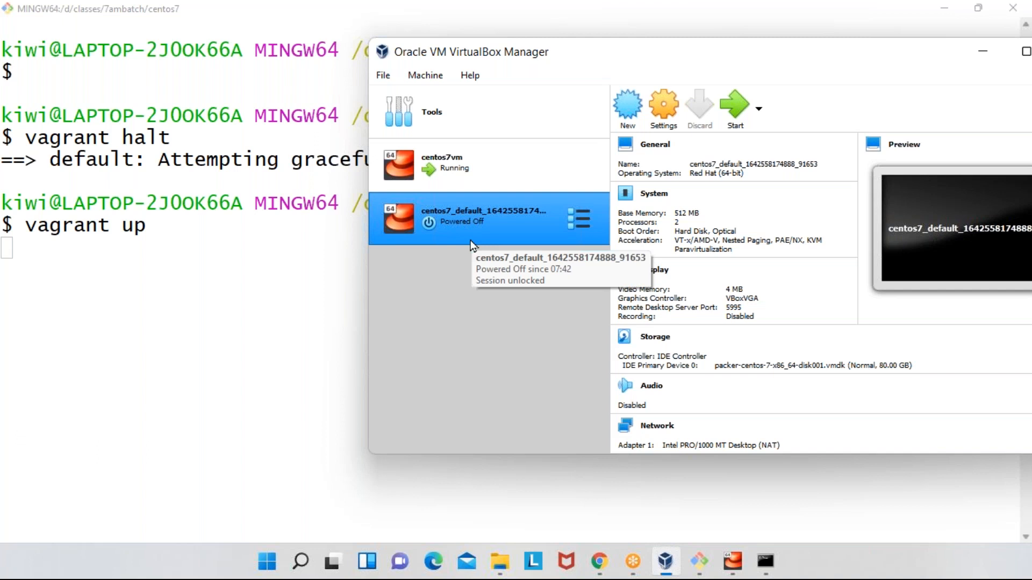
pyautogui.hotkey('alt', 'Tab')
pyautogui.doubleClick(554, 203)
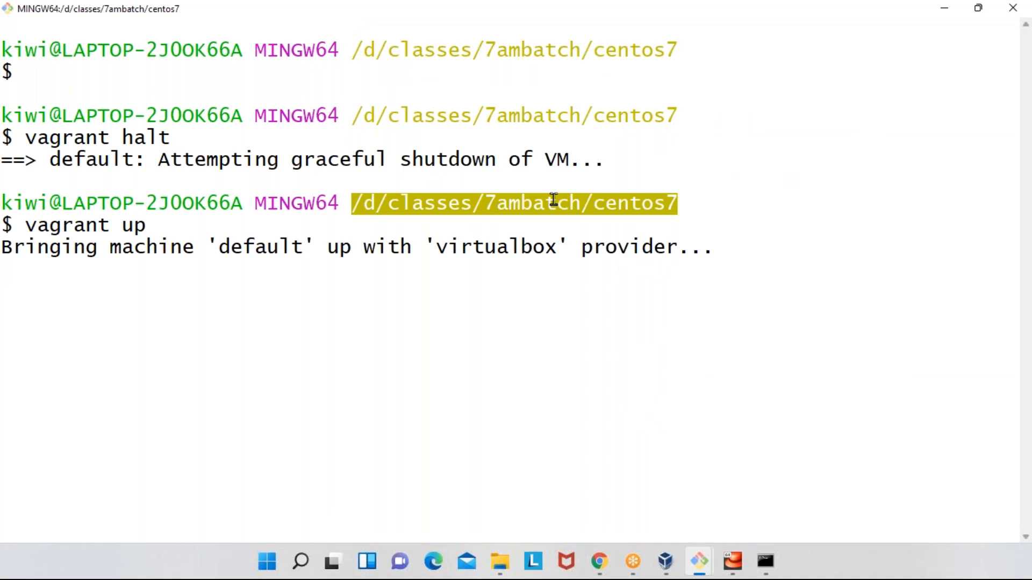
pyautogui.click(590, 199)
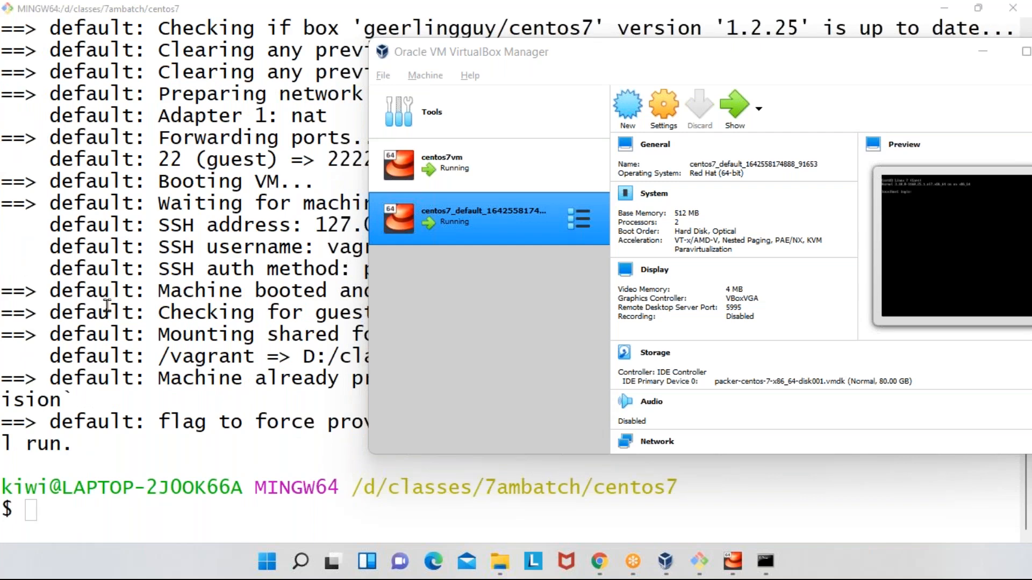
# - Return to Git Bash, clear the terminal output, and add two blank prompts
pyautogui.click(221, 253)
pyautogui.write('clear')
pyautogui.press('Return')
pyautogui.press('Return')
pyautogui.press('Return')
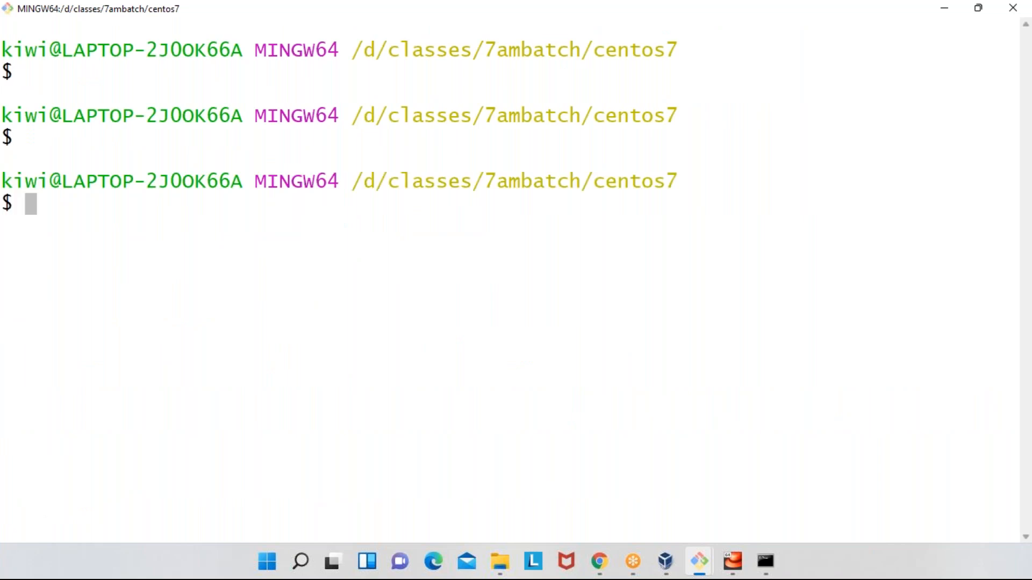
# - Run vagrant destroy in the centos7 folder and switch to VirtualBox Manager to view the machine list
pyautogui.write('vagrant d')
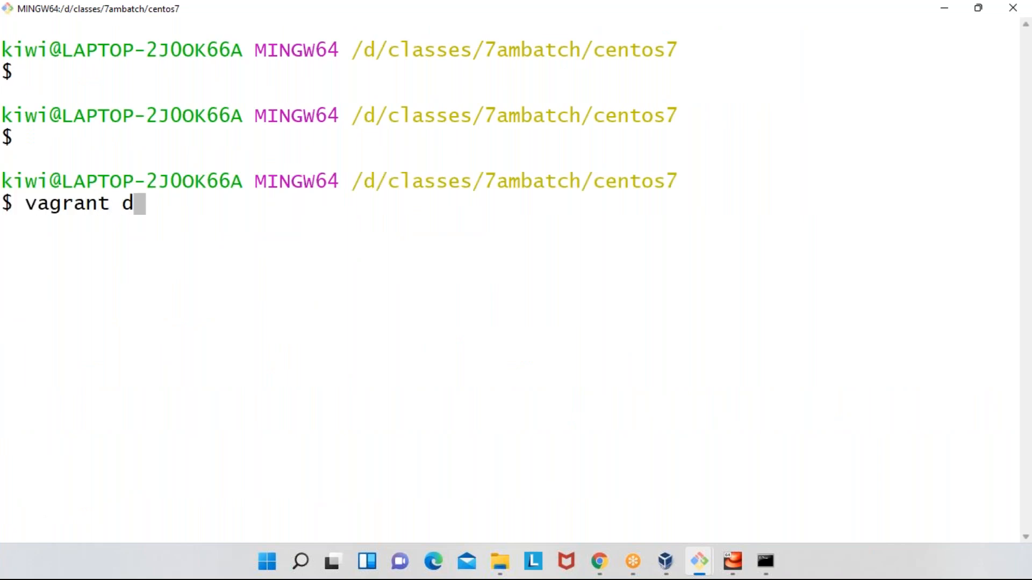
pyautogui.write('estroy')
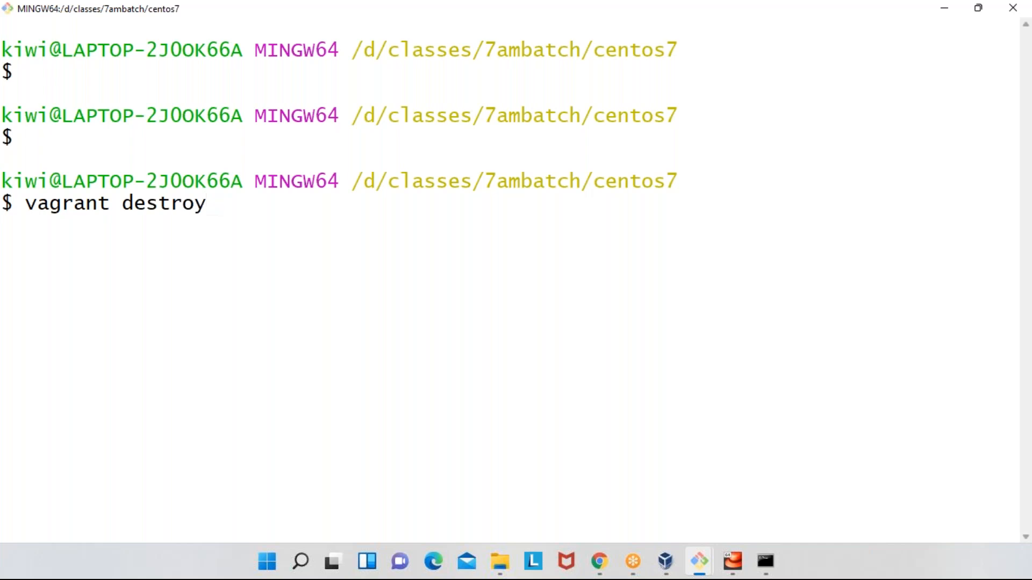
pyautogui.press('Return')
pyautogui.hotkey('alt', 'Tab')
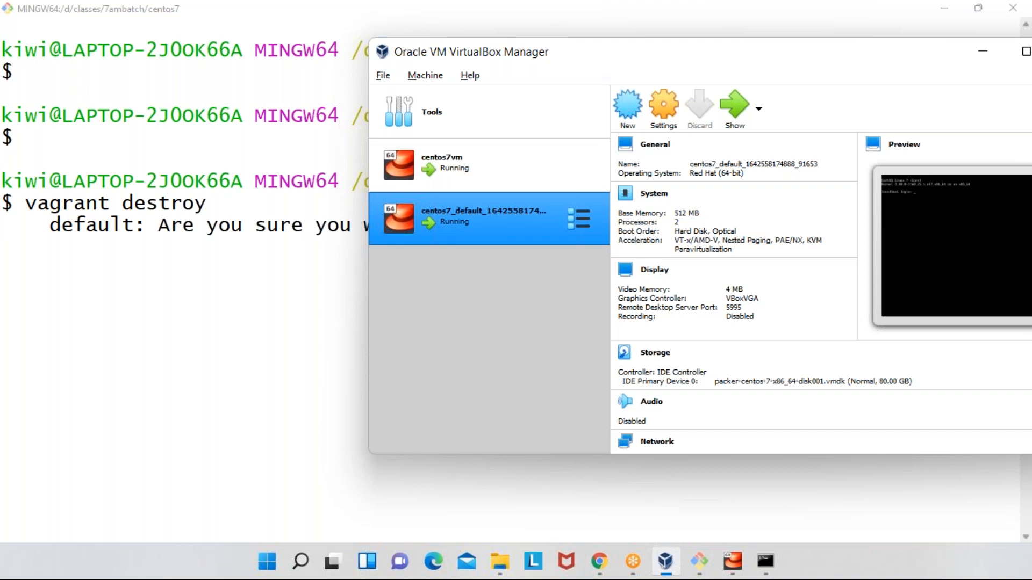
# - Confirm destroying the default VM with y in Git Bash, then check the machine list in VirtualBox Manager
pyautogui.hotkey('alt', 'Tab')
pyautogui.write('y')
pyautogui.press('Return')
pyautogui.hotkey('alt', 'Tab')
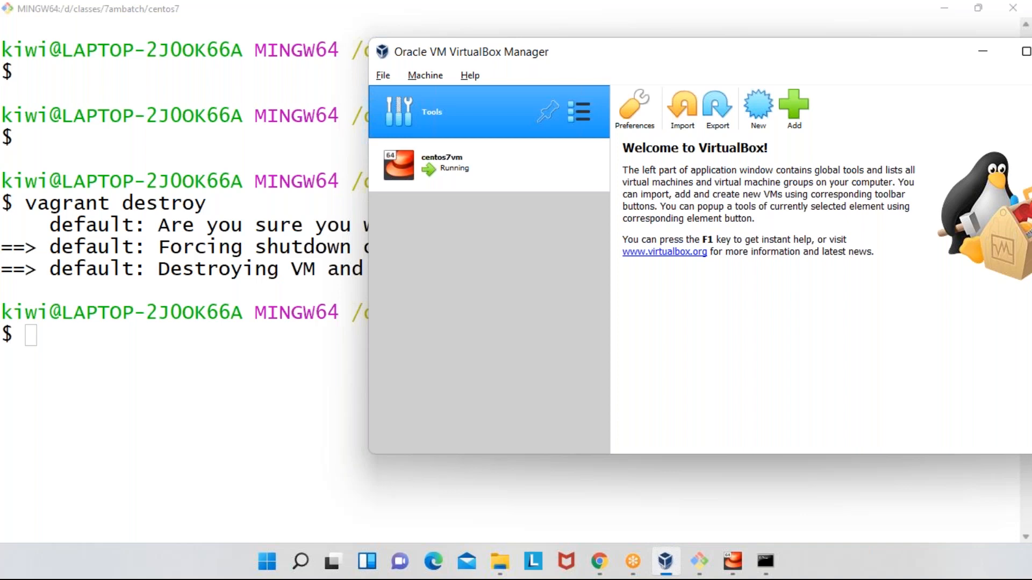
pyautogui.hotkey('alt', 'Tab')
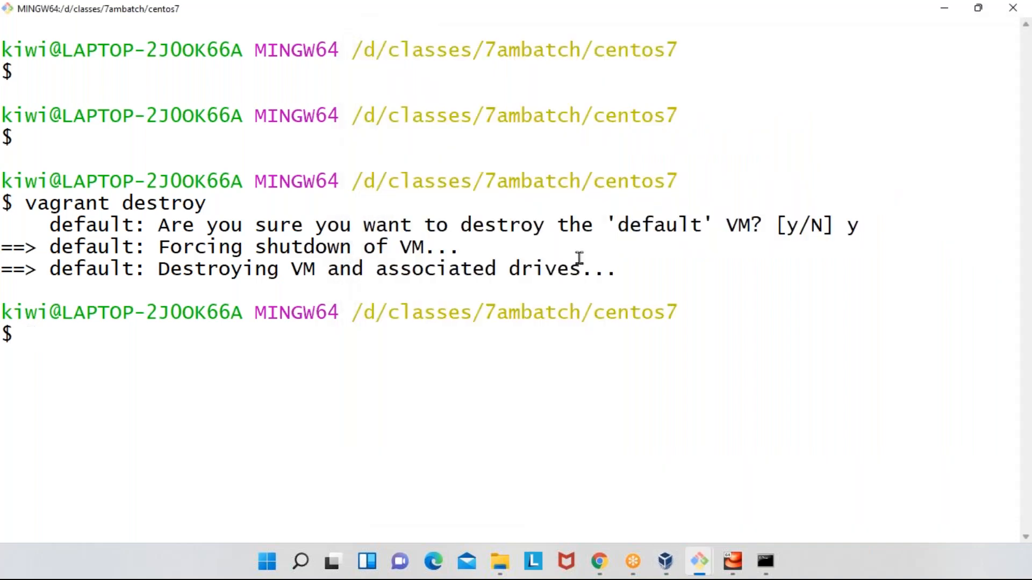
# - List the command history and highlight the mkdir and cd commands for the 7ambatch/centos7 folder
pyautogui.write('history')
pyautogui.press('Return')
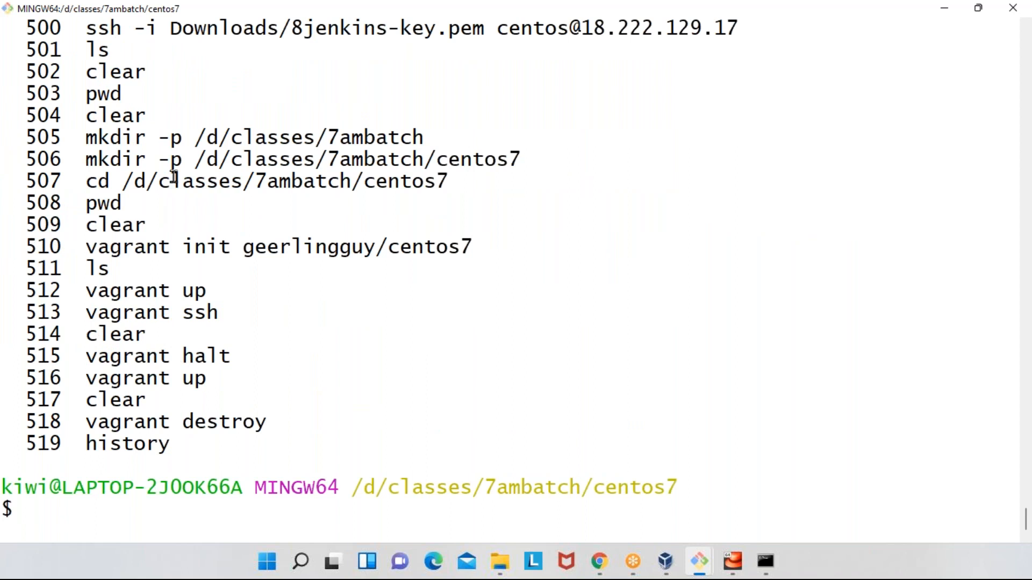
pyautogui.moveTo(81, 141); pyautogui.dragTo(418, 140)
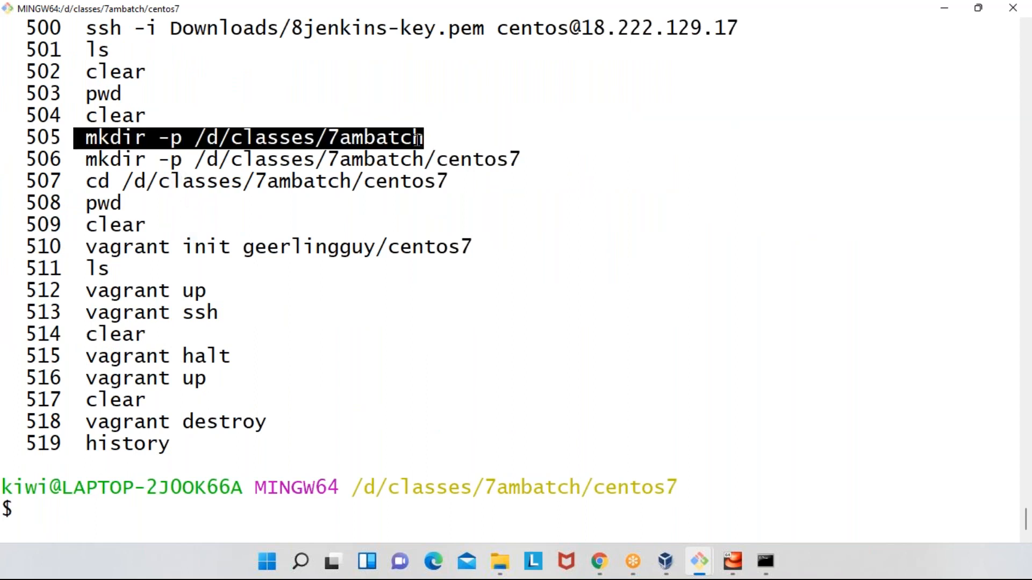
pyautogui.click(161, 143)
pyautogui.moveTo(82, 164); pyautogui.dragTo(515, 161)
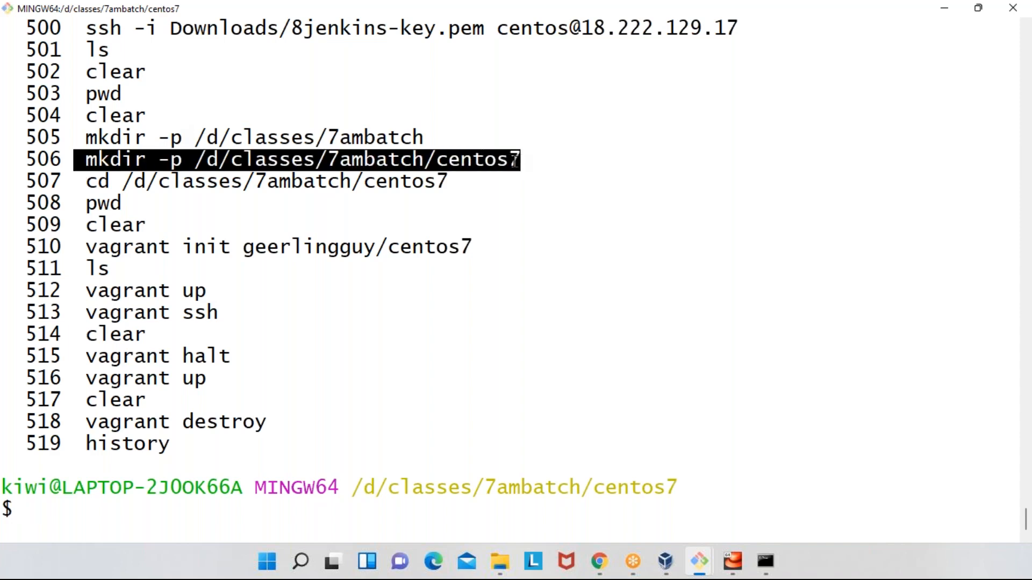
pyautogui.moveTo(83, 183); pyautogui.dragTo(468, 180)
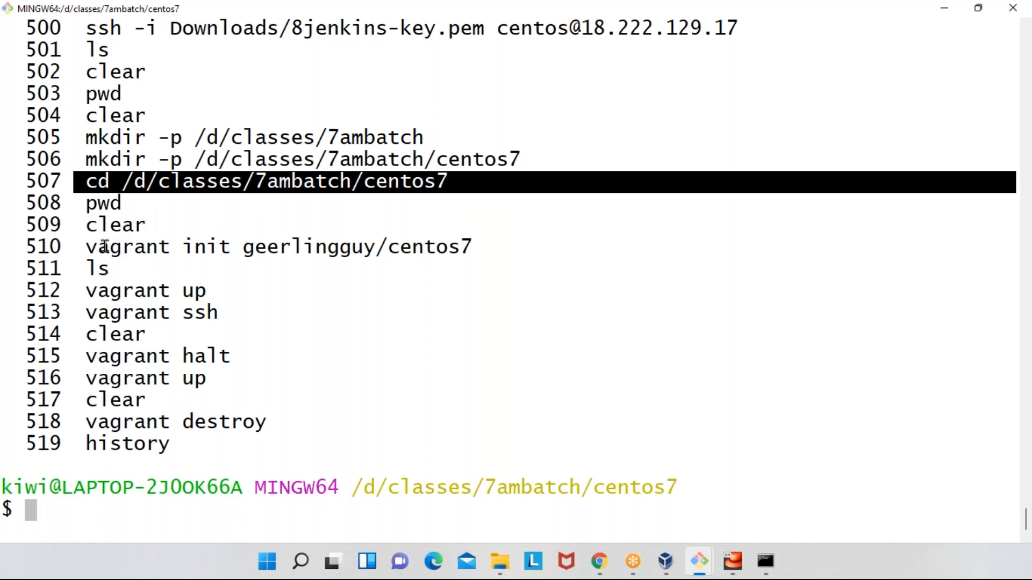
# - Highlight the vagrant init command and its geerlingguy/centos7 box name, followed by the vagrant up and vagrant ssh entries
pyautogui.moveTo(86, 246); pyautogui.dragTo(429, 246)
pyautogui.click(415, 248)
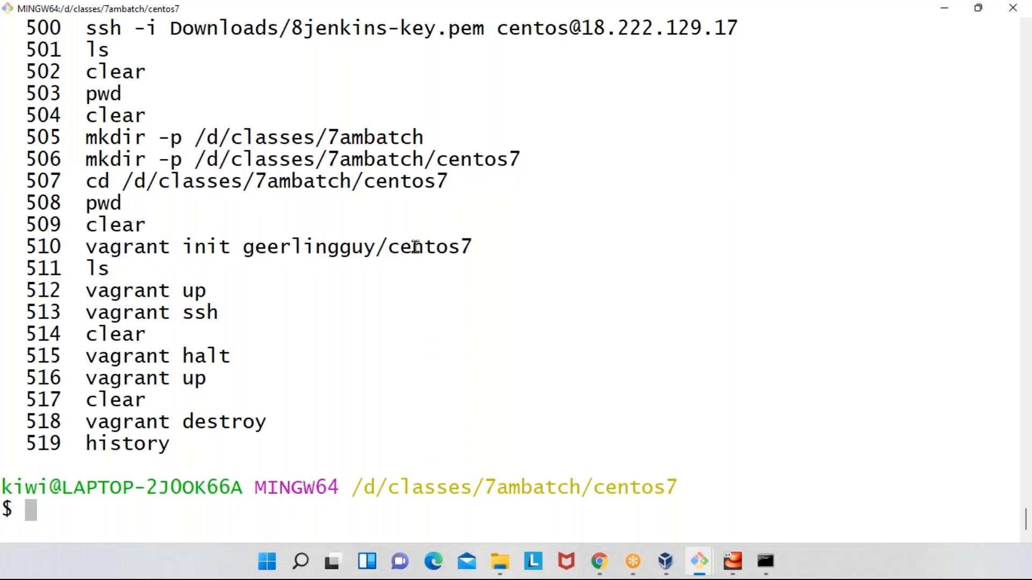
pyautogui.doubleClick(415, 247)
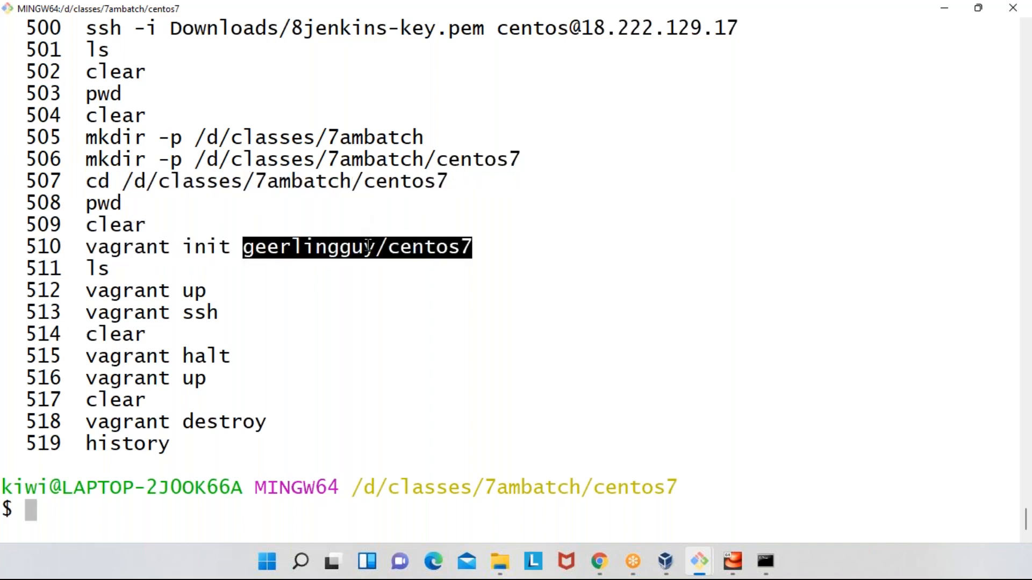
pyautogui.tripleClick(92, 293)
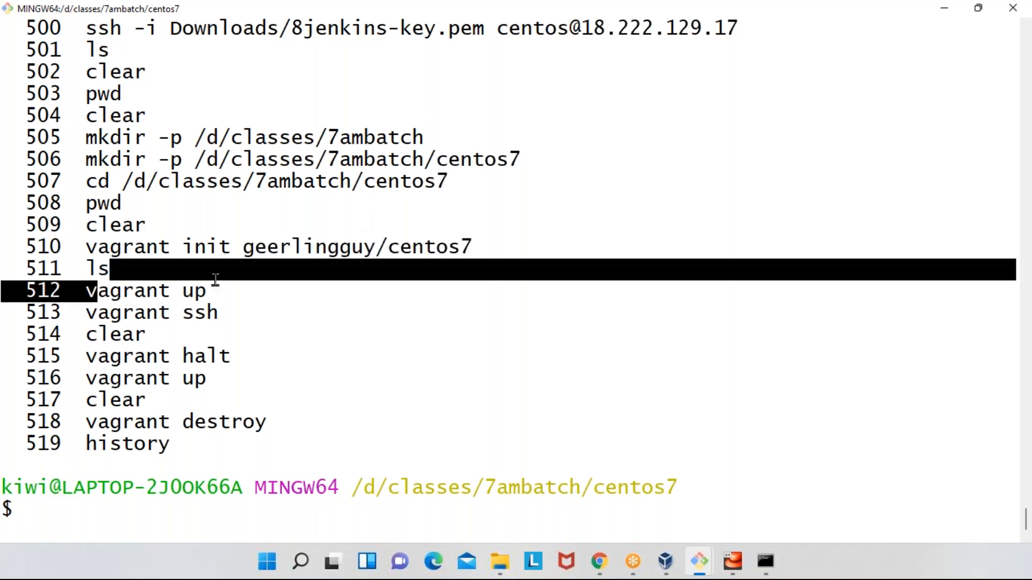
pyautogui.tripleClick(110, 315)
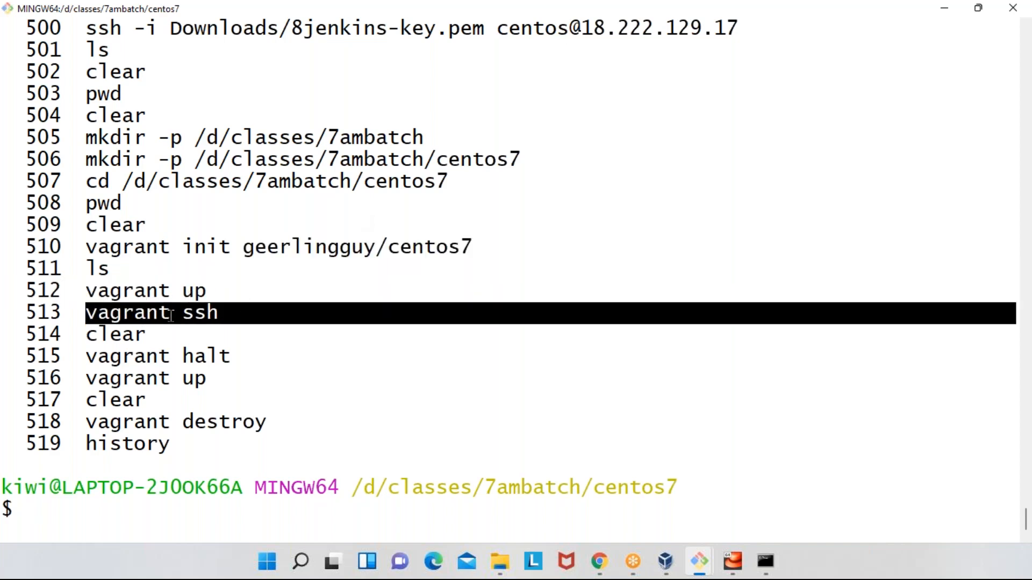
# - Highlight the host prompt, the vagrant halt and up entries, and history lines 505 to 518, and clear the selection
pyautogui.tripleClick(118, 488)
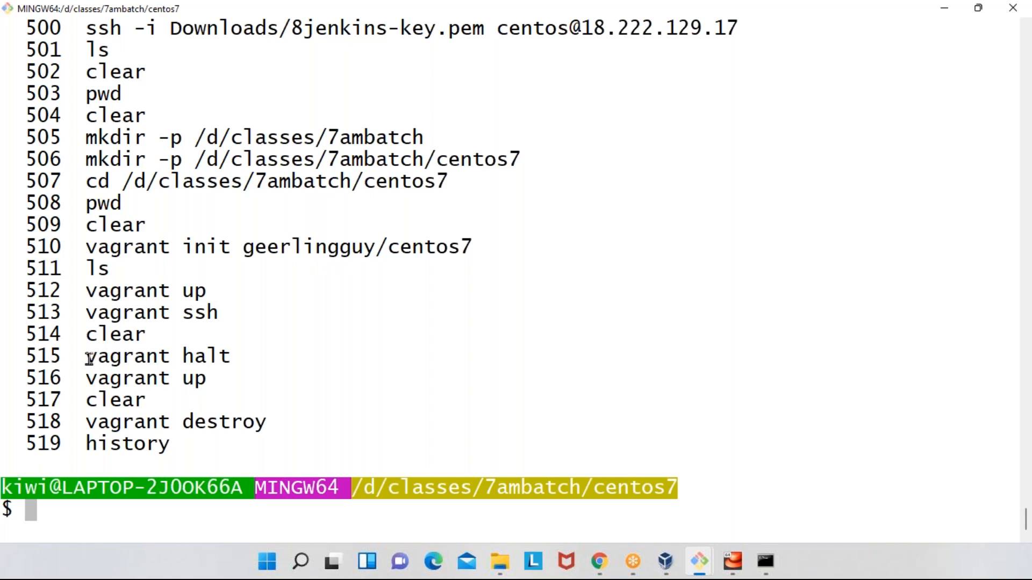
pyautogui.tripleClick(237, 356)
pyautogui.tripleClick(249, 378)
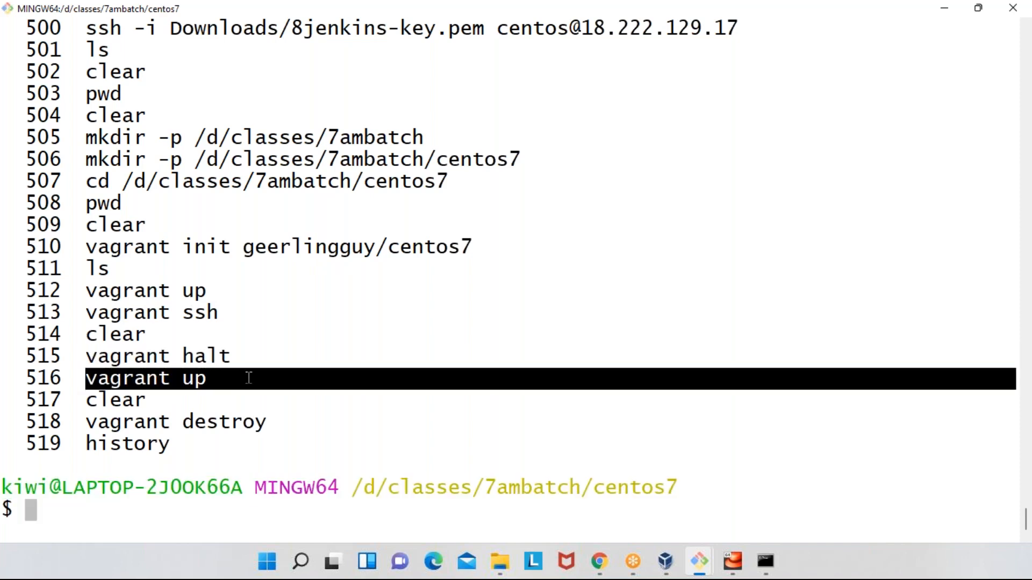
pyautogui.moveTo(94, 420); pyautogui.dragTo(13, 135)
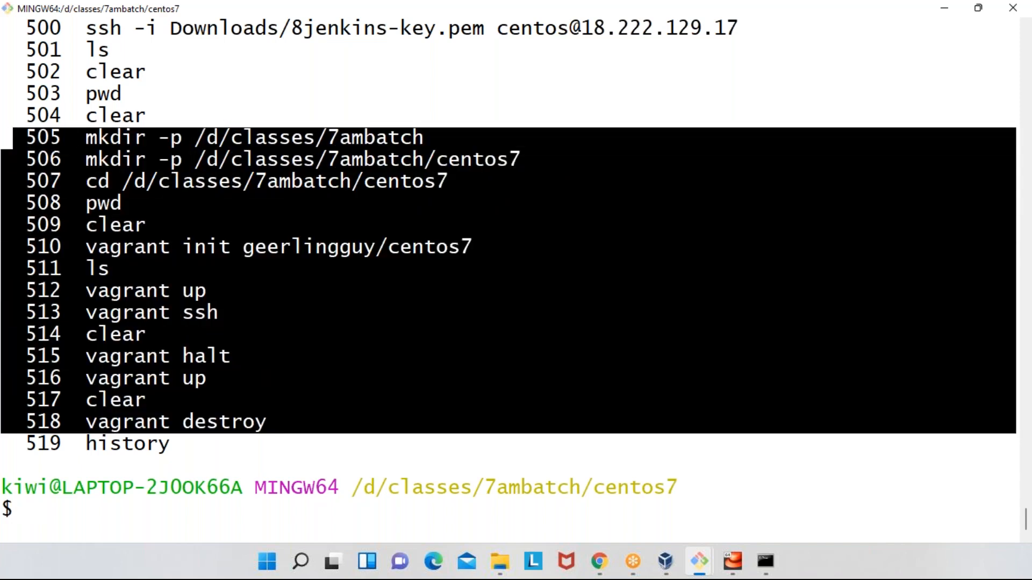
pyautogui.hotkey('alt', 'Tab')
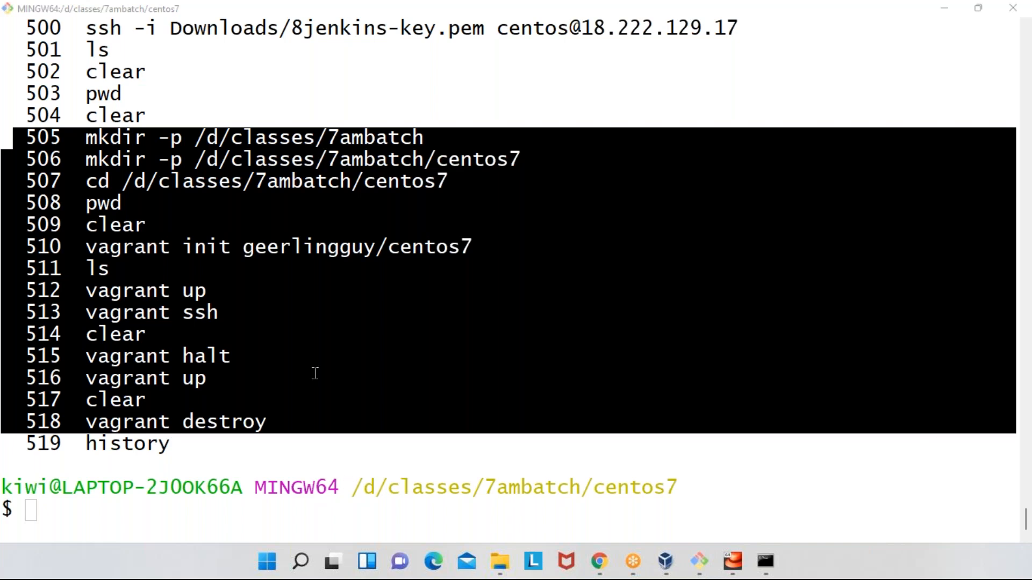
pyautogui.hotkey('alt', 'Tab')
pyautogui.click(493, 354)
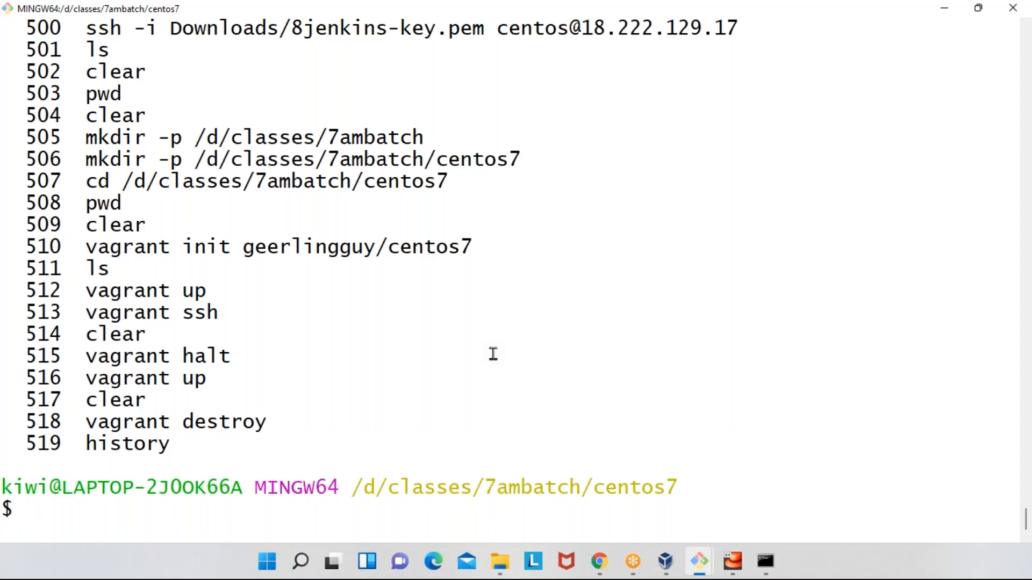
# - Clear the Git Bash terminal and bring up VirtualBox Manager
pyautogui.write('clear')
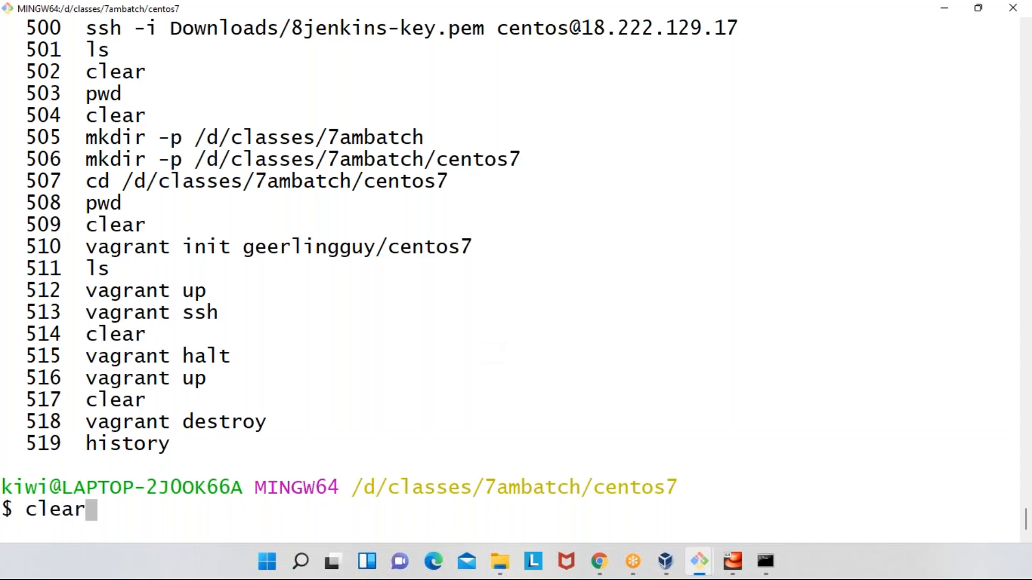
pyautogui.press('Return')
pyautogui.press('Return')
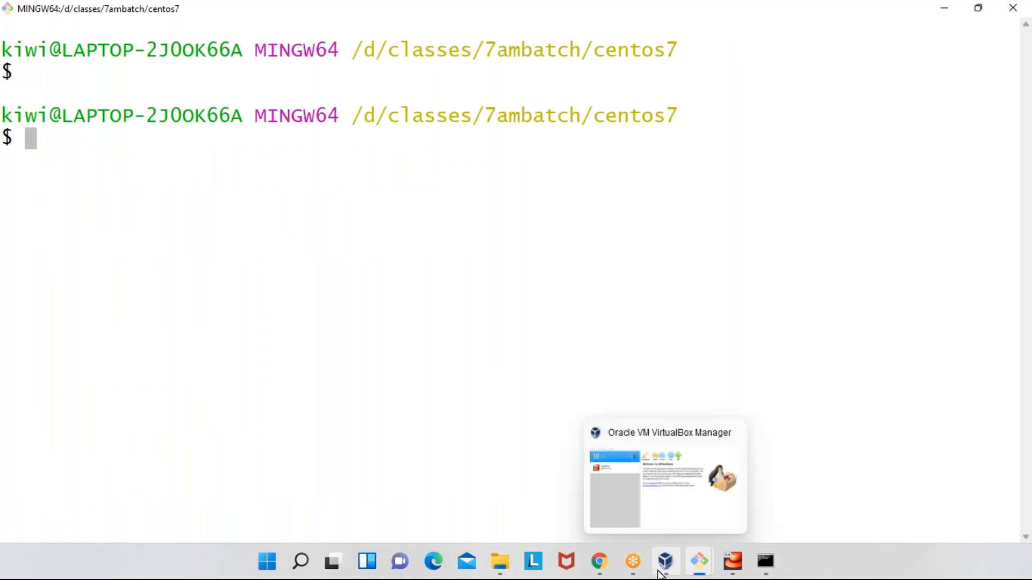
pyautogui.click(676, 566)
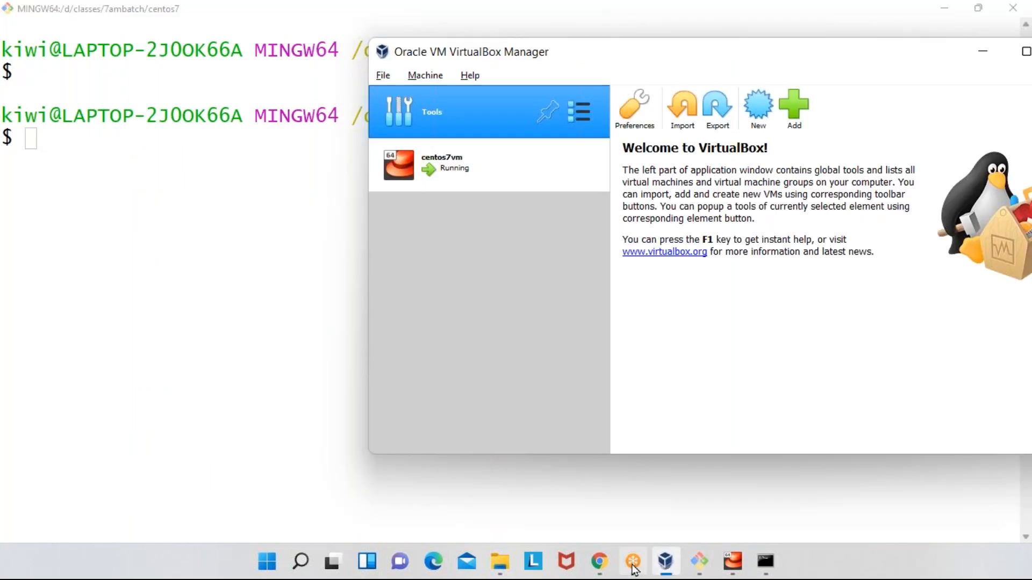
# - Switch to Chrome, search Google in a new tab for "vagrant cloud", open Vagrant Cloud's box search page and select its URL
pyautogui.click(600, 565)
pyautogui.click(847, 16)
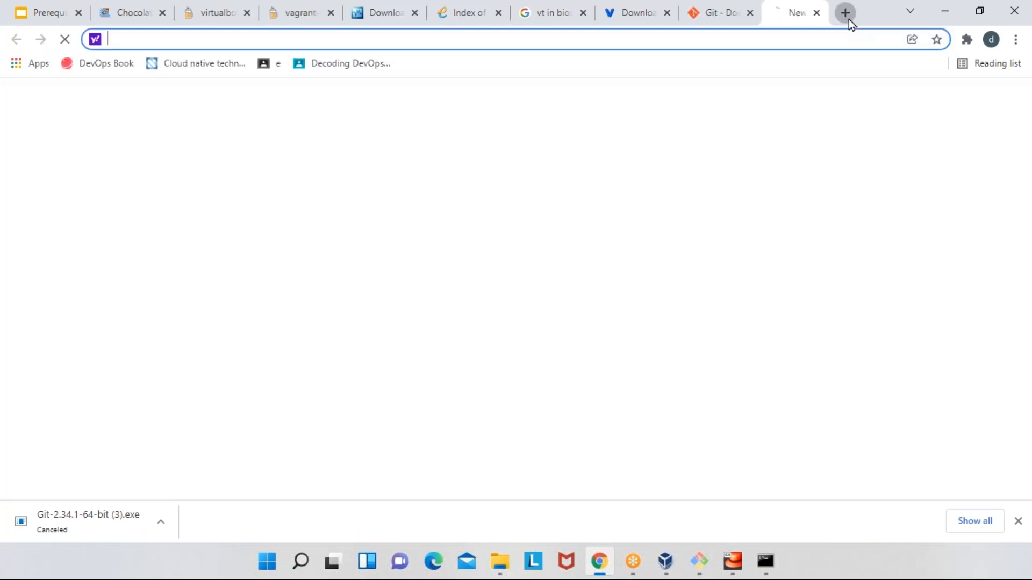
pyautogui.write('google.com')
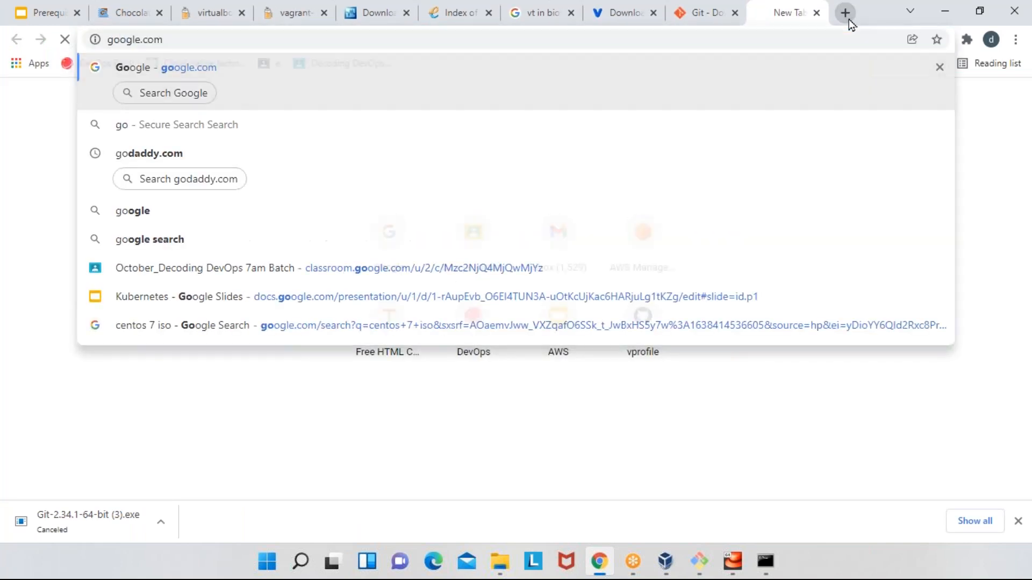
pyautogui.press('Return')
pyautogui.write('vagr')
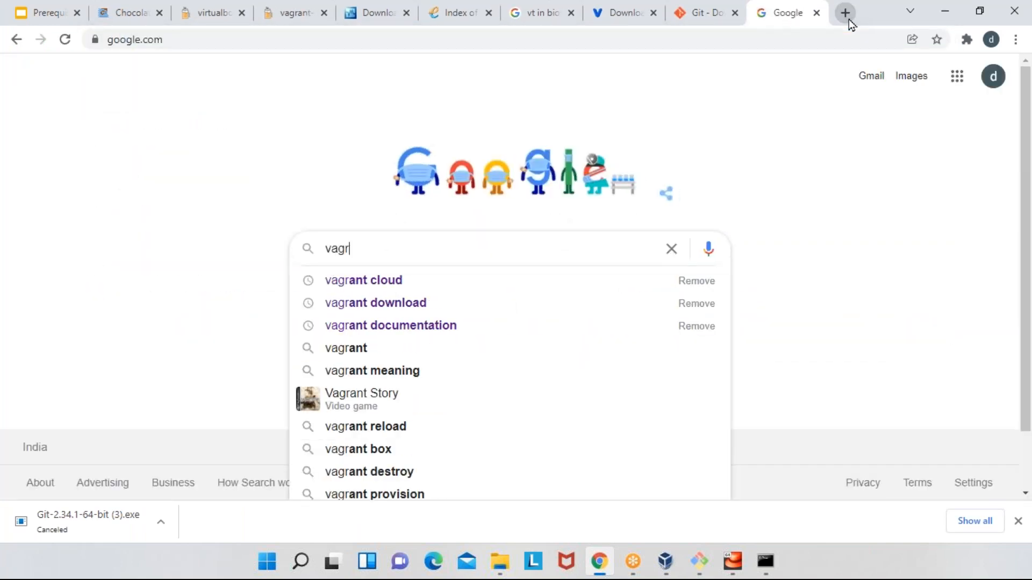
pyautogui.write('ant cloud')
pyautogui.press('Return')
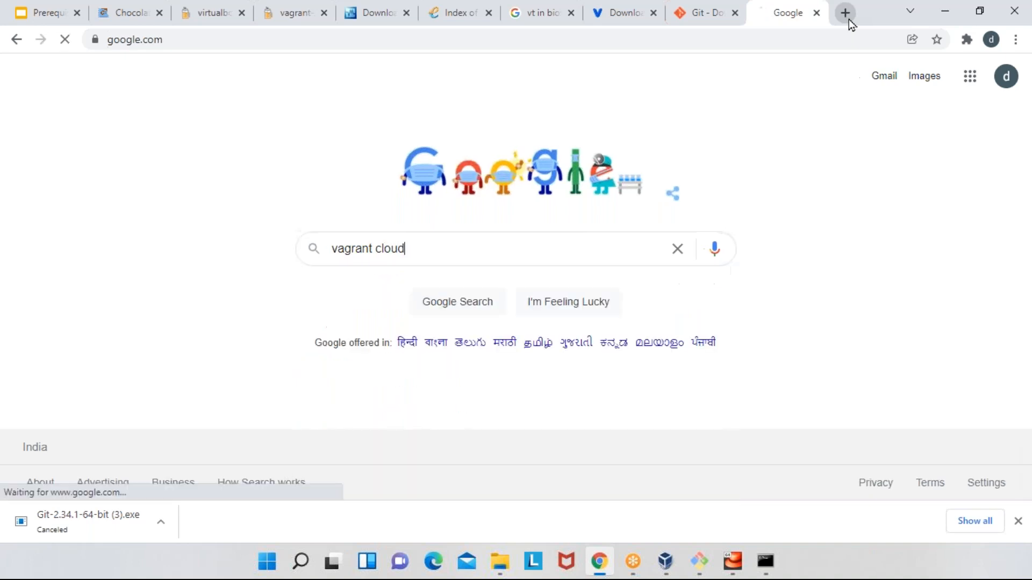
pyautogui.click(376, 221)
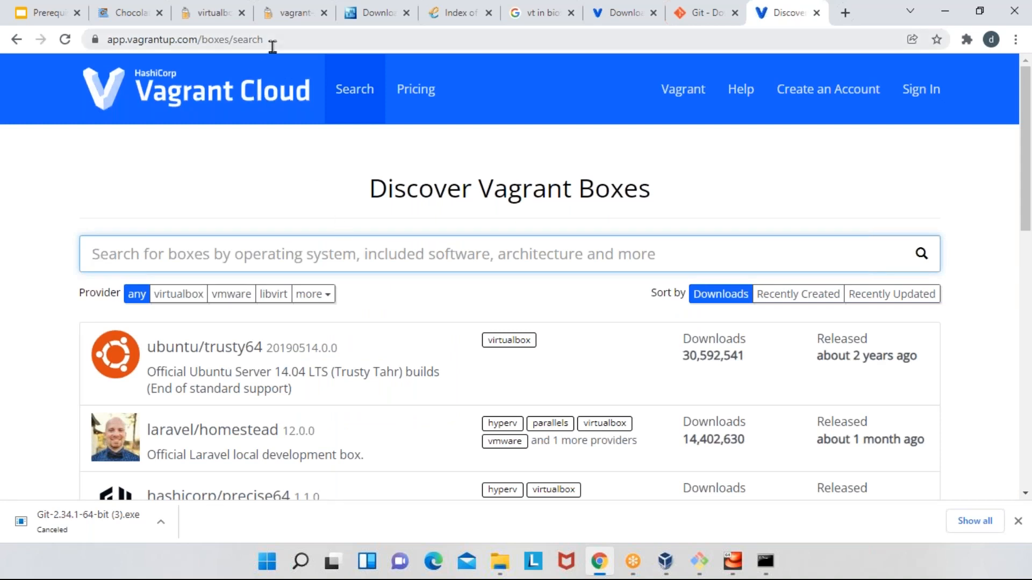
pyautogui.click(272, 46)
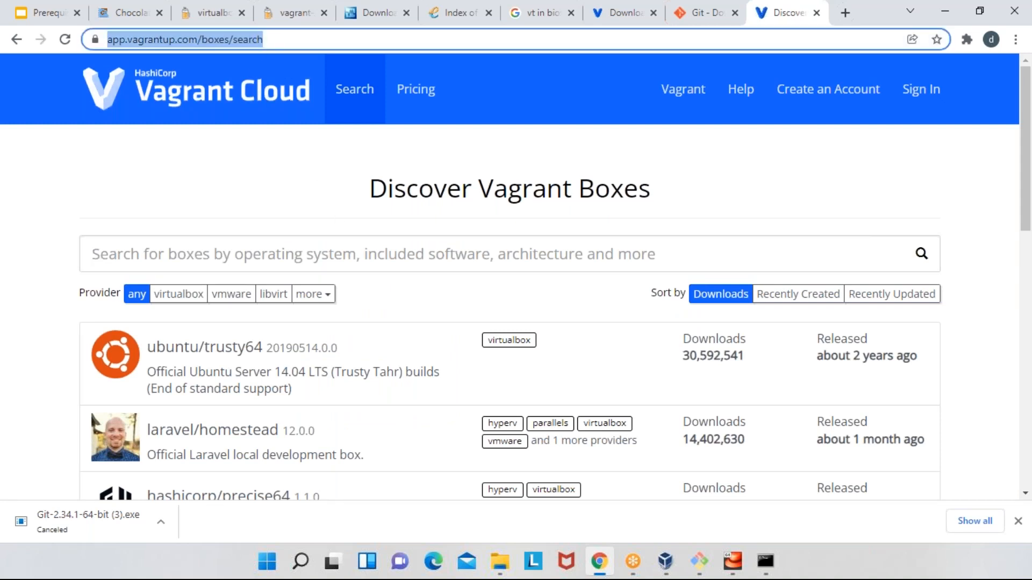
pyautogui.hotkey('alt', 'Tab')
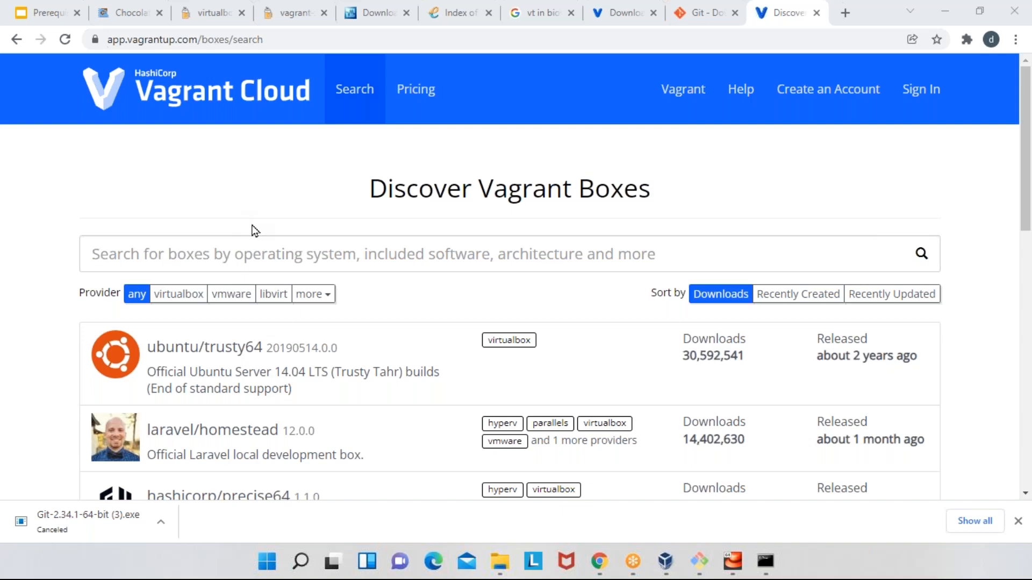
# - Search Vagrant Cloud for "centos 8" and look through the listed boxes
pyautogui.click(285, 253)
pyautogui.write('cento')
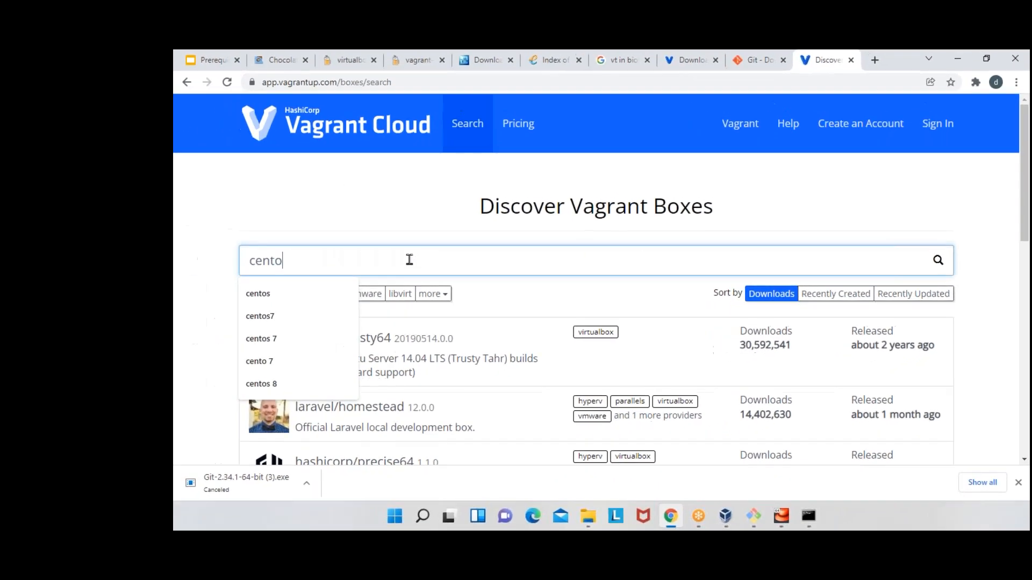
pyautogui.write('s 8')
pyautogui.press('Return')
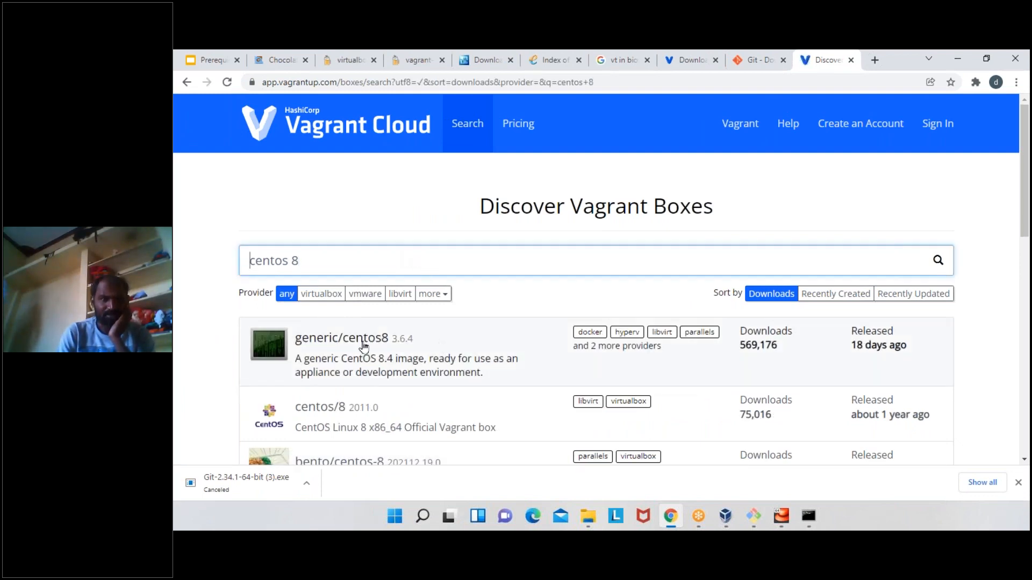
pyautogui.scroll(-1, 381, 377)
pyautogui.scroll(-2, 381, 376)
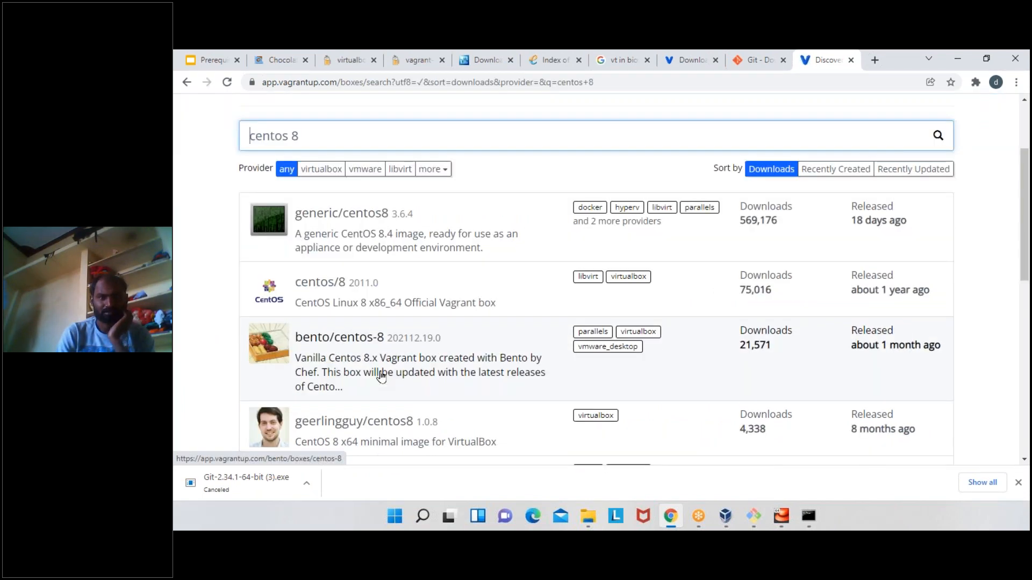
pyautogui.scroll(-2, 430, 333)
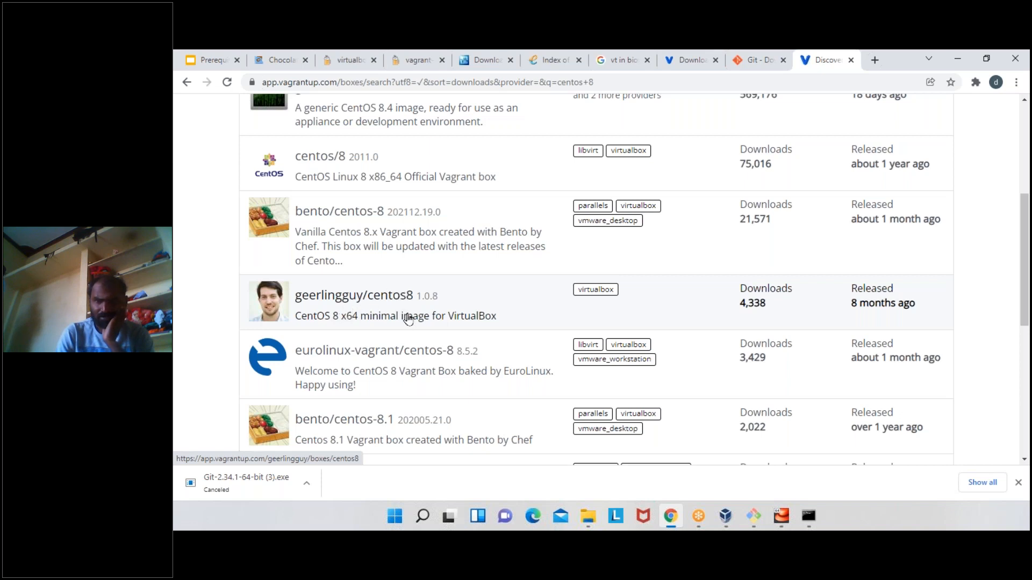
pyautogui.scroll(5, 408, 320)
# - Replace the box search term with "ubuntu 20" and run the search
pyautogui.tripleClick(404, 260)
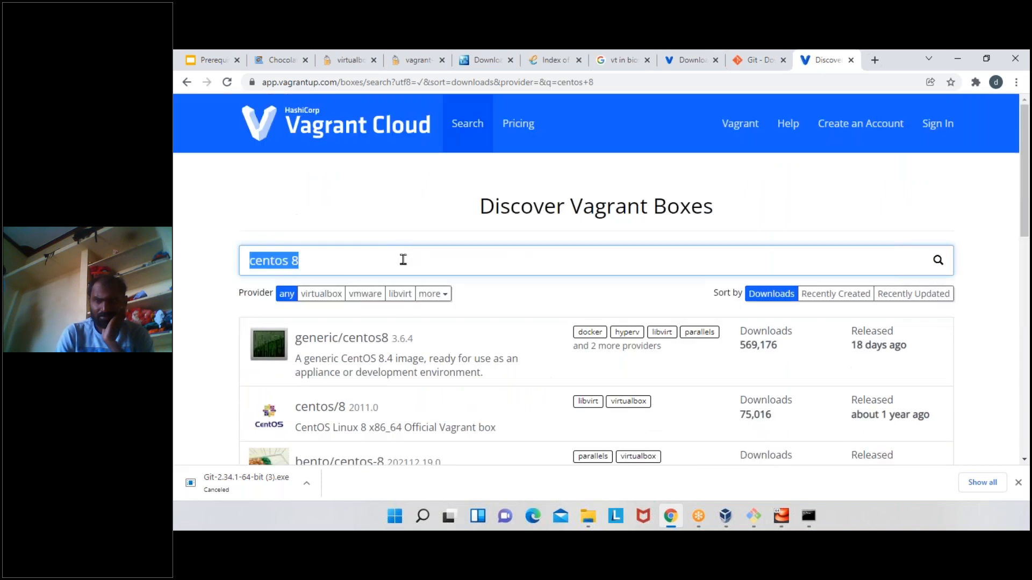
pyautogui.write('ubunt u20')
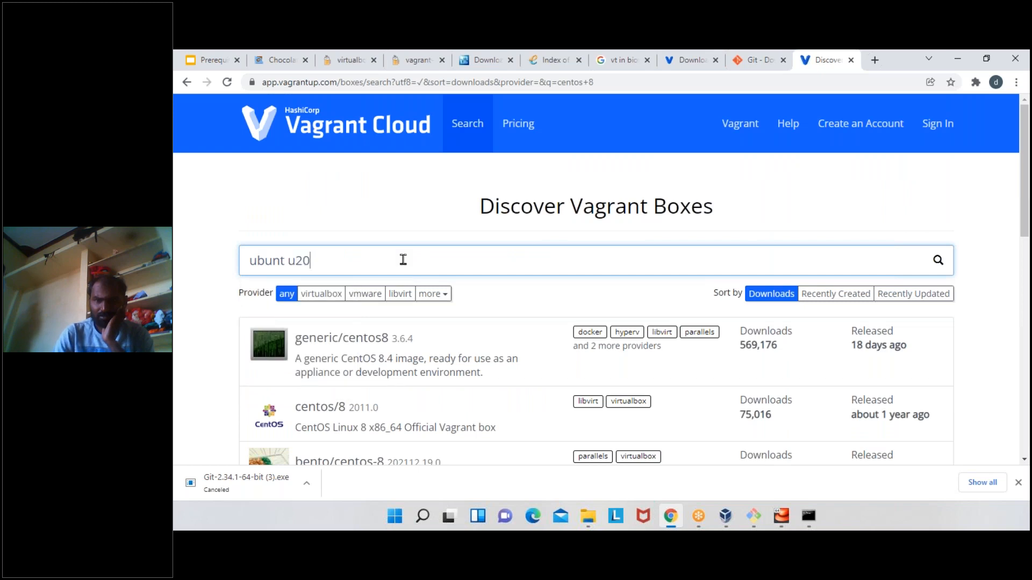
pyautogui.press('BackSpace')
pyautogui.press('BackSpace')
pyautogui.press('BackSpace')
pyautogui.press('BackSpace')
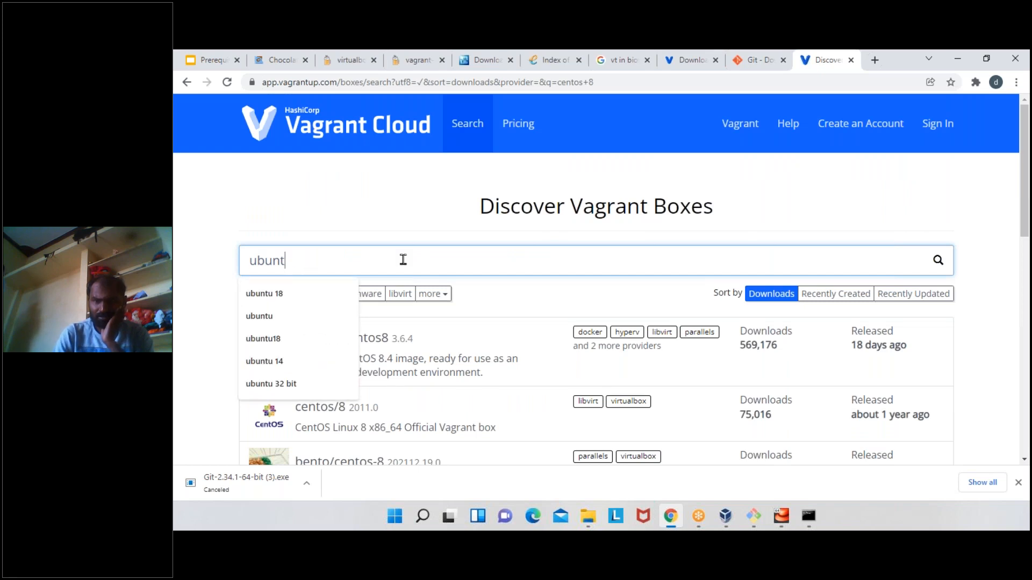
pyautogui.write('u 20')
pyautogui.press('Return')
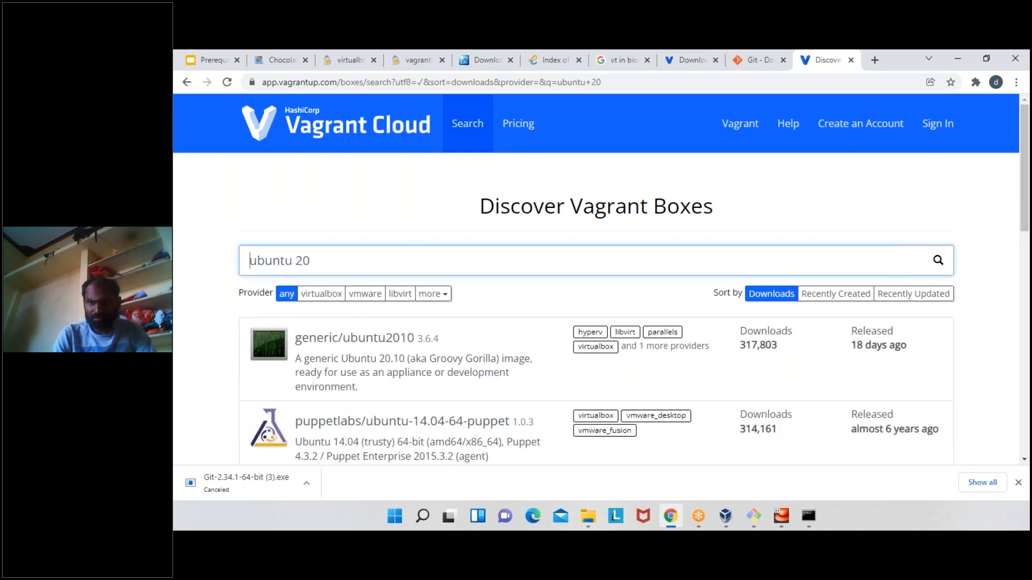
# - Open the ubuntu/focal64 box page and copy the box name from its Vagrantfile snippet
pyautogui.scroll(-2, 596, 279)
pyautogui.scroll(-2, 360, 301)
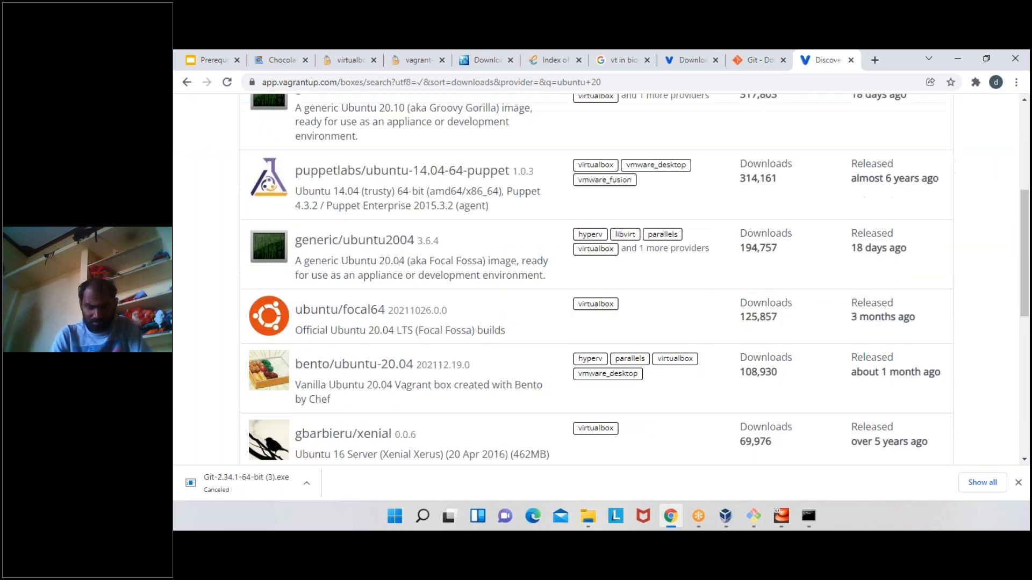
pyautogui.click(355, 314)
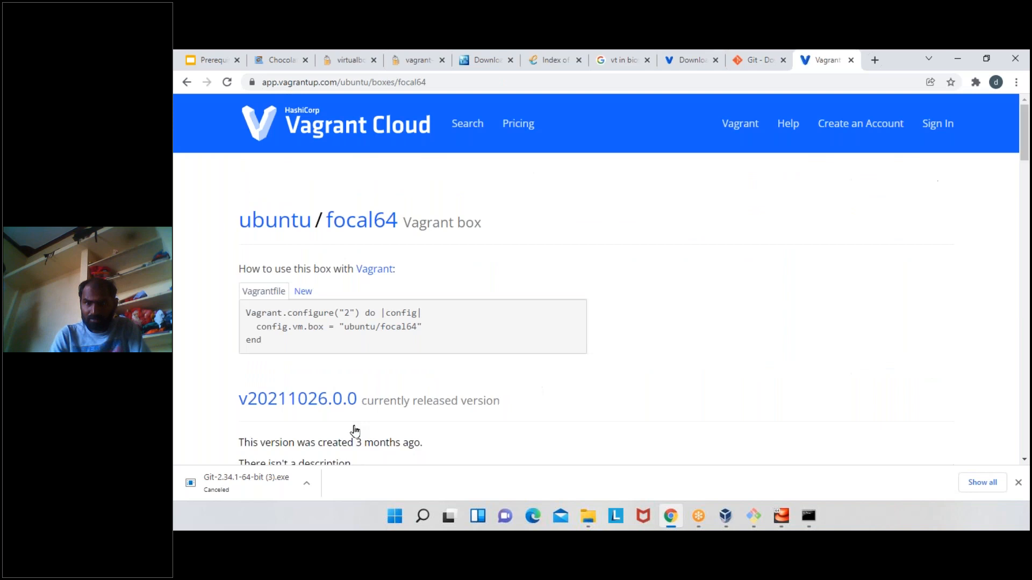
pyautogui.moveTo(349, 327); pyautogui.dragTo(417, 328)
pyautogui.rightClick(404, 326)
pyautogui.click(415, 337)
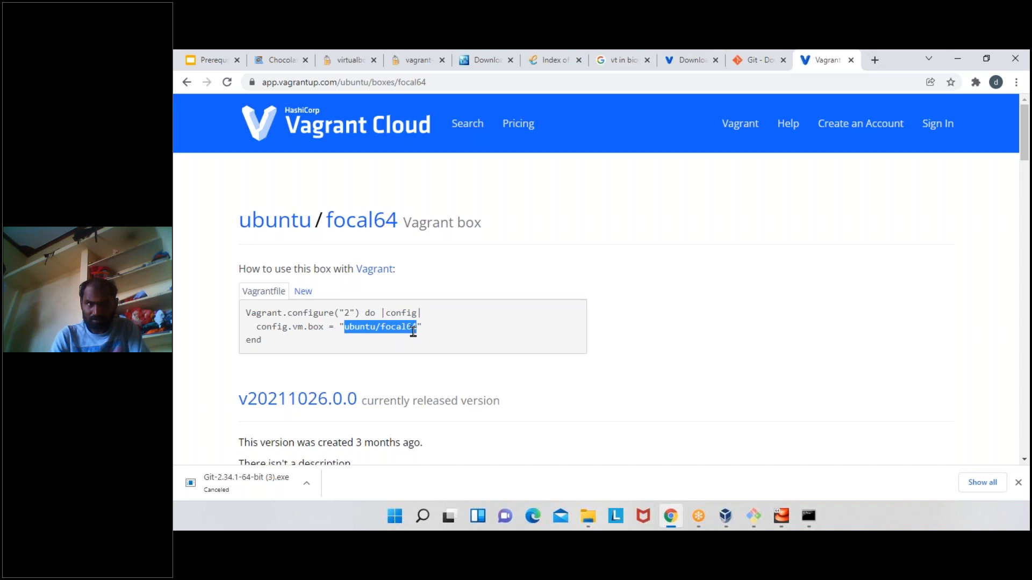
# - Open a new Git Bash window and maximize it
pyautogui.click(754, 516)
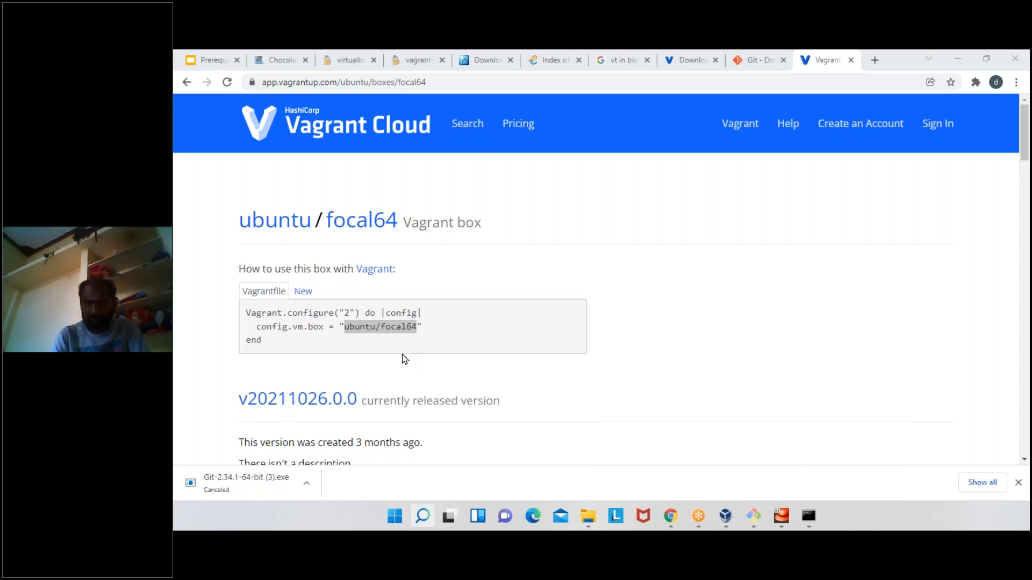
pyautogui.press('Return')
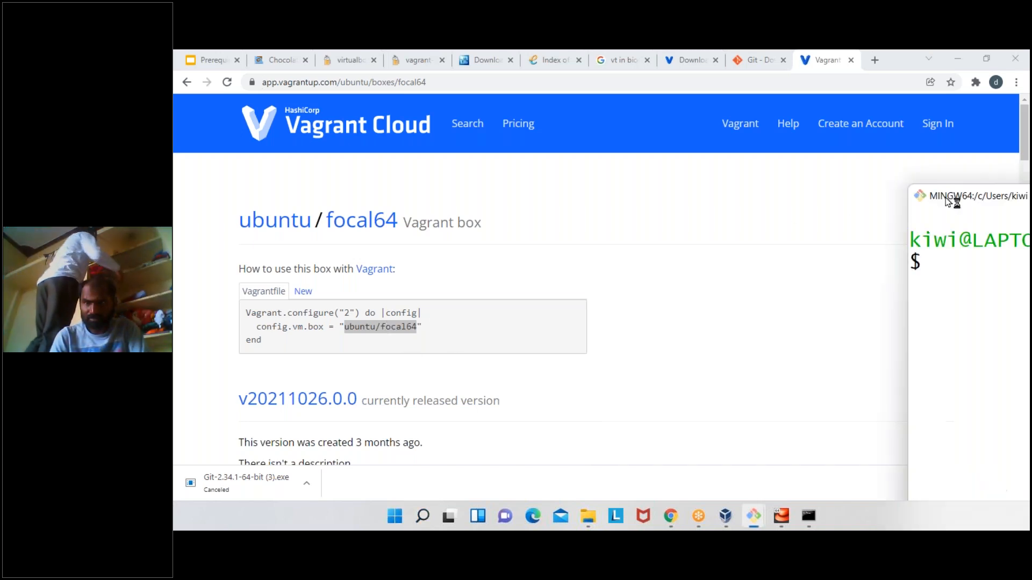
pyautogui.doubleClick(437, 129)
# - Create the folder /d/classes/7ambatch/ubuntufocal with mkdir -p
pyautogui.write('cd')
pyautogui.press('BackSpace')
pyautogui.press('BackSpace')
pyautogui.write('mkdir -')
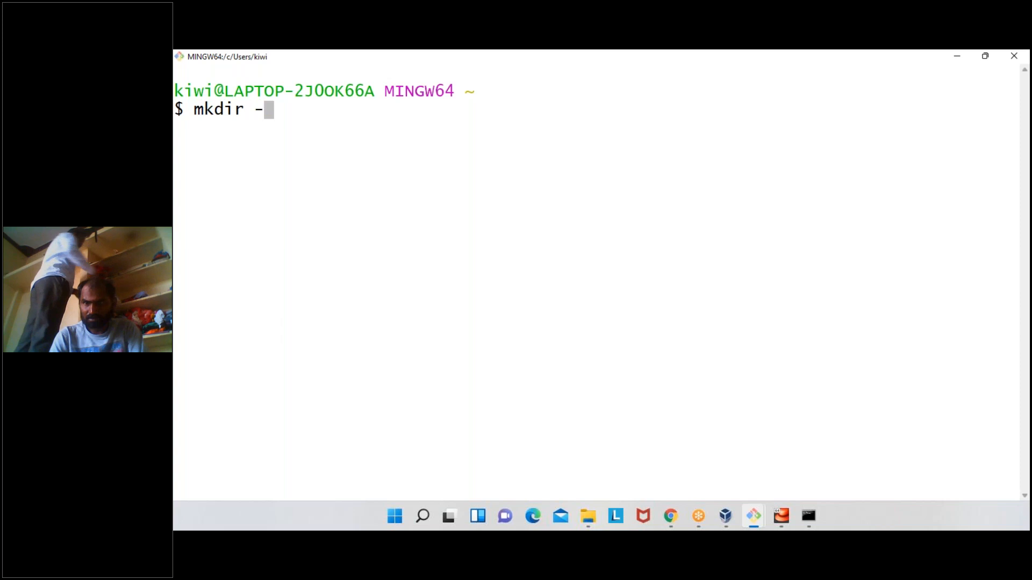
pyautogui.write('p /d/classes/')
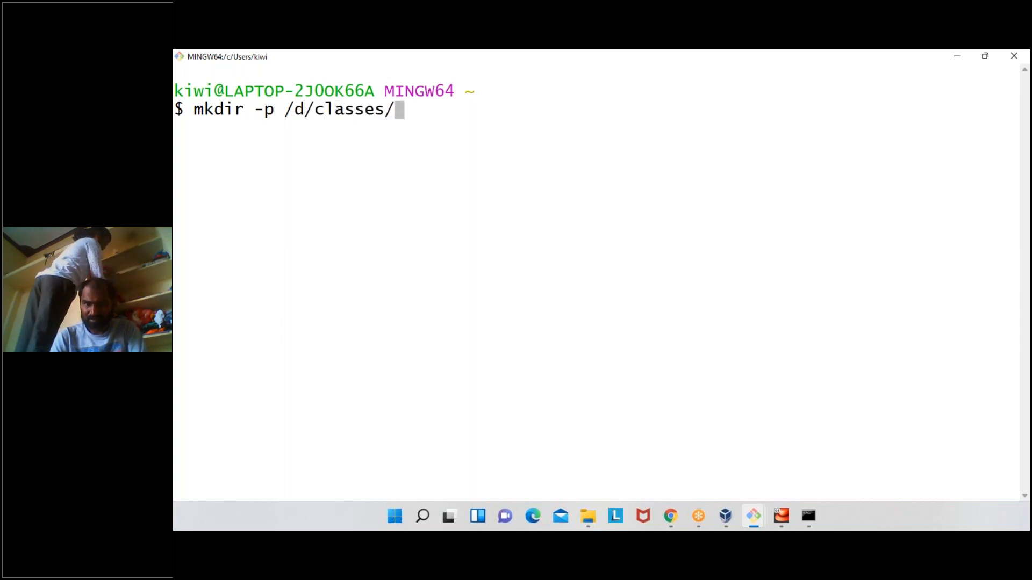
pyautogui.write('7ambatch/')
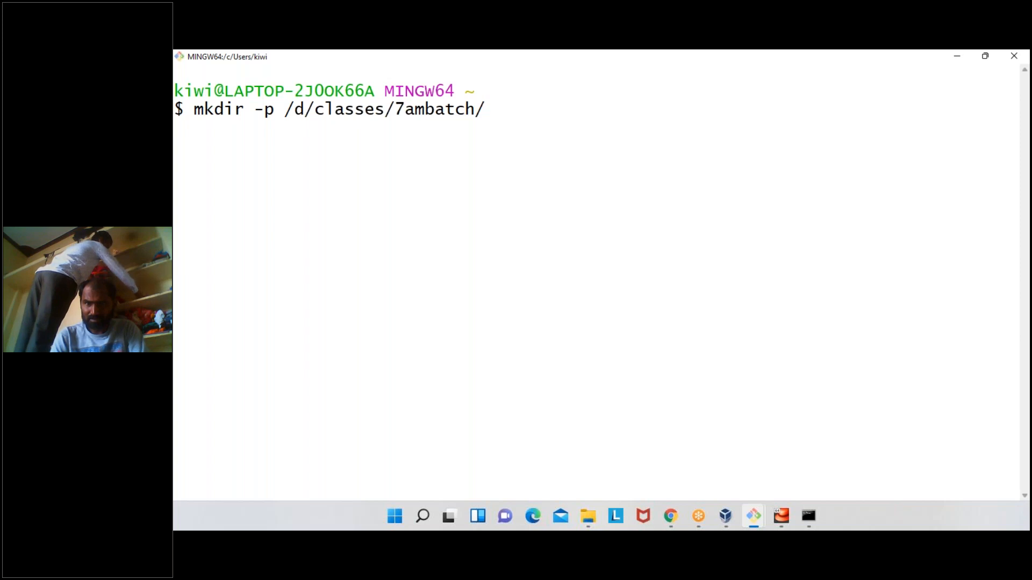
pyautogui.write('ubut')
pyautogui.press('BackSpace')
pyautogui.write('ntufocal')
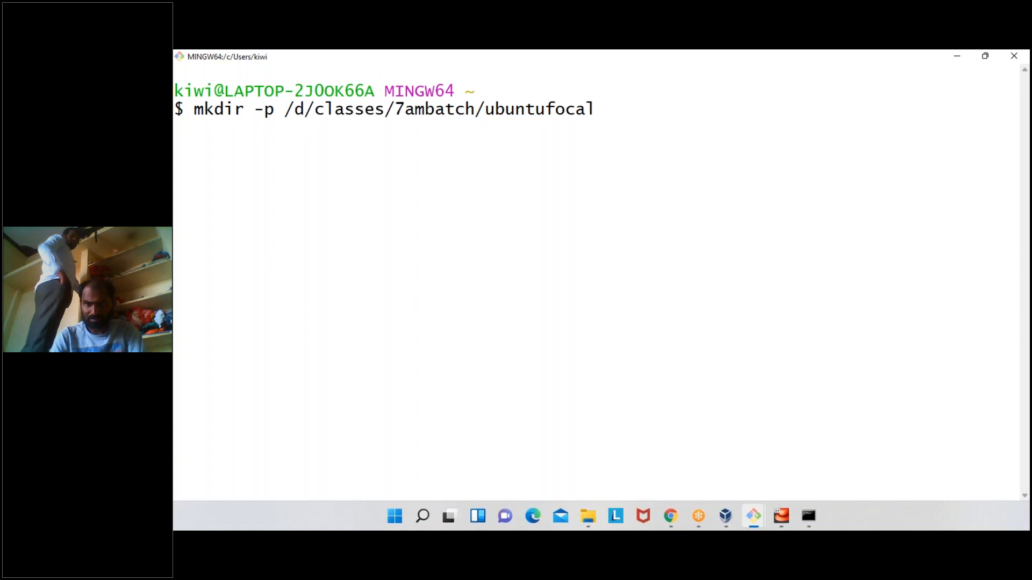
pyautogui.press('Return')
# - Change into the /d/classes/7ambatch/ubuntufocal/ directory
pyautogui.write('cd')
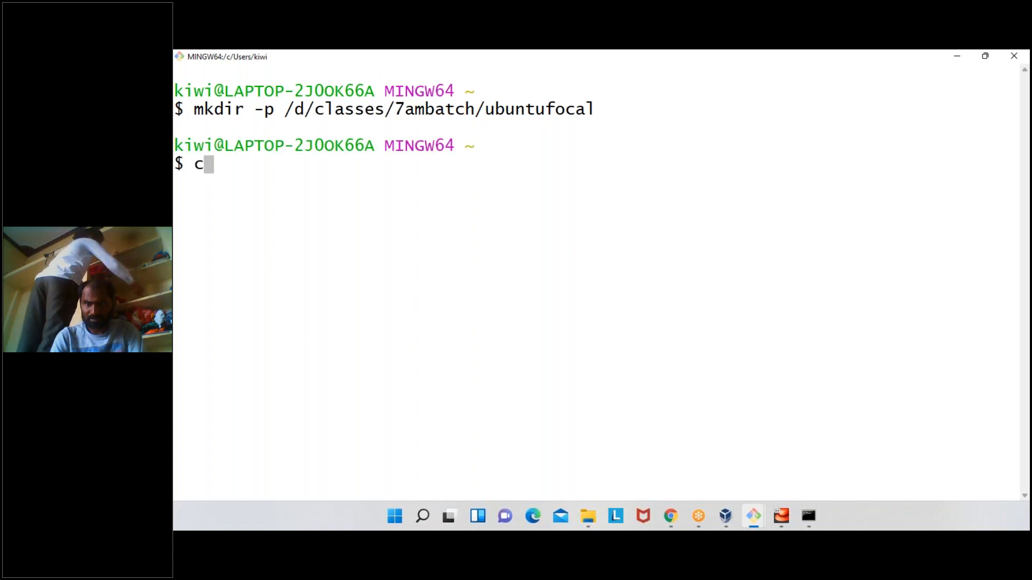
pyautogui.write(' /d/classes/')
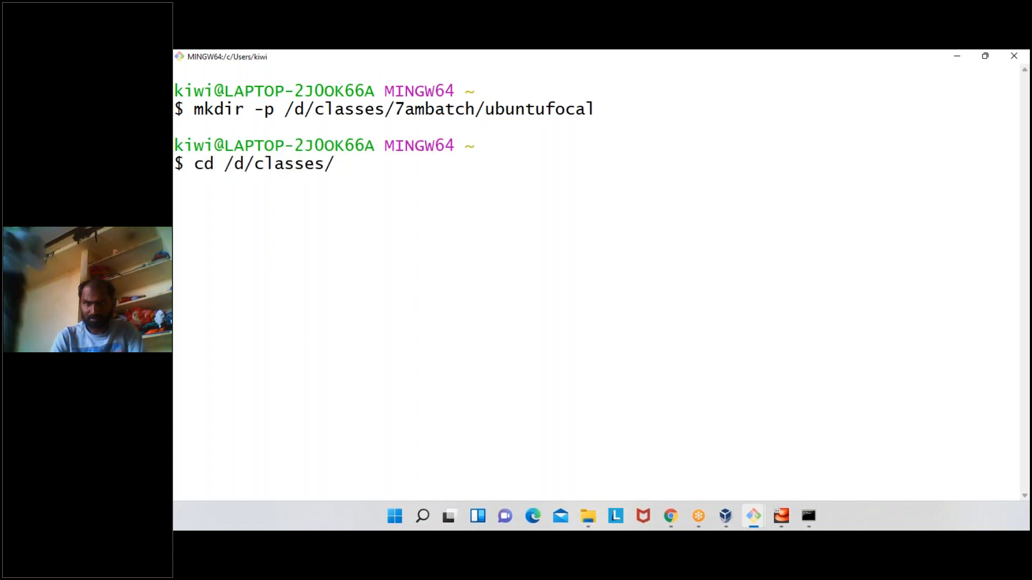
pyautogui.write('7')
pyautogui.press('Tab')
pyautogui.press('Tab')
pyautogui.press('Return')
# - Initialize the folder with vagrant init ubuntu/focal64 and start the machine with vagrant up
pyautogui.write('vag')
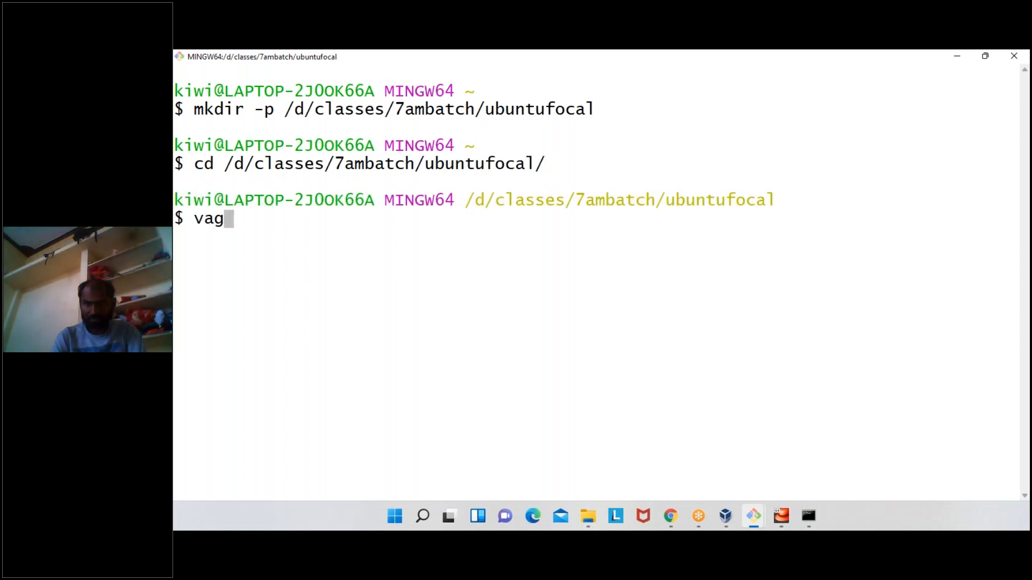
pyautogui.write('rant init ubuntu/focal64')
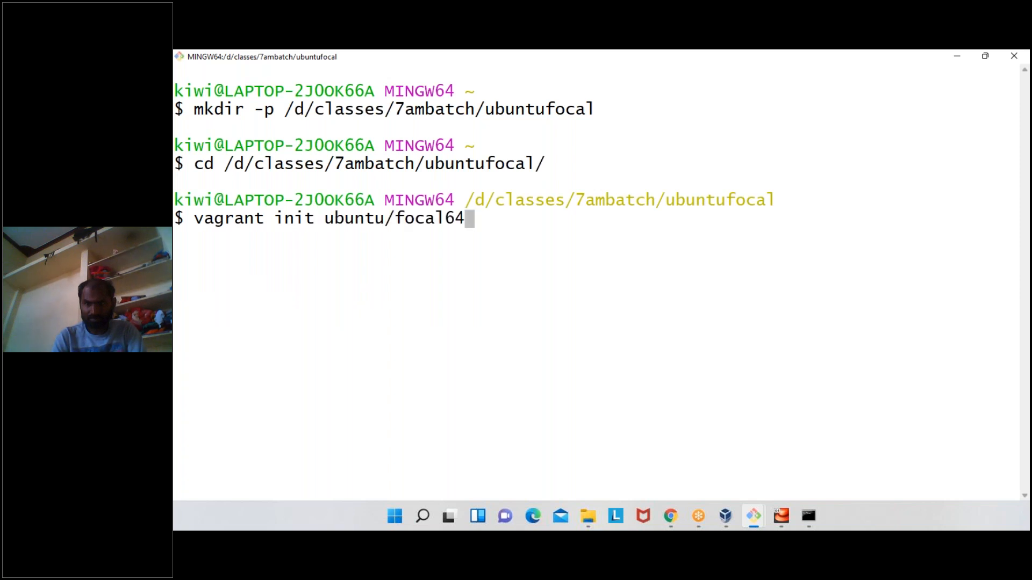
pyautogui.press('Return')
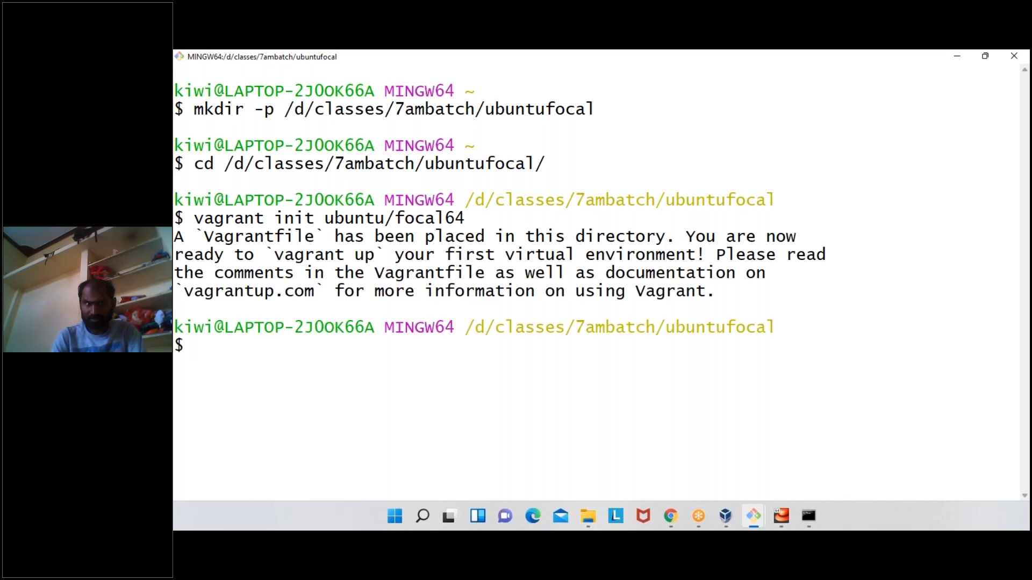
pyautogui.write('vagrant')
pyautogui.write('up')
pyautogui.press('Return')
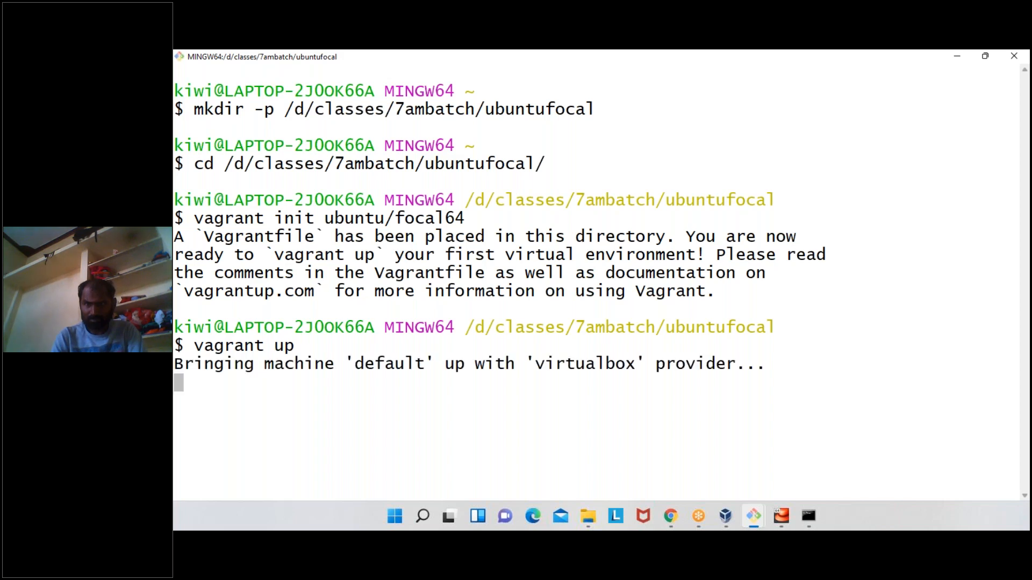
# - Show the running centos7vm from VirtualBox Manager, allow mouse capture, and reboot the VM from the finished CentOS 7 installer
pyautogui.click(726, 517)
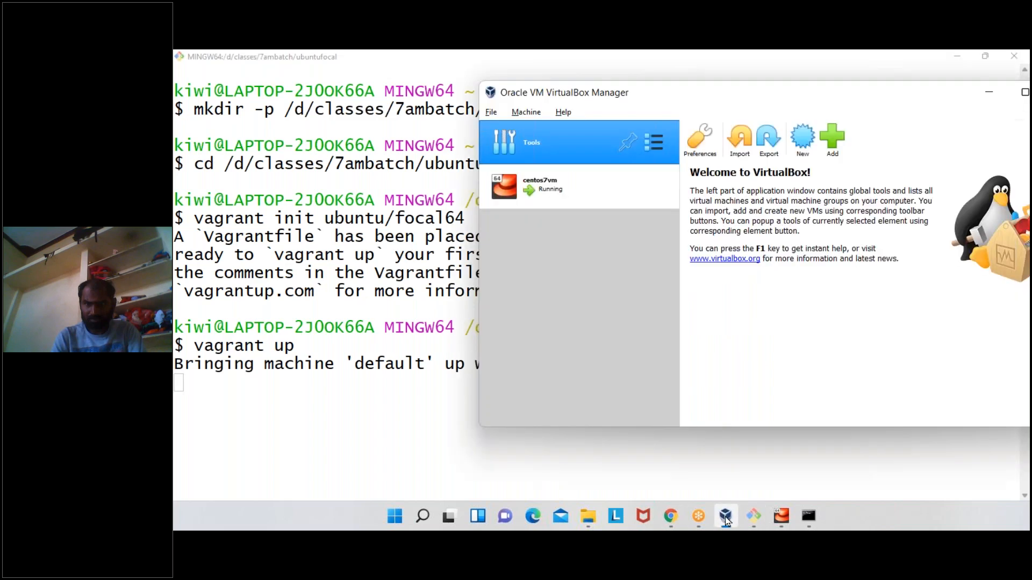
pyautogui.doubleClick(567, 194)
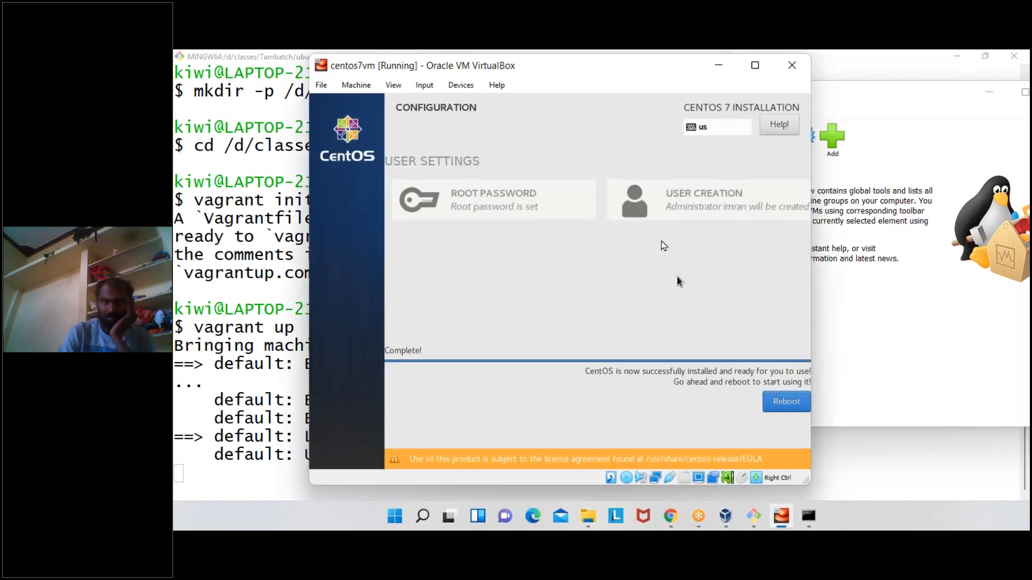
pyautogui.click(664, 246)
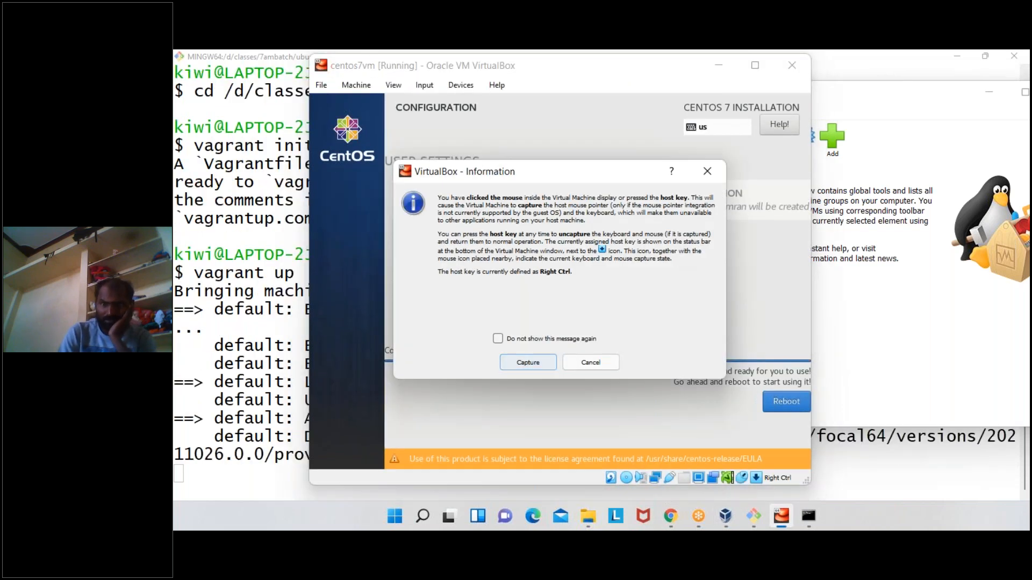
pyautogui.click(528, 362)
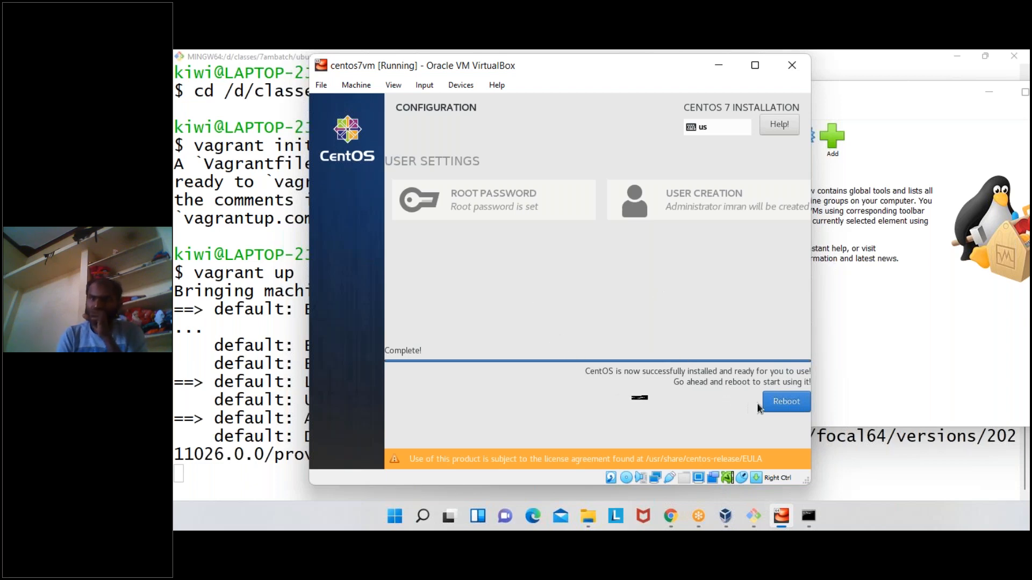
pyautogui.click(786, 401)
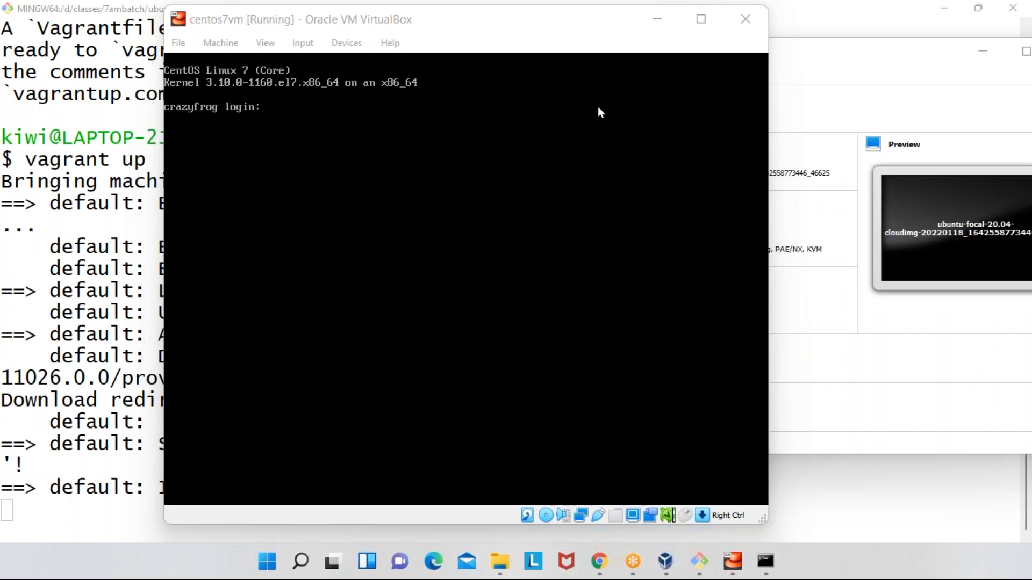
# - Minimize the centos7vm window, return to the Git Bash terminal in the ubuntufocal folder and clear its output
pyautogui.click(660, 24)
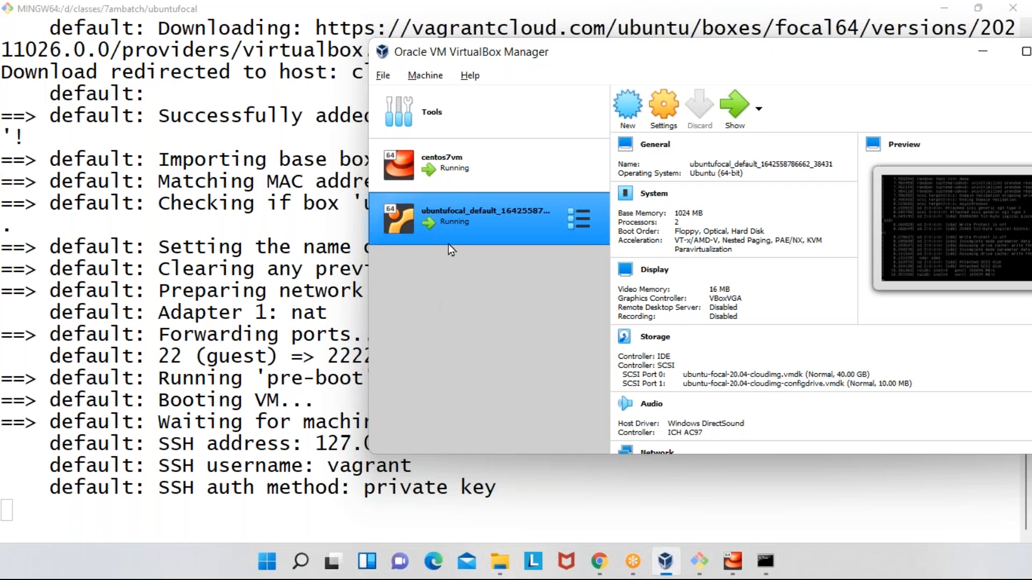
pyautogui.click(310, 277)
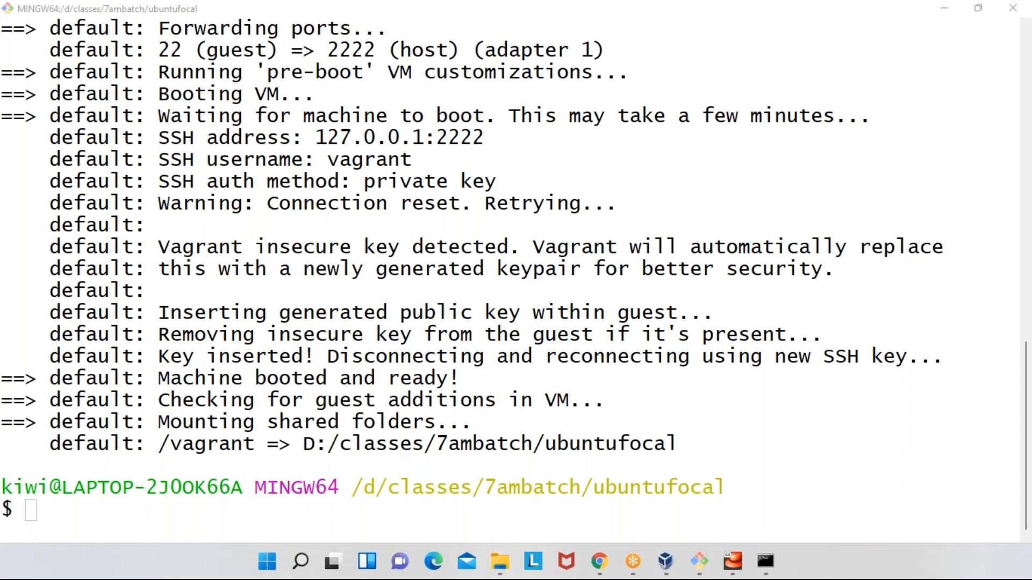
pyautogui.click(436, 275)
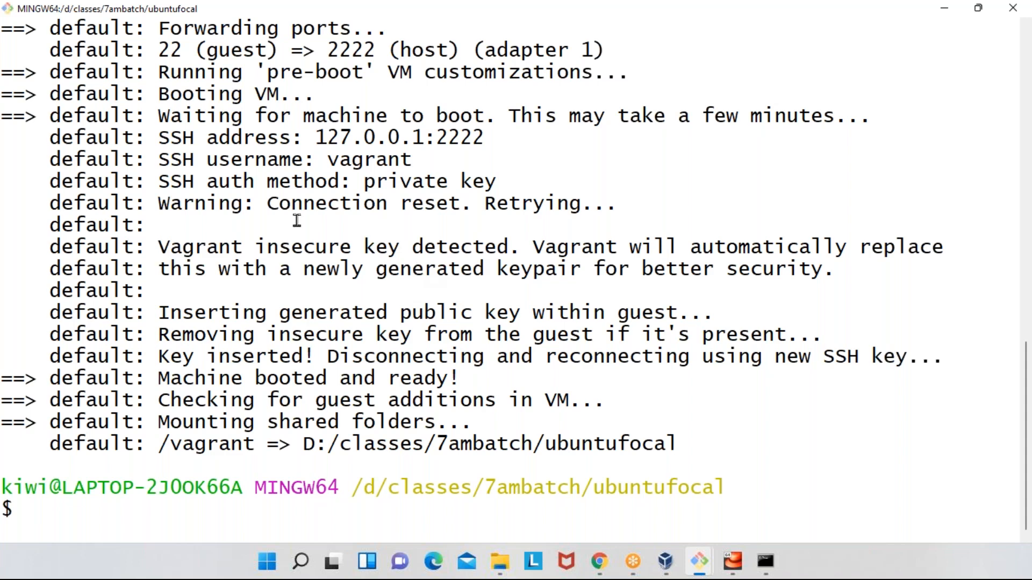
pyautogui.write('clear')
pyautogui.press('Return')
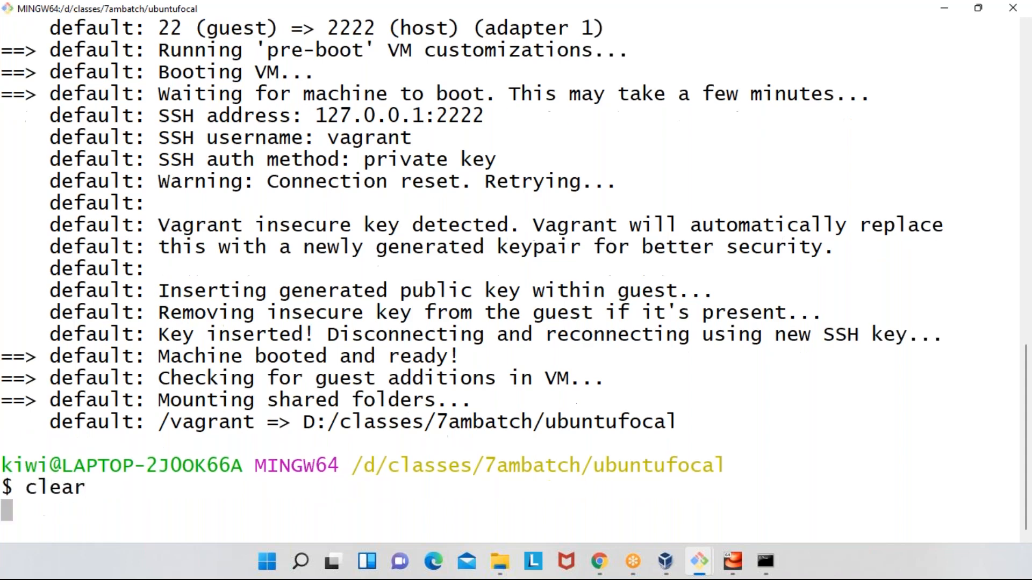
pyautogui.press('Return')
pyautogui.press('Return')
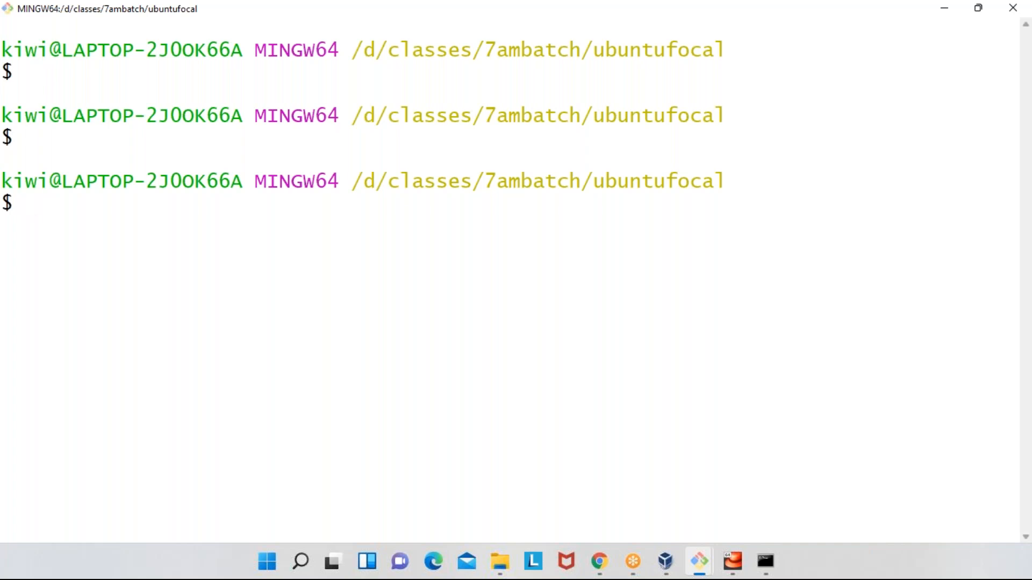
# - Review the vagrant init ubuntu/focal64 and vagrant up commands in the shell history without running them
pyautogui.doubleClick(451, 183)
pyautogui.press('Up')
pyautogui.press('Up')
pyautogui.press('Up')
pyautogui.press('Down')
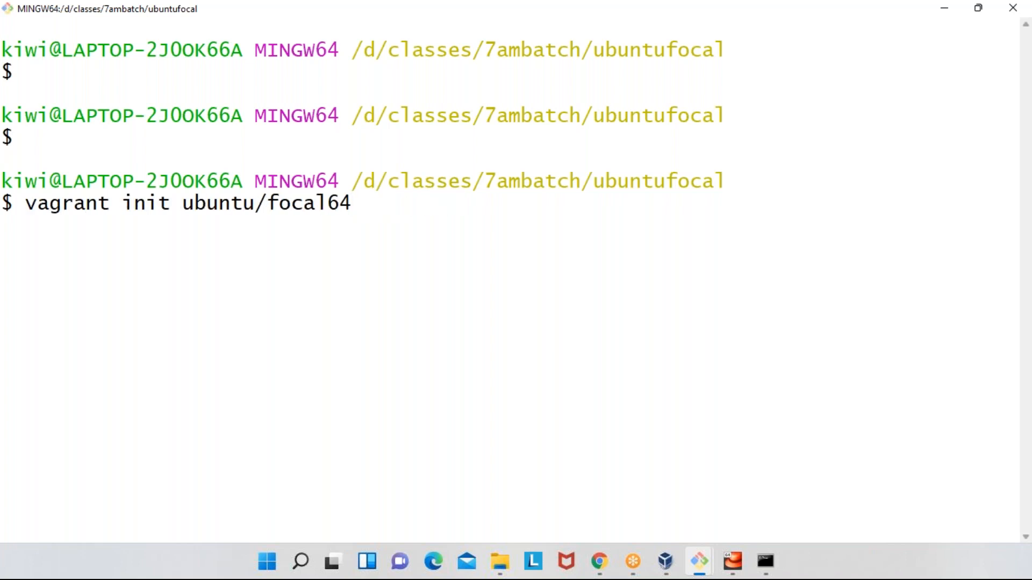
pyautogui.press('Down')
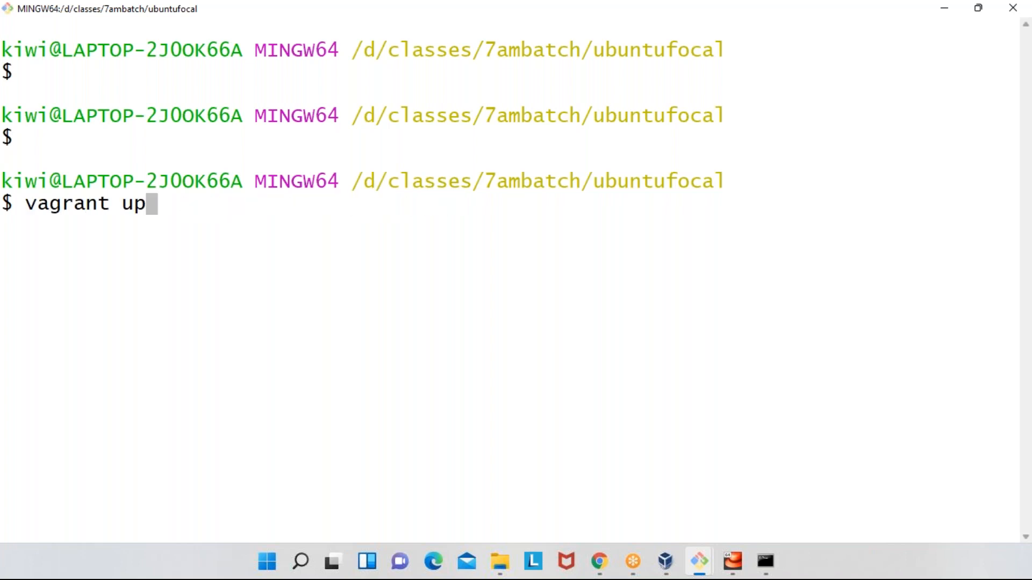
pyautogui.press('Up')
pyautogui.press('Up')
pyautogui.press('Down')
pyautogui.press('Down')
pyautogui.press('Down')
pyautogui.press('Up')
pyautogui.press('Up')
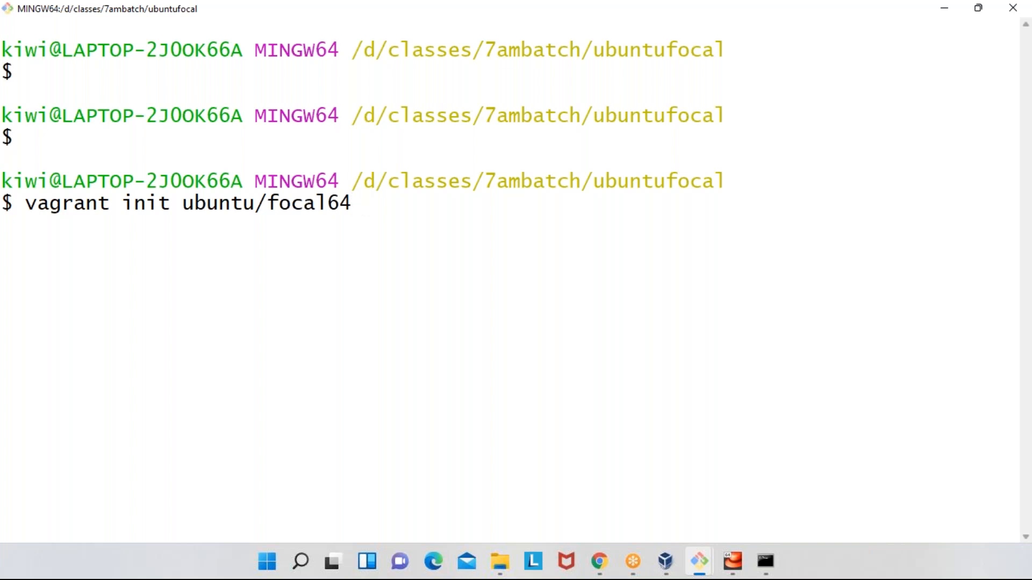
pyautogui.press('Down')
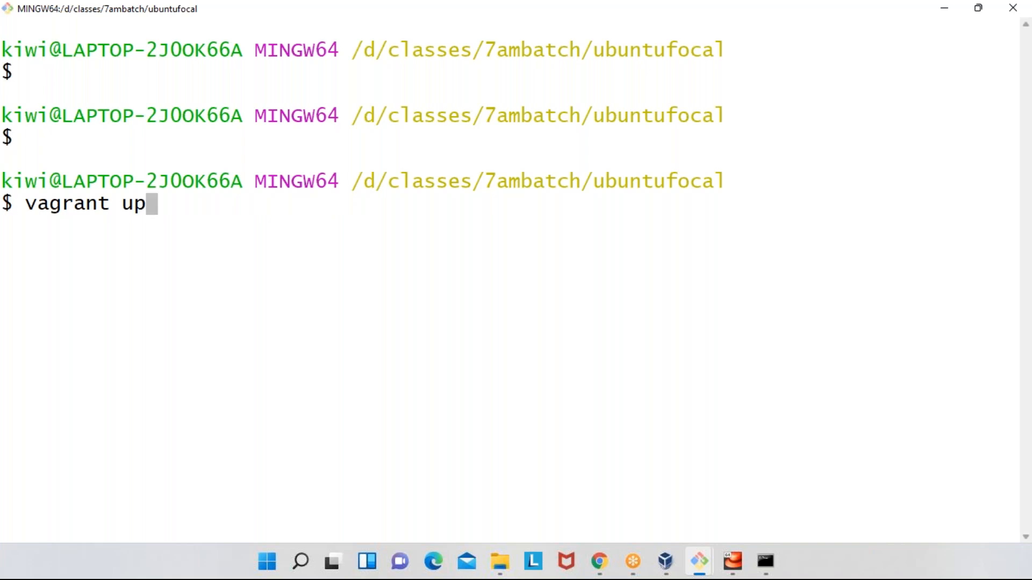
pyautogui.press('Up')
pyautogui.press('Down')
pyautogui.press('Up')
pyautogui.press('Down')
pyautogui.press('Down')
pyautogui.press('Up')
pyautogui.press('Up')
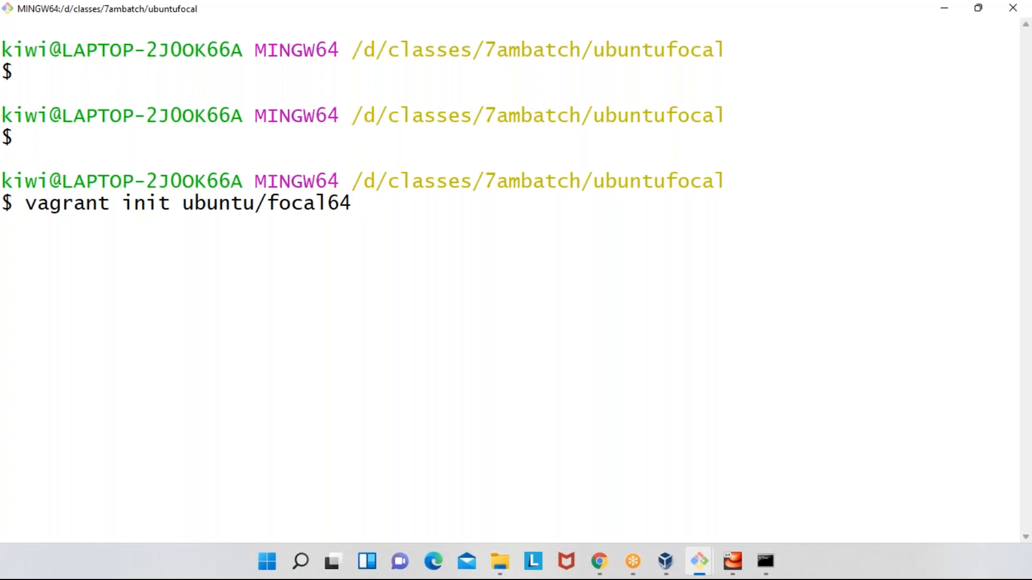
pyautogui.press('Down')
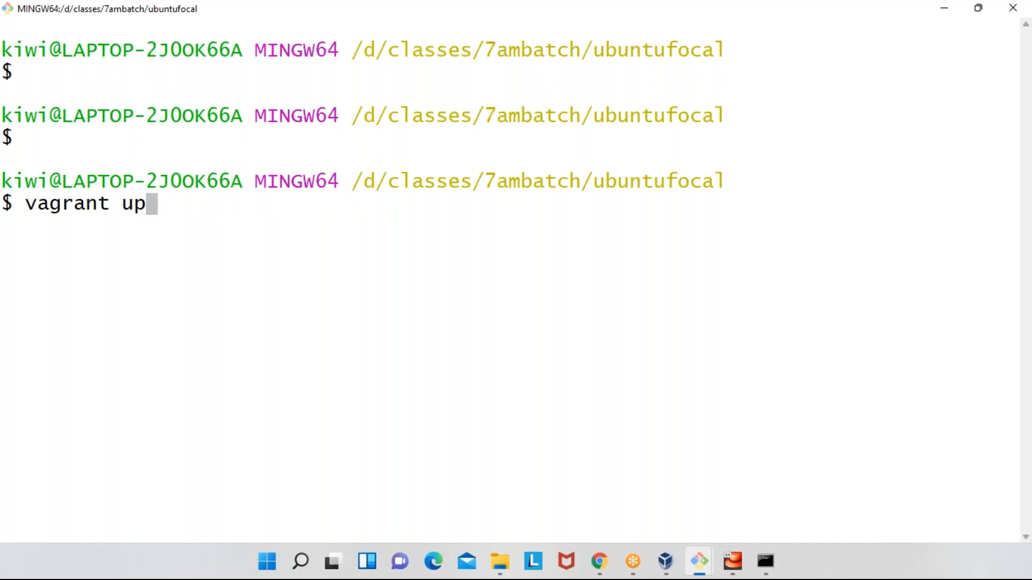
pyautogui.press('Up')
pyautogui.press('Down')
pyautogui.press('Up')
pyautogui.press('Up')
pyautogui.press('Down')
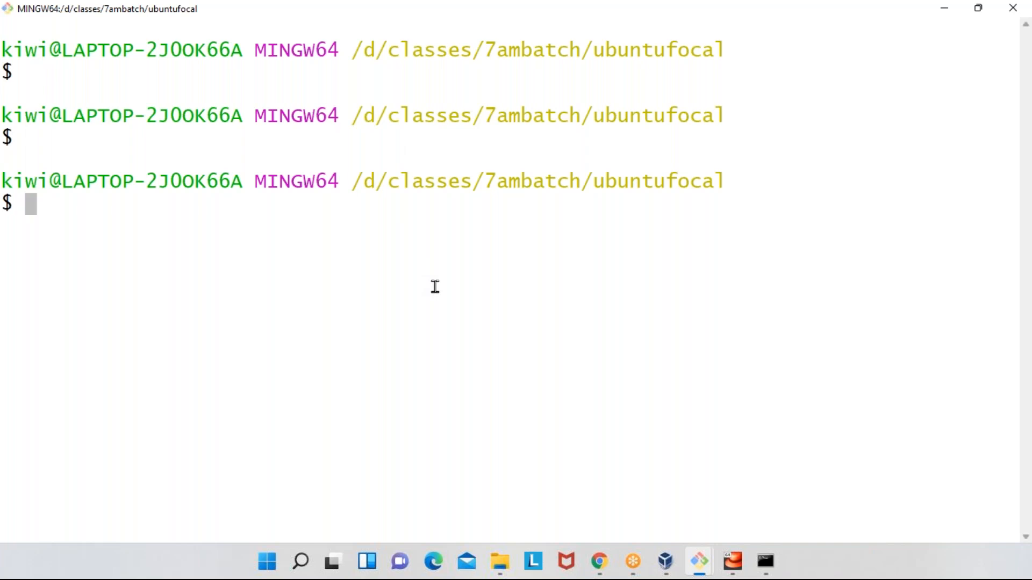
# - Switch to Notepad++ and create a new blank document, leaving its first line empty
pyautogui.press('super+s')
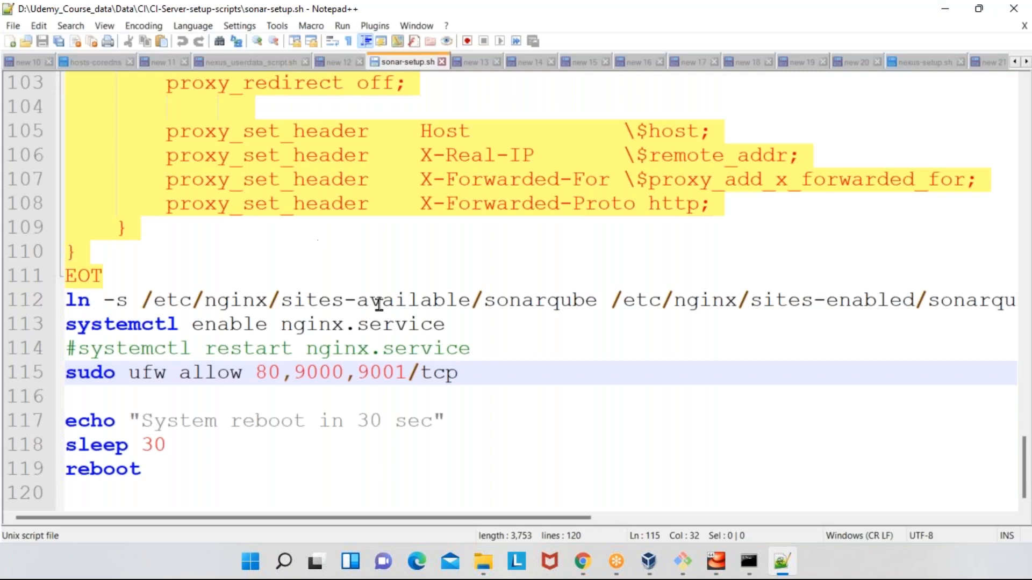
pyautogui.scroll(20, 392, 339)
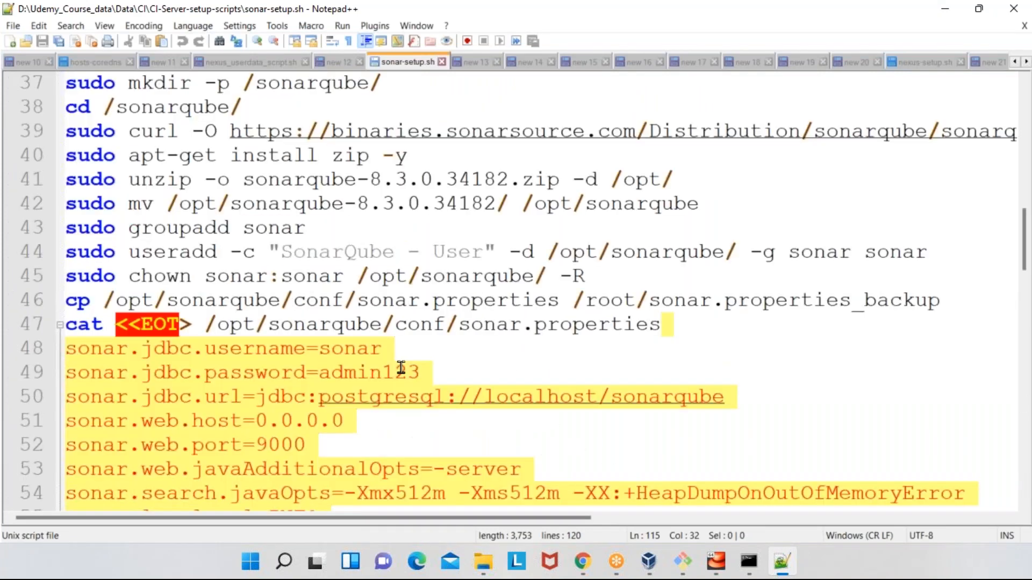
pyautogui.scroll(12, 401, 368)
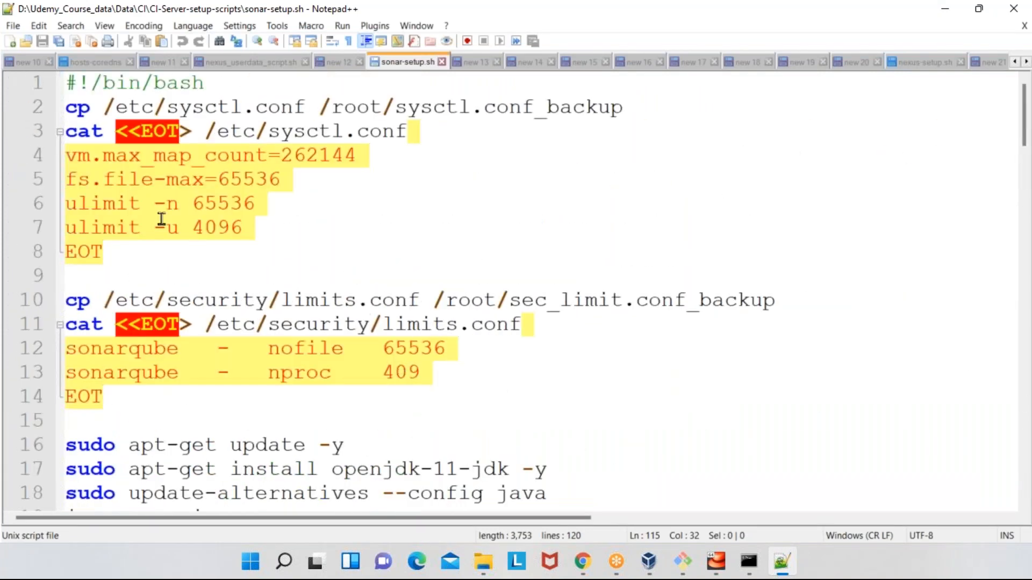
pyautogui.click(10, 42)
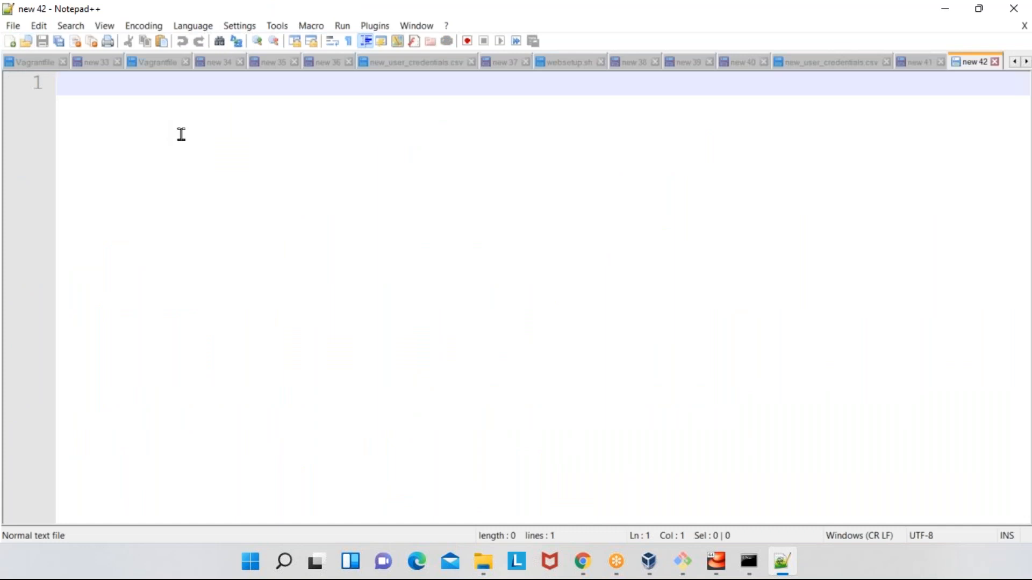
pyautogui.press('Return')
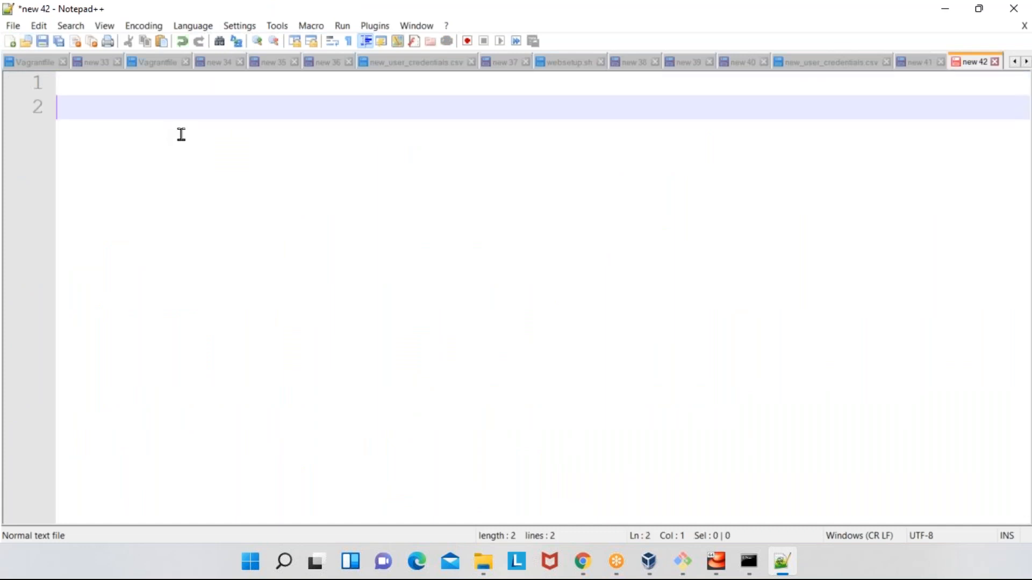
# - Write the heading "Installed" with the indented item "Virtuabox" below it
pyautogui.write('Installed')
pyautogui.press('Return')
pyautogui.press('Tab')
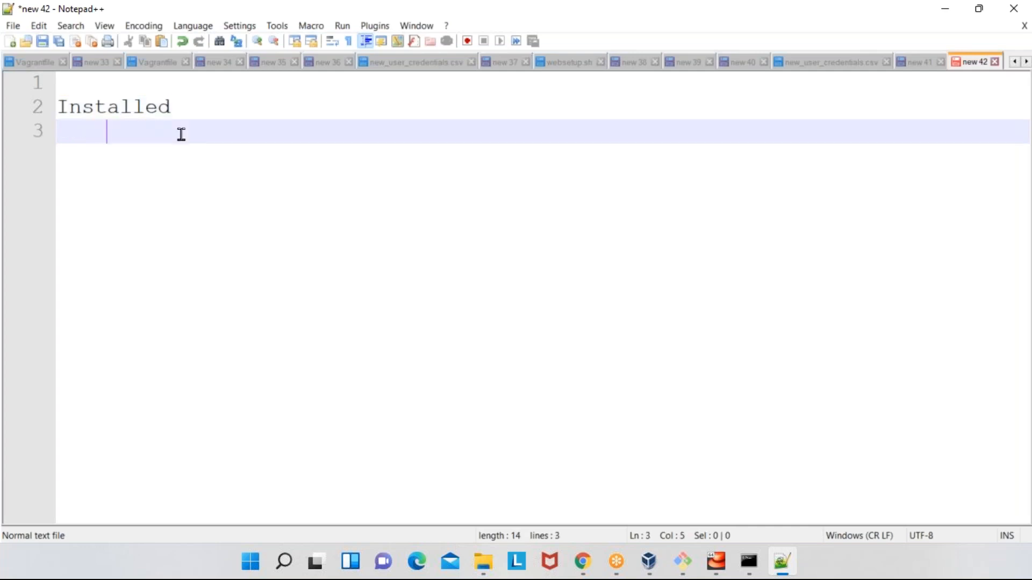
pyautogui.write('Virtuabo')
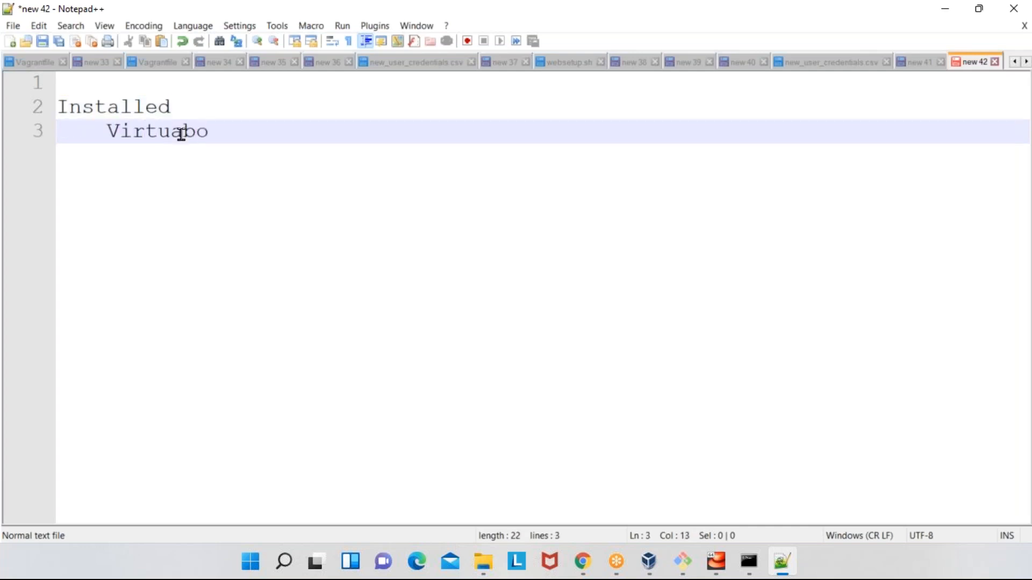
pyautogui.write('x')
# - Add the items "Centos 7 ISO", "Git Bash" and "Vagrant" to the indented list, each on its own line
pyautogui.press('Return')
pyautogui.write('G')
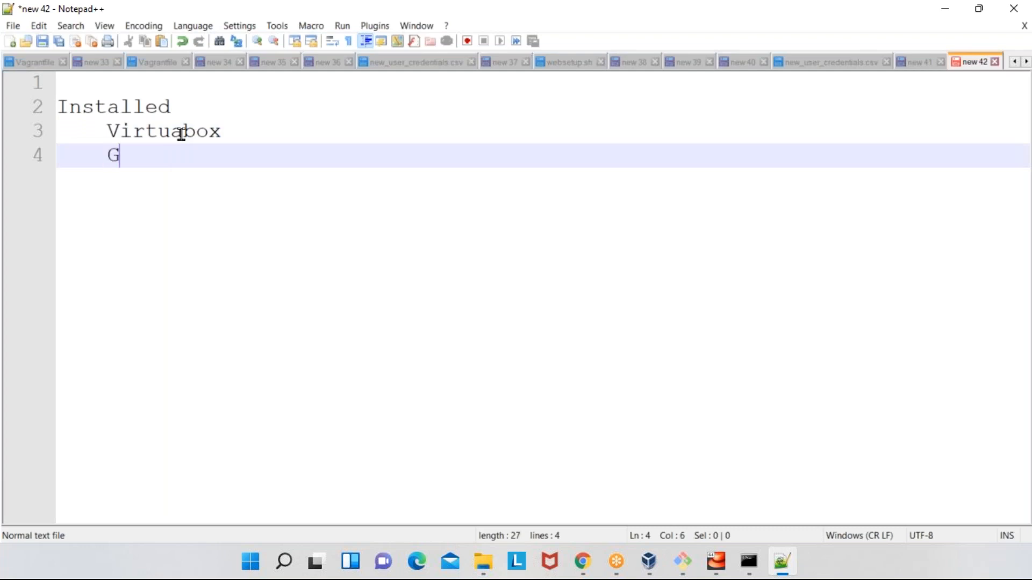
pyautogui.press('BackSpace')
pyautogui.write('Centos 7 ')
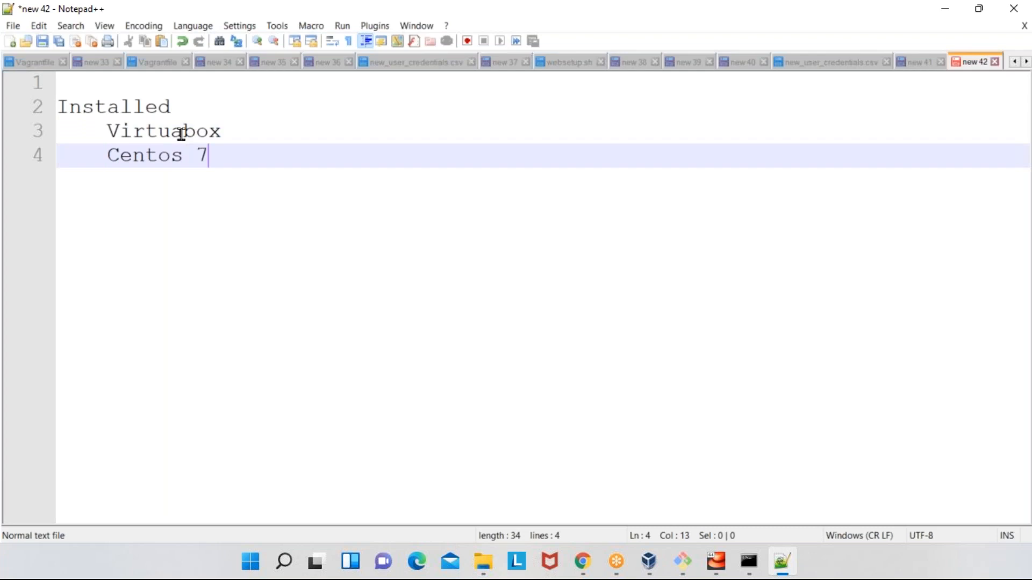
pyautogui.write('ISO')
pyautogui.press('Return')
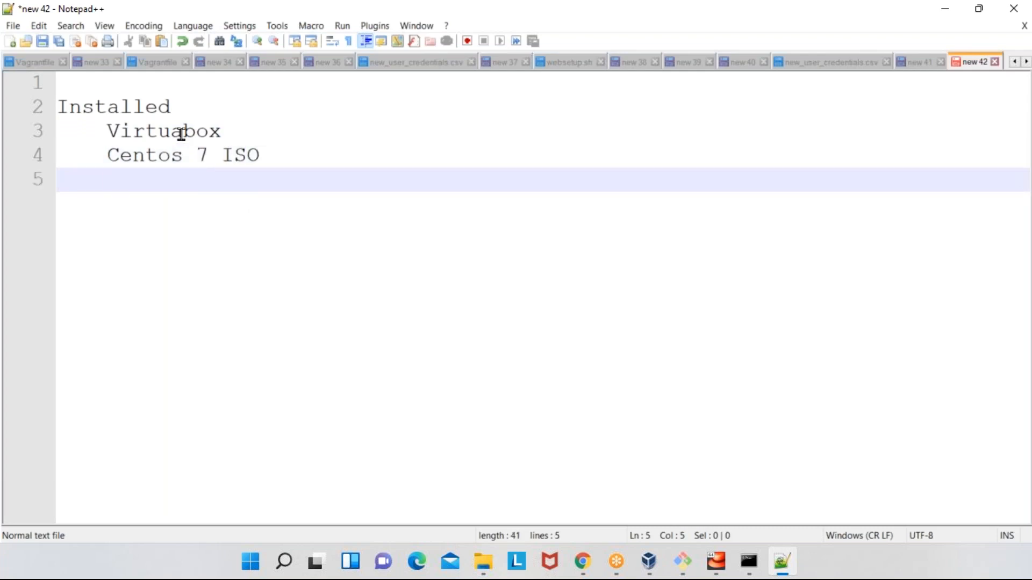
pyautogui.write('Git Bash')
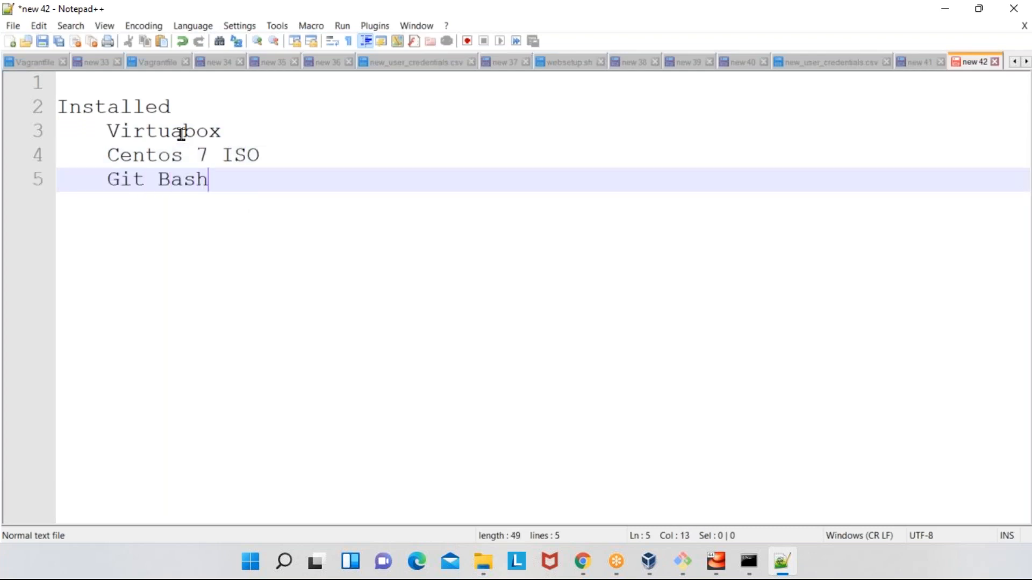
pyautogui.press('Return')
pyautogui.write('Vagrant')
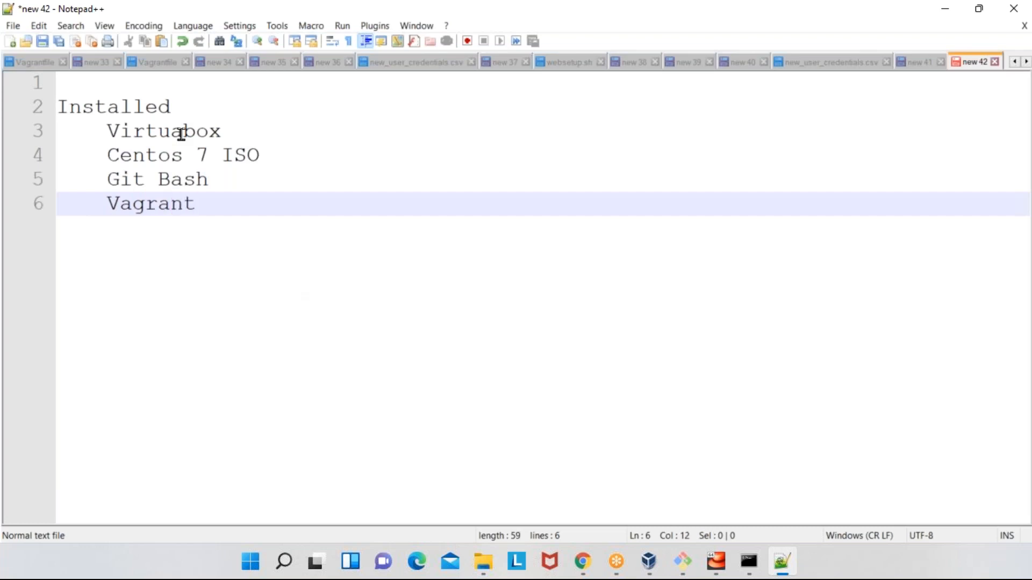
pyautogui.press('Return')
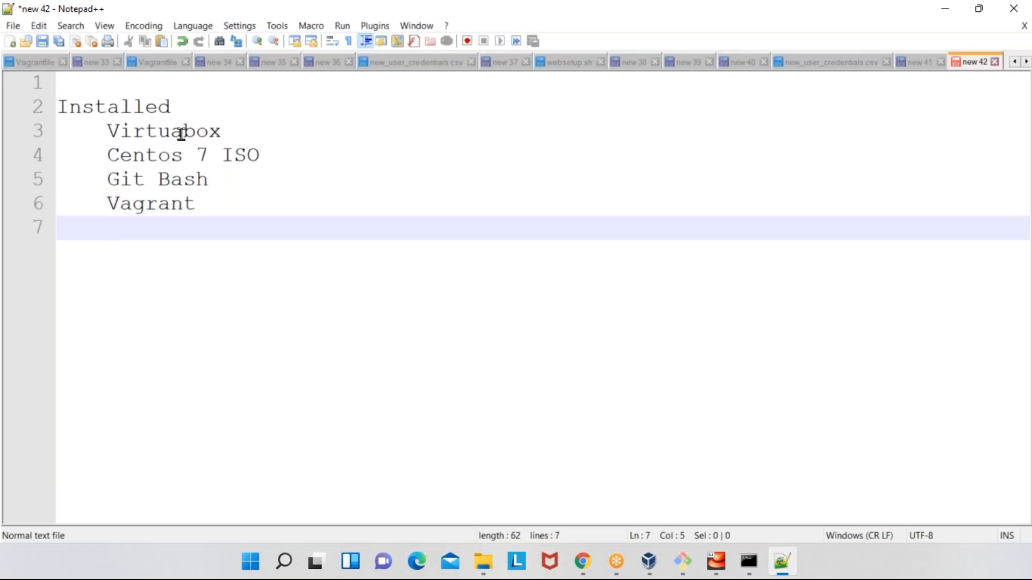
# - Insert "Oracel vm" before "Virtuabox" in the first list item
pyautogui.press('Up')
pyautogui.press('Up')
pyautogui.press('Up')
pyautogui.press('Up')
pyautogui.write('Oracel ')
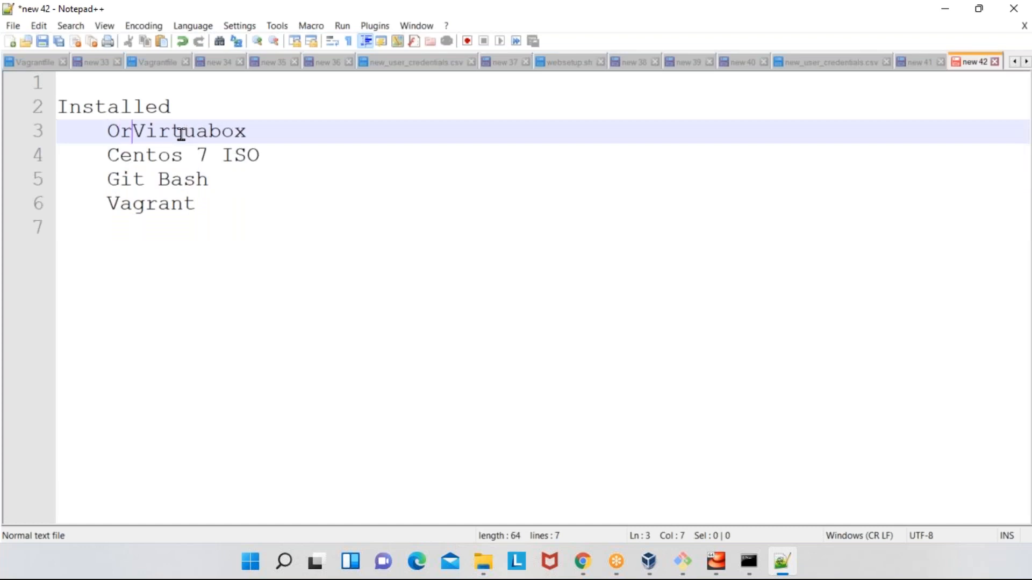
pyautogui.write('vm')
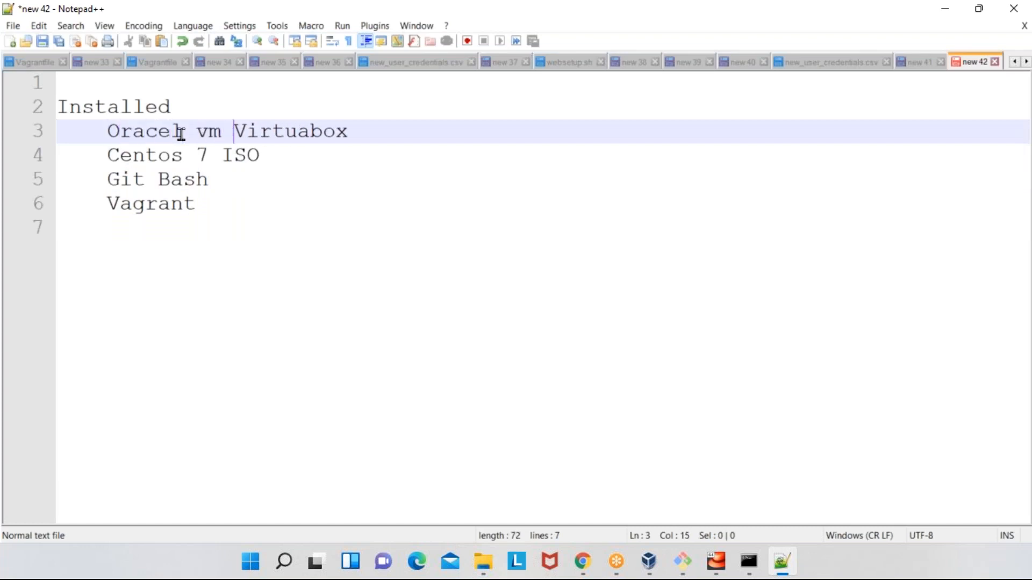
# - Add the unindented line "Create vm manually" below the list, separated by a blank line
pyautogui.press('Down')
pyautogui.press('Down')
pyautogui.press('Down')
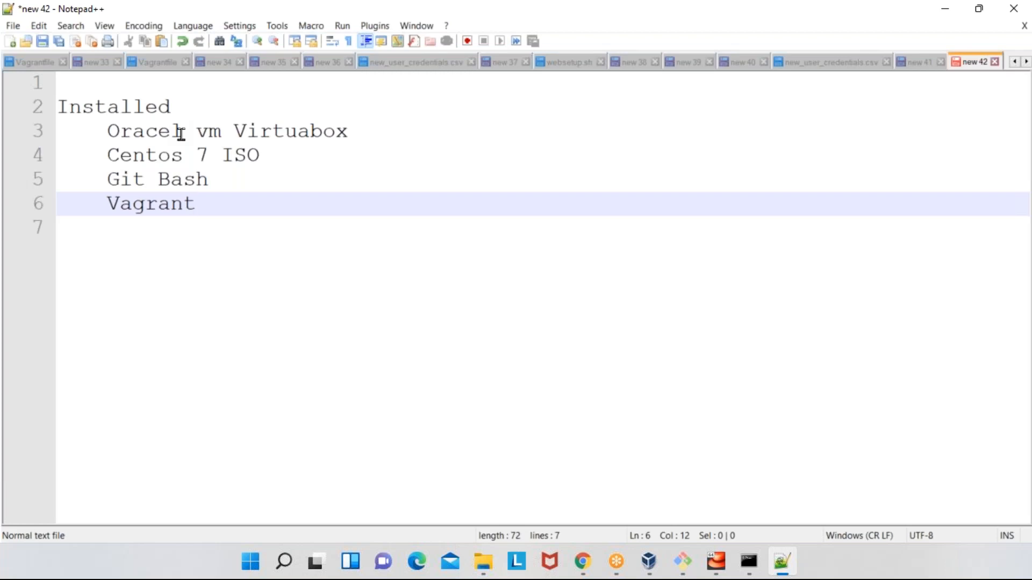
pyautogui.press('Return')
pyautogui.press('Return')
pyautogui.press('BackSpace')
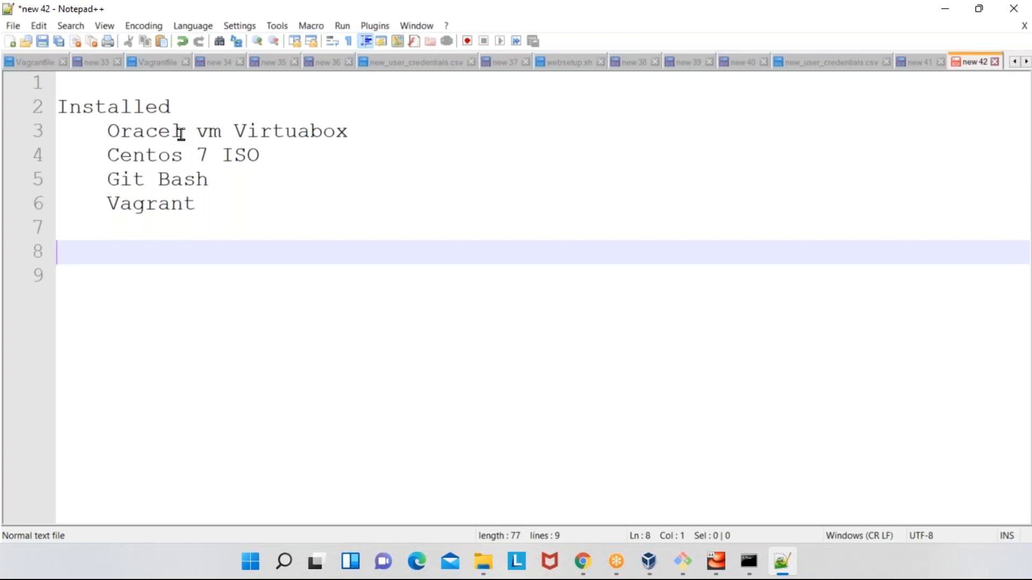
pyautogui.write('Create vm manu')
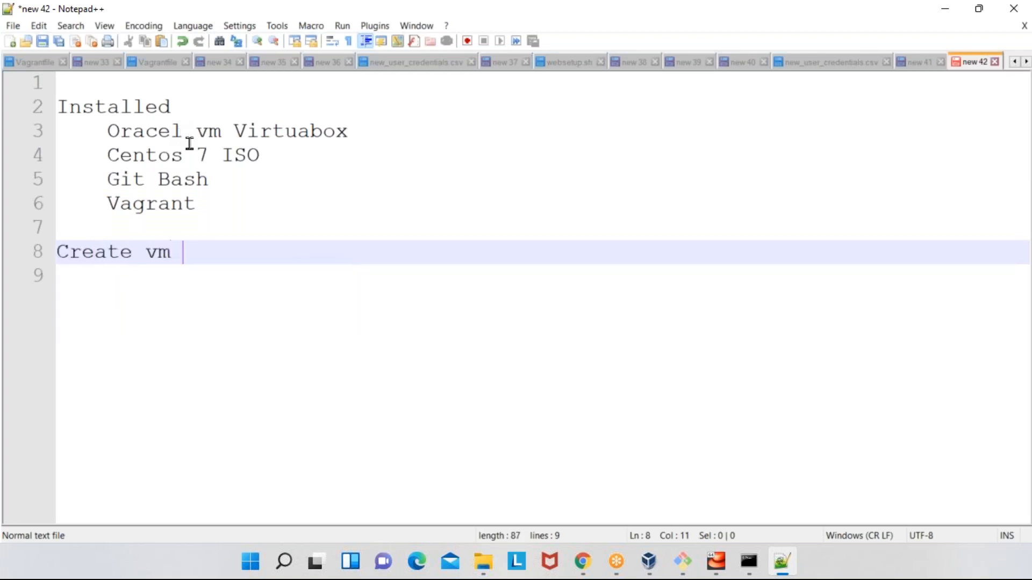
pyautogui.write('ally')
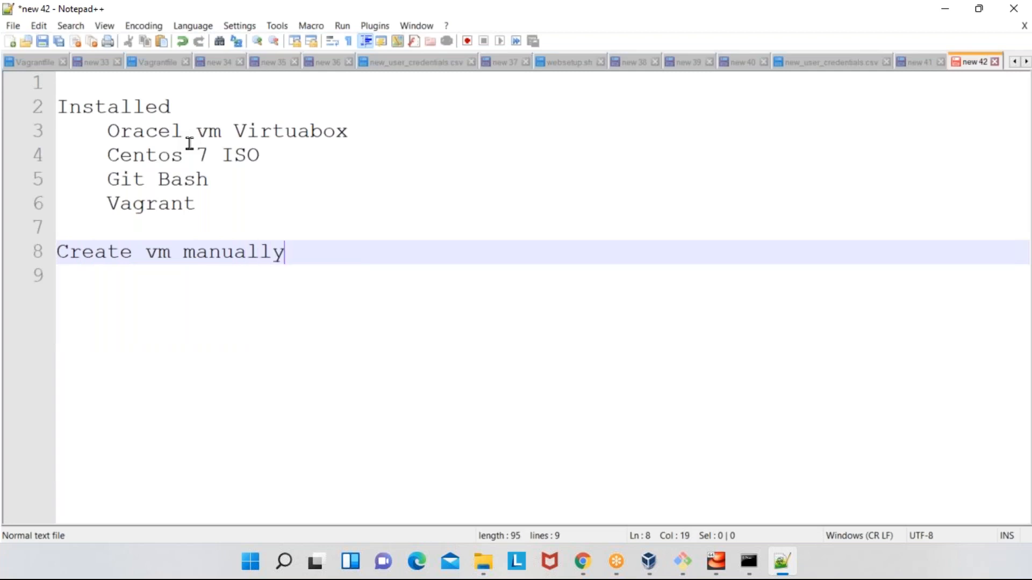
# - Add the line "Create vm through vagrant" after a blank line below "Create vm manually"
pyautogui.press('Return')
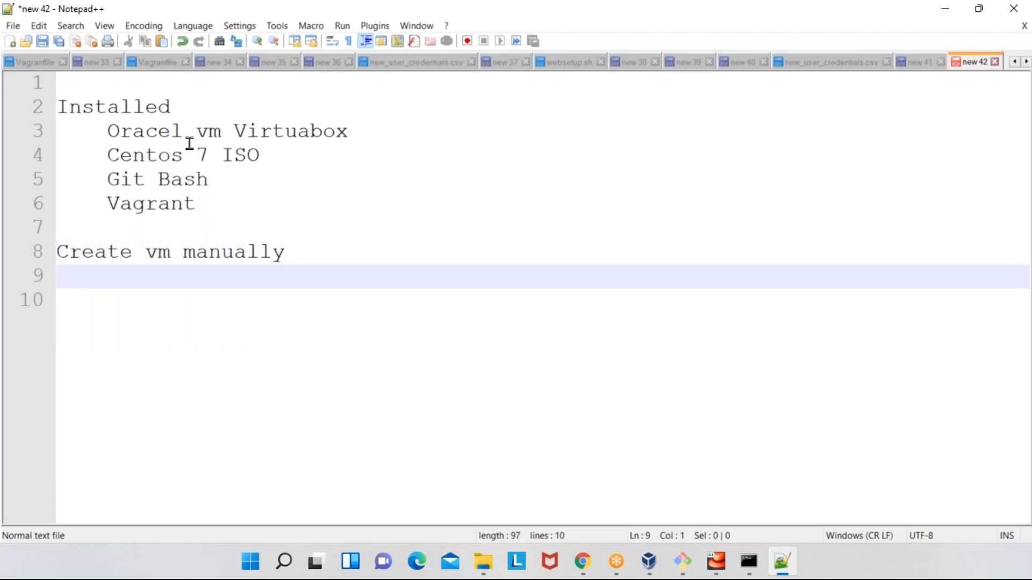
pyautogui.press('Return')
pyautogui.write('Cre')
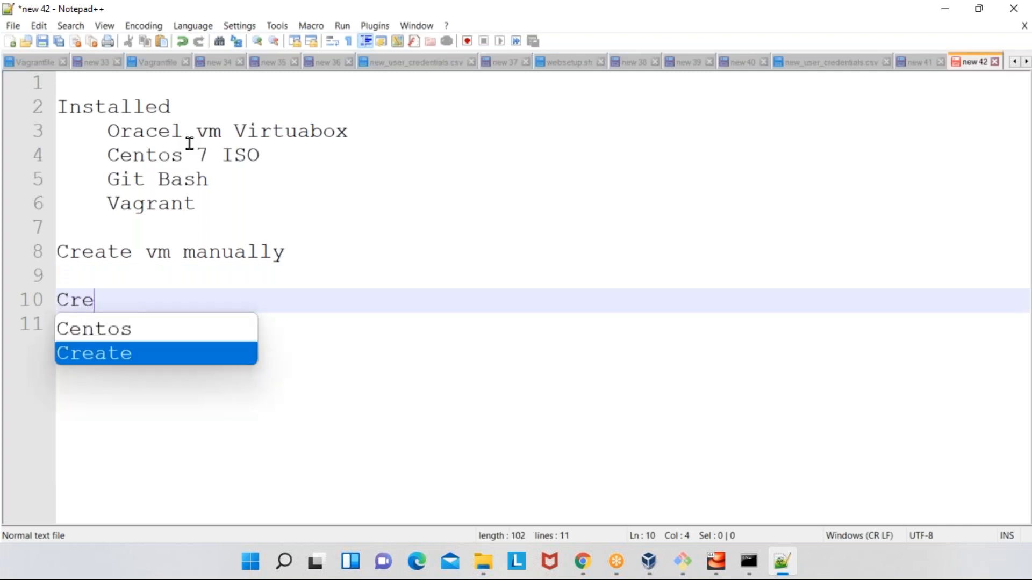
pyautogui.write('ate vm thri')
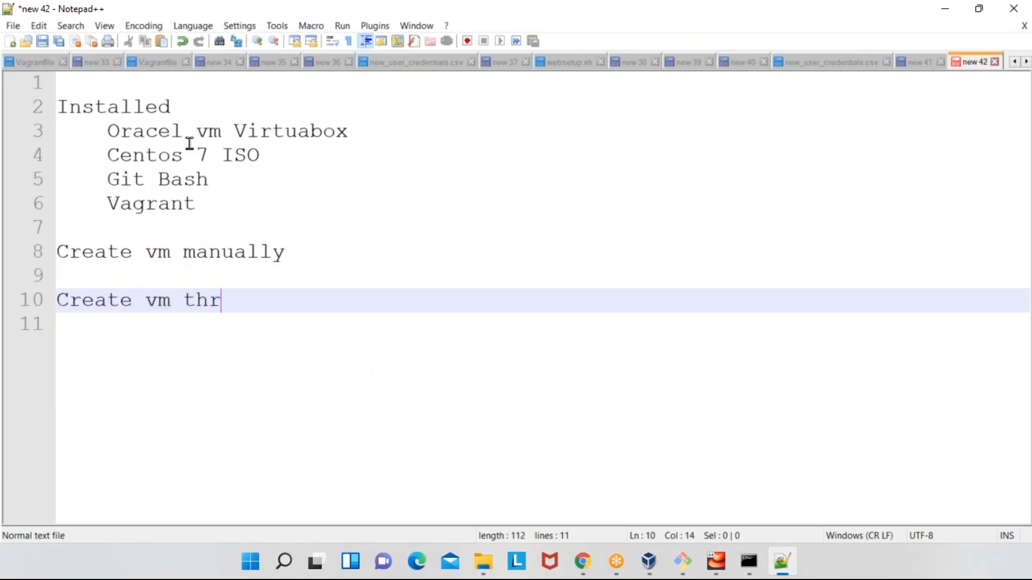
pyautogui.press('BackSpace')
pyautogui.write('ough vagrant')
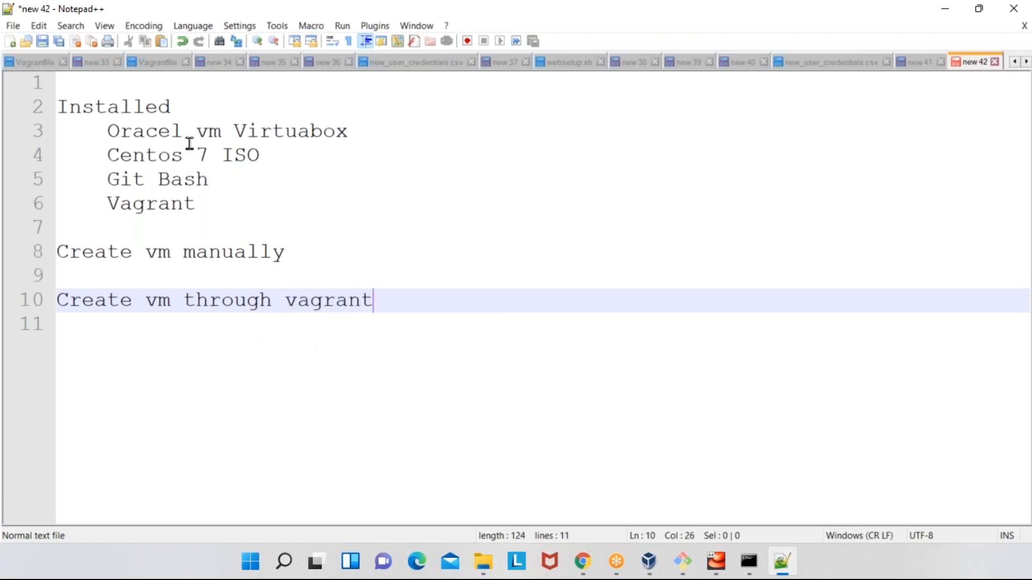
# - Add the indented line "Create folder/dir" directly below "Create vm through vagrant"
pyautogui.press('Return')
pyautogui.press('Tab')
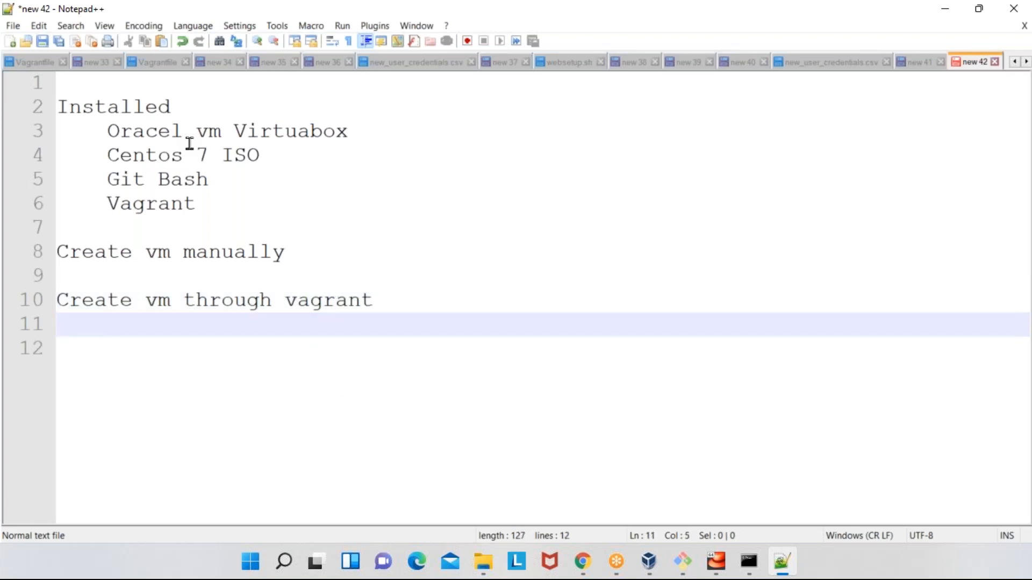
pyautogui.write('Create folder/dir')
# - Add the line "cd into dir/folder" below "Create folder/dir" at the same indentation, removing any extra auto-completed text
pyautogui.press('Return')
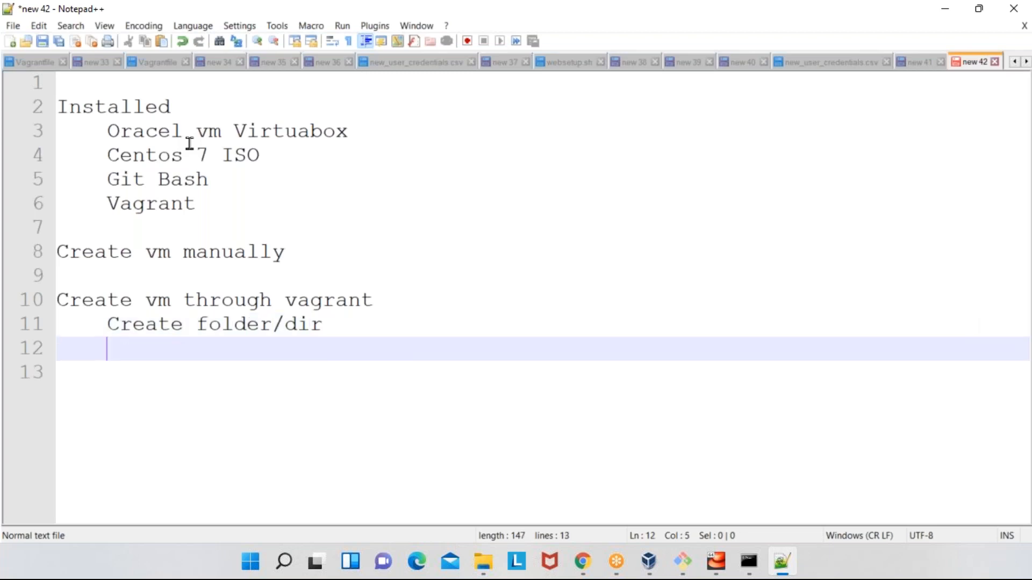
pyautogui.write('cd into dir')
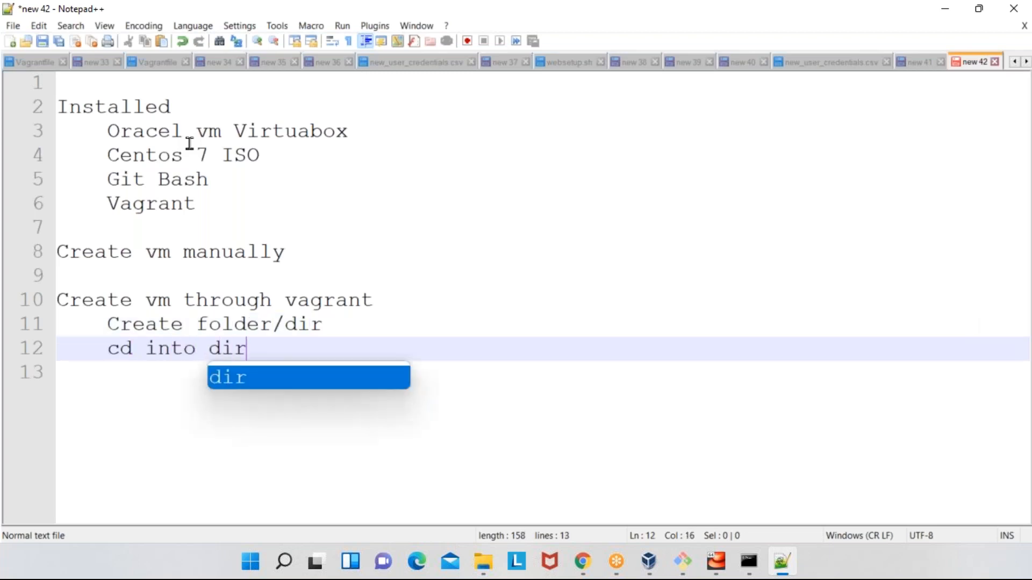
pyautogui.write('/folder')
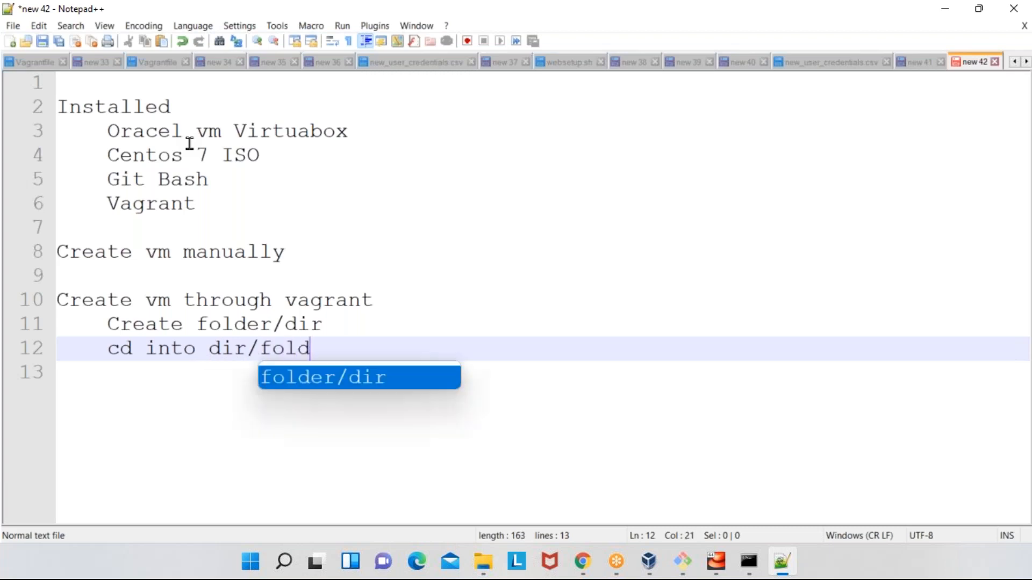
pyautogui.press('Return')
pyautogui.press('BackSpace')
pyautogui.press('BackSpace')
pyautogui.press('BackSpace')
pyautogui.press('BackSpace')
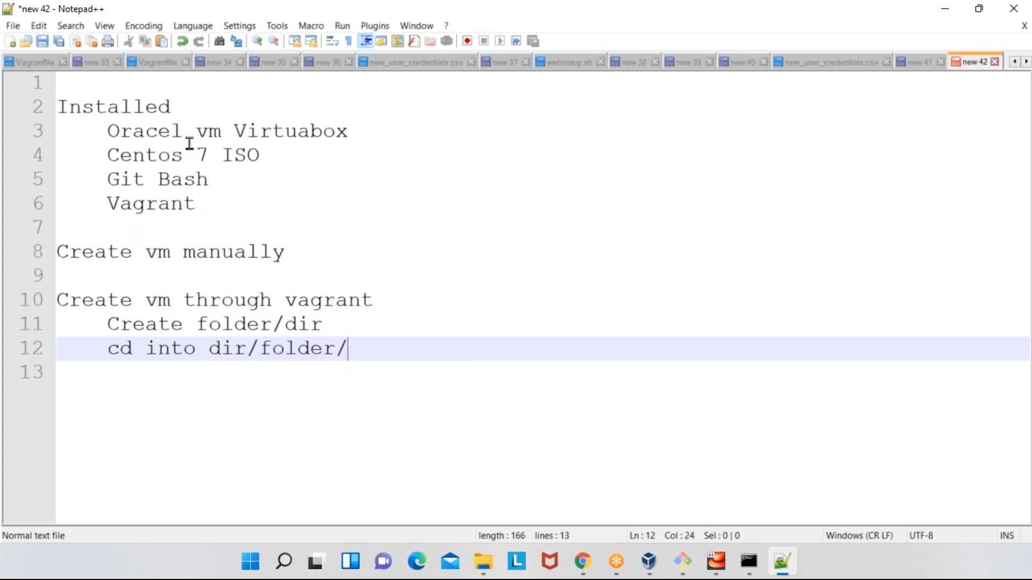
# - Add the indented lines "vagrant init boxname" and "vagrant up" below "cd into dir/folder"
pyautogui.press('Return')
pyautogui.write('vagr')
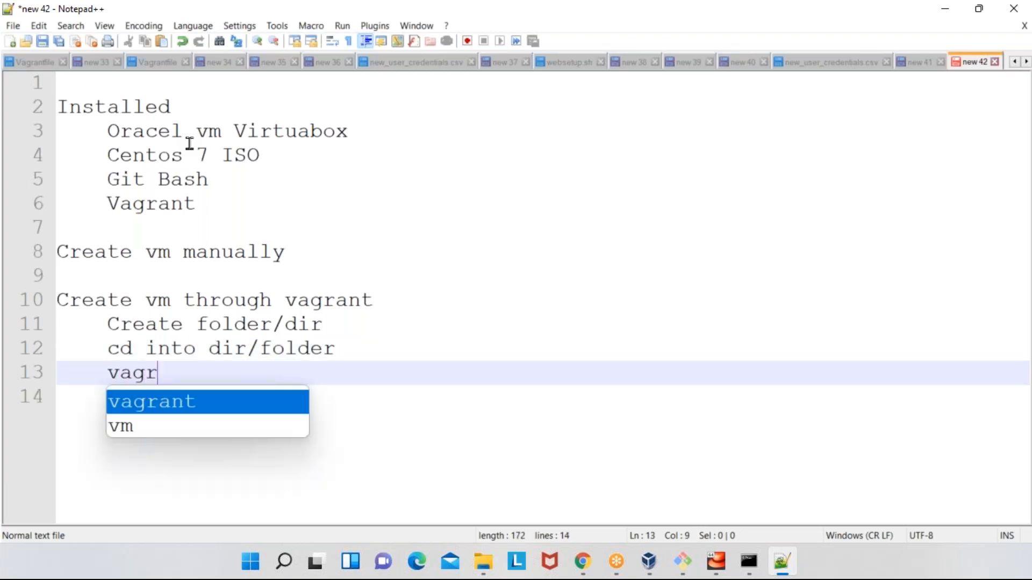
pyautogui.write('ant init boxname')
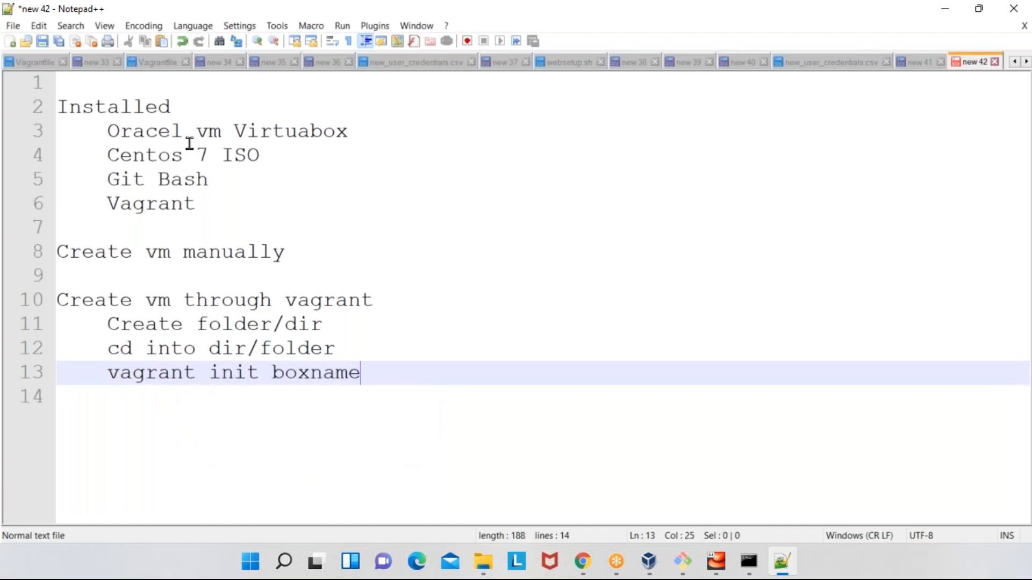
pyautogui.press('Return')
pyautogui.write('vagrant up')
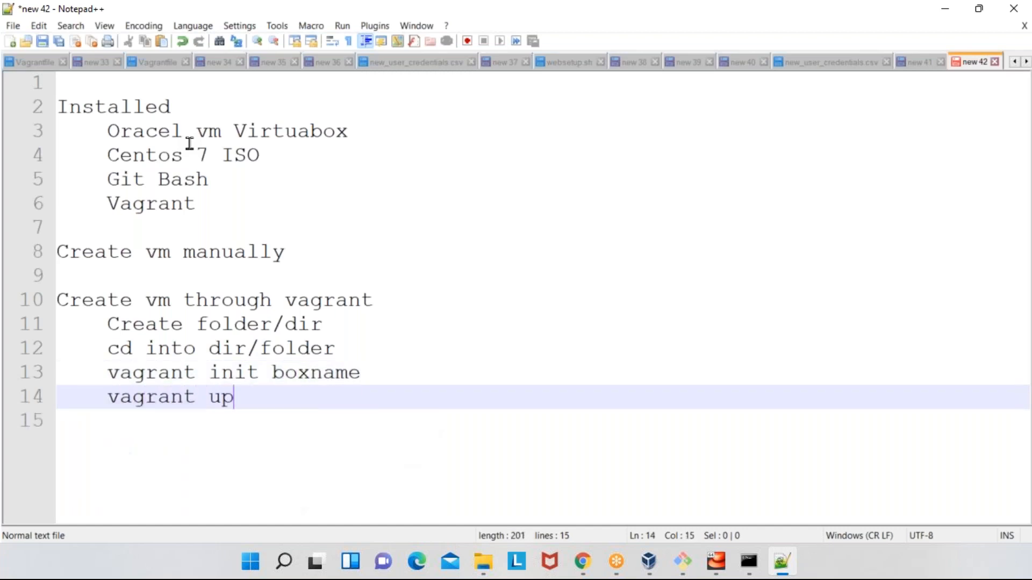
# - Add the indented lines "vagrant halt" and "vagrant destroy" below "vagrant up"
pyautogui.press('Return')
pyautogui.write('vag')
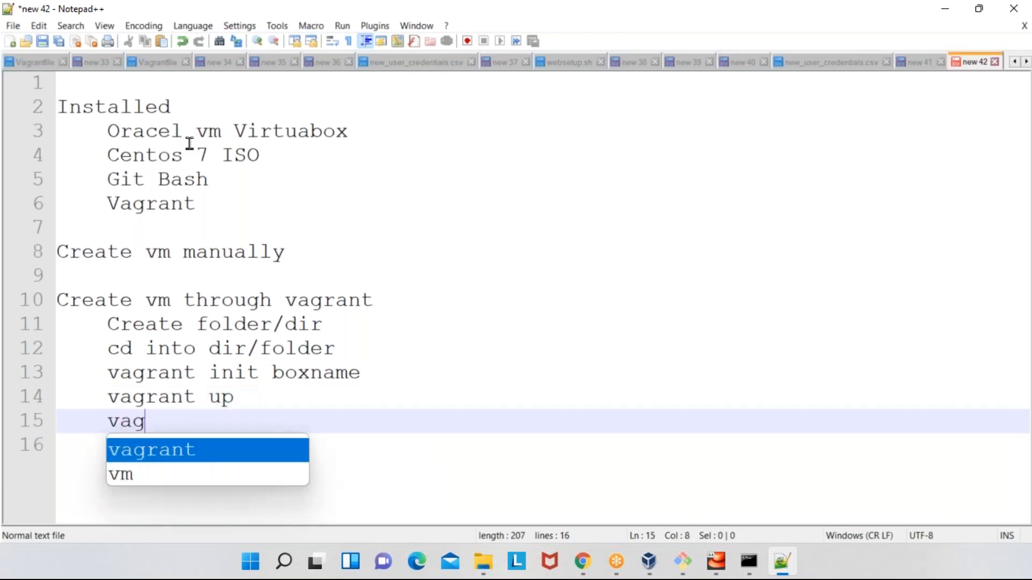
pyautogui.write('rant halt')
pyautogui.press('Return')
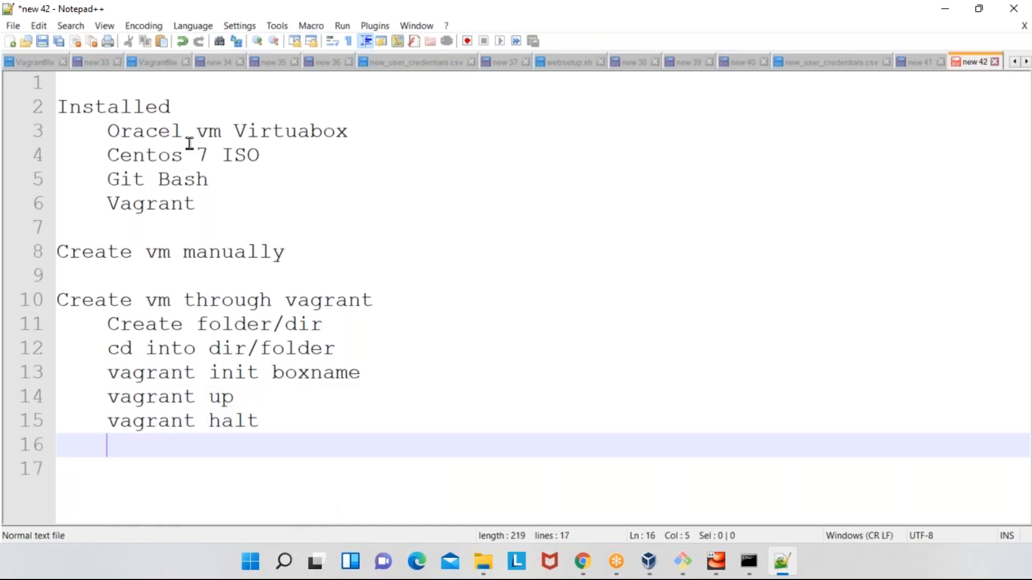
pyautogui.write('vagrant de')
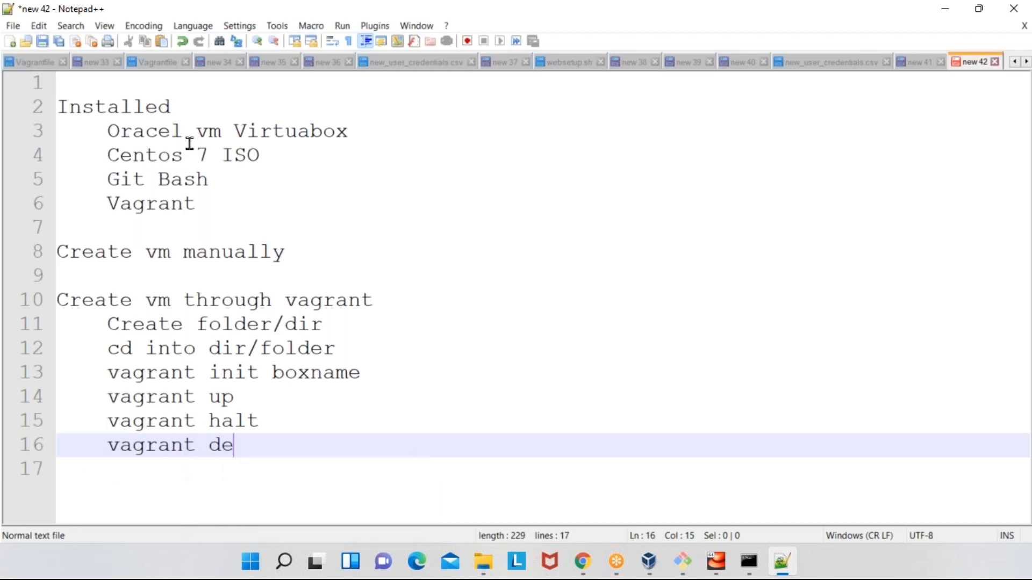
pyautogui.write('stroy')
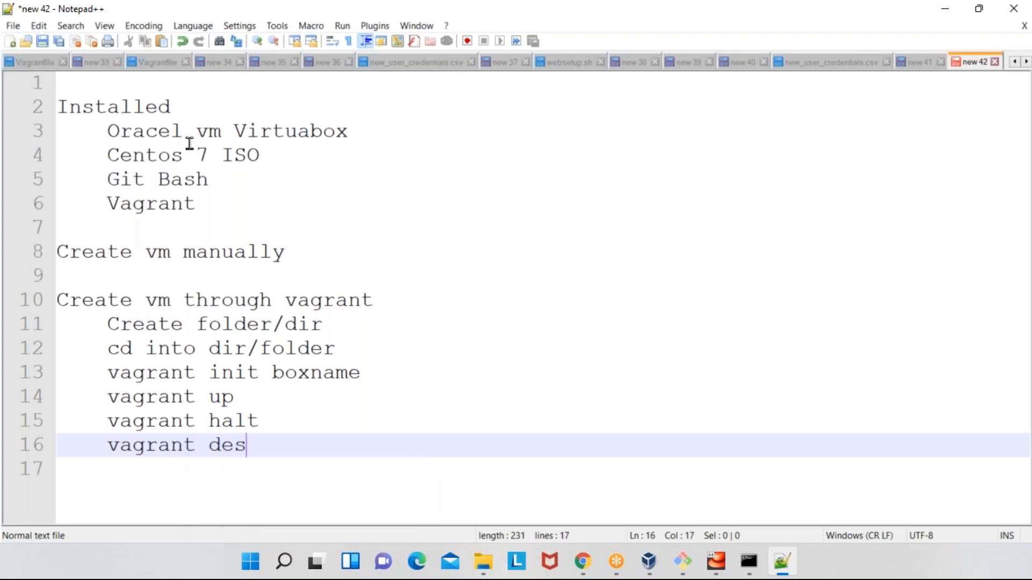
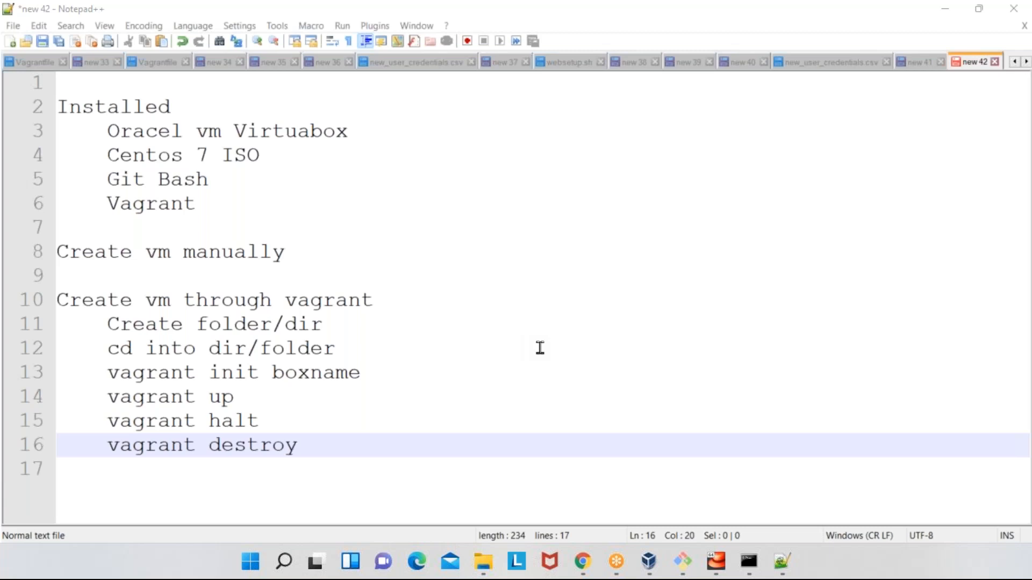
# - Switch to the Git Bash terminal in the centos7 folder, examine its paste option without using it, and return to the Notepad++ notes
pyautogui.moveTo(666, 562)
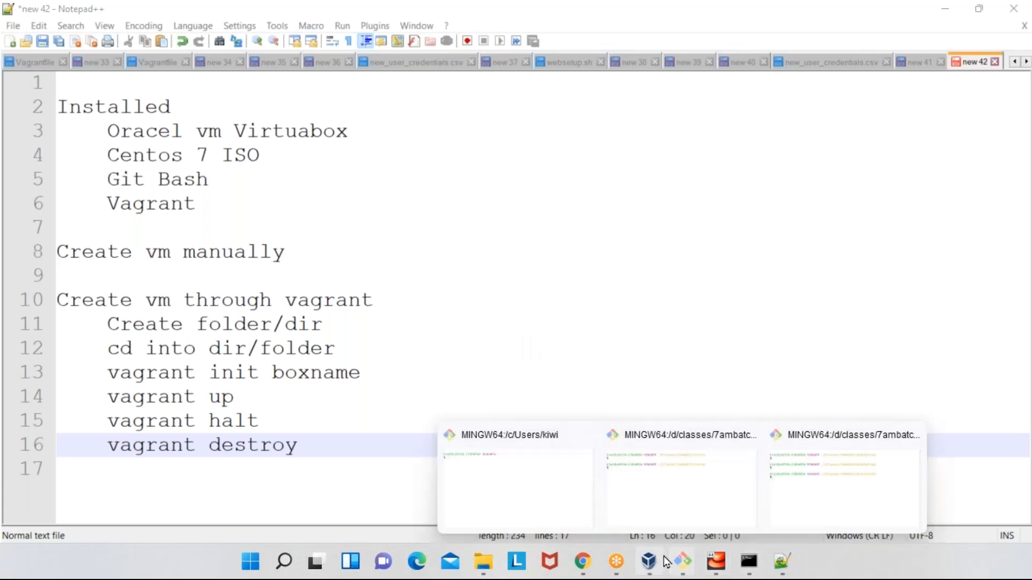
pyautogui.click(682, 473)
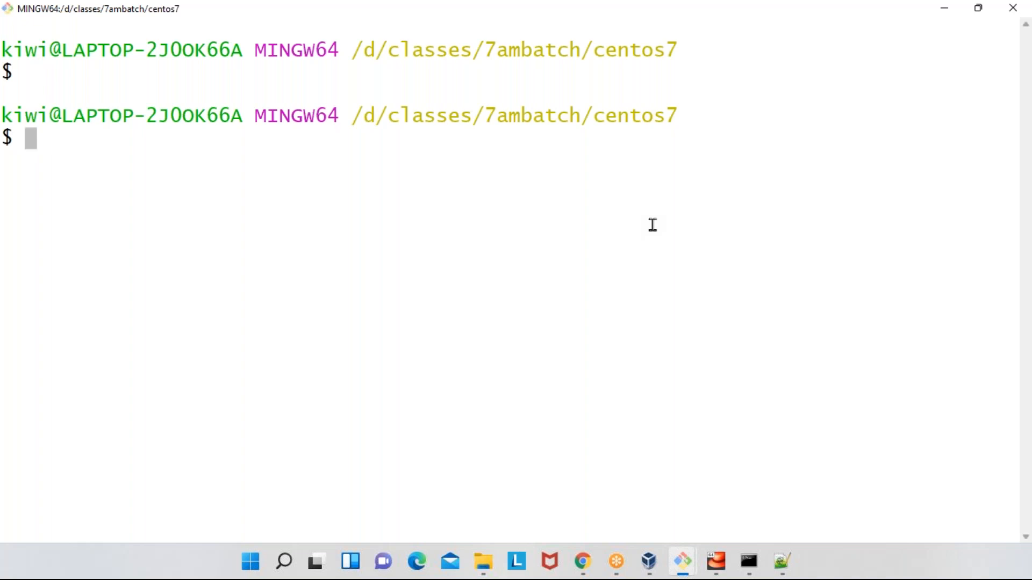
pyautogui.rightClick(635, 229)
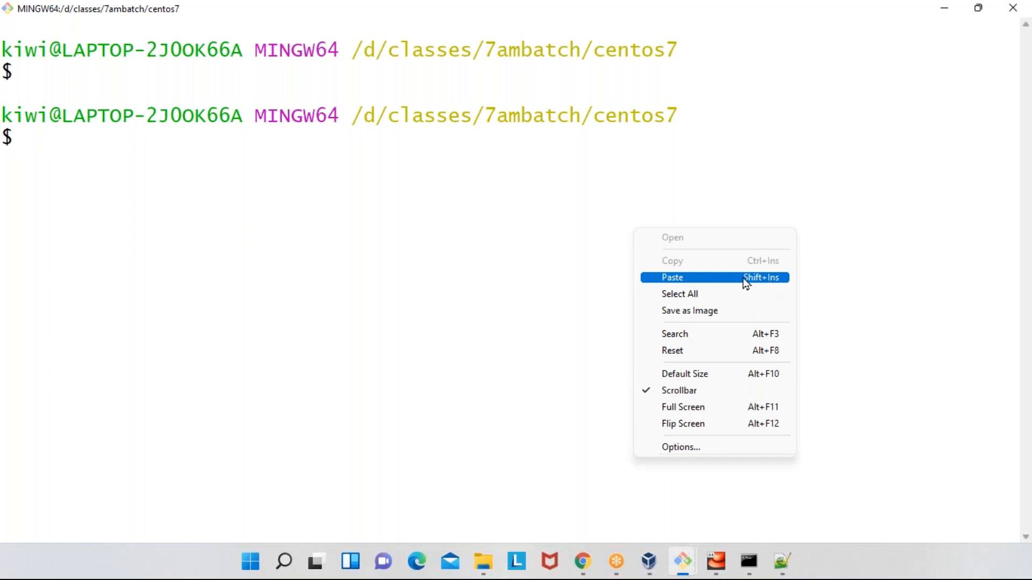
pyautogui.click(384, 257)
pyautogui.click(946, 10)
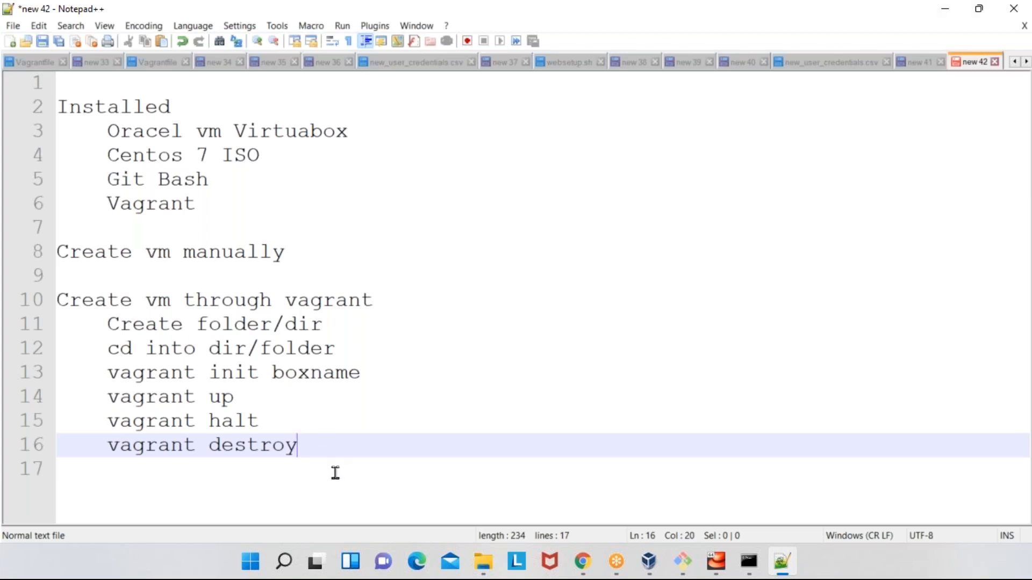
# - Start a new indented line below "vagrant destroy", leaving one blank line between them
pyautogui.press('Return')
pyautogui.press('Return')
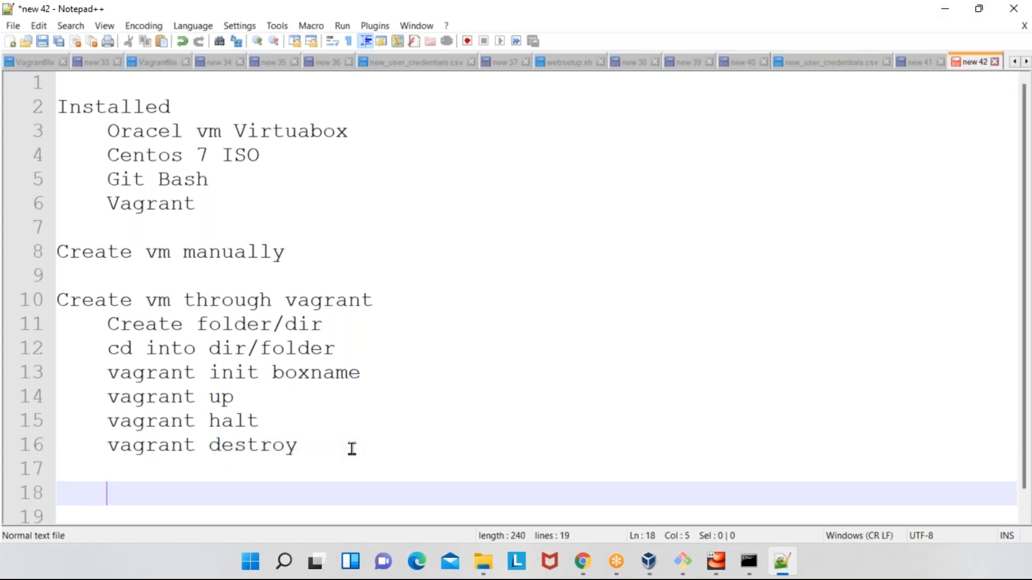